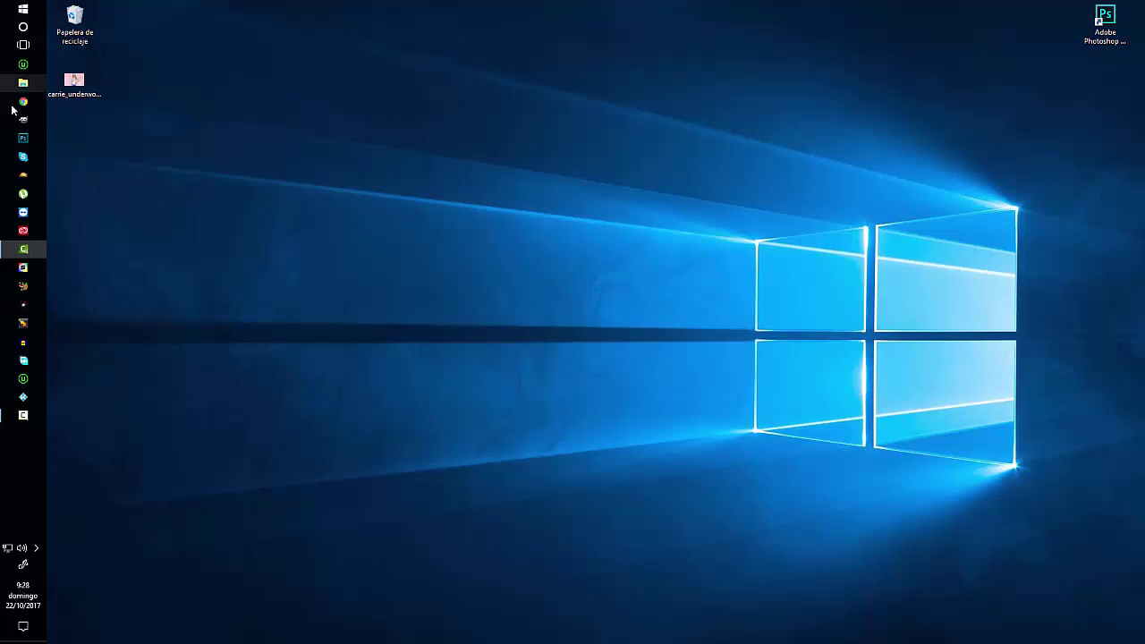
# - Launch Photoshop and open the wallpaper JPG of the blonde woman from the Desktop
pyautogui.click(23, 137)
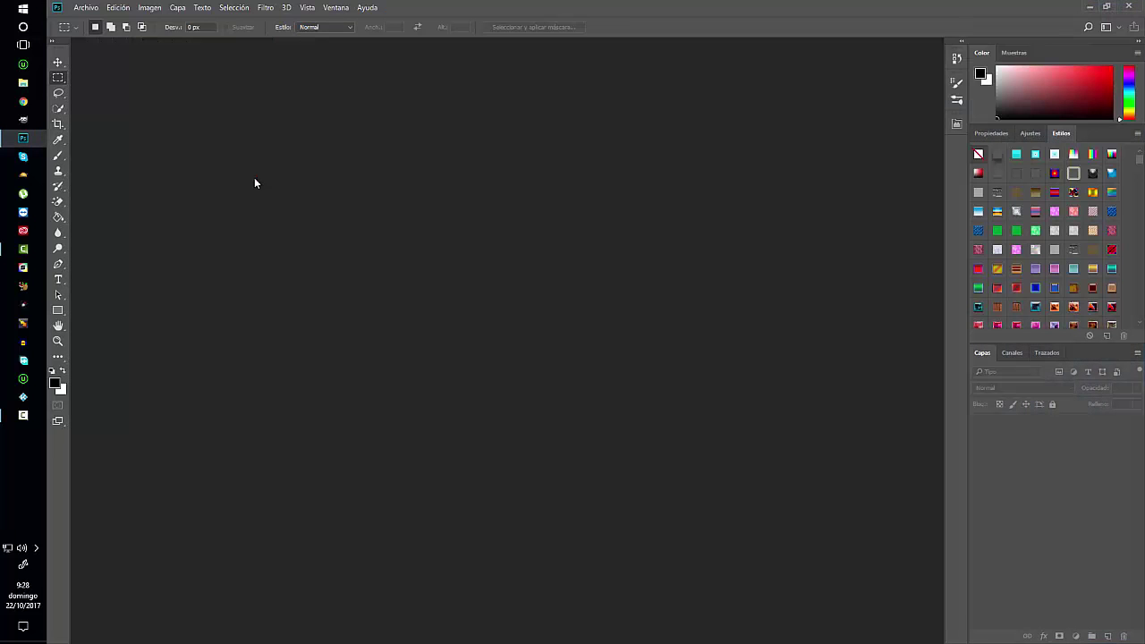
pyautogui.click(86, 7)
pyautogui.click(99, 33)
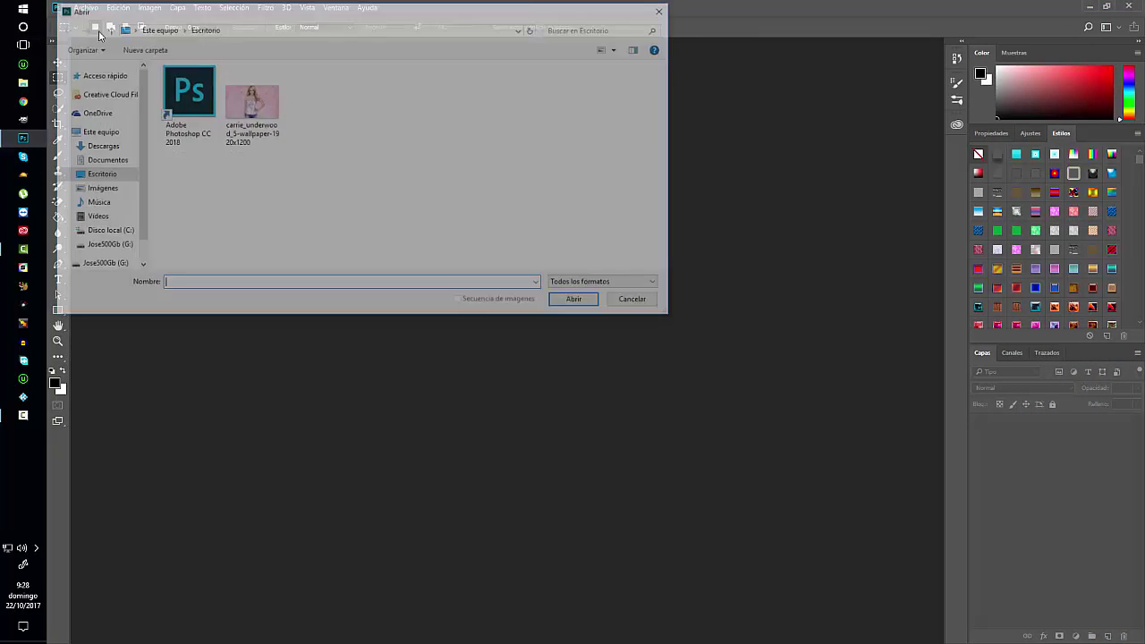
pyautogui.click(246, 109)
pyautogui.doubleClick(247, 109)
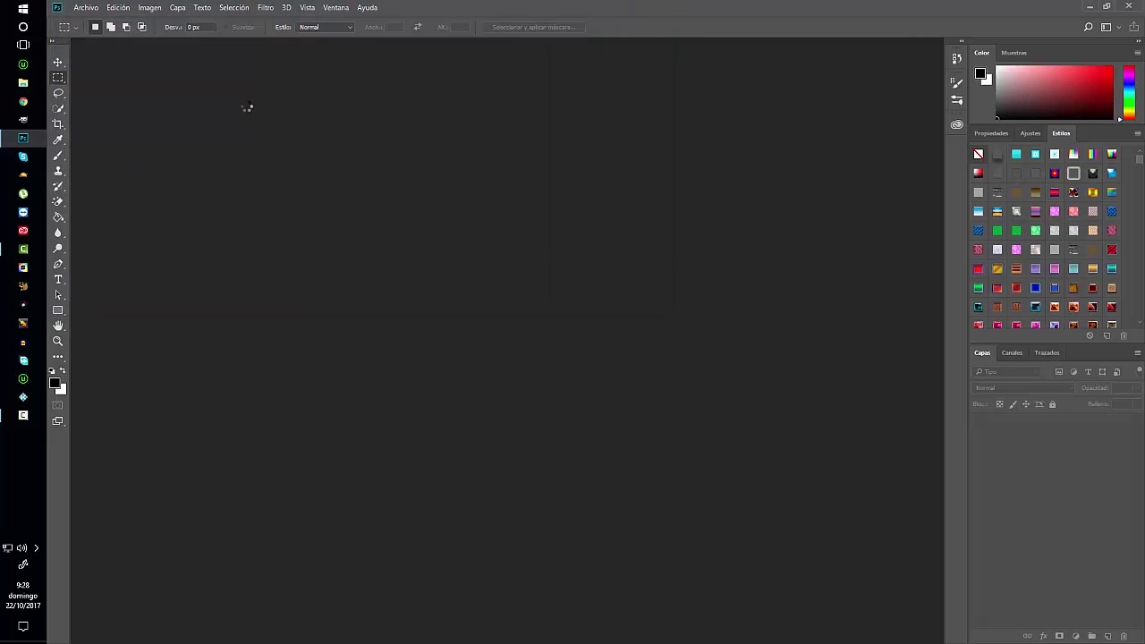
pyautogui.click(58, 108)
# - Quick-select the woman's torso and jeans, subtracting background along her top and dress edges with a 1 px brush
pyautogui.moveTo(391, 559)
pyautogui.mouseDown()
pyautogui.moveTo(454, 572)
pyautogui.moveTo(570, 464)
pyautogui.moveTo(642, 357)
pyautogui.moveTo(541, 170)
pyautogui.moveTo(530, 120)
pyautogui.moveTo(445, 176)
pyautogui.moveTo(447, 216)
pyautogui.moveTo(427, 260)
pyautogui.moveTo(475, 266)
pyautogui.mouseUp()
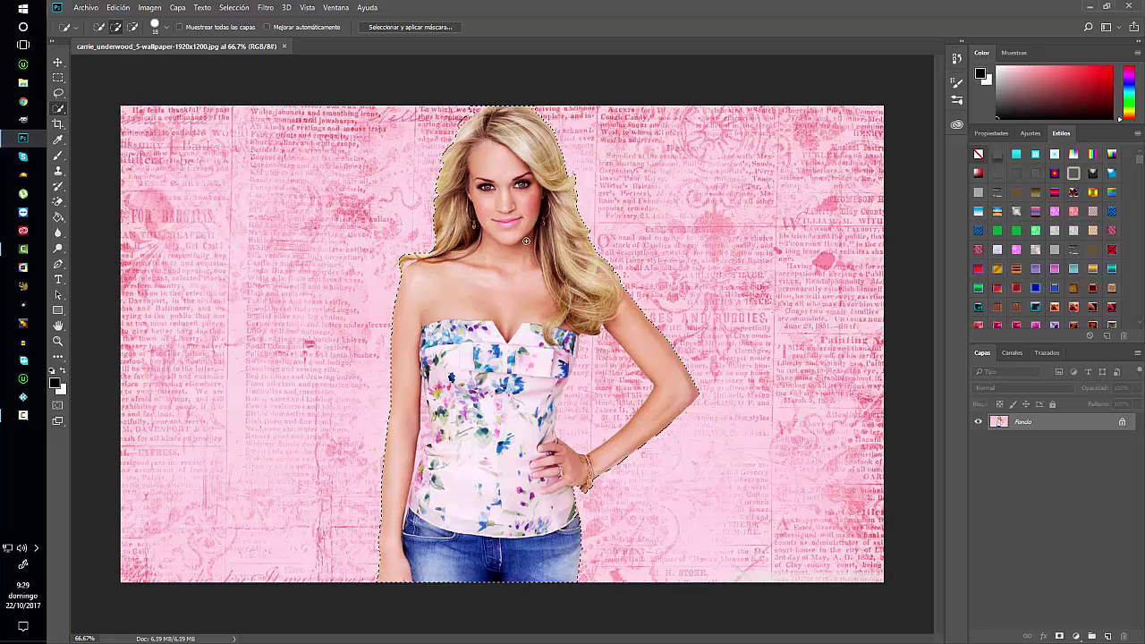
pyautogui.press('alt')
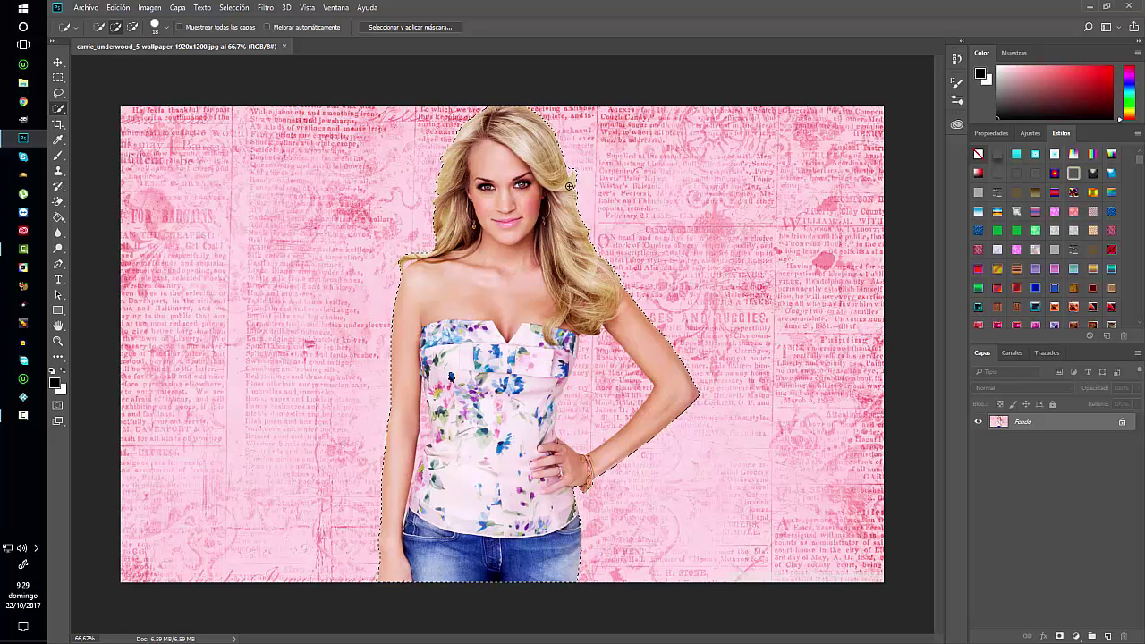
pyautogui.press('alt')
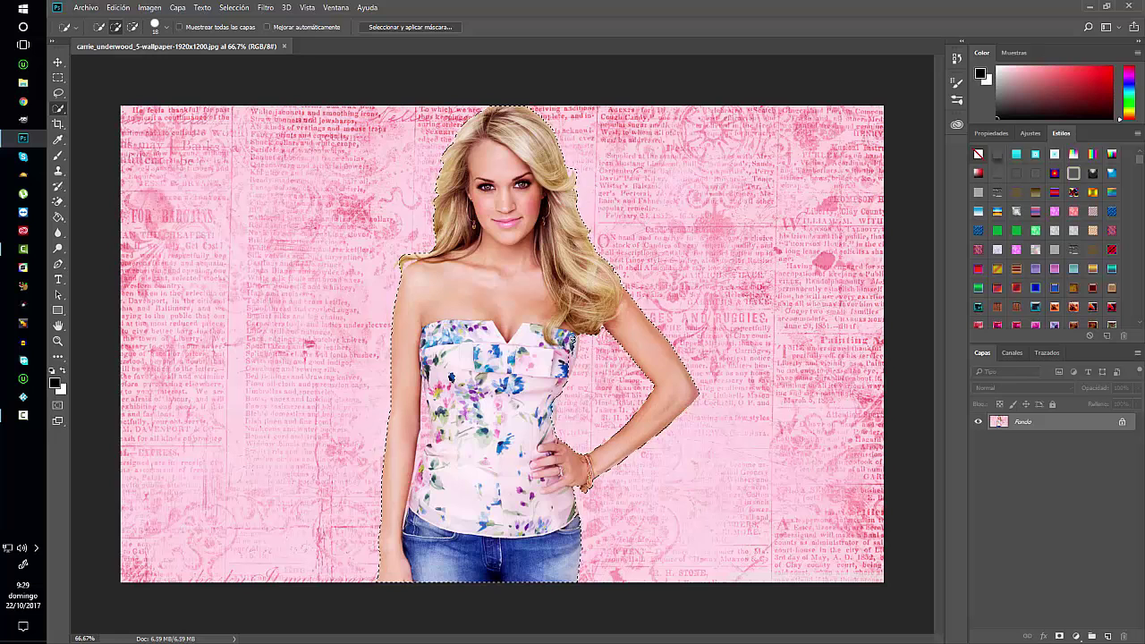
pyautogui.moveTo(571, 339); pyautogui.dragTo(563, 370)
pyautogui.keyDown('alt'); pyautogui.rightClick(449, 438); pyautogui.keyUp('alt')
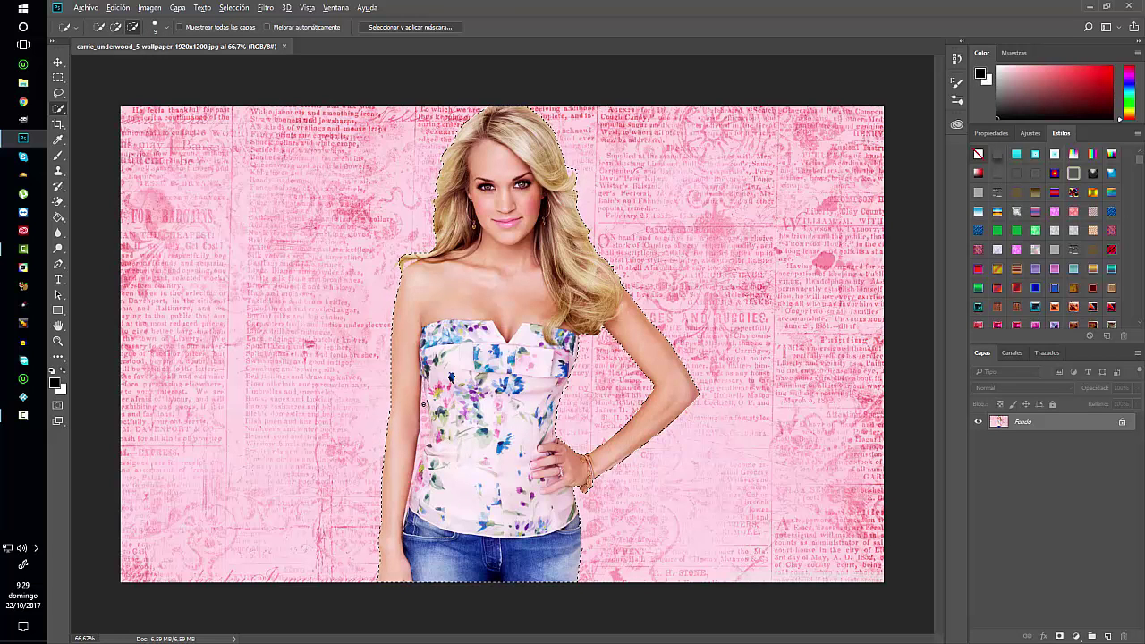
pyautogui.moveTo(424, 407)
pyautogui.mouseDown()
pyautogui.moveTo(415, 465)
pyautogui.moveTo(422, 398)
pyautogui.mouseUp()
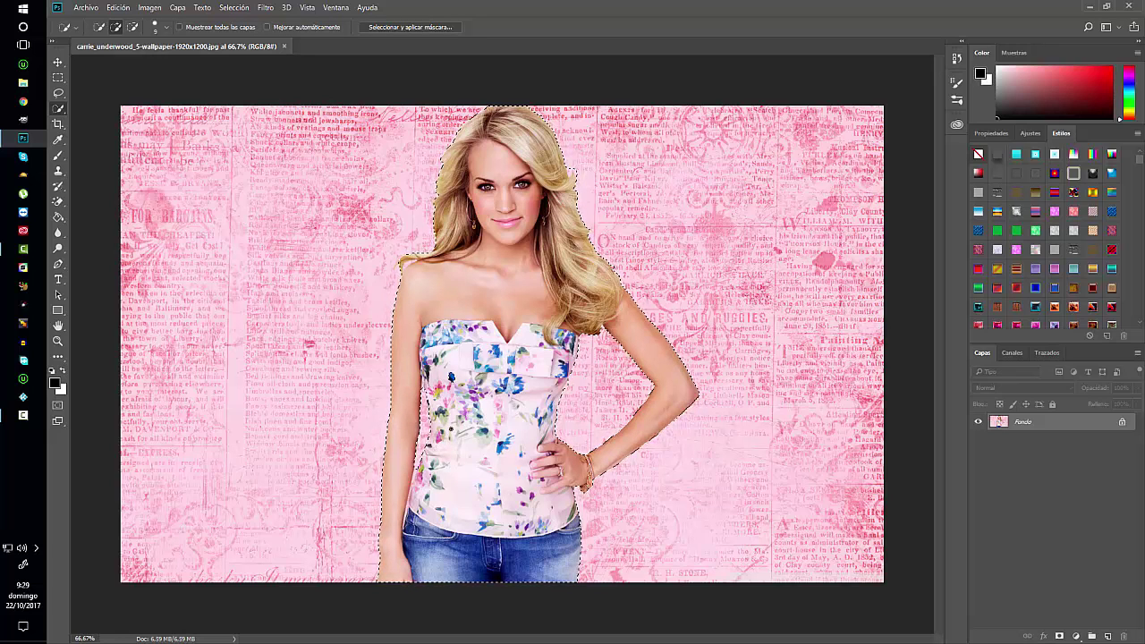
# - Enter Select and Mask in Overlay view with the refine brush set to subtract at 7 px
pyautogui.click(417, 28)
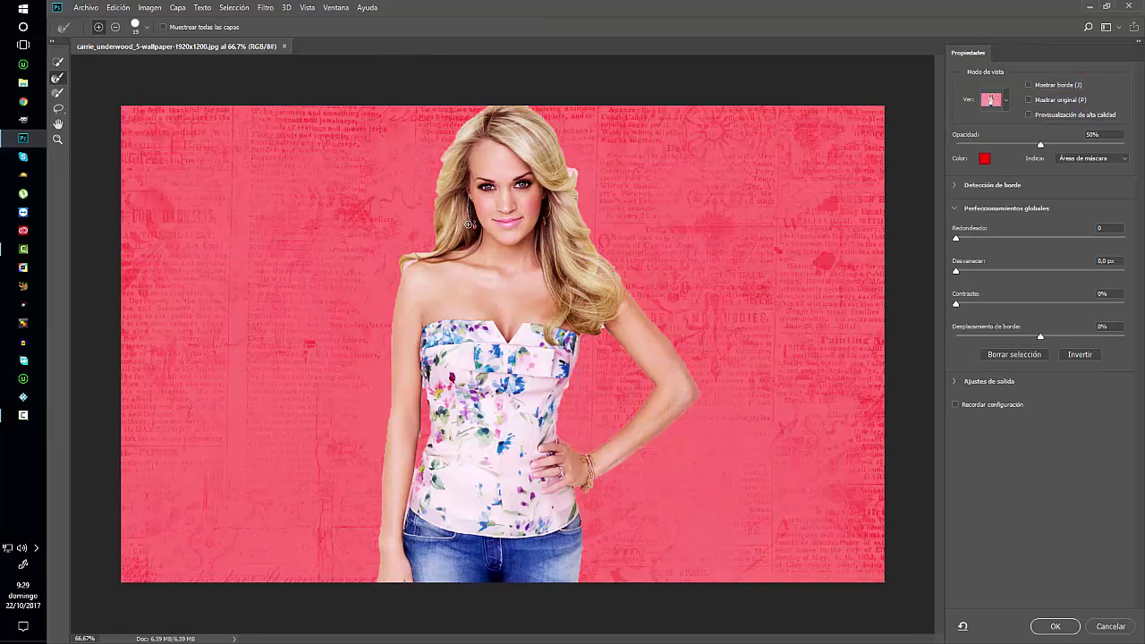
pyautogui.moveTo(468, 224); pyautogui.dragTo(472, 229)
pyautogui.keyDown('alt'); pyautogui.rightClick(342, 471); pyautogui.keyUp('alt')
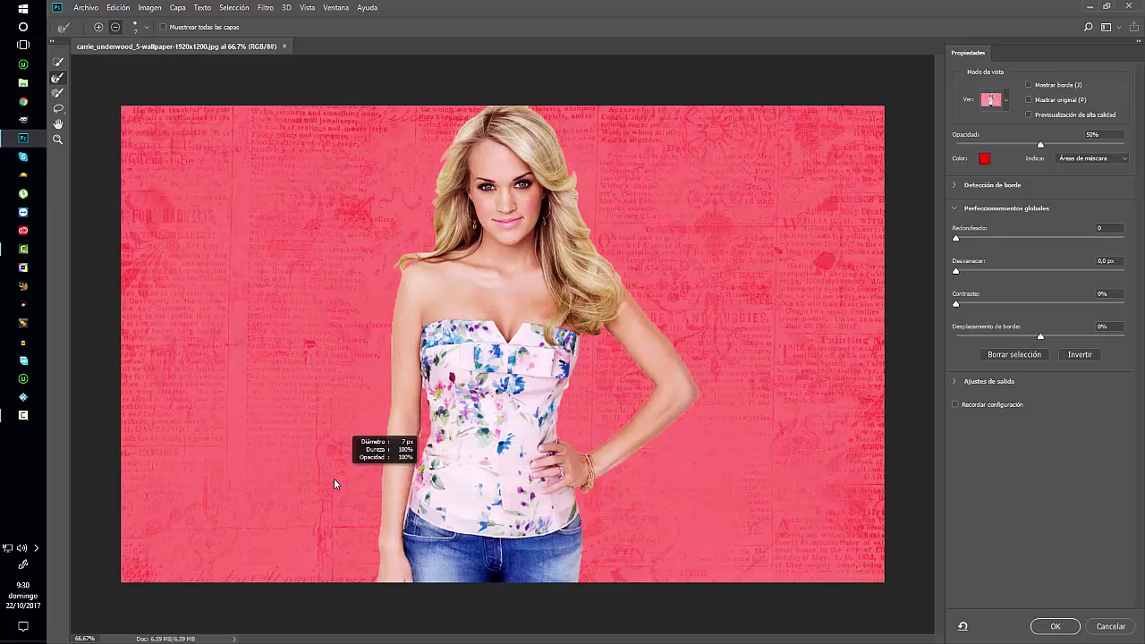
pyautogui.hotkey('ctrl', '+')
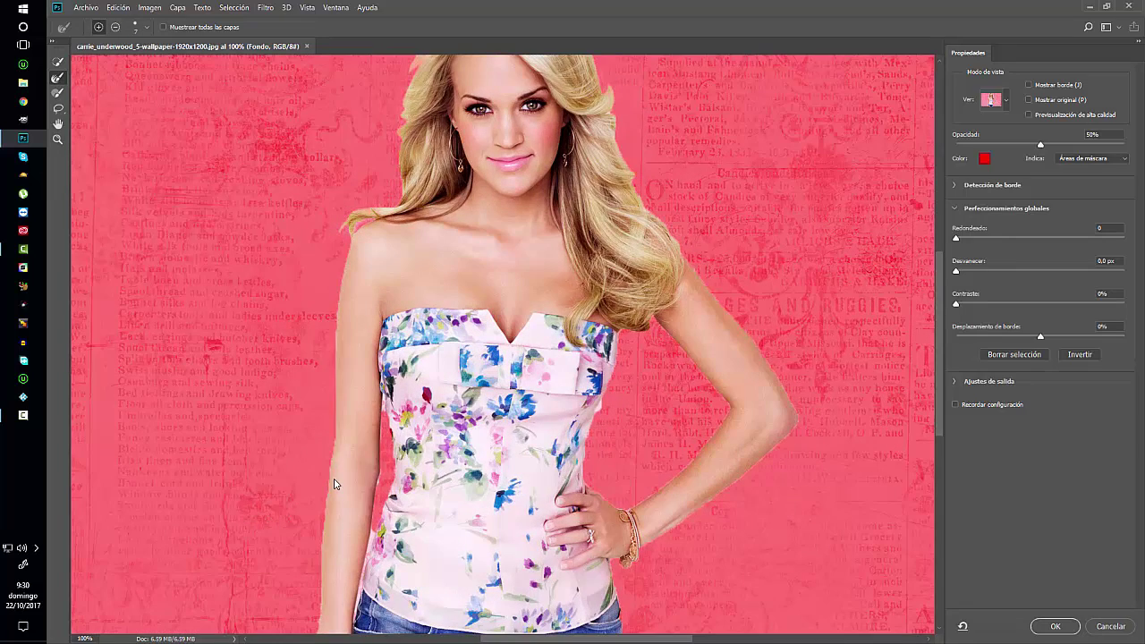
# - At 200% zoom, refine the mask edge along the woman's arm, dress and jeans, then fit to screen
pyautogui.hotkey('ctrl', '+')
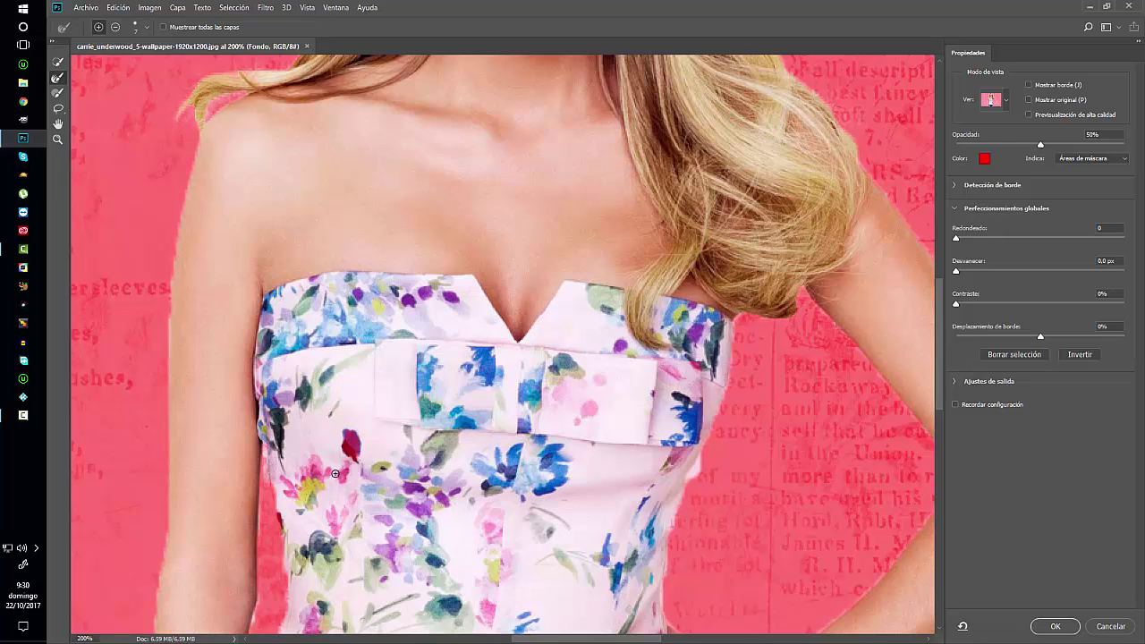
pyautogui.moveTo(338, 467); pyautogui.dragTo(396, 226)
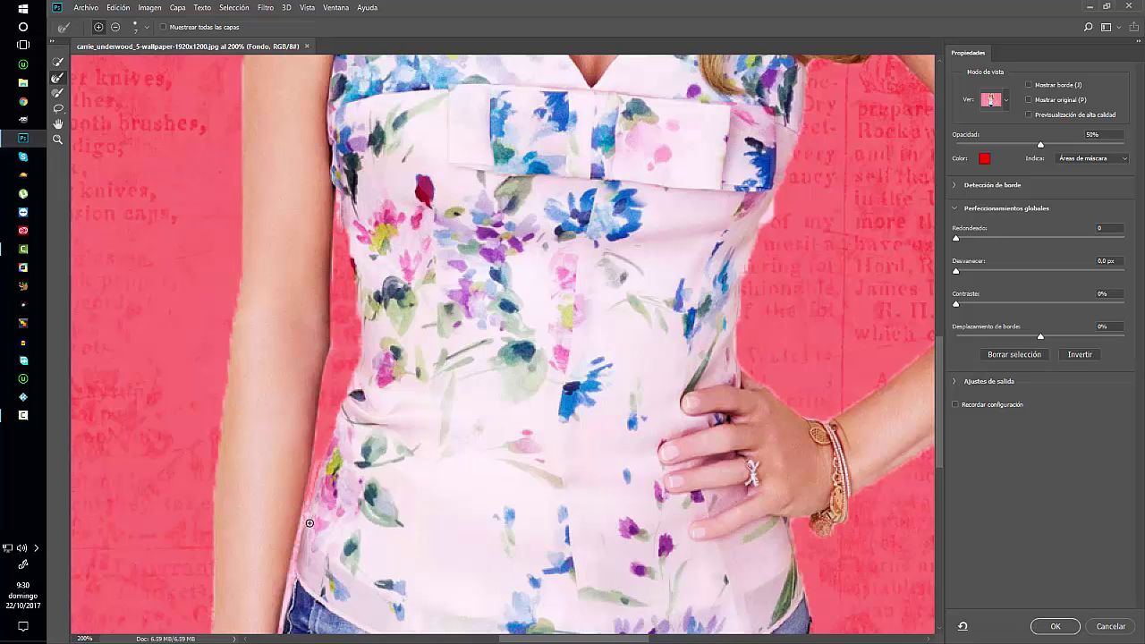
pyautogui.moveTo(309, 523); pyautogui.dragTo(356, 424)
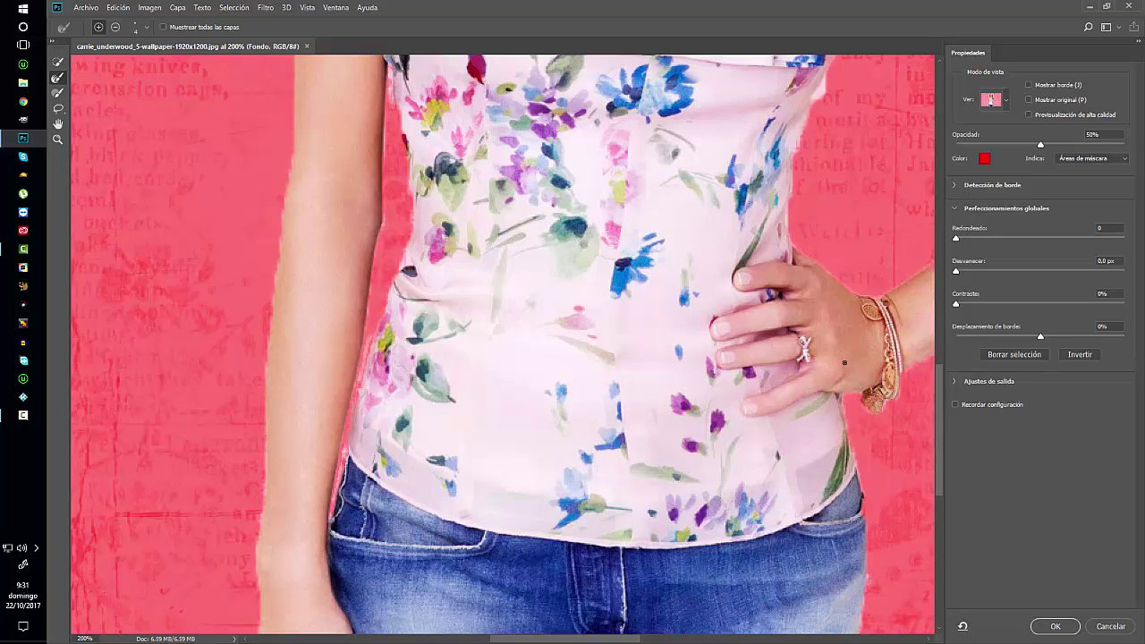
pyautogui.hotkey('ctrl', '0')
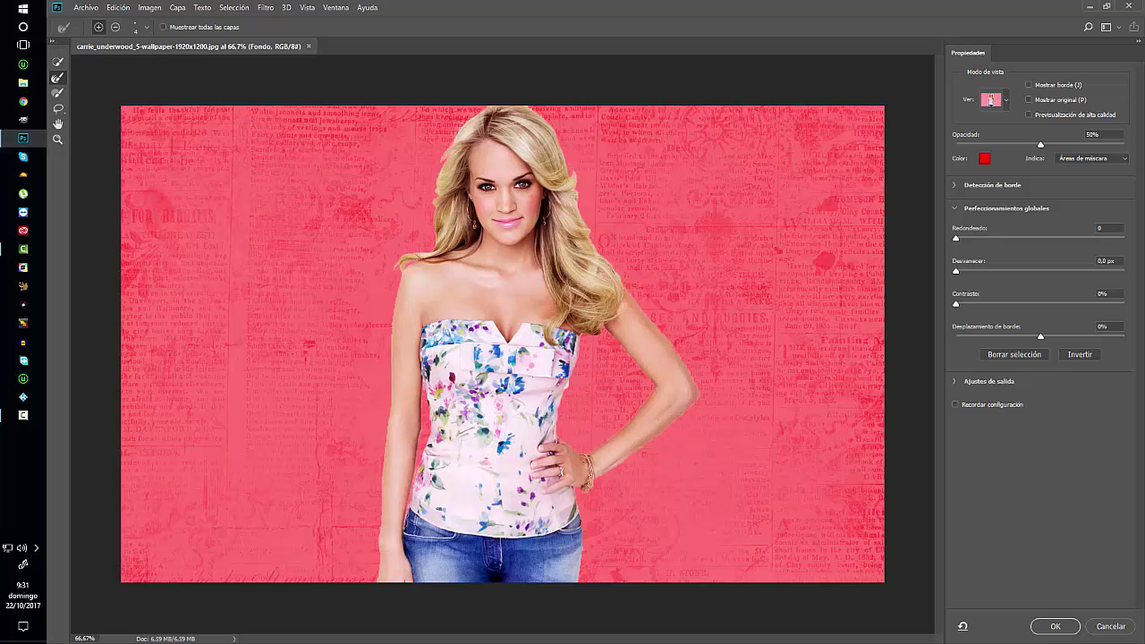
# - Accept the refined selection, invert it, unlock the layer and delete the pink background
pyautogui.click(1055, 626)
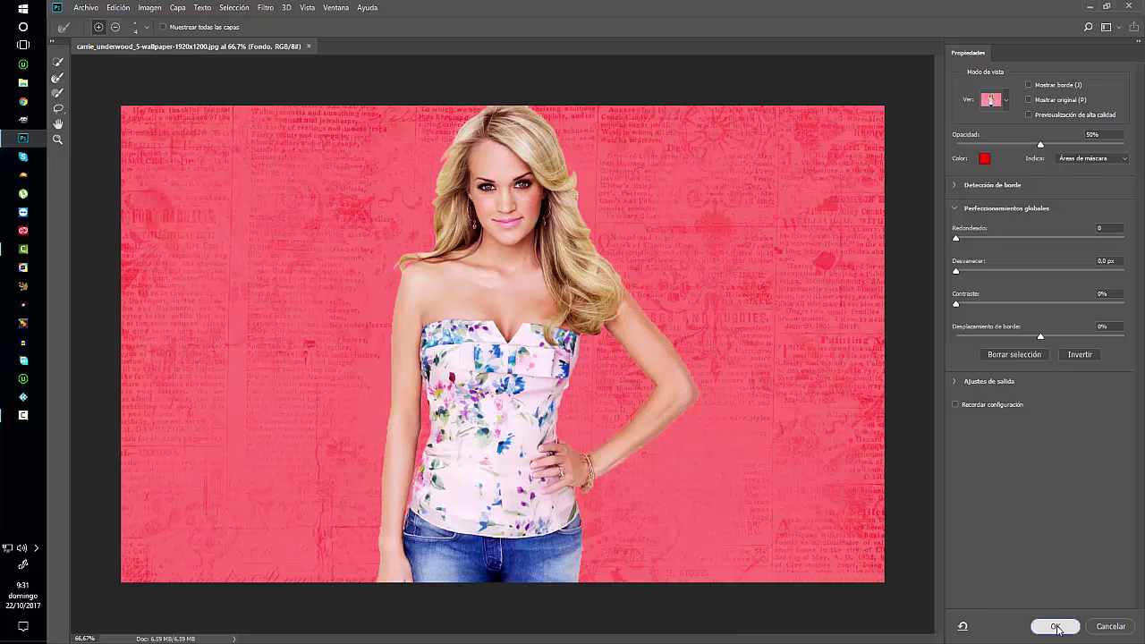
pyautogui.click(234, 7)
pyautogui.click(238, 54)
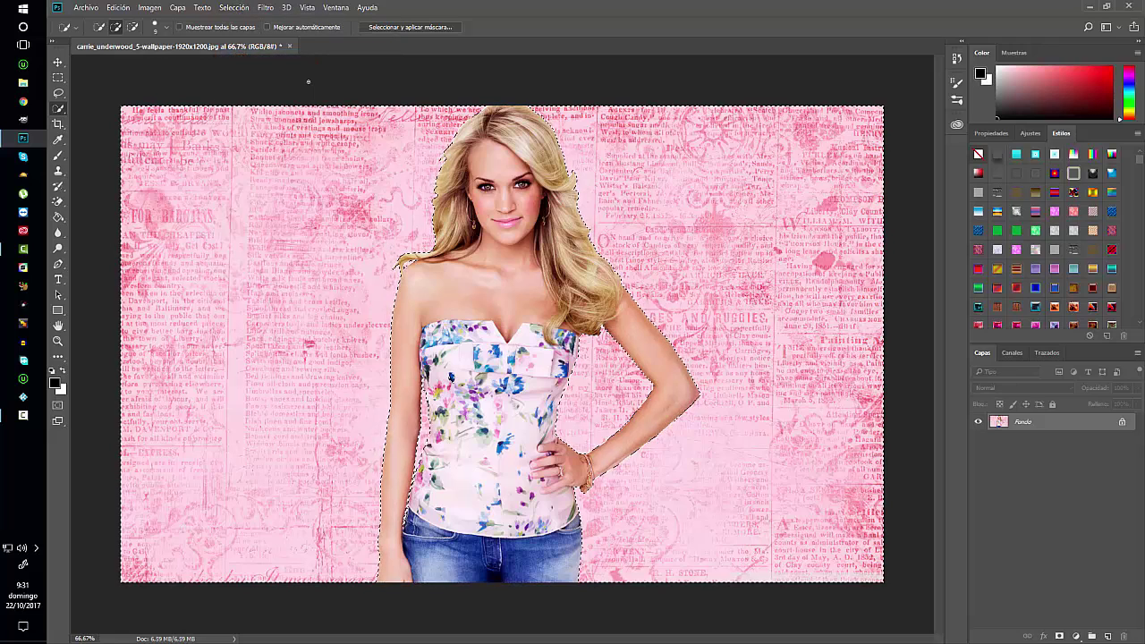
pyautogui.click(1123, 423)
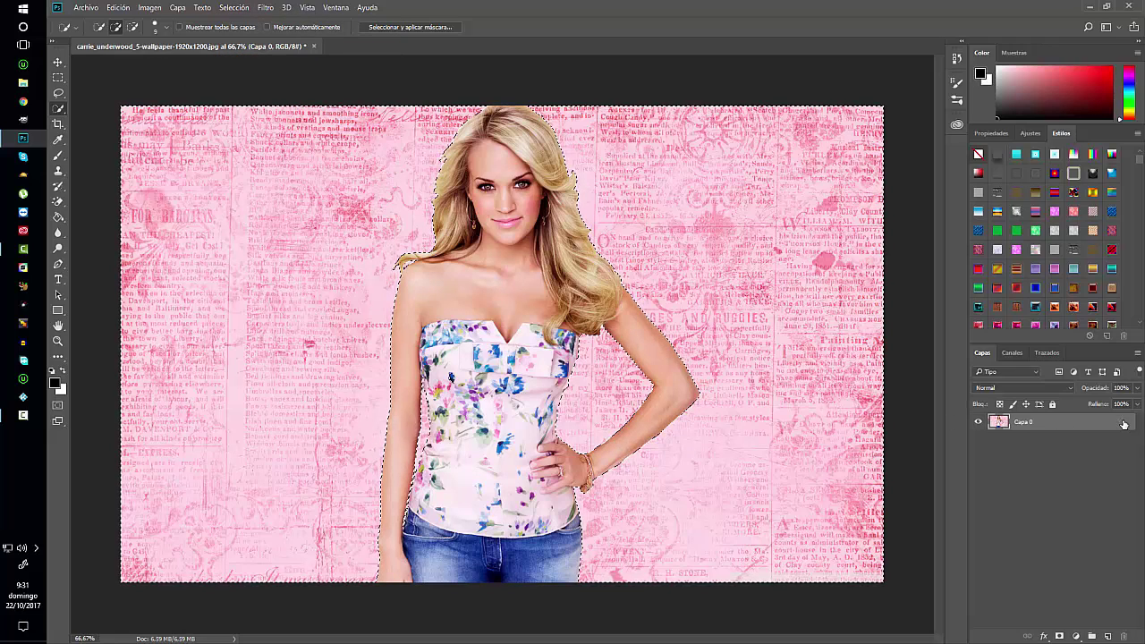
pyautogui.press('Delete')
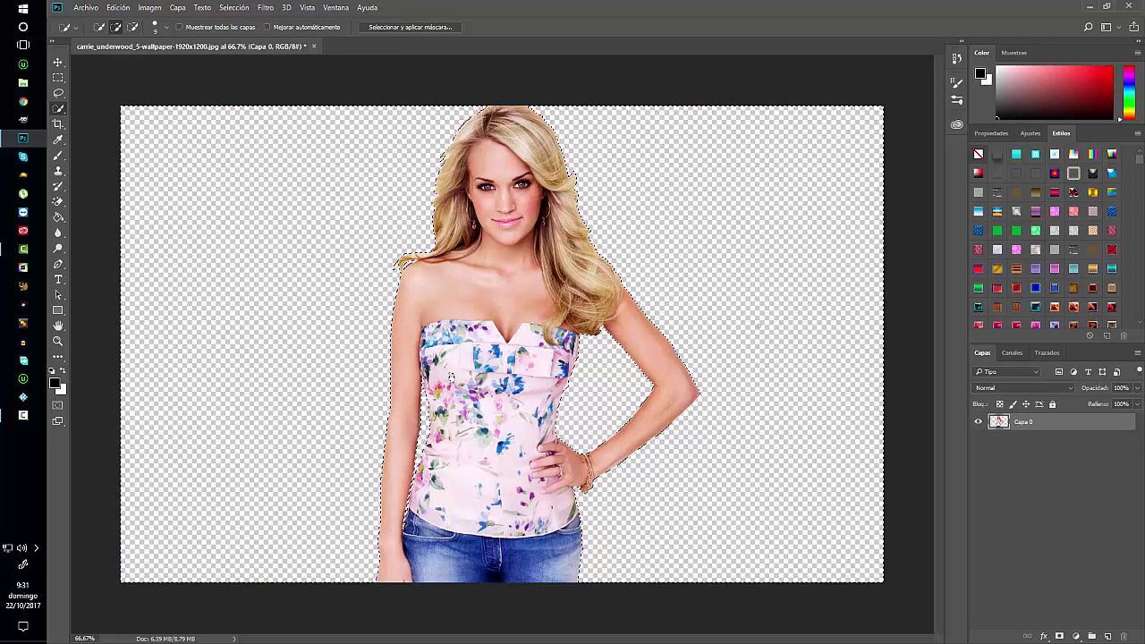
pyautogui.click(58, 78)
pyautogui.click(224, 150)
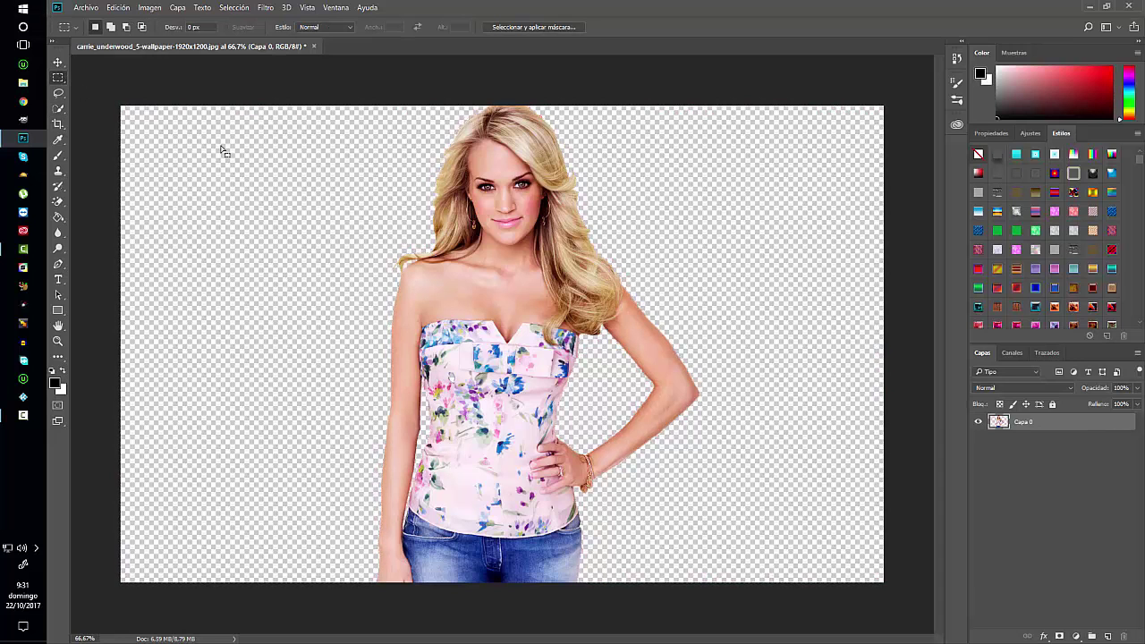
# - Place the sunset-with-birds image as an embedded layer behind the woman
pyautogui.click(80, 7)
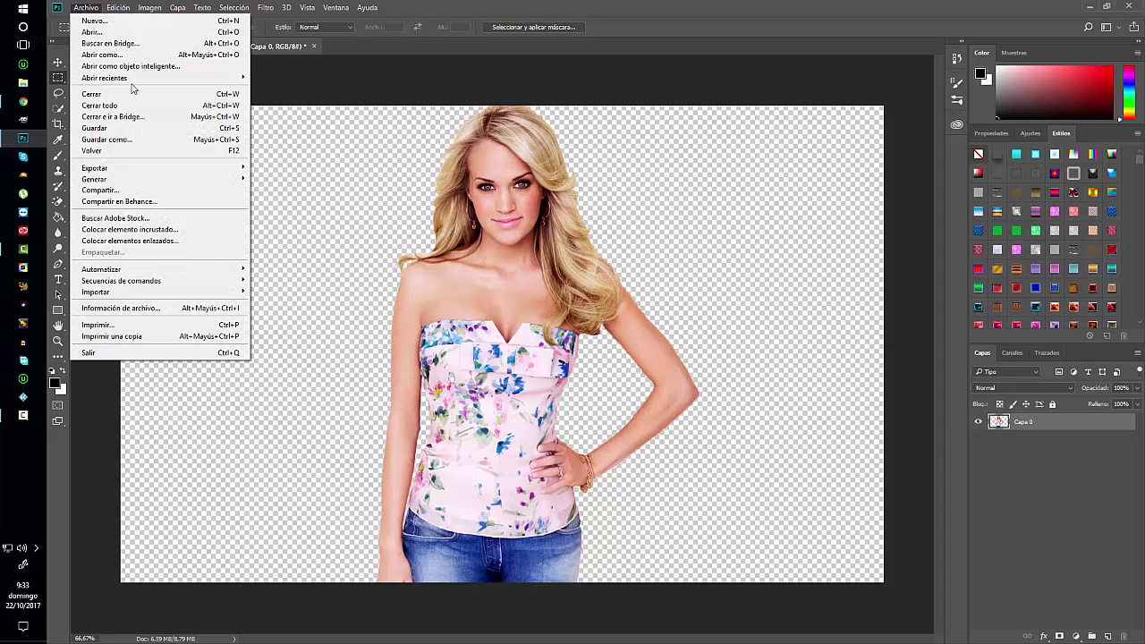
pyautogui.click(154, 230)
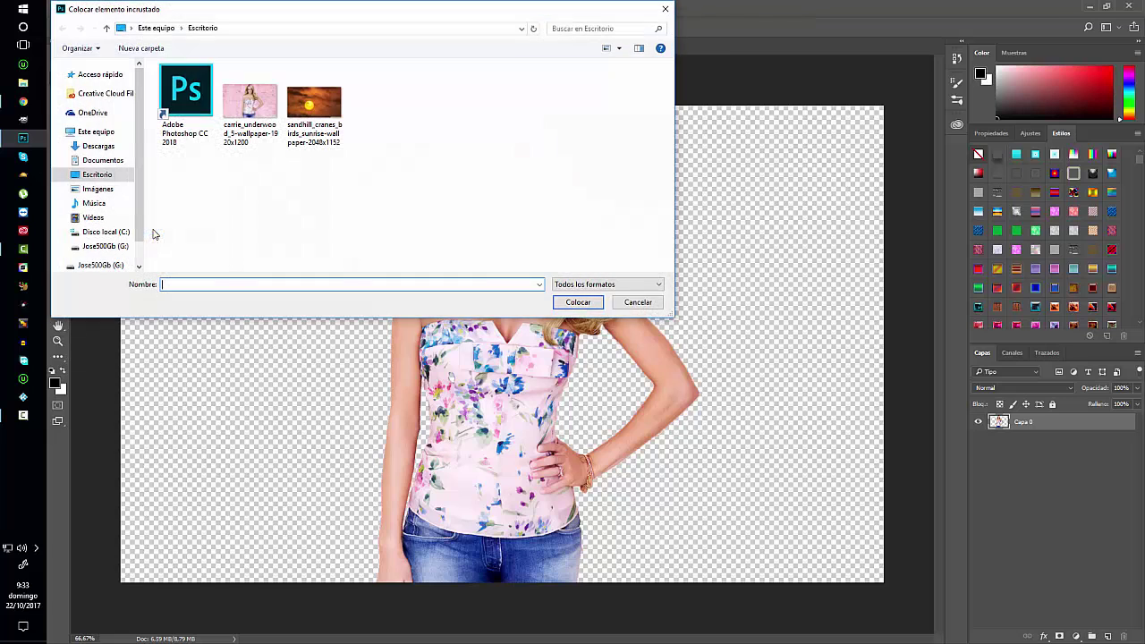
pyautogui.click(316, 108)
pyautogui.doubleClick(323, 112)
pyautogui.click(266, 7)
pyautogui.moveTo(275, 218)
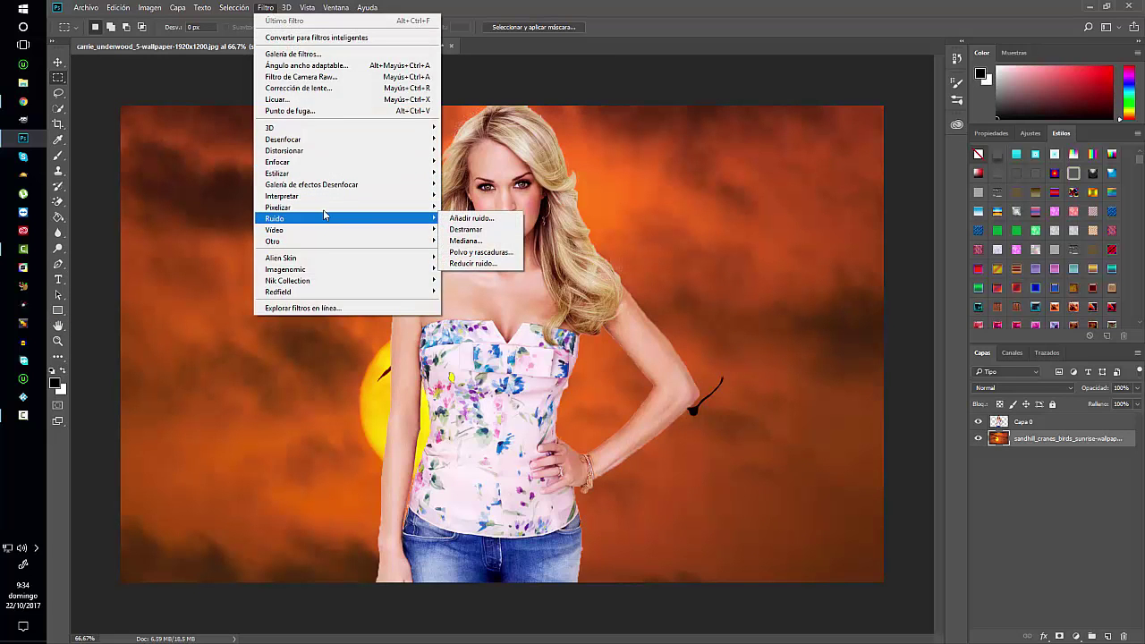
pyautogui.moveTo(288, 281)
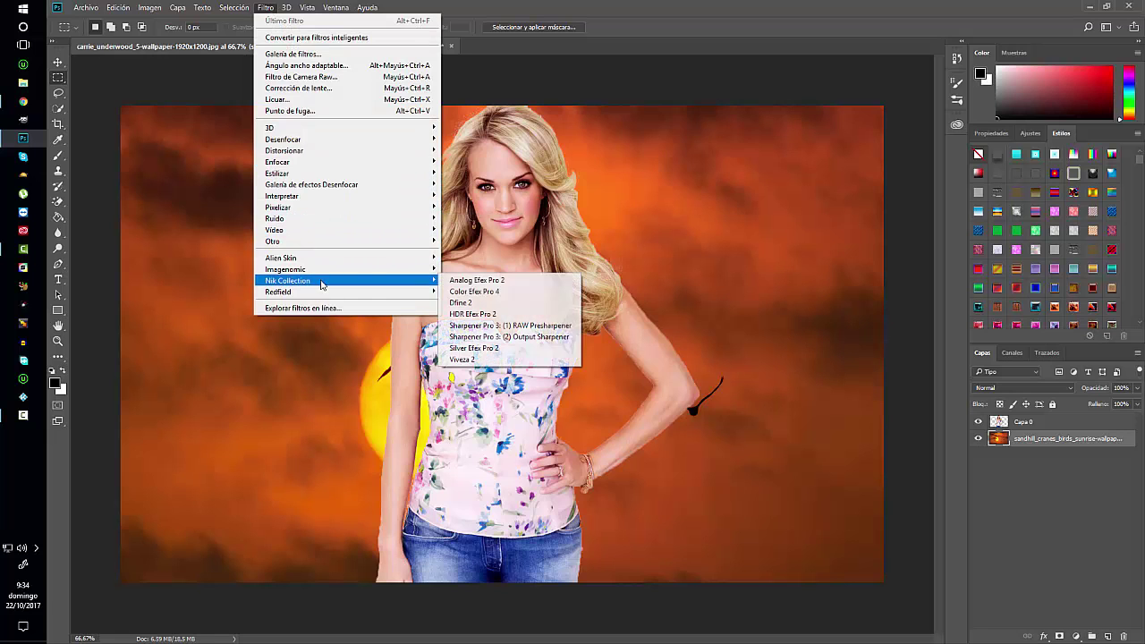
# - Apply Color Efex Pro 4's Dark Contrasts filter to the sunset layer
pyautogui.click(486, 295)
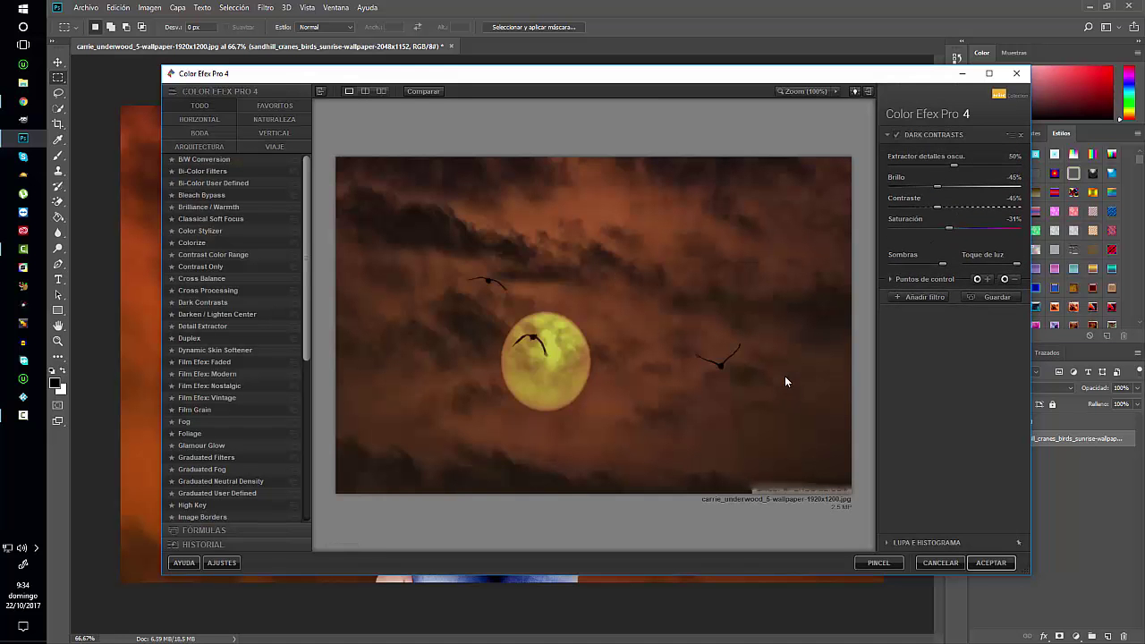
pyautogui.click(991, 562)
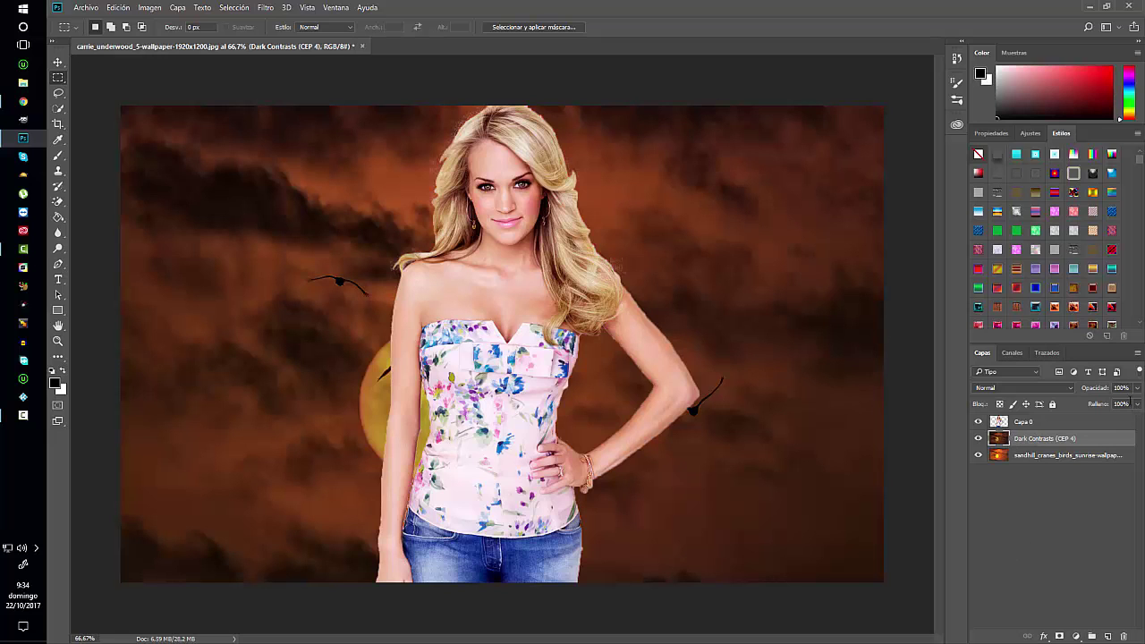
# - Set the Dark Contrasts layer opacity to 52% and merge it into the sunset layer
pyautogui.click(1120, 388)
pyautogui.write('52')
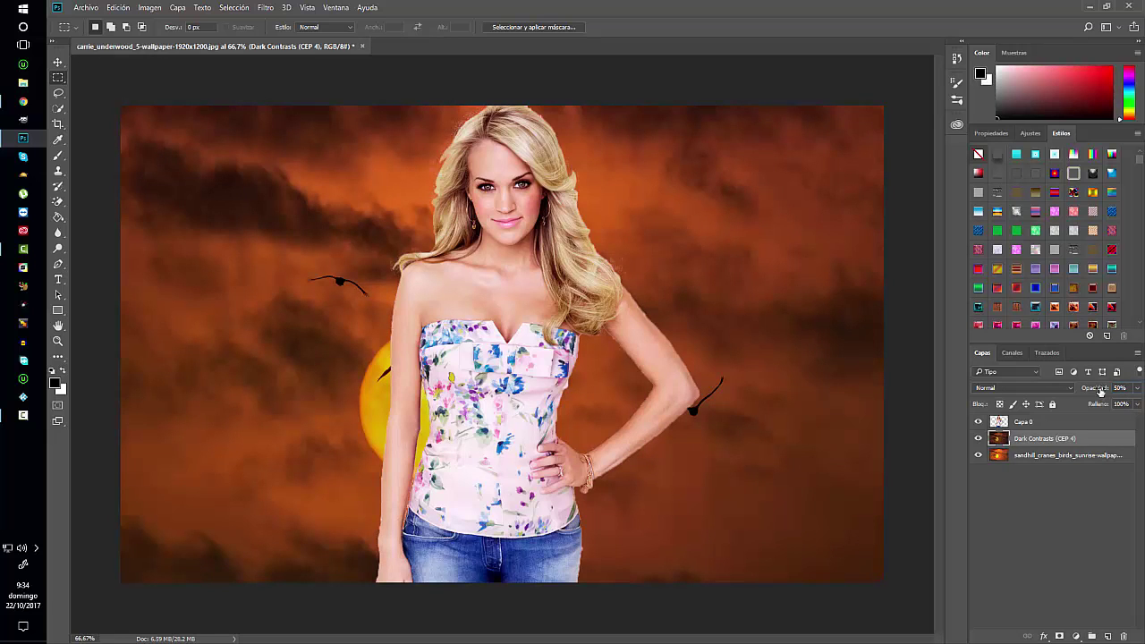
pyautogui.click(979, 455)
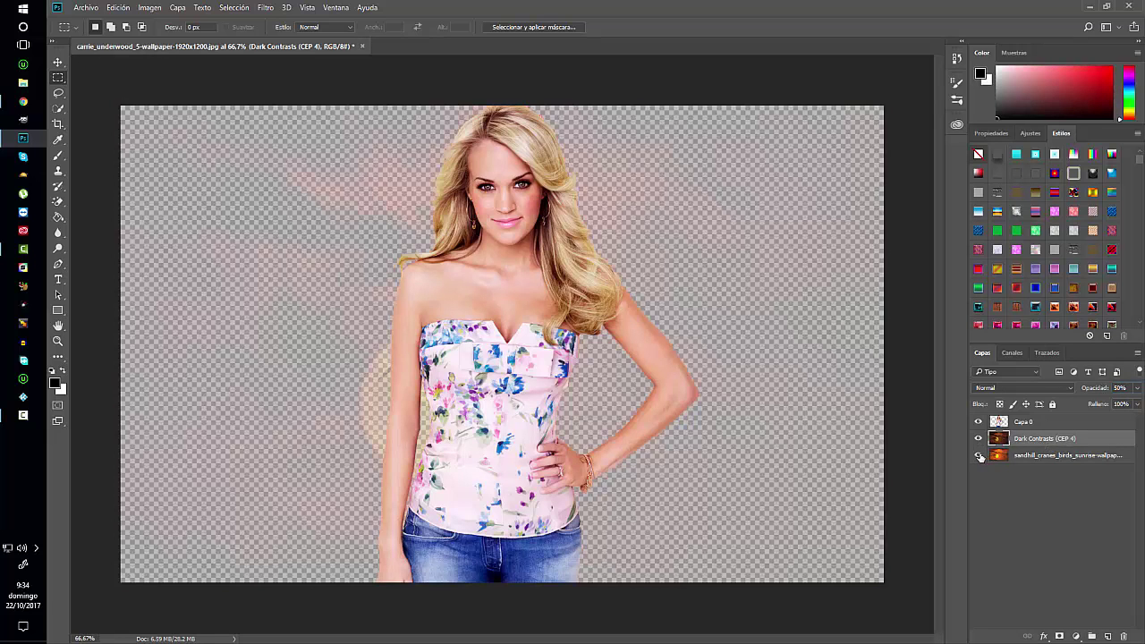
pyautogui.click(978, 455)
pyautogui.rightClick(1035, 442)
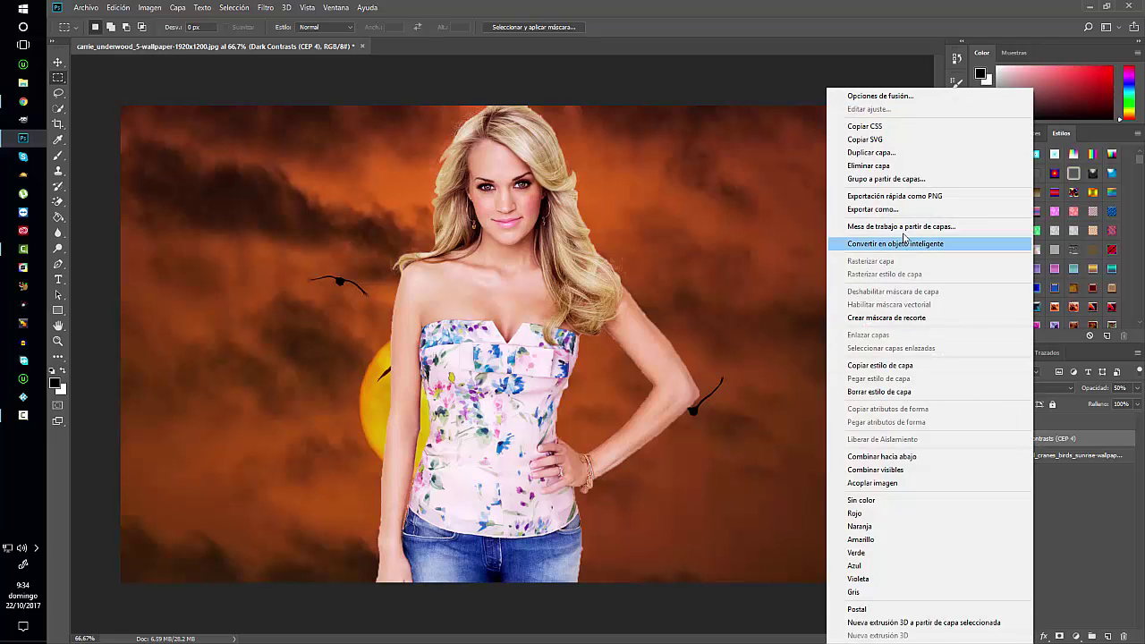
pyautogui.click(893, 458)
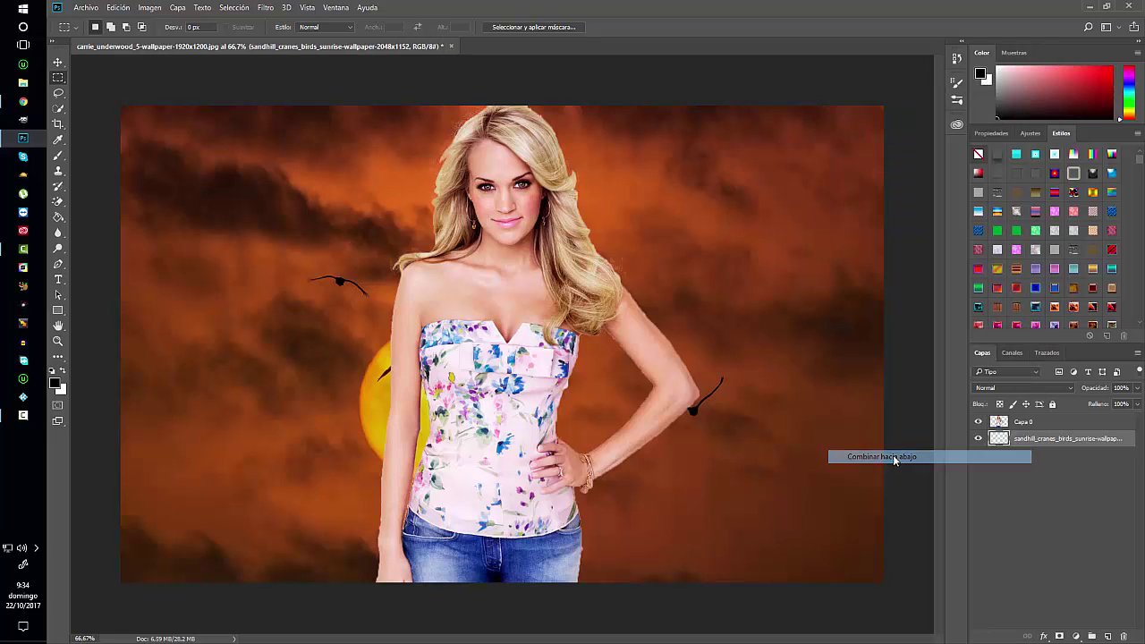
# - Nudge the woman's layer Capa 0 right so the sun sits clear on the left
pyautogui.click(1016, 425)
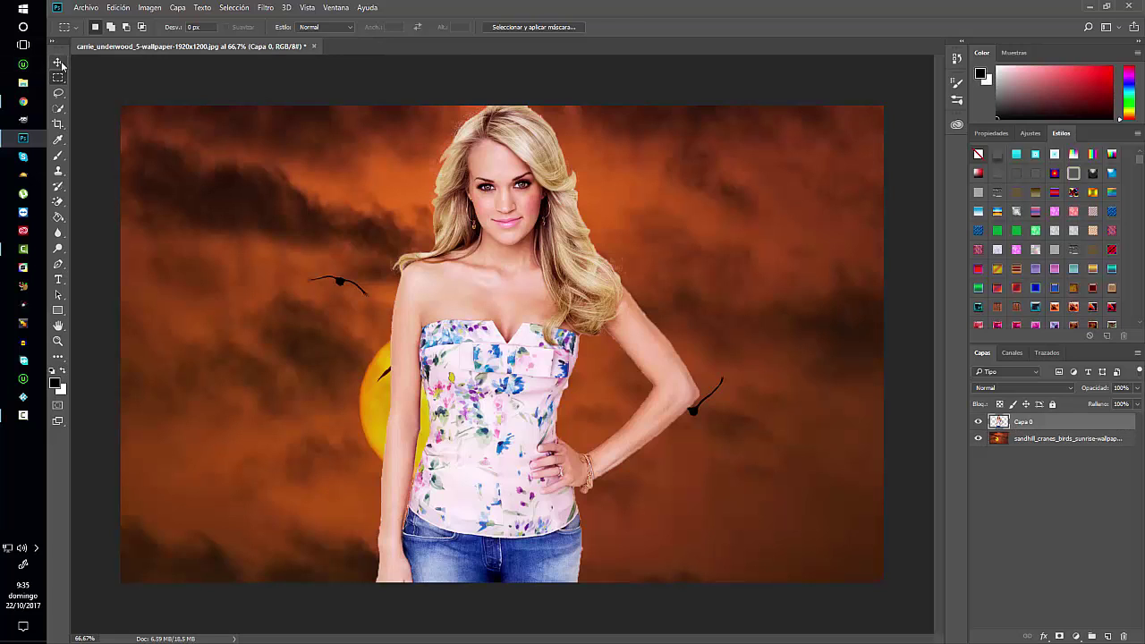
pyautogui.click(58, 62)
pyautogui.hotkey('shift', 'Right')
pyautogui.hotkey('shift', 'Right')
pyautogui.hotkey('shift', 'Right')
pyautogui.hotkey('shift', 'Right')
pyautogui.hotkey('shift', 'Right')
pyautogui.hotkey('shift', 'Right')
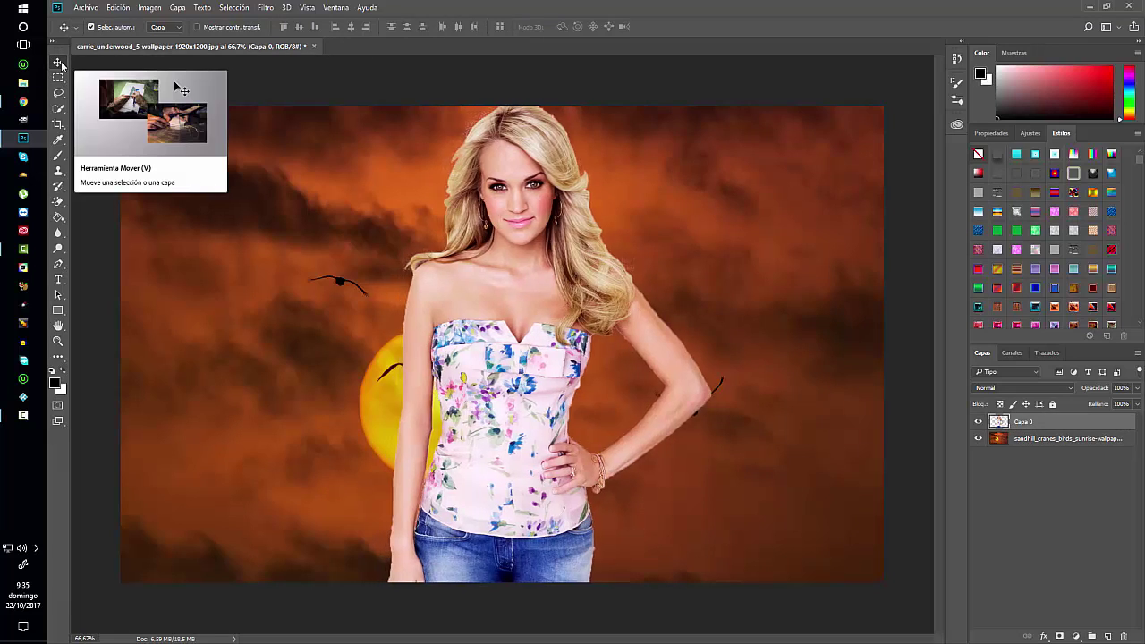
pyautogui.hotkey('shift', 'Right')
pyautogui.hotkey('shift', 'Right')
pyautogui.hotkey('shift', 'Right')
pyautogui.hotkey('shift', 'Right')
pyautogui.hotkey('shift', 'Right')
pyautogui.hotkey('shift', 'Right')
pyautogui.hotkey('shift', 'Right')
pyautogui.hotkey('shift', 'Right')
pyautogui.hotkey('shift', 'Right')
pyautogui.hotkey('shift', 'Left')
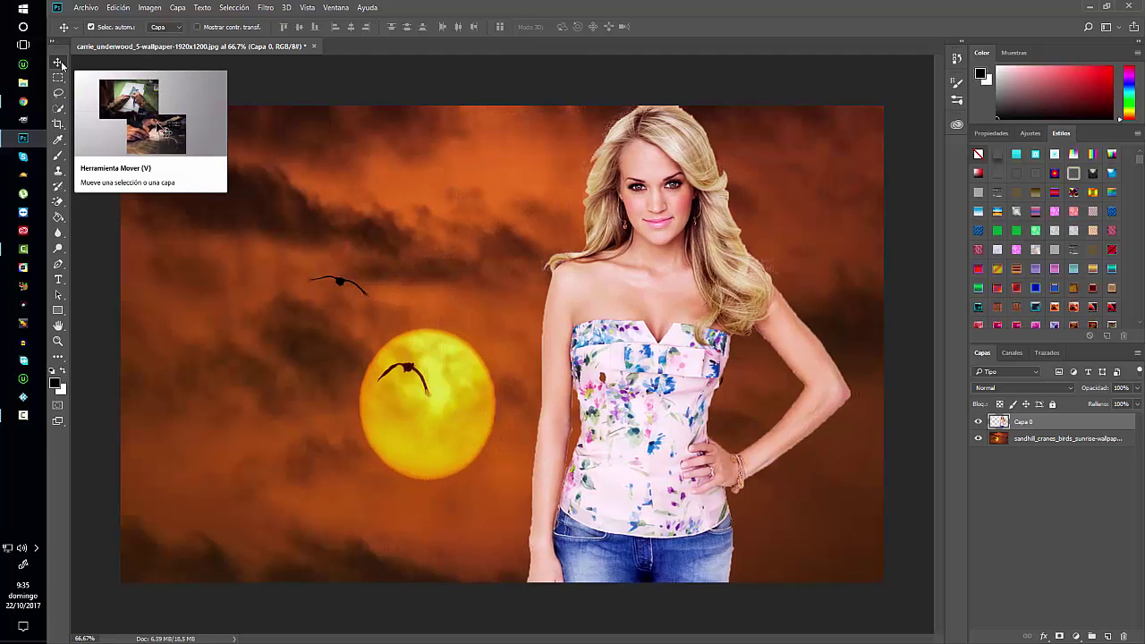
pyautogui.hotkey('shift', 'Left')
pyautogui.hotkey('shift', 'Left')
pyautogui.hotkey('shift', 'Left')
pyautogui.hotkey('shift', 'Left')
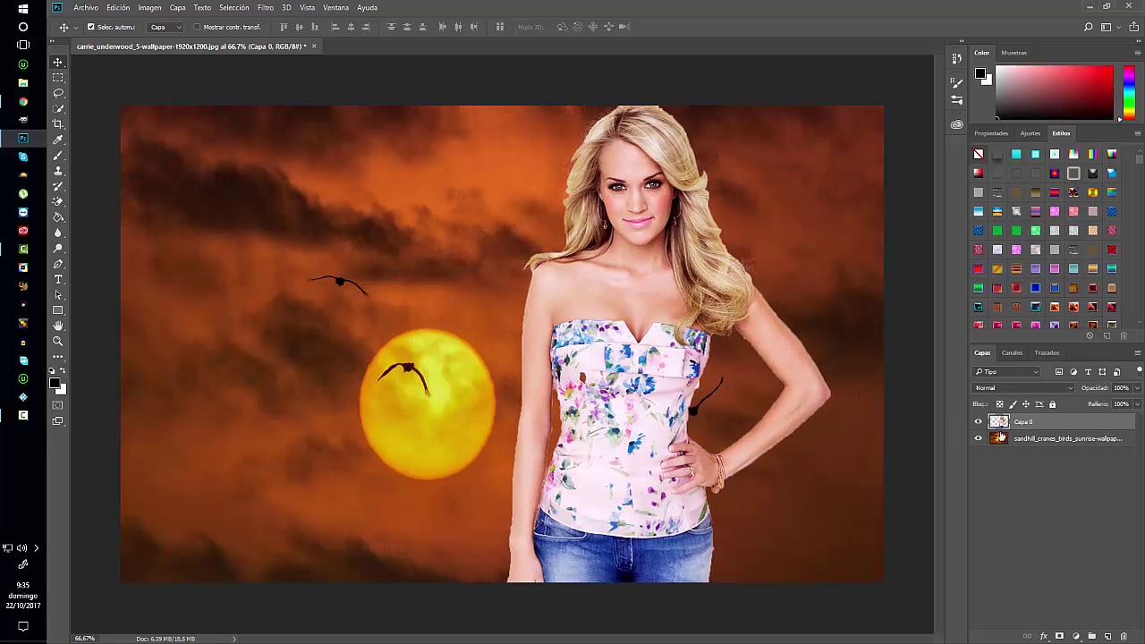
# - Add a layer mask to the woman's layer and prepare a 1 px black brush at 200% zoom
pyautogui.click(58, 155)
pyautogui.click(1058, 636)
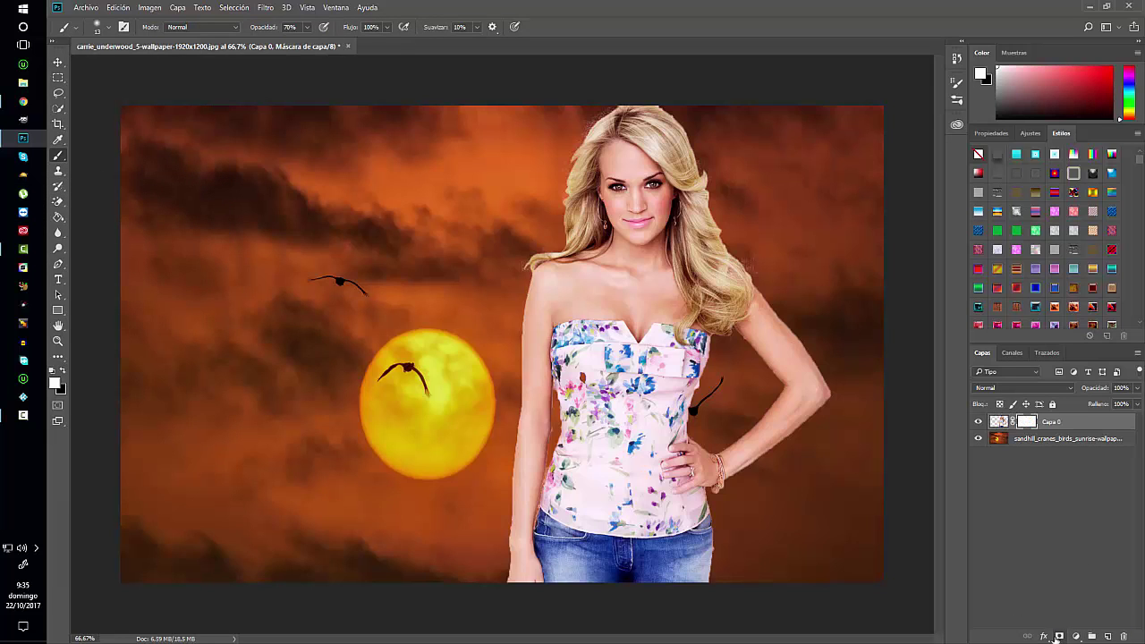
pyautogui.hotkey('ctrl', '+')
pyautogui.hotkey('ctrl', '+')
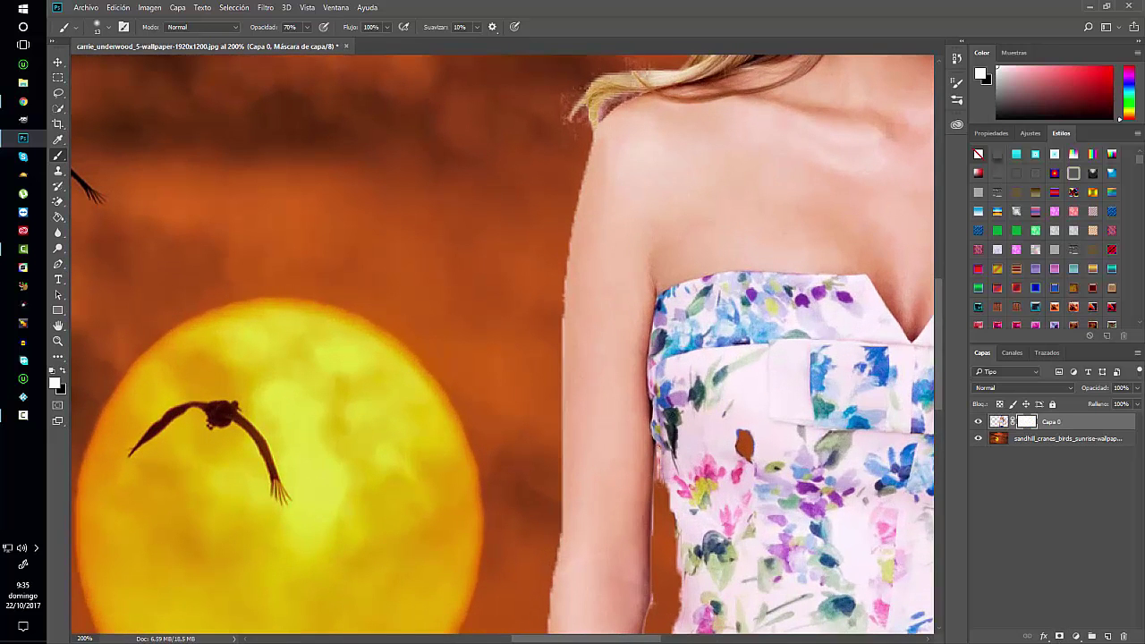
pyautogui.moveTo(593, 326); pyautogui.dragTo(587, 335)
pyautogui.moveTo(645, 367); pyautogui.dragTo(325, 117)
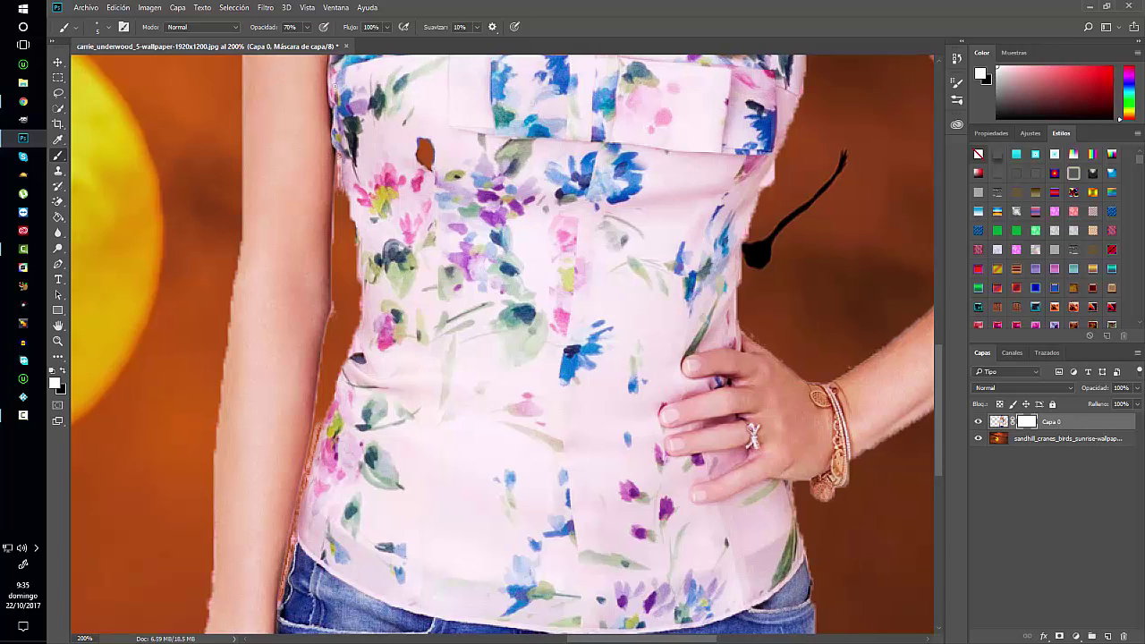
pyautogui.press('x')
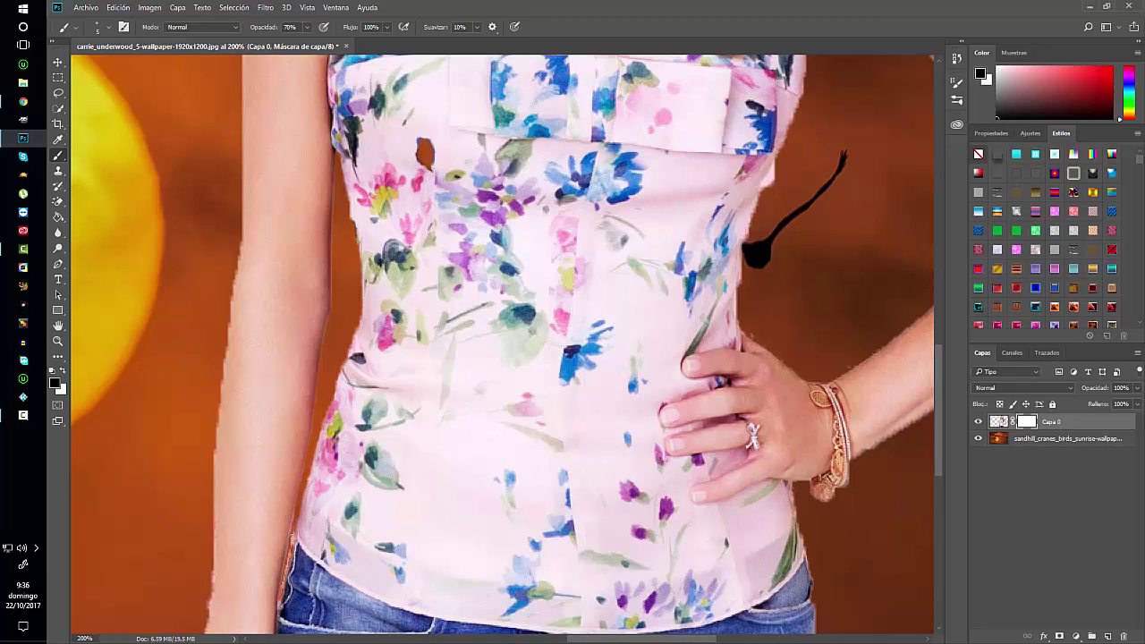
# - Mask away the light fringe along the dress edge and the bump on the jeans edge
pyautogui.moveTo(293, 538); pyautogui.dragTo(285, 572)
pyautogui.moveTo(743, 263); pyautogui.dragTo(742, 275)
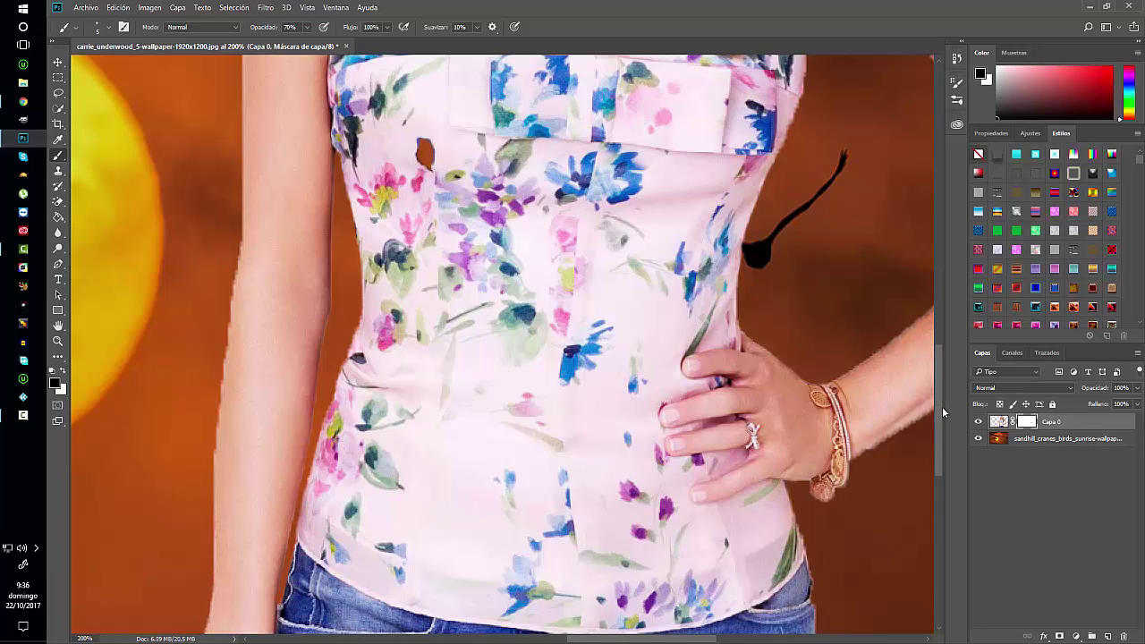
pyautogui.moveTo(938, 408); pyautogui.dragTo(941, 470)
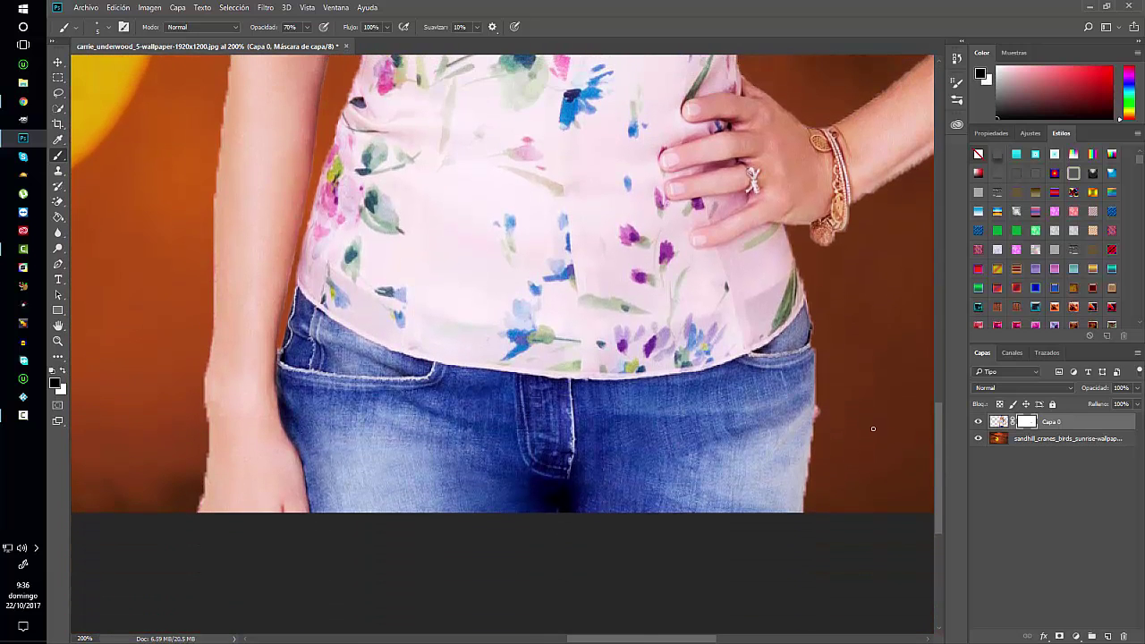
pyautogui.moveTo(817, 399); pyautogui.dragTo(817, 421)
pyautogui.moveTo(938, 437); pyautogui.dragTo(933, 292)
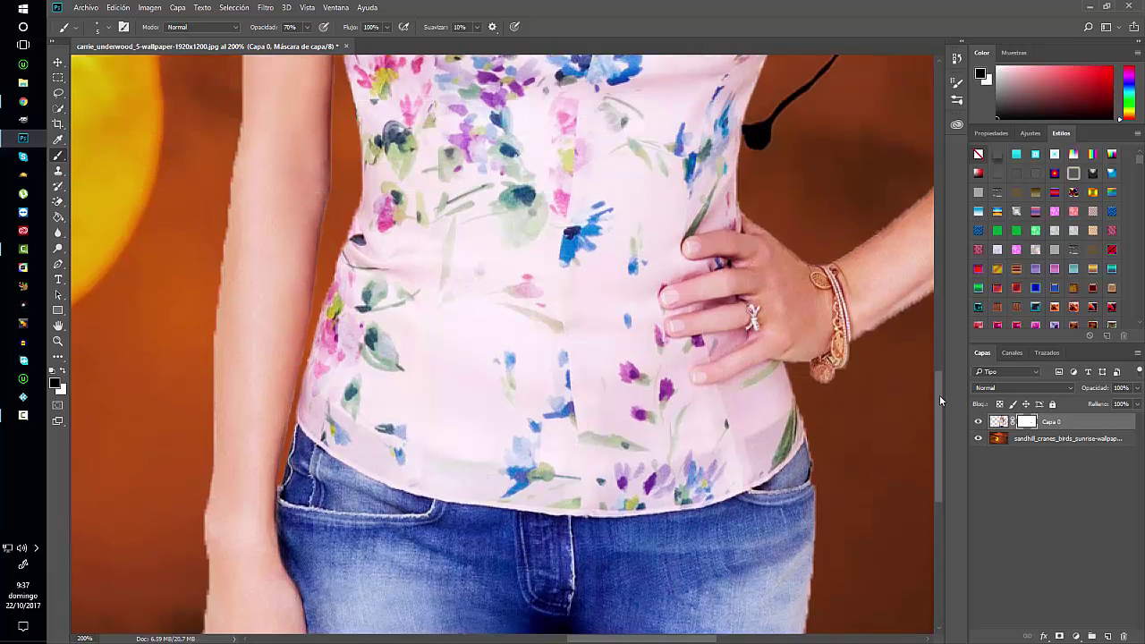
pyautogui.scroll(2, 913, 334)
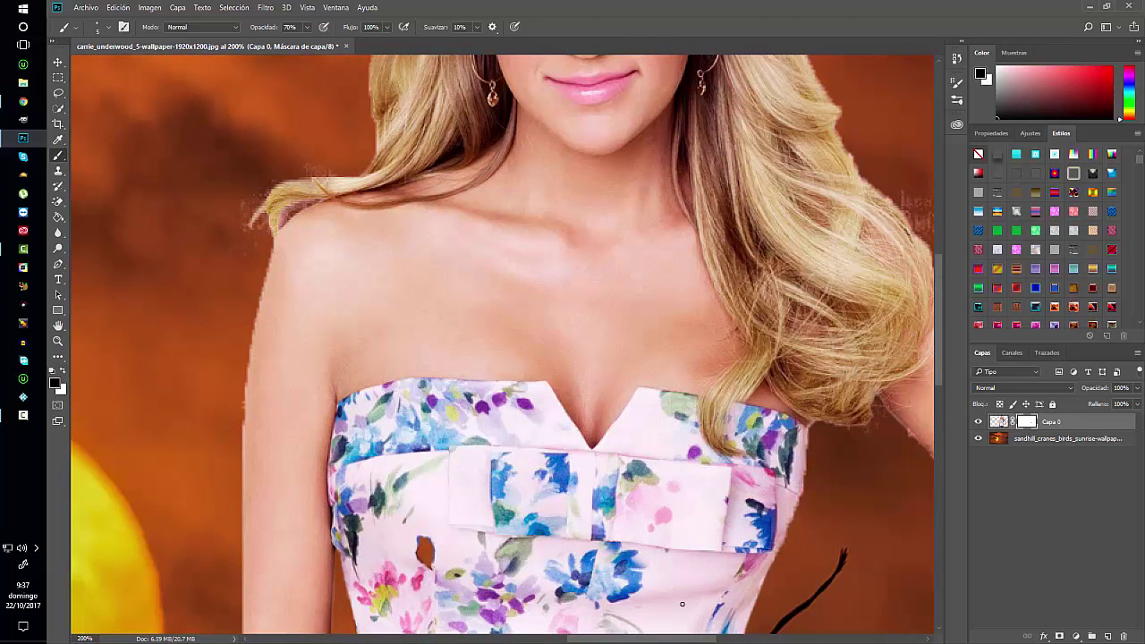
pyautogui.moveTo(672, 641); pyautogui.dragTo(725, 640)
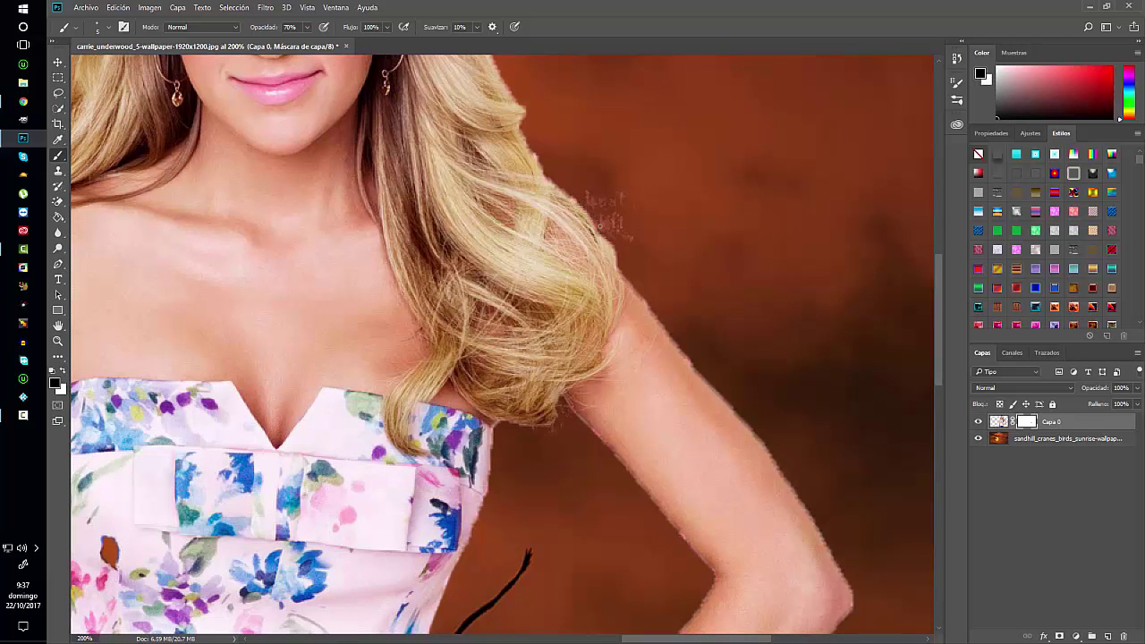
# - Paint away stray hair marks beside the shoulder, raising brush opacity to 100%
pyautogui.moveTo(583, 193); pyautogui.dragTo(596, 208)
pyautogui.click(307, 27)
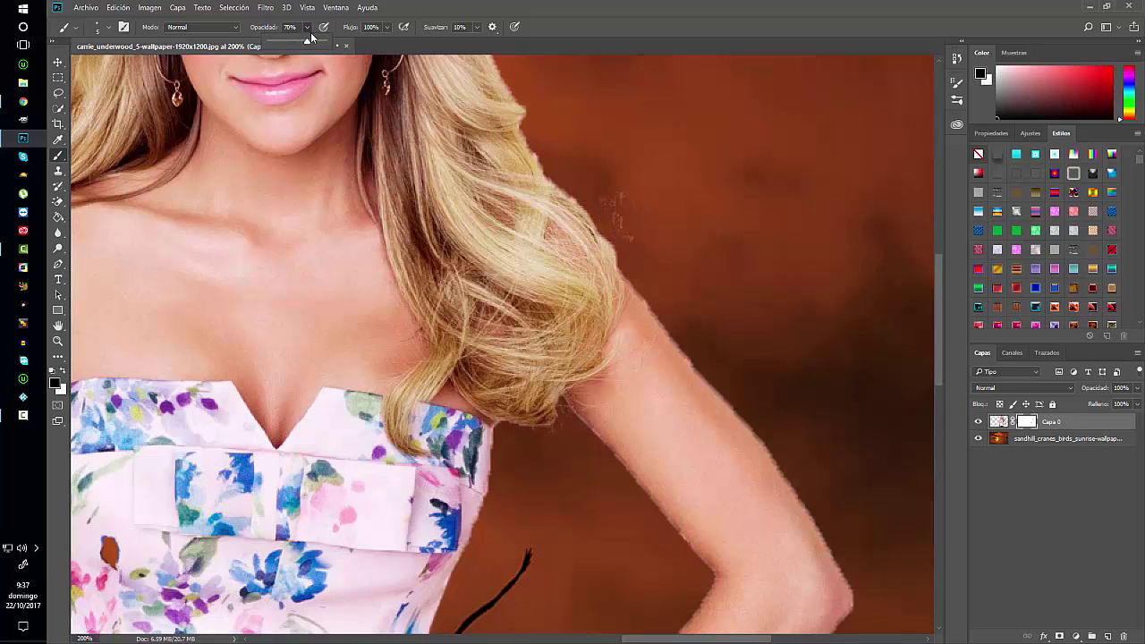
pyautogui.moveTo(310, 39); pyautogui.dragTo(418, 57)
pyautogui.click(612, 186)
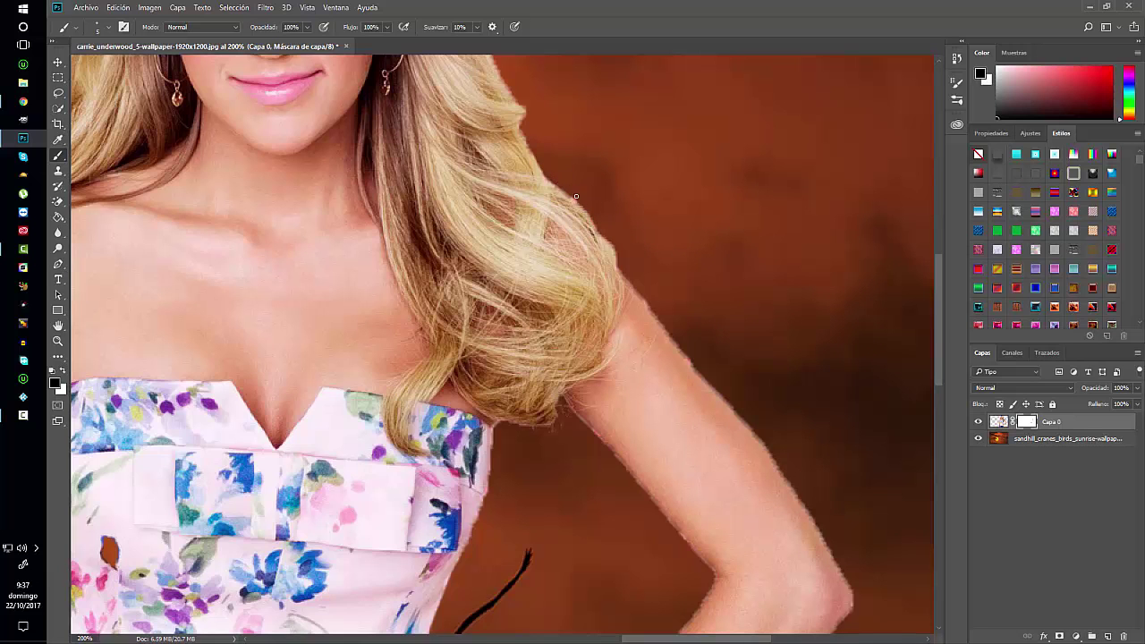
pyautogui.moveTo(938, 286); pyautogui.dragTo(935, 219)
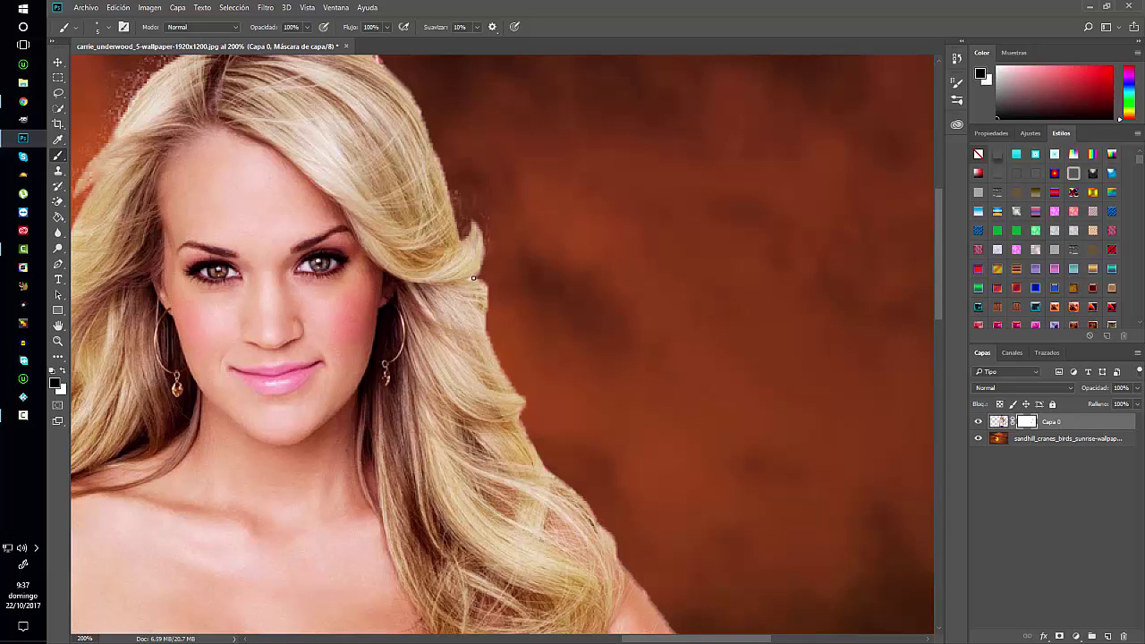
# - Mask the halo and a faint strand line at the woman's hair edge
pyautogui.moveTo(472, 277); pyautogui.dragTo(486, 269)
pyautogui.moveTo(465, 217); pyautogui.dragTo(456, 190)
pyautogui.moveTo(379, 47); pyautogui.dragTo(371, 39)
pyautogui.moveTo(680, 640); pyautogui.dragTo(623, 640)
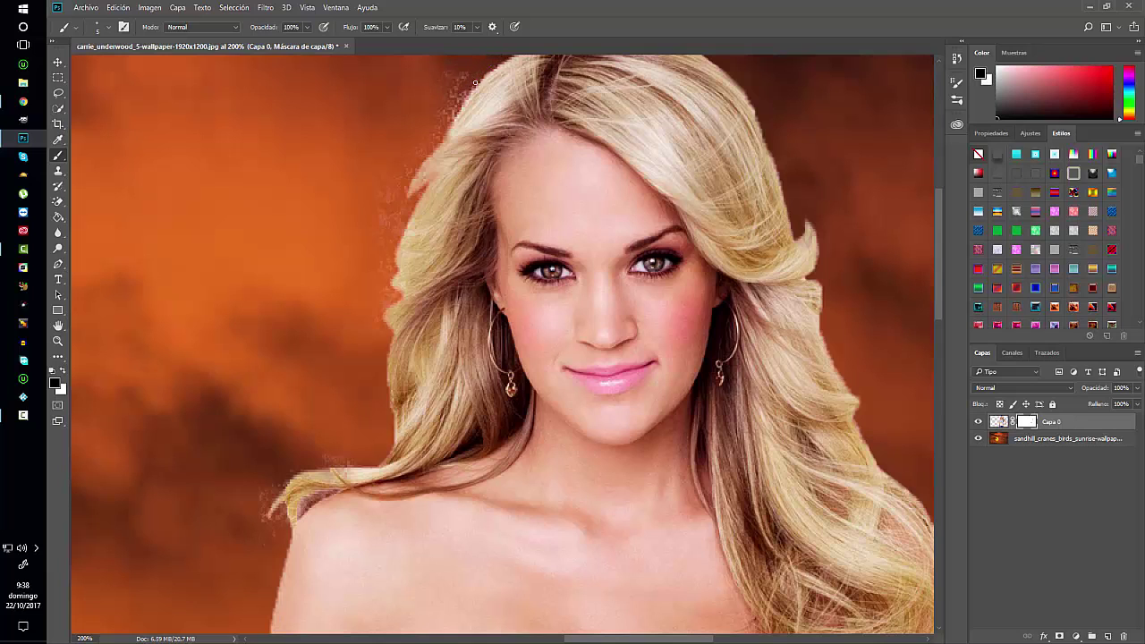
# - Remove fringe specks and wisps down the left hair outline and reduce the dark patch under a strand
pyautogui.moveTo(456, 103); pyautogui.dragTo(449, 67)
pyautogui.moveTo(456, 103); pyautogui.dragTo(434, 145)
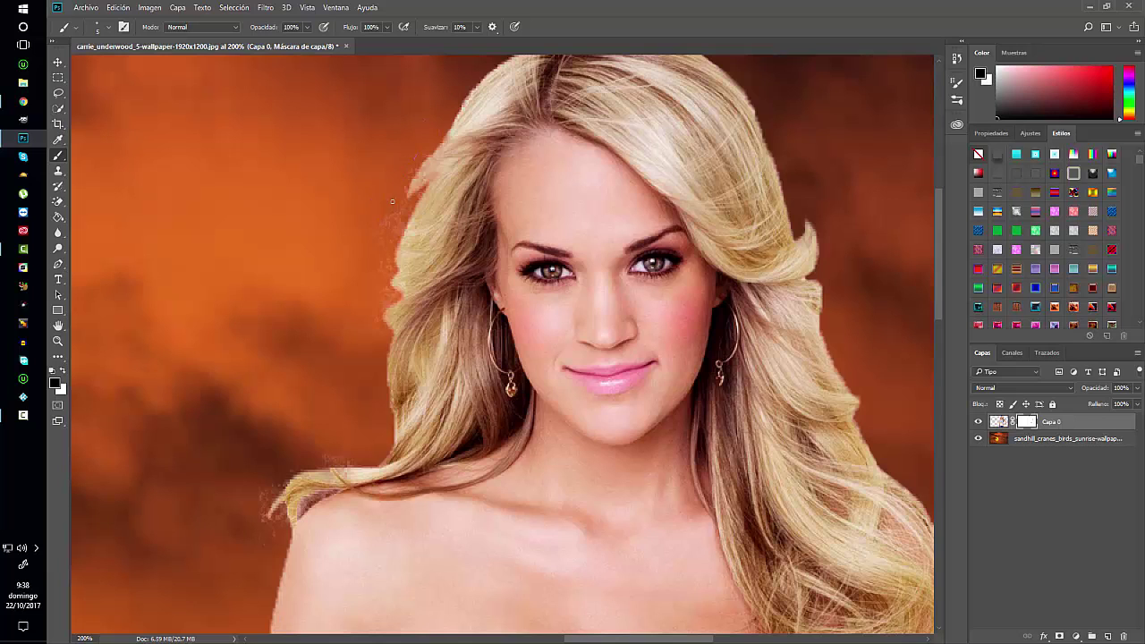
pyautogui.moveTo(414, 167); pyautogui.dragTo(403, 195)
pyautogui.moveTo(408, 217); pyautogui.dragTo(389, 277)
pyautogui.moveTo(393, 290); pyautogui.dragTo(381, 310)
pyautogui.moveTo(333, 490); pyautogui.dragTo(300, 512)
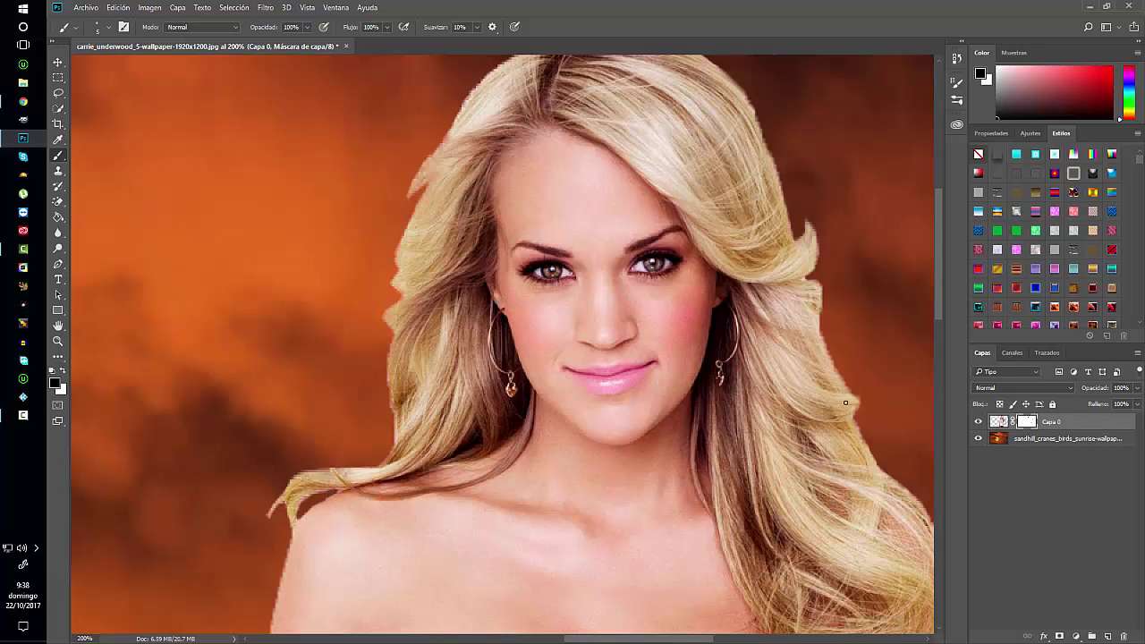
pyautogui.moveTo(939, 313); pyautogui.dragTo(946, 413)
# - Apply the edge-cleaning layer mask permanently to the woman's layer
pyautogui.hotkey('ctrl', '1')
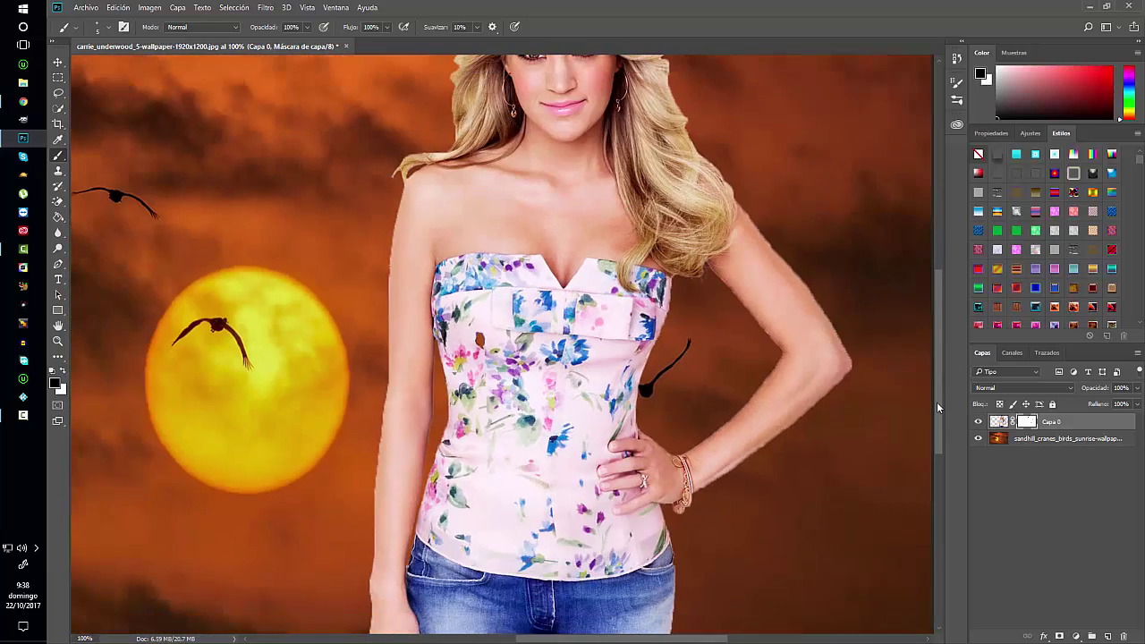
pyautogui.hotkey('ctrl', '-')
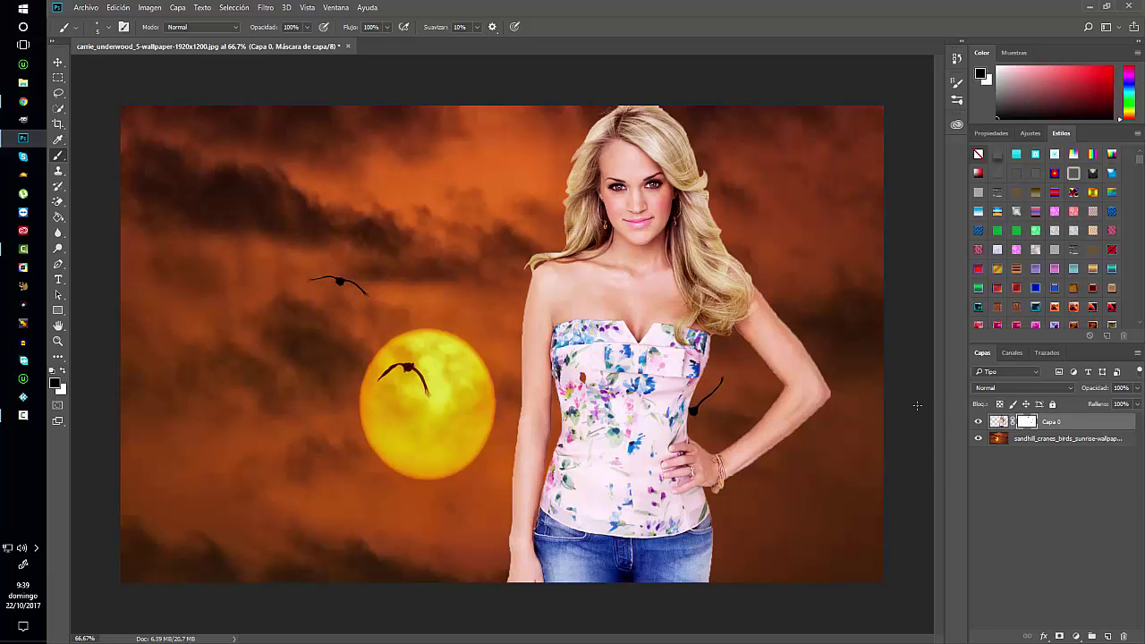
pyautogui.rightClick(1020, 424)
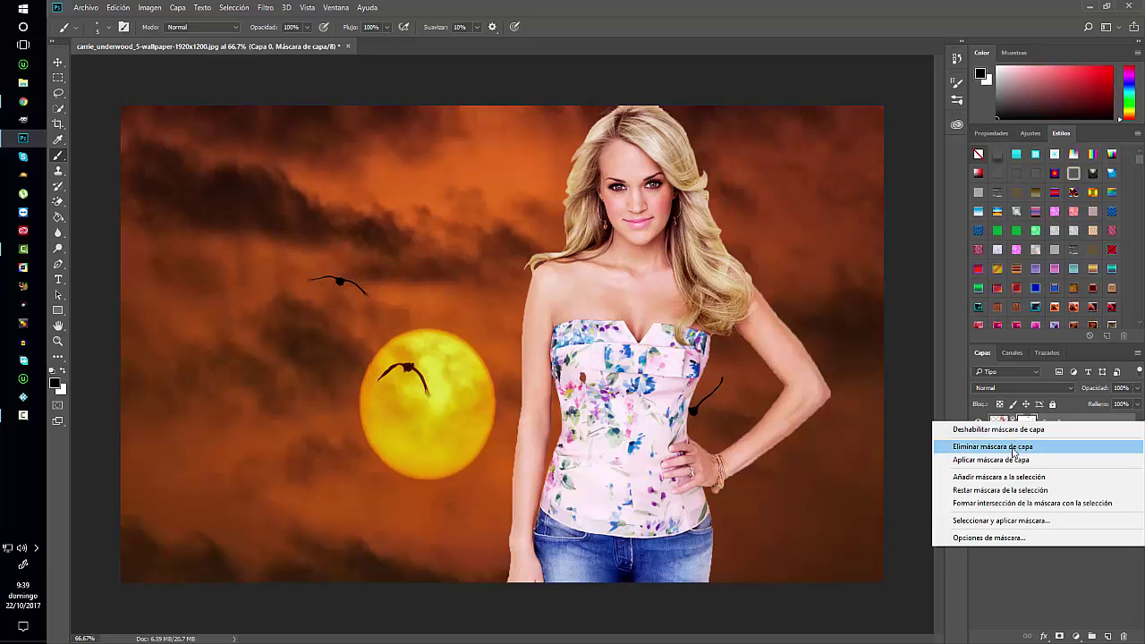
pyautogui.click(1009, 459)
# - Load her outline as a selection, contract it by 1 pixel, invert it, then deselect
pyautogui.keyDown('ctrl'); pyautogui.click(999, 421); pyautogui.keyUp('ctrl')
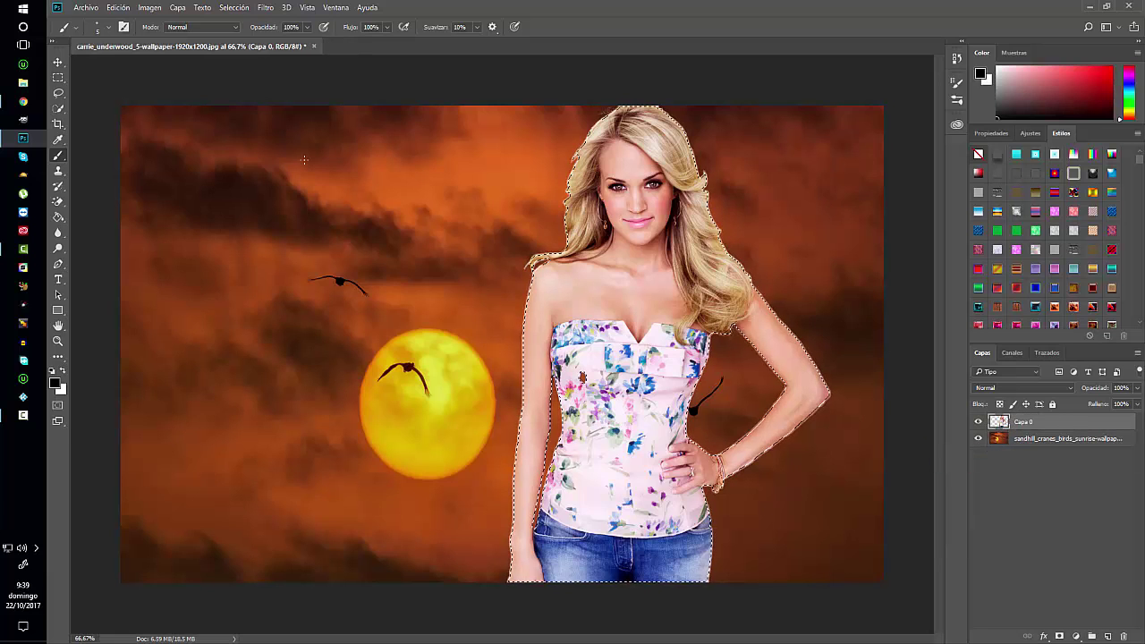
pyautogui.click(234, 8)
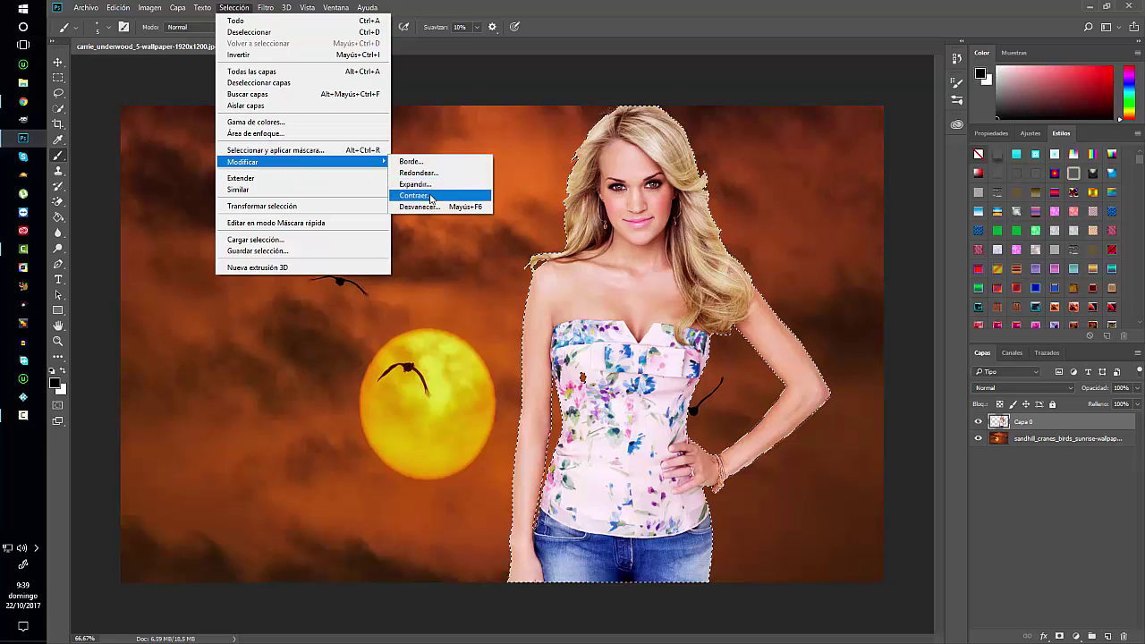
pyautogui.click(429, 193)
pyautogui.write('1')
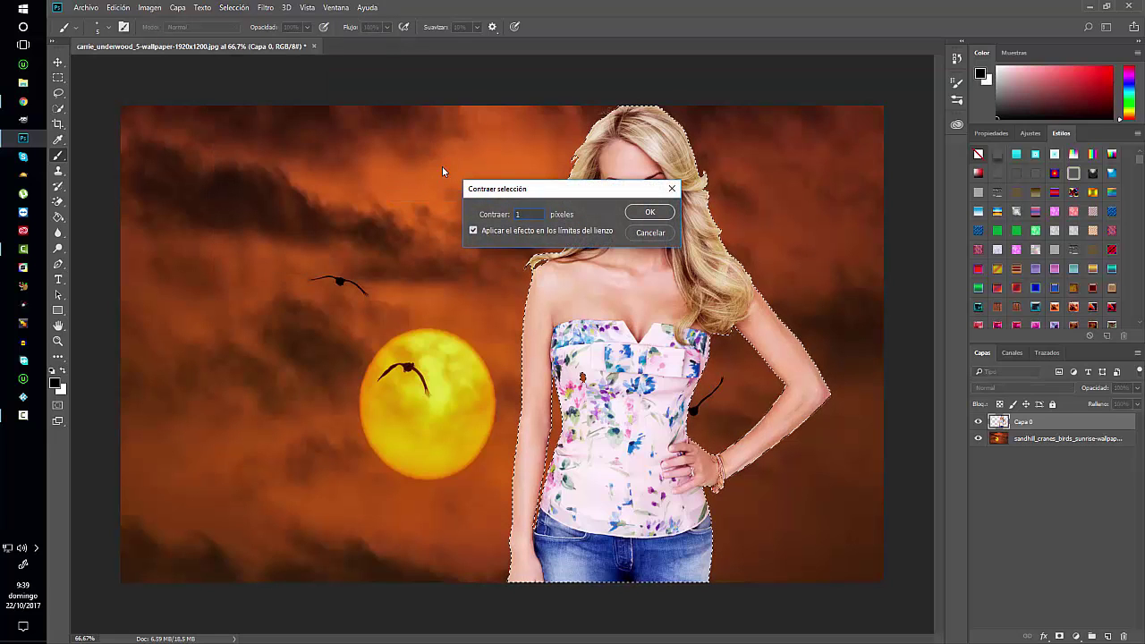
pyautogui.press('Return')
pyautogui.click(233, 7)
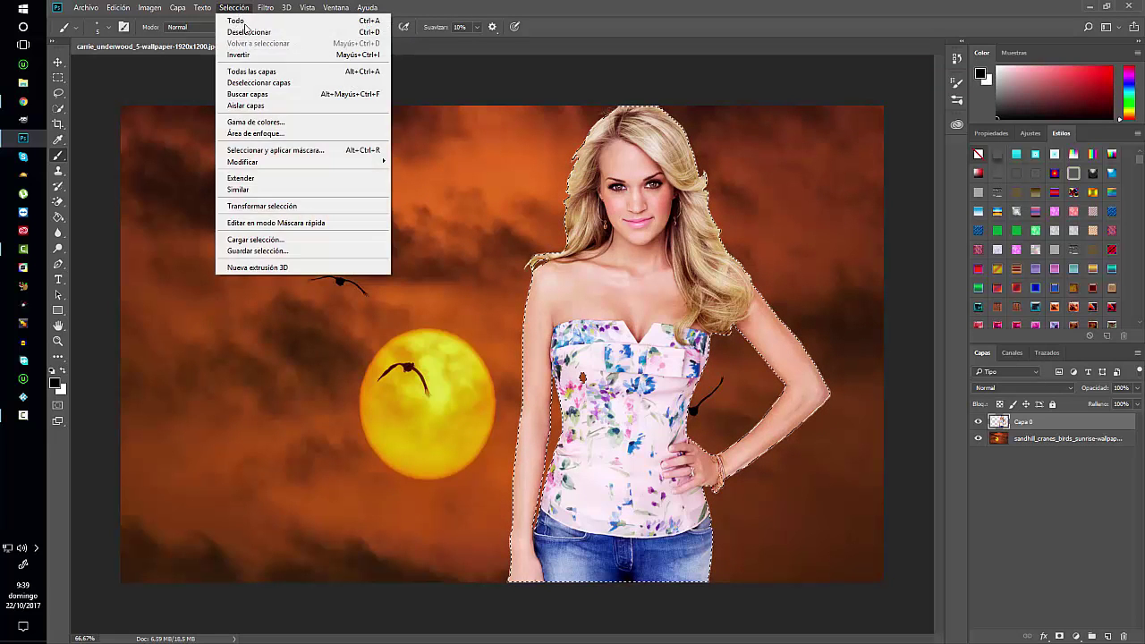
pyautogui.click(251, 56)
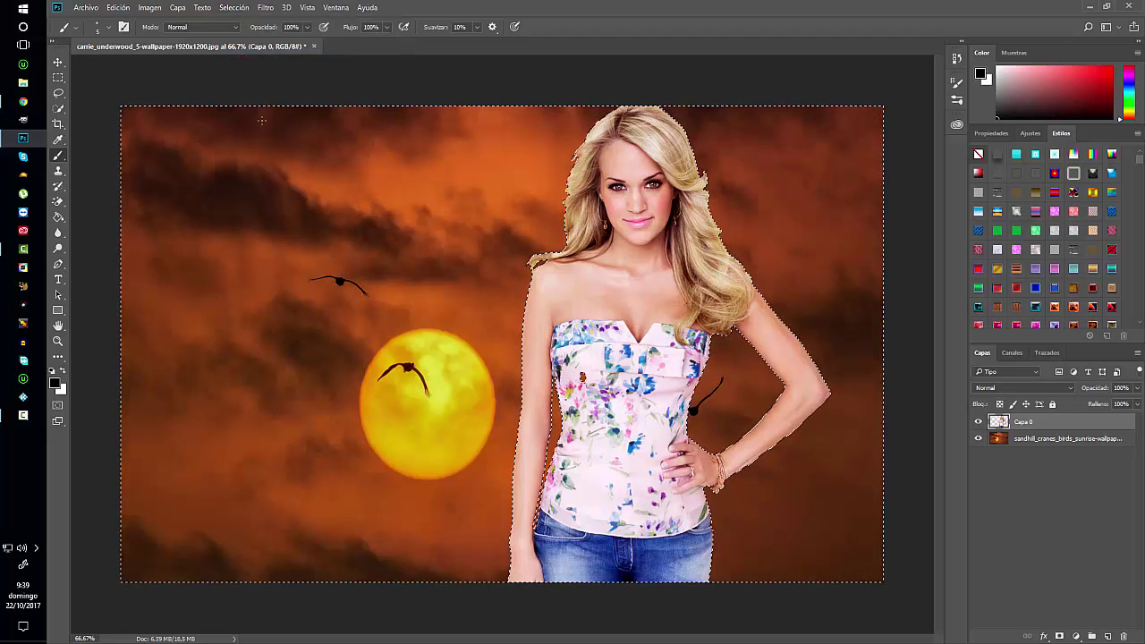
pyautogui.click(58, 78)
pyautogui.click(174, 155)
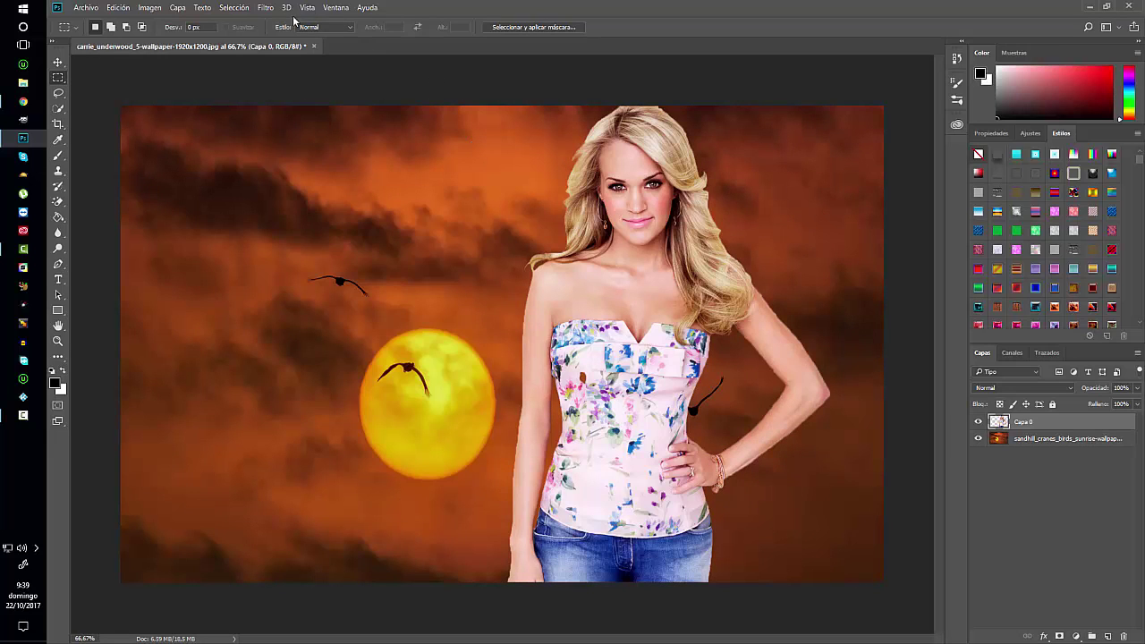
# - Apply the Color Efex Pro 4 Dark Contrasts filter as a new layer
pyautogui.click(265, 8)
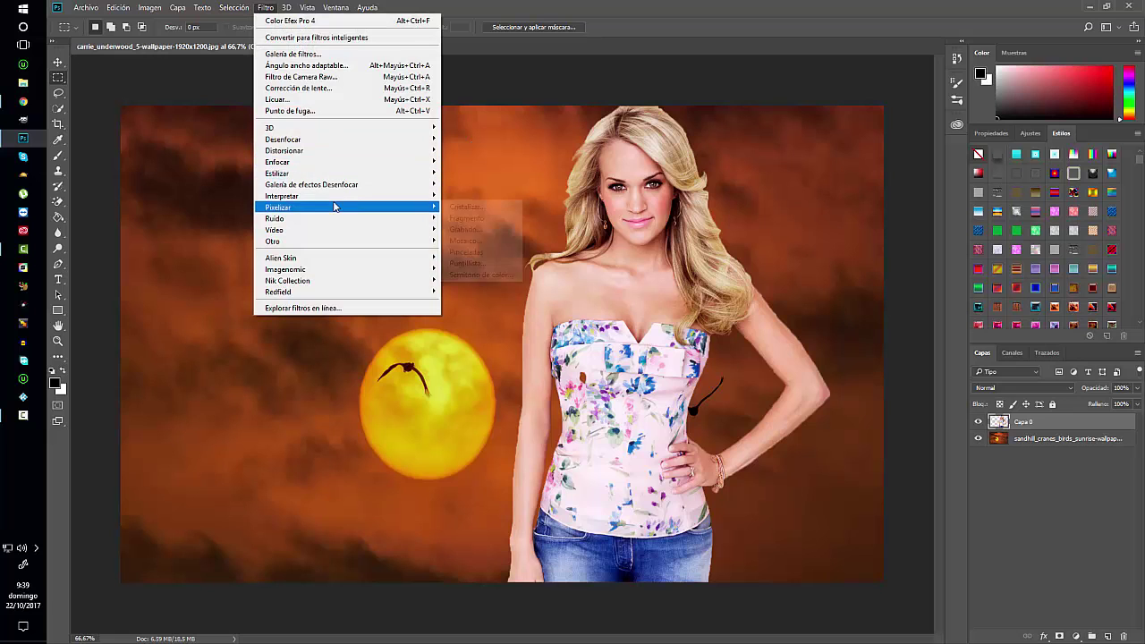
pyautogui.moveTo(288, 280)
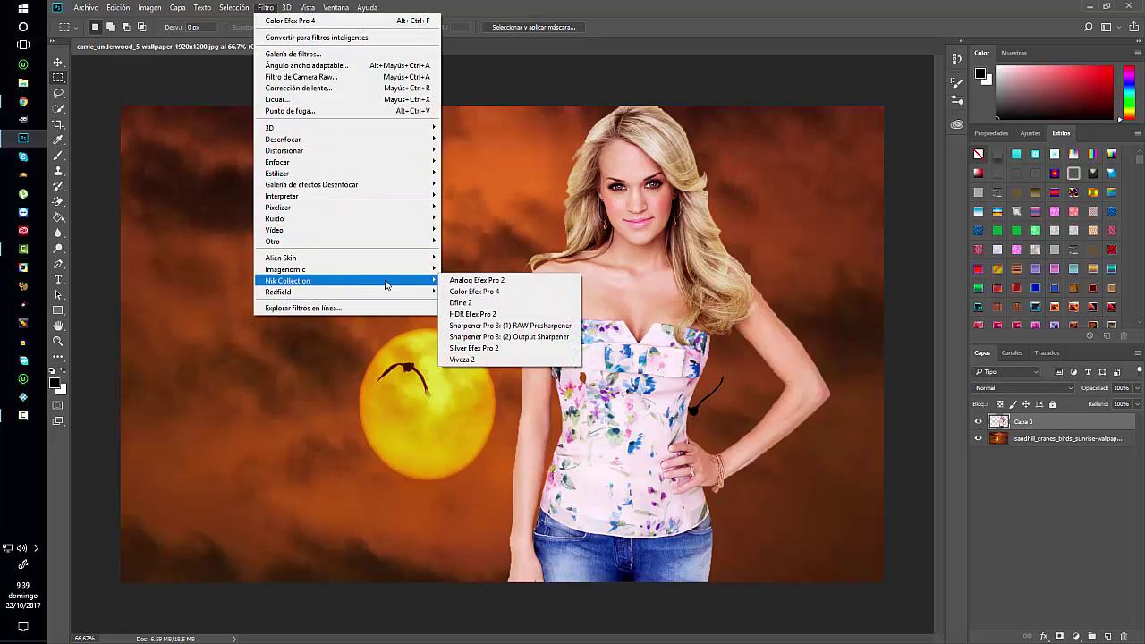
pyautogui.click(492, 293)
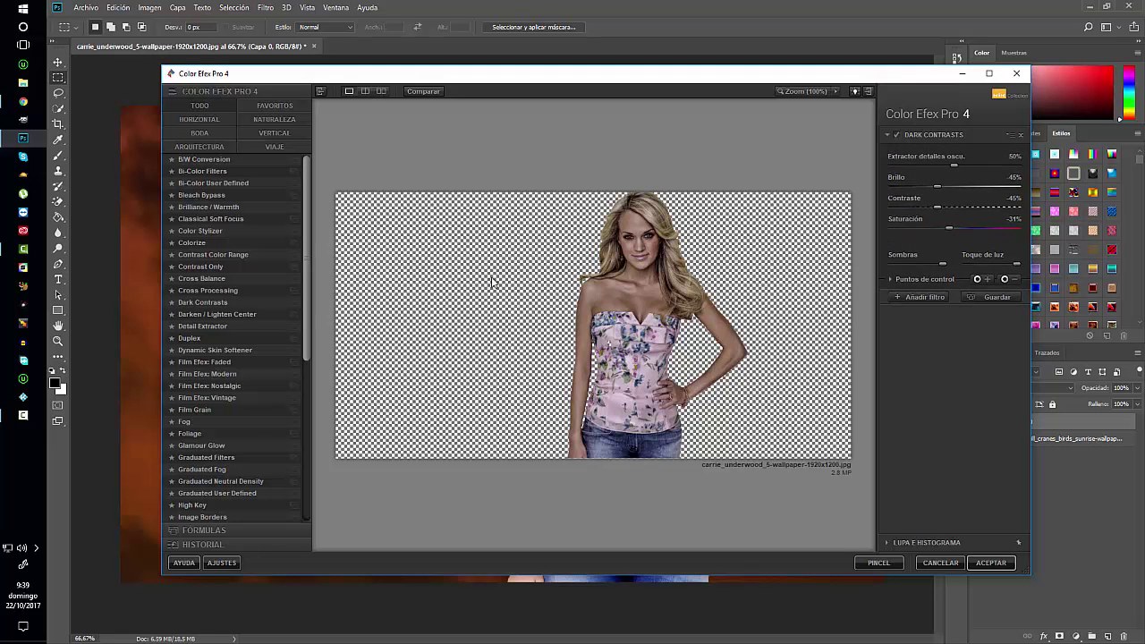
pyautogui.click(990, 562)
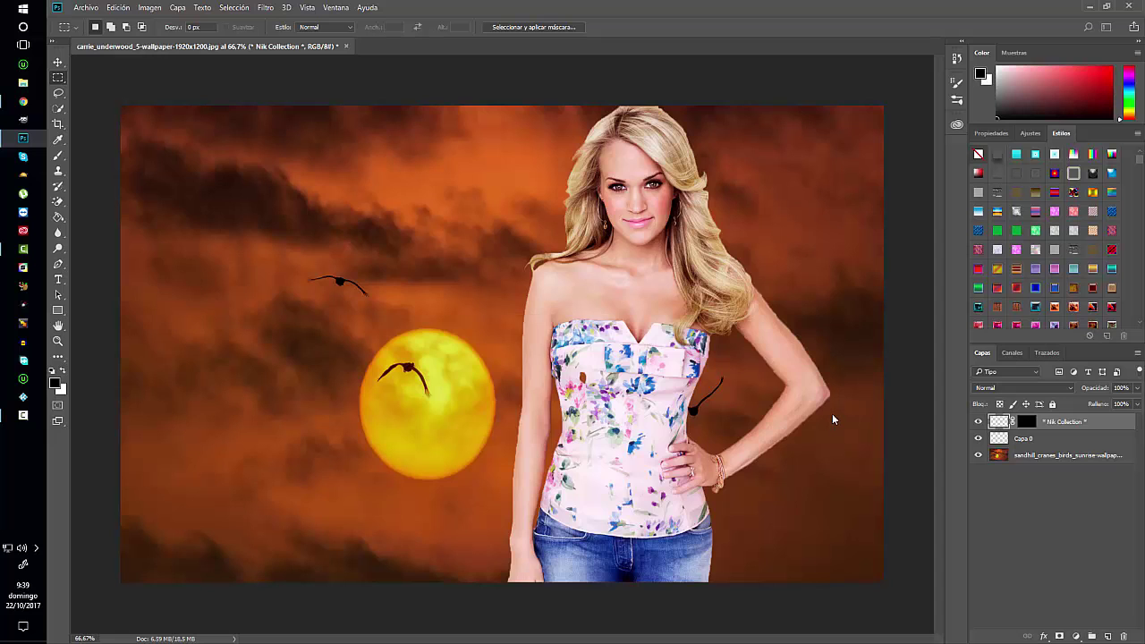
# - Set Dark Contrasts to 65% opacity, compare with Capa 0, and merge it down
pyautogui.click(1137, 388)
pyautogui.moveTo(1133, 403); pyautogui.dragTo(1116, 405)
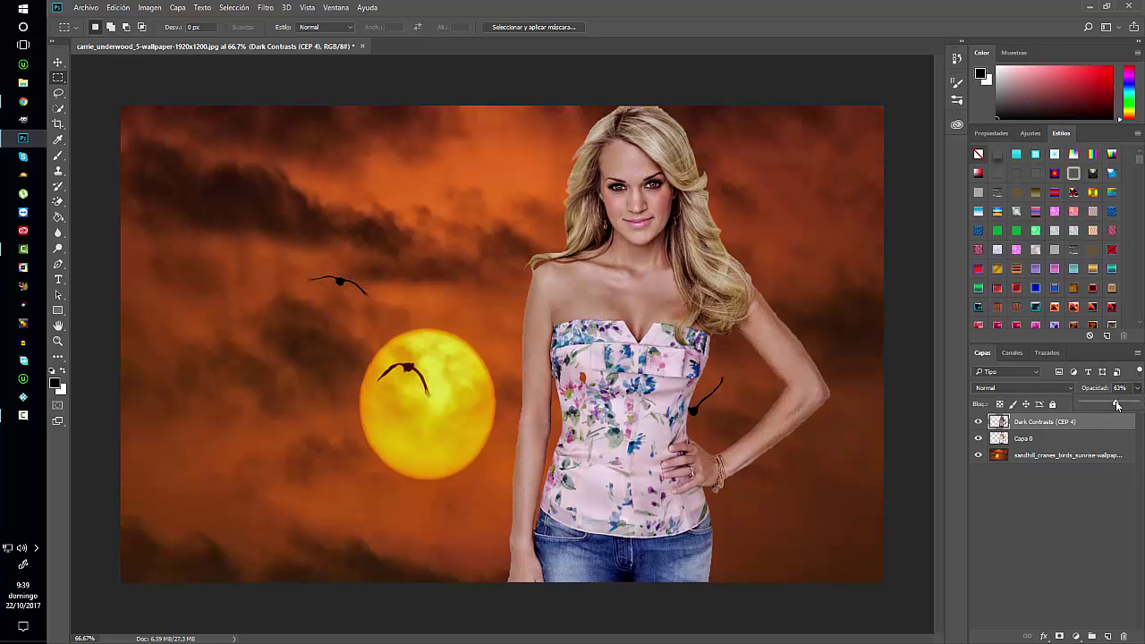
pyautogui.moveTo(1116, 405); pyautogui.dragTo(1118, 406)
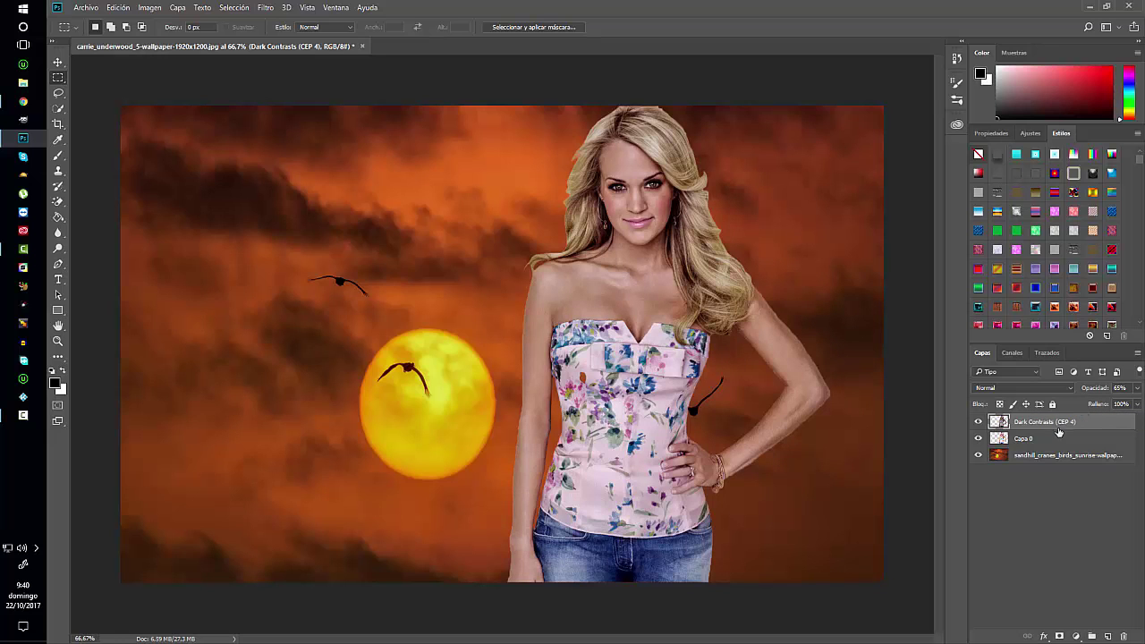
pyautogui.click(978, 439)
pyautogui.click(978, 439)
pyautogui.rightClick(1035, 421)
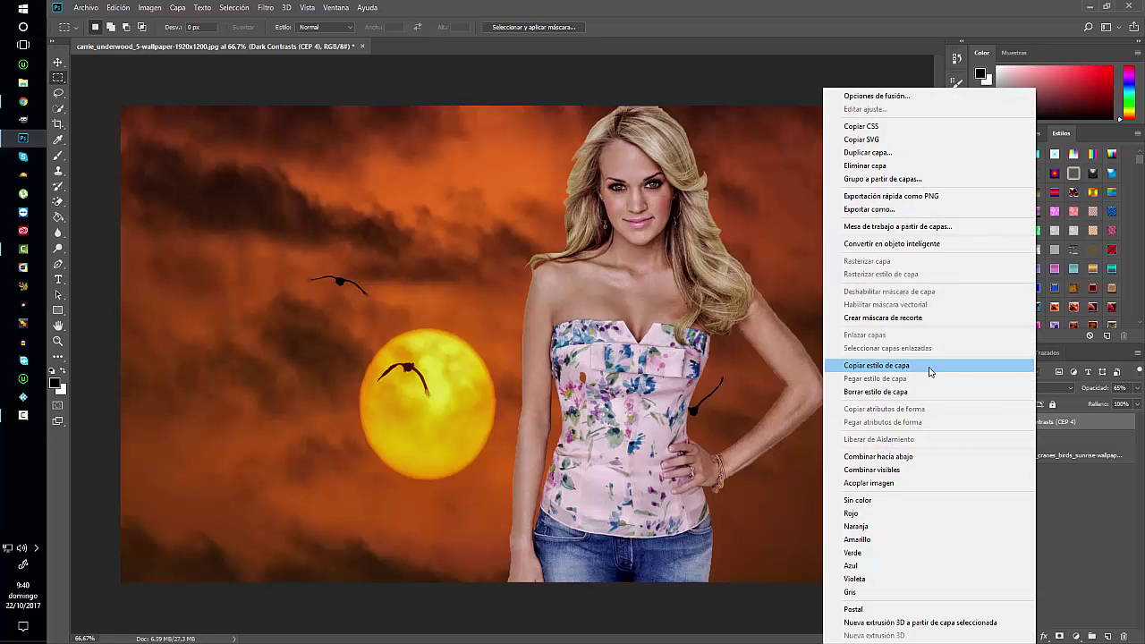
pyautogui.click(889, 456)
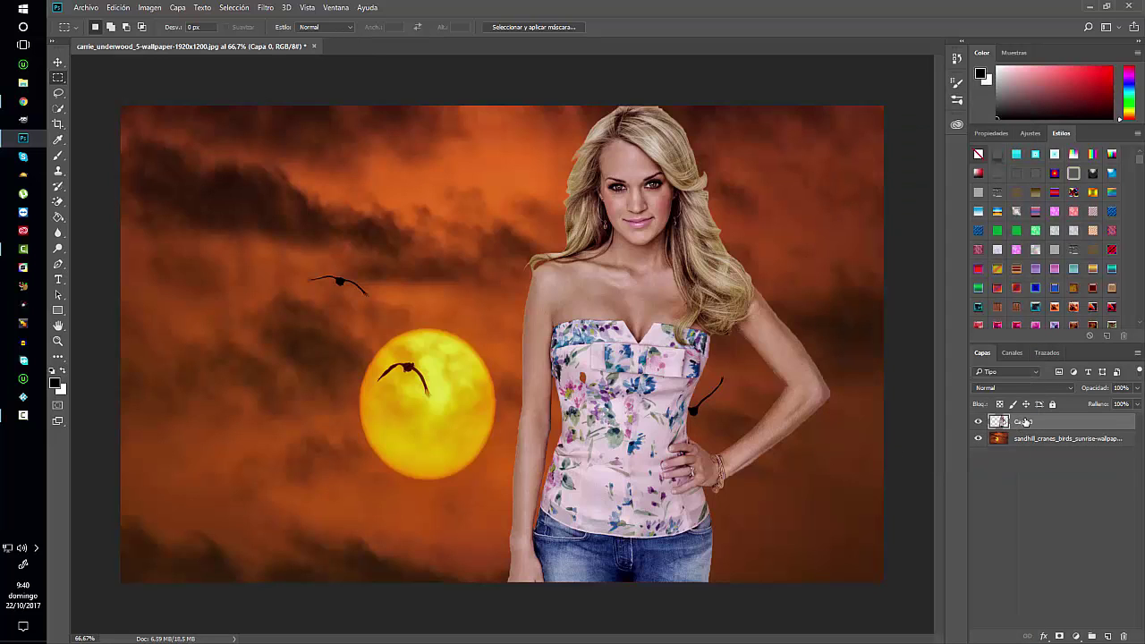
# - Duplicate Capa 0 and apply a 5-pixel High Pass filter to the copy
pyautogui.hotkey('ctrl', 'j')
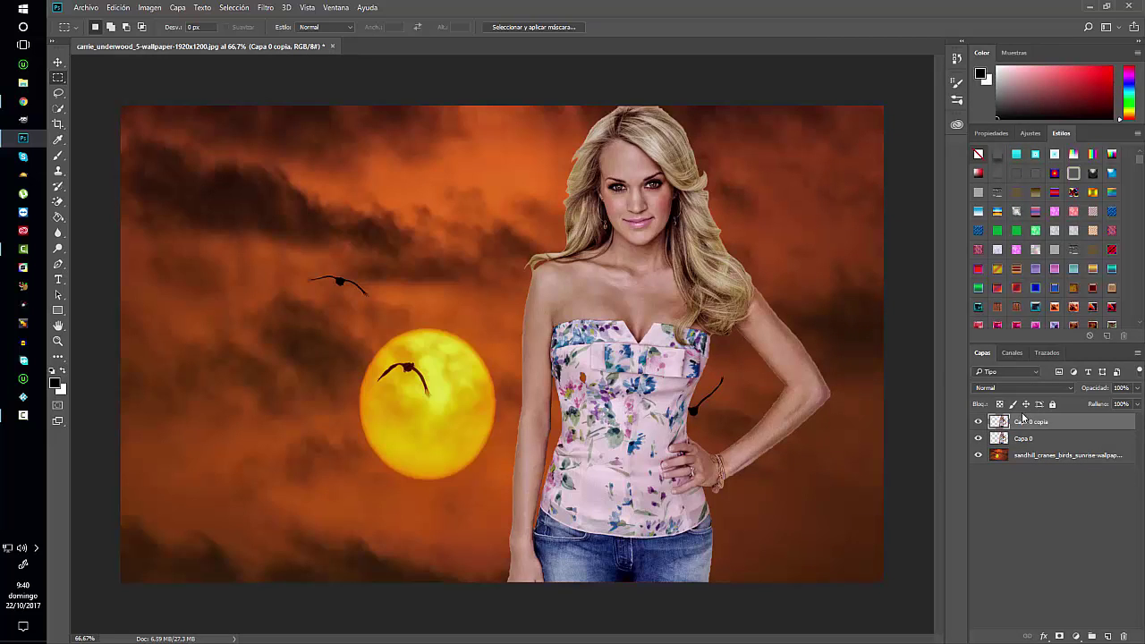
pyautogui.click(266, 8)
pyautogui.moveTo(272, 241)
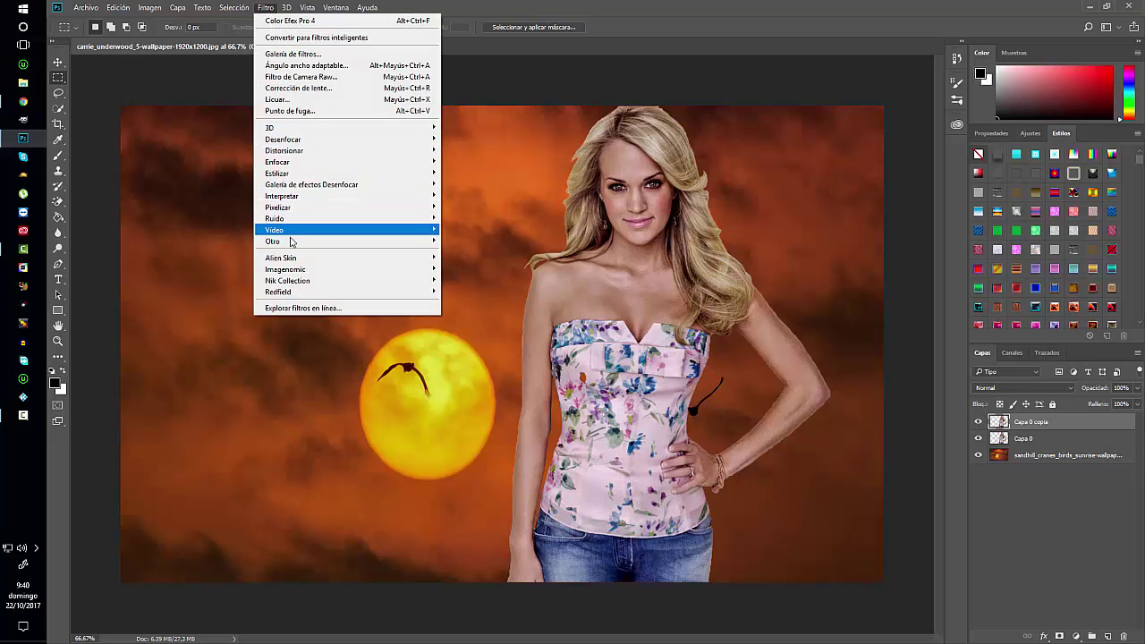
pyautogui.click(469, 297)
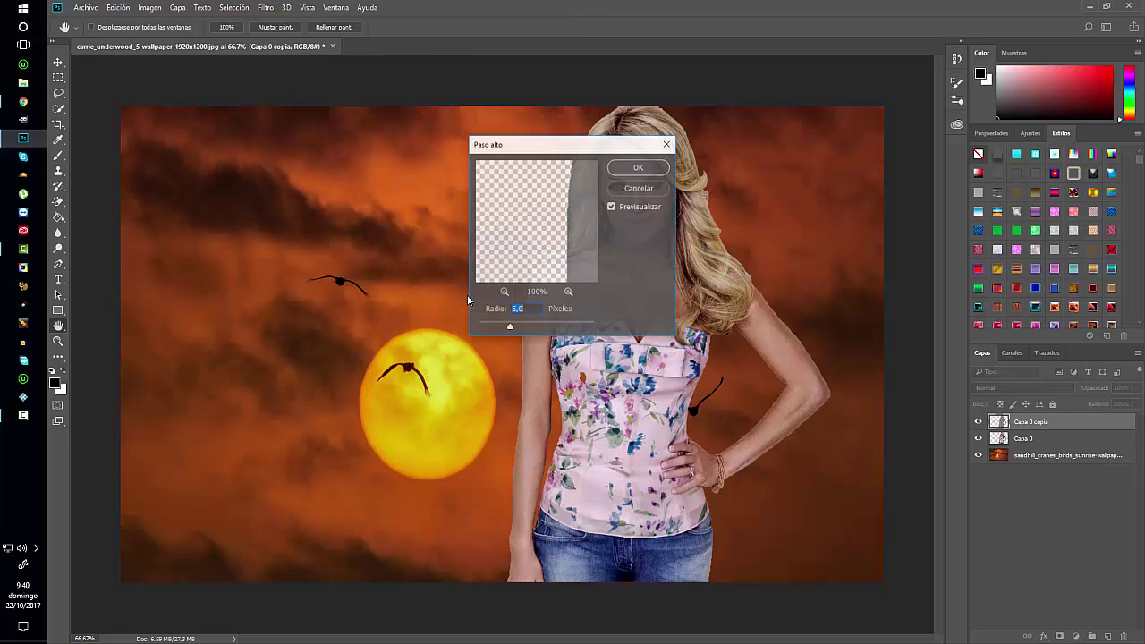
pyautogui.moveTo(573, 191); pyautogui.dragTo(515, 256)
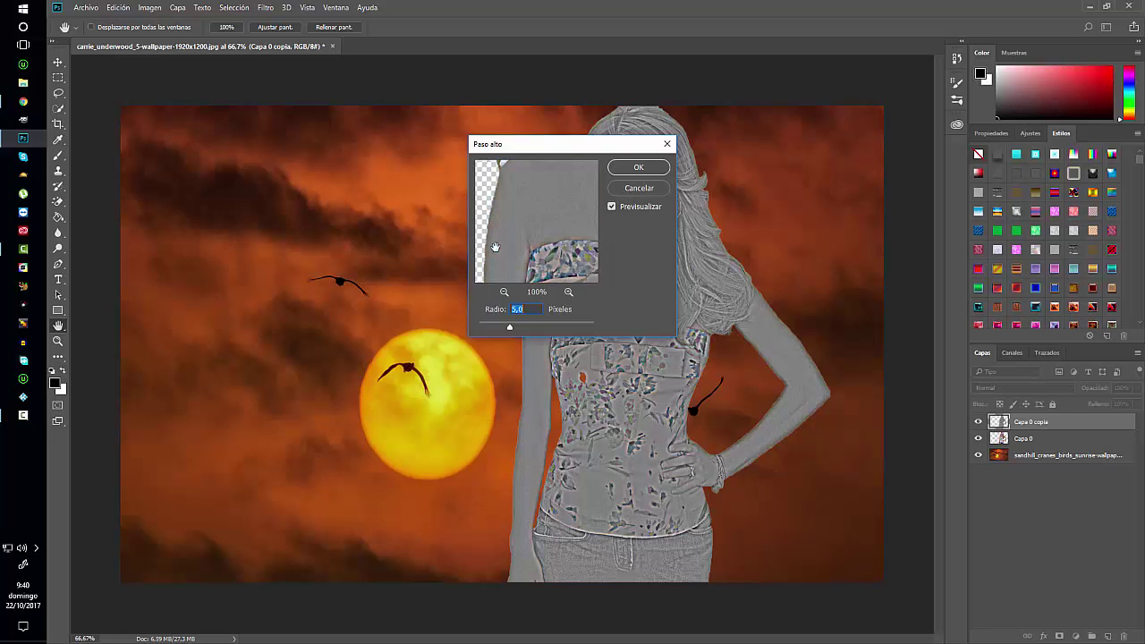
pyautogui.moveTo(552, 207); pyautogui.dragTo(523, 268)
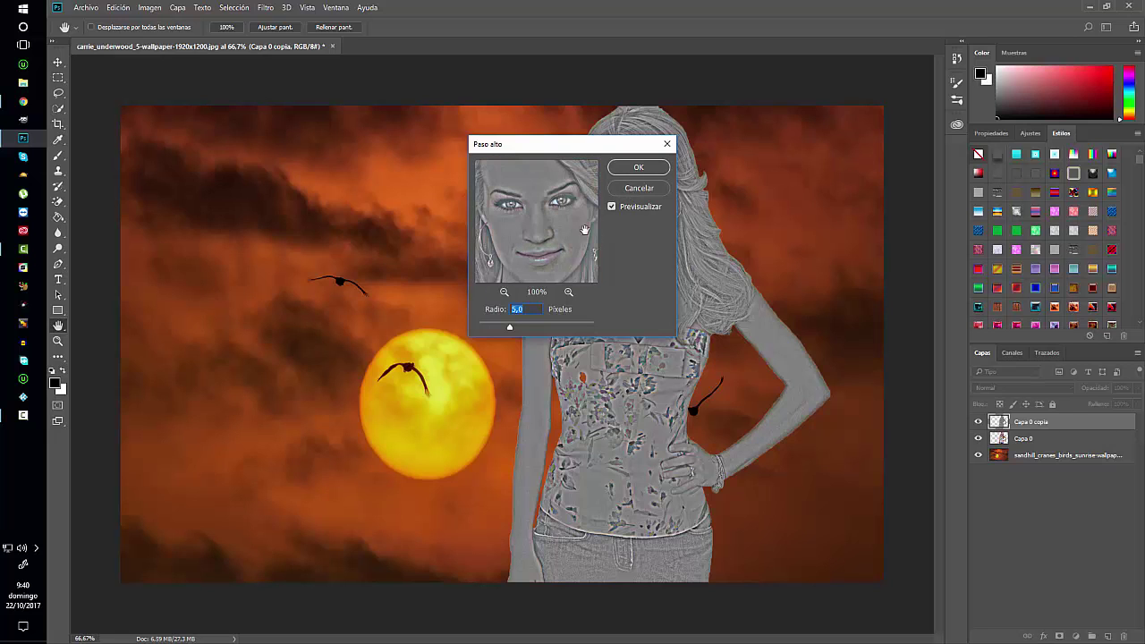
pyautogui.click(639, 169)
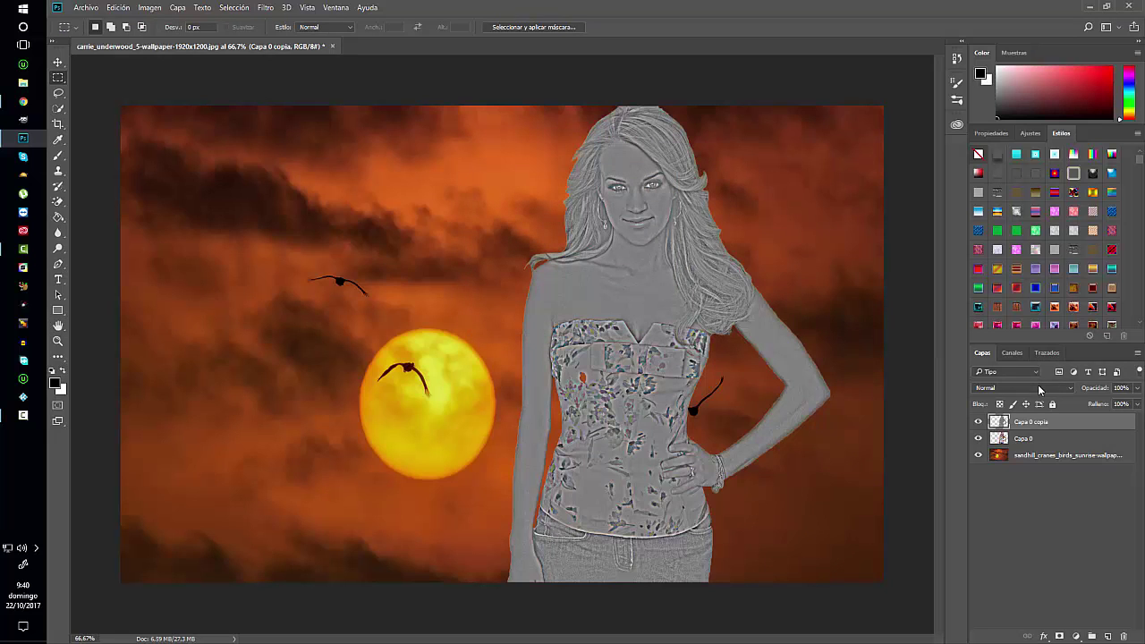
# - Blend the high-pass copy in Superponer at 100% opacity and invert it with Ctrl+I
pyautogui.click(1037, 388)
pyautogui.click(983, 505)
pyautogui.click(978, 422)
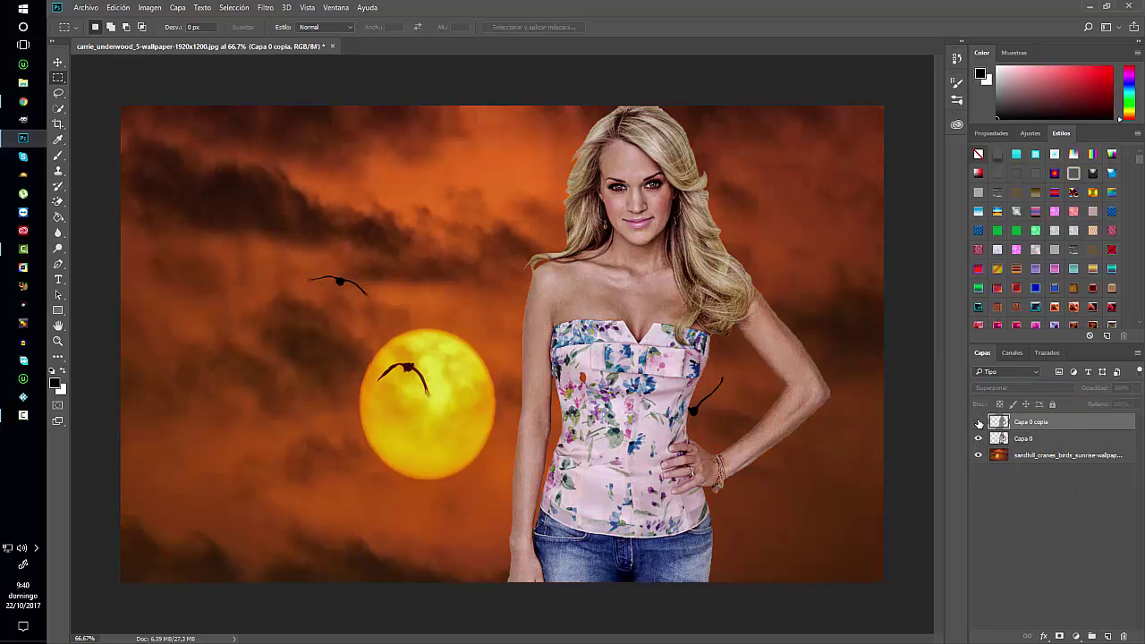
pyautogui.click(978, 422)
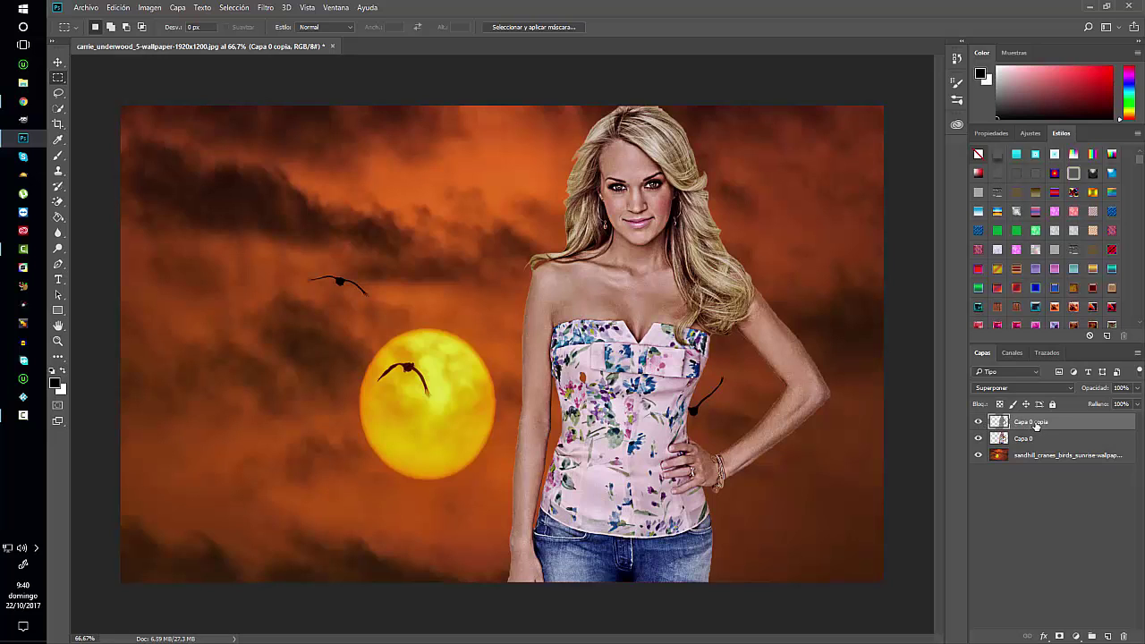
pyautogui.hotkey('ctrl', 'i')
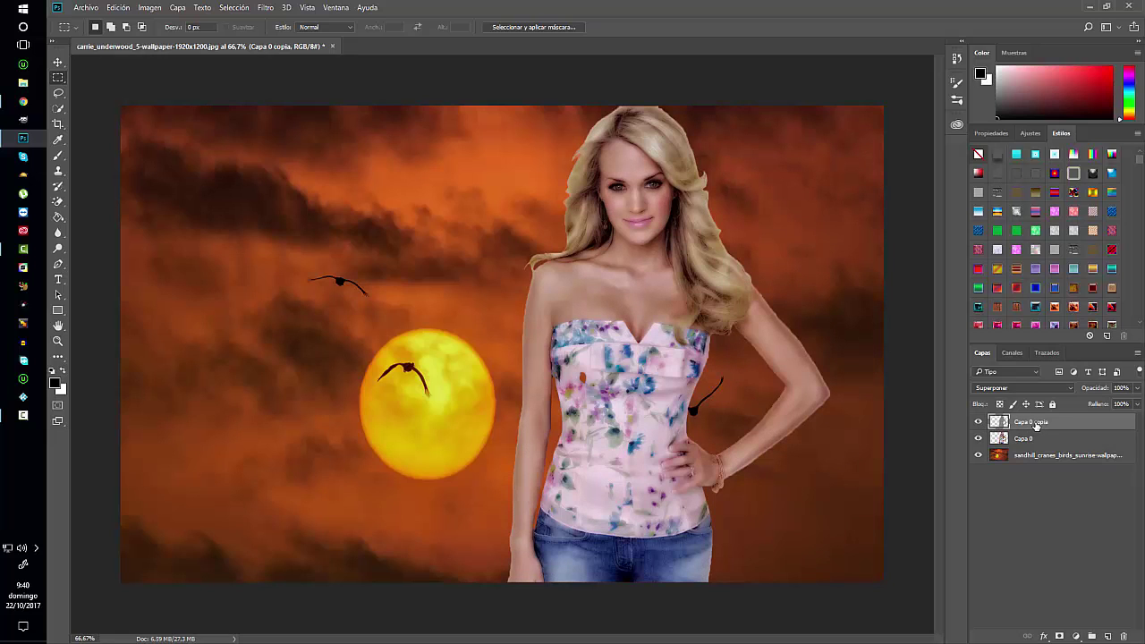
pyautogui.click(1137, 389)
pyautogui.click(1100, 478)
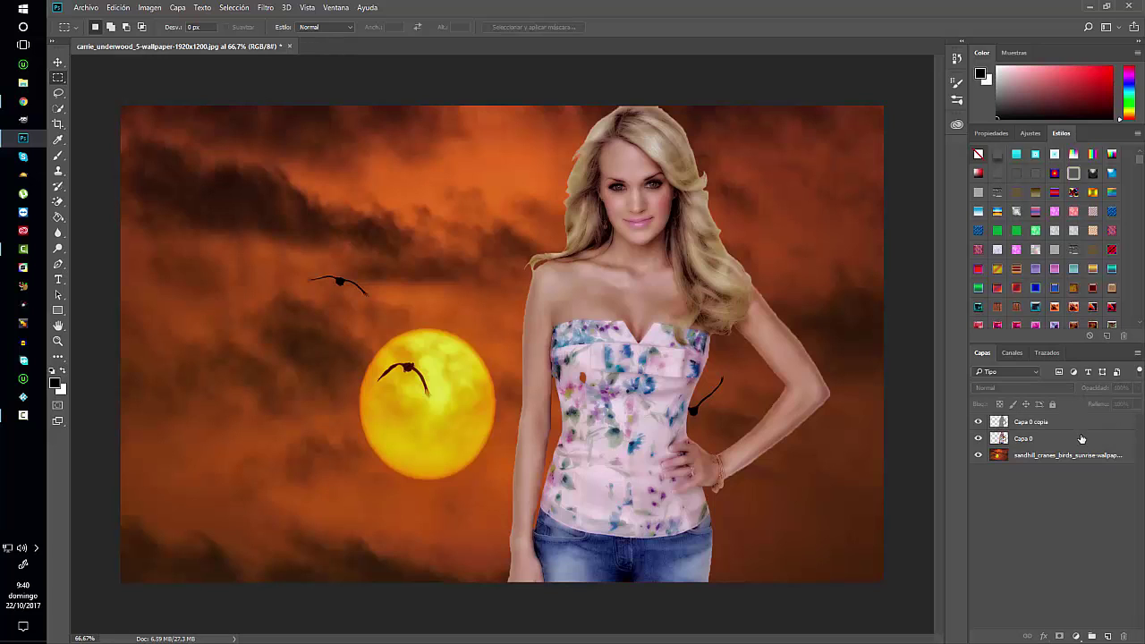
pyautogui.click(1050, 423)
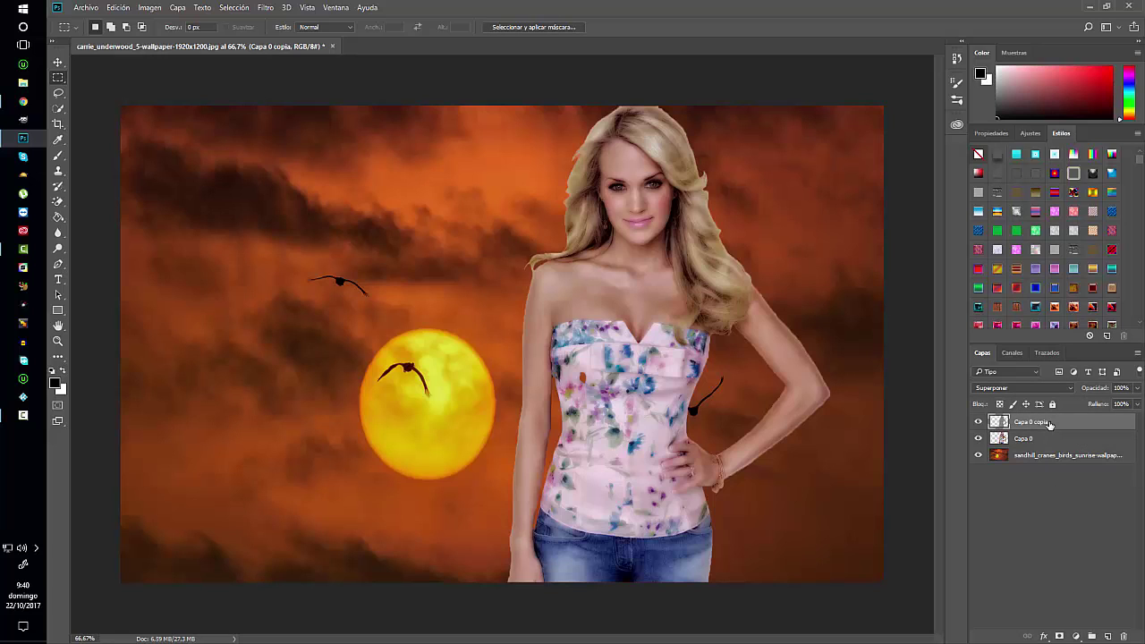
# - Add a black layer mask to Capa 0 copia, zoom to her face, and set a 32-pixel brush
pyautogui.keyDown('alt'); pyautogui.click(1061, 635); pyautogui.keyUp('alt')
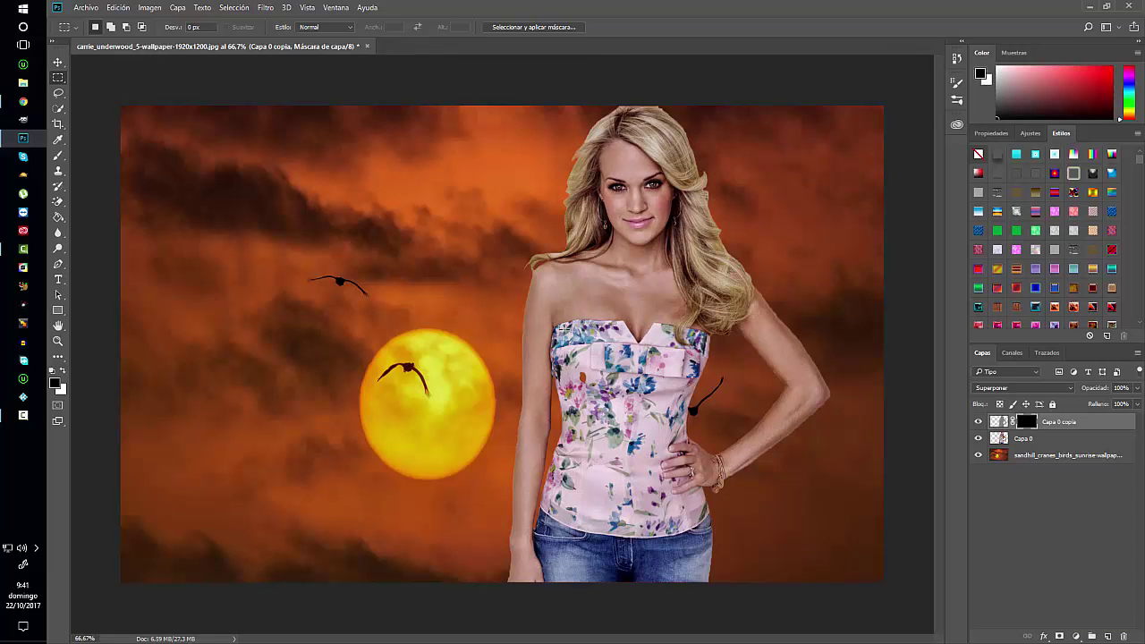
pyautogui.scroll(1, 612, 353)
pyautogui.scroll(1, 612, 353)
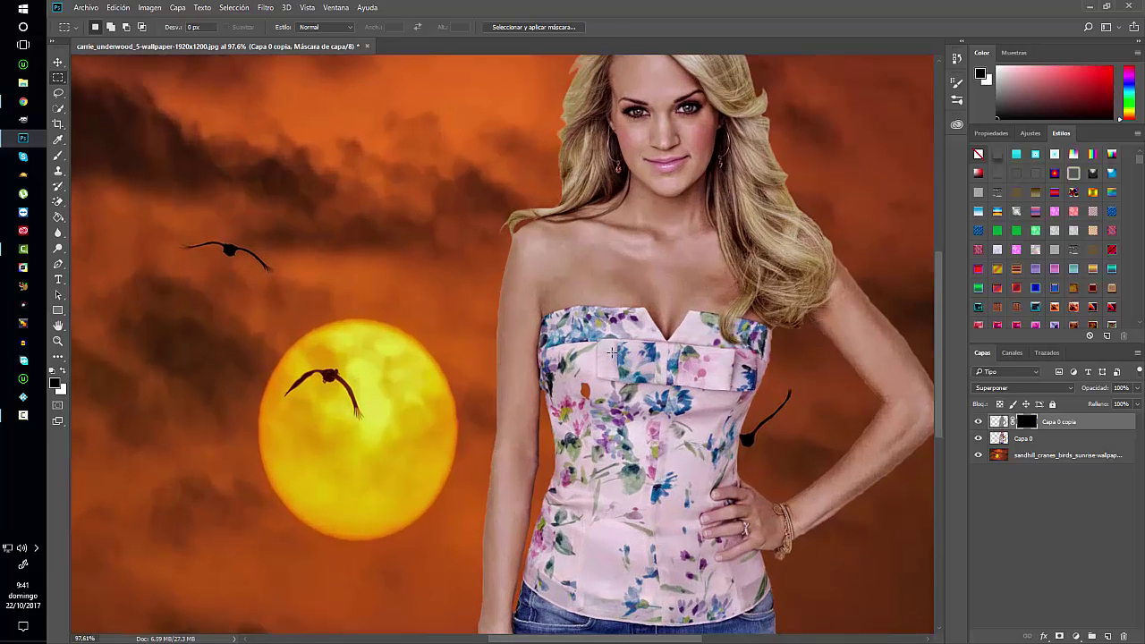
pyautogui.moveTo(621, 405); pyautogui.dragTo(599, 413)
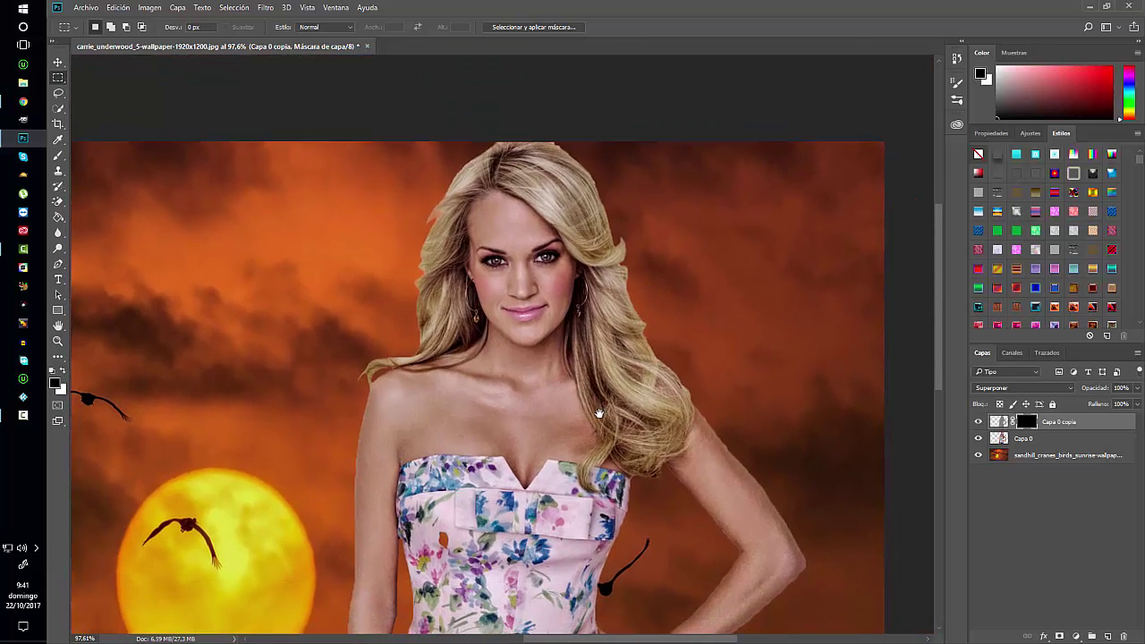
pyautogui.click(58, 156)
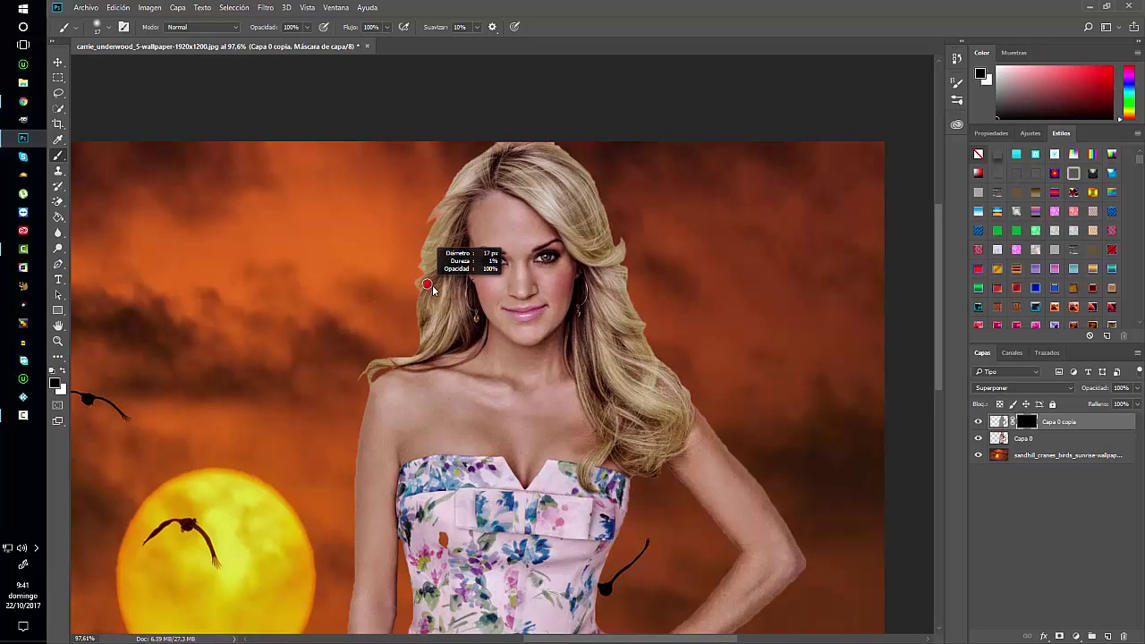
pyautogui.moveTo(427, 284); pyautogui.dragTo(438, 283)
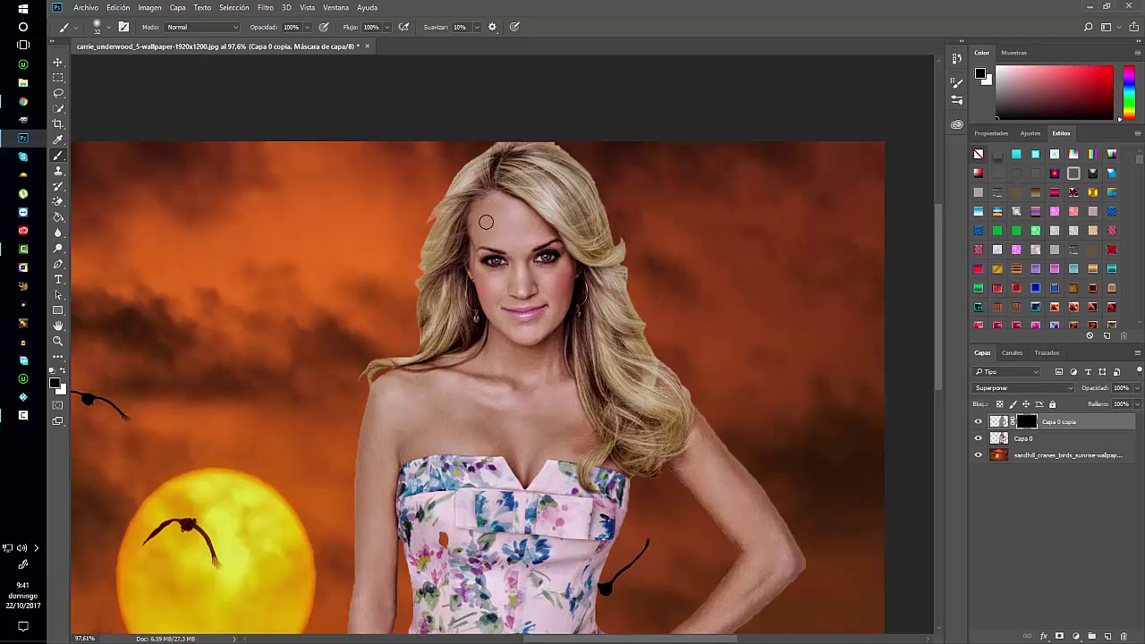
# - Paint the mask white over her face, chest and arms, fix edges in black, then zoom out
pyautogui.press('x')
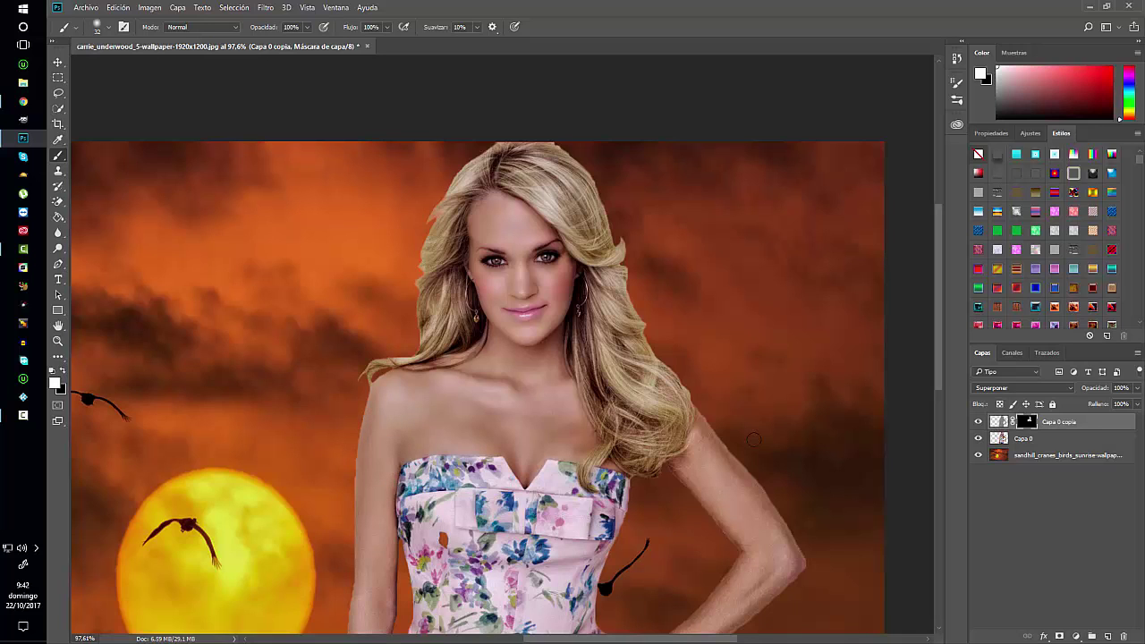
pyautogui.moveTo(418, 358); pyautogui.dragTo(418, 202)
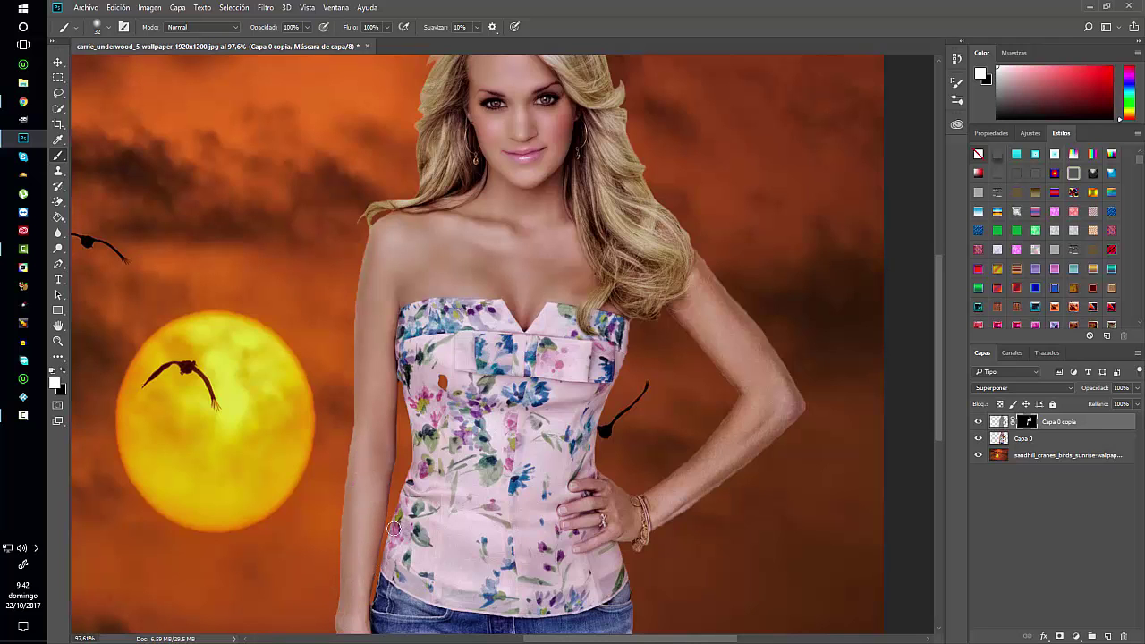
pyautogui.moveTo(393, 514); pyautogui.dragTo(390, 387)
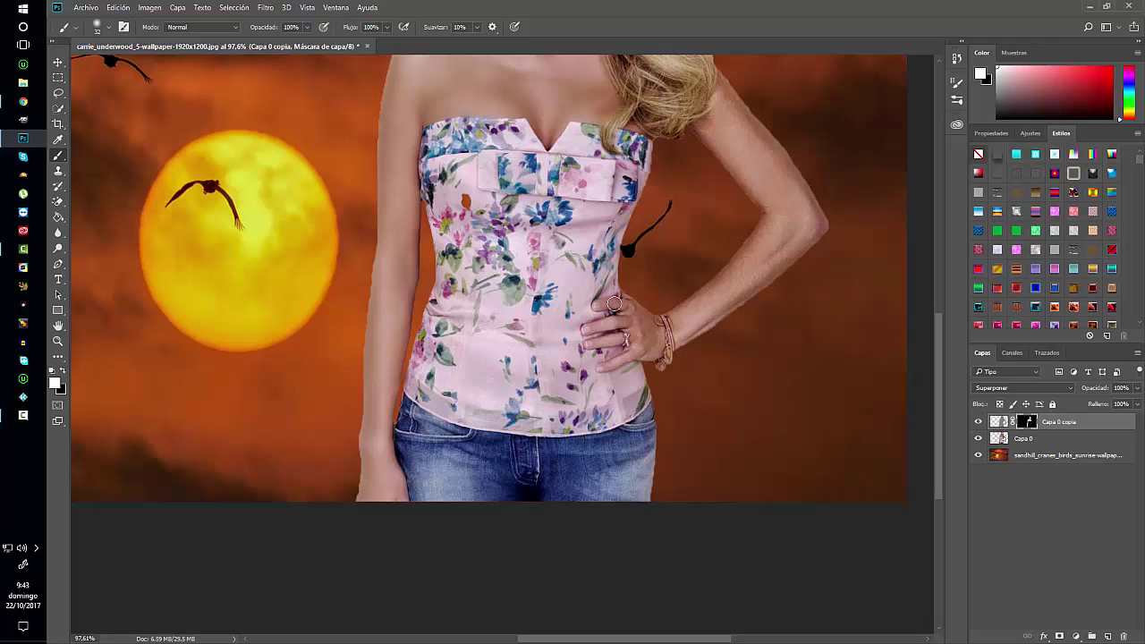
pyautogui.press('x')
pyautogui.press('x')
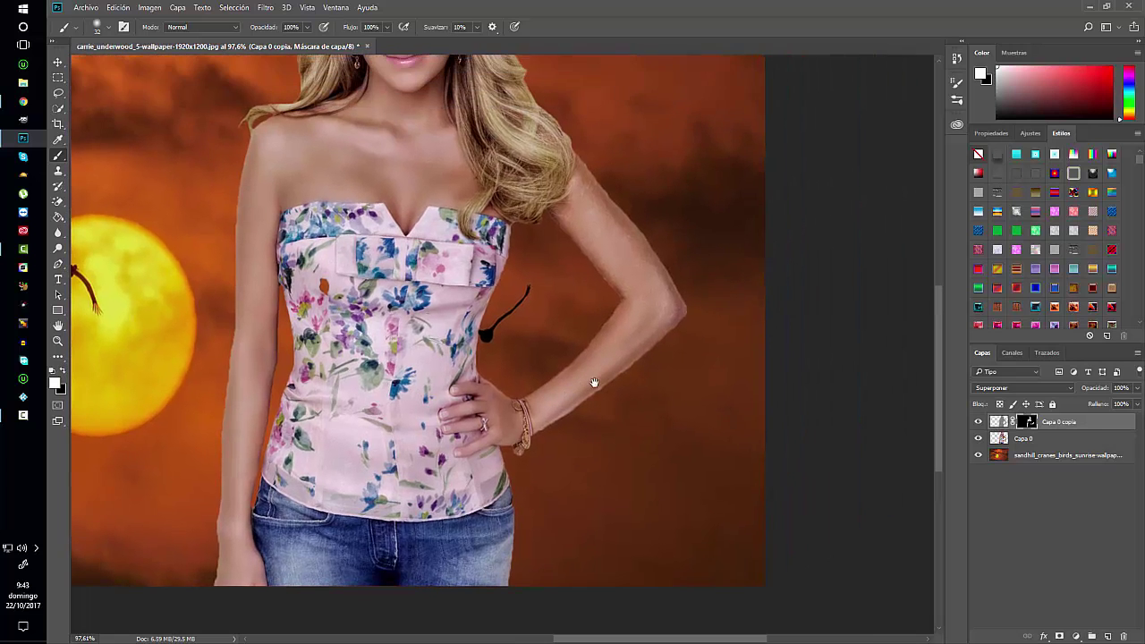
pyautogui.moveTo(742, 286); pyautogui.dragTo(577, 421)
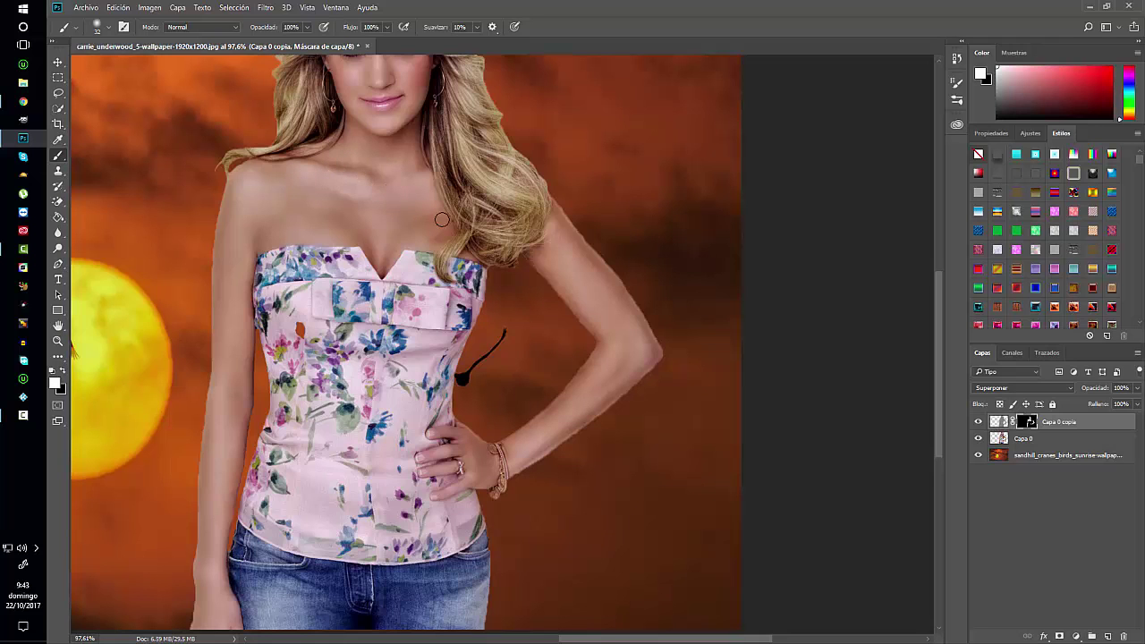
pyautogui.moveTo(659, 312); pyautogui.dragTo(688, 316)
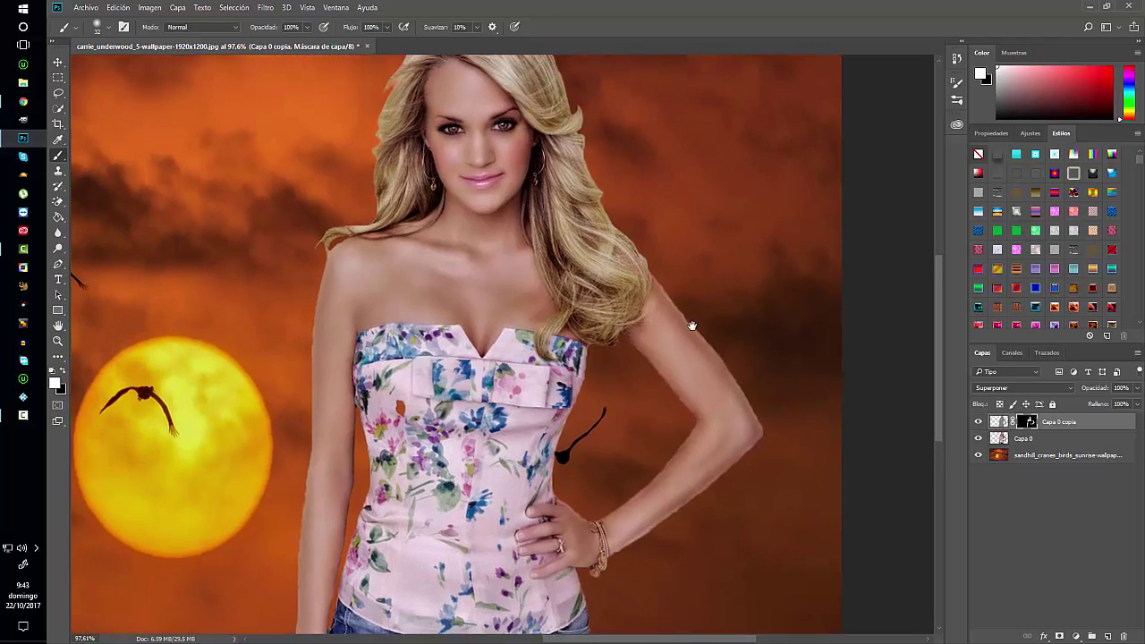
pyautogui.hotkey('ctrl', '-')
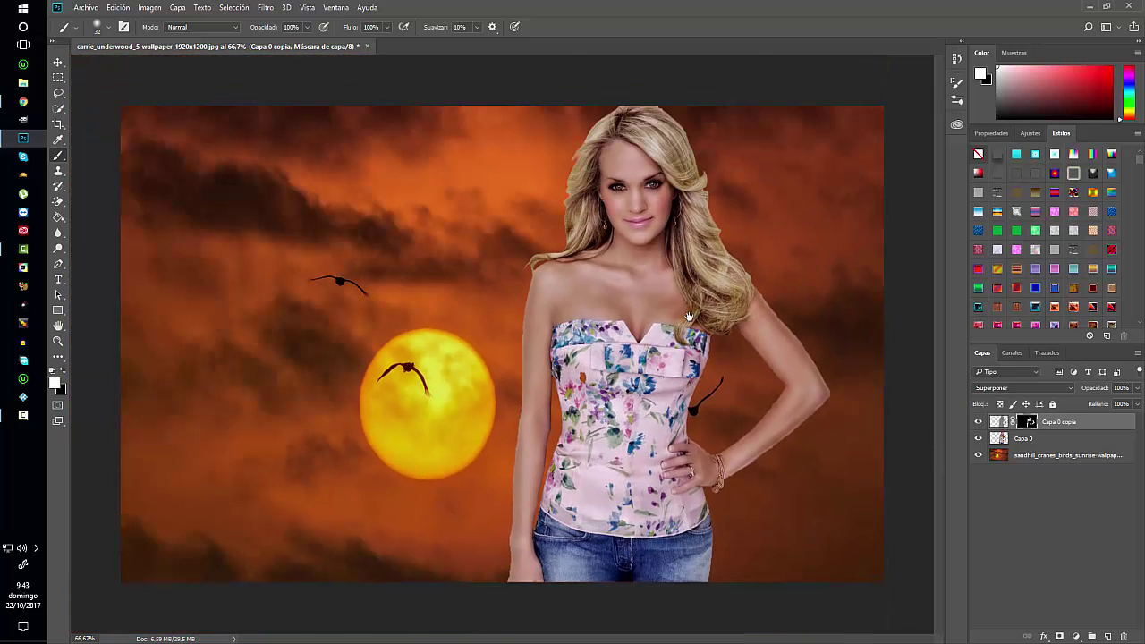
# - Toggle Capa 0 copia to compare the softening, then zoom in and centre her face
pyautogui.click(976, 423)
pyautogui.click(976, 423)
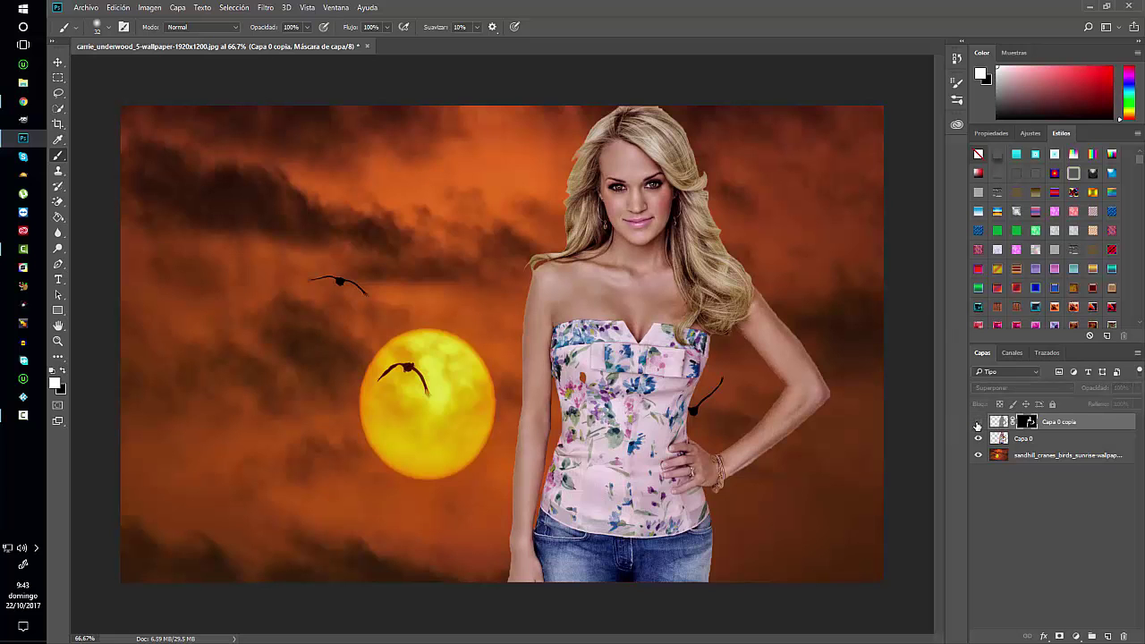
pyautogui.click(977, 423)
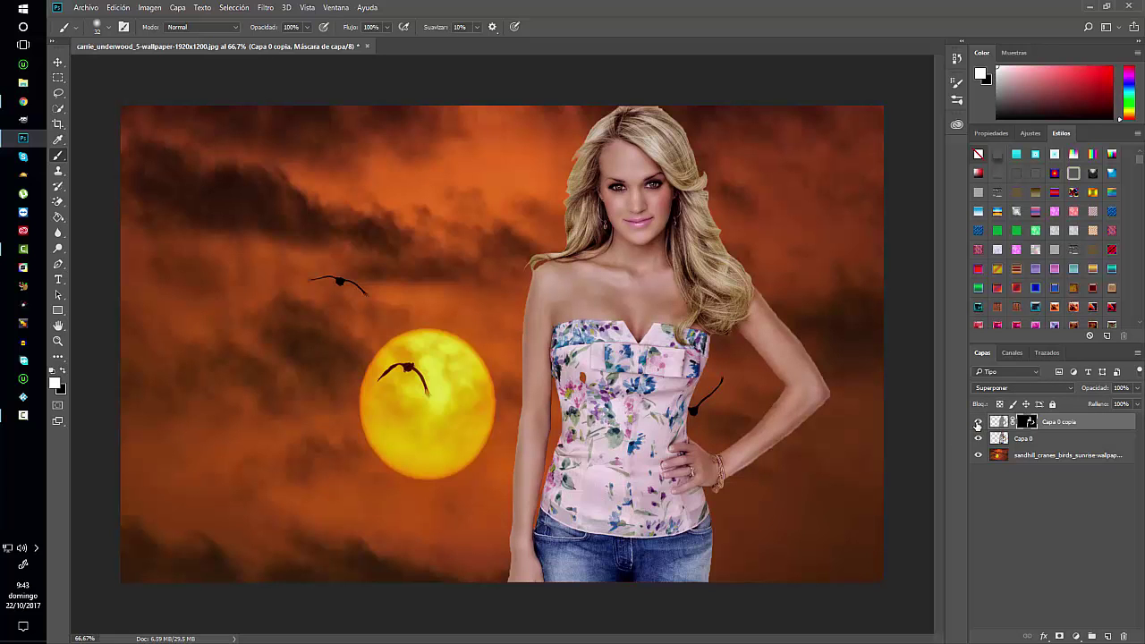
pyautogui.hotkey('ctrl', '+')
pyautogui.hotkey('ctrl', '+')
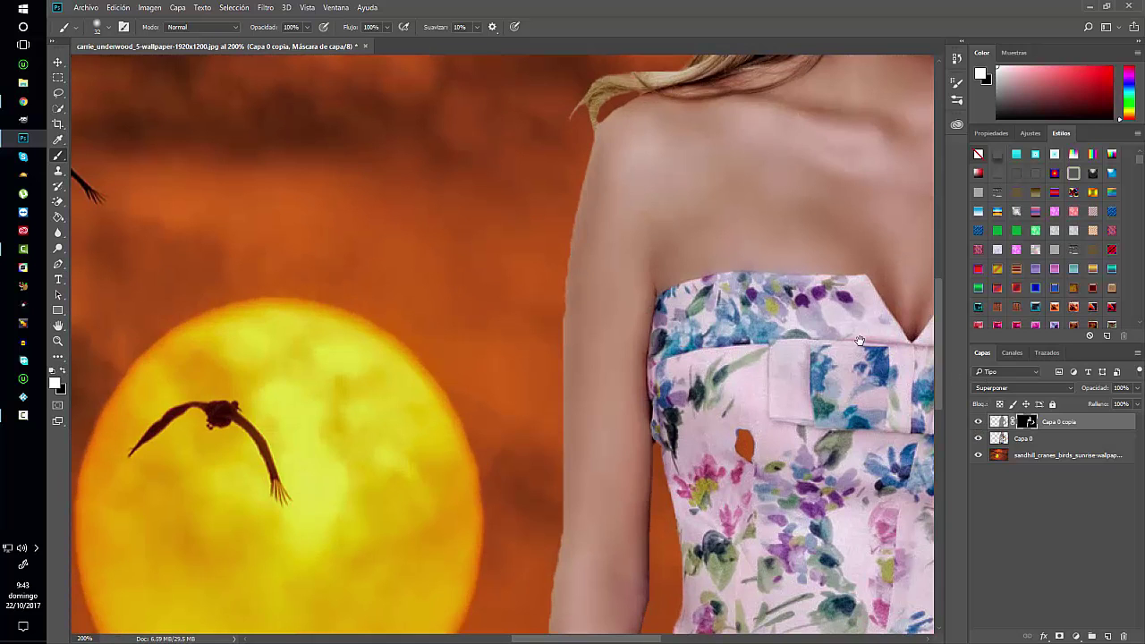
pyautogui.moveTo(859, 341); pyautogui.dragTo(595, 383)
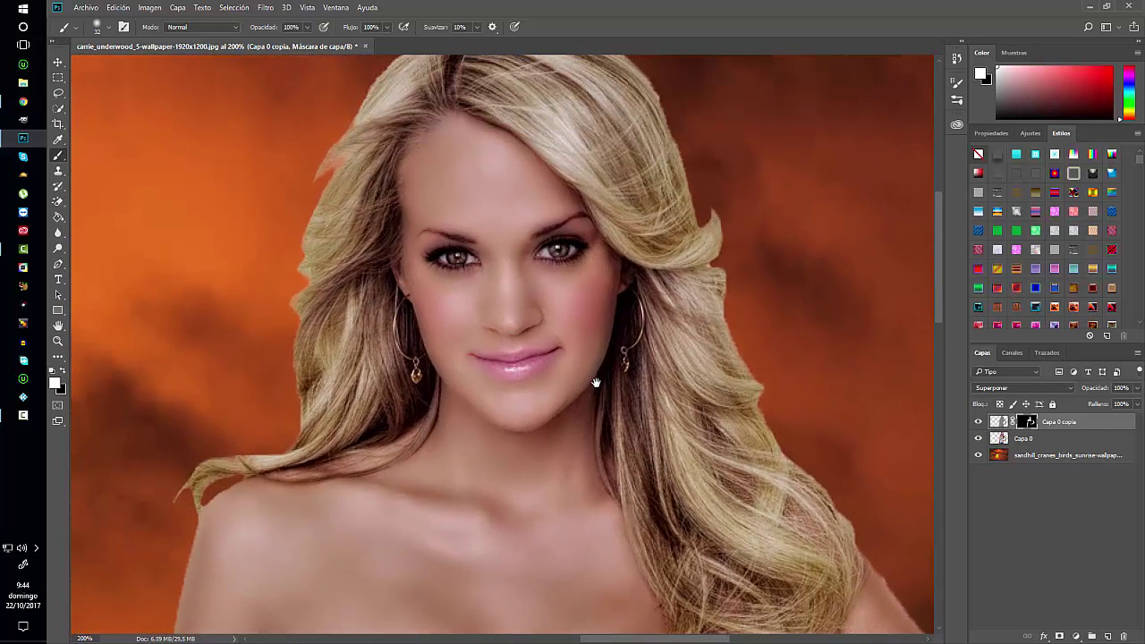
# - Switch to a 6-pixel Eraser and zoom in closer on her face
pyautogui.click(59, 203)
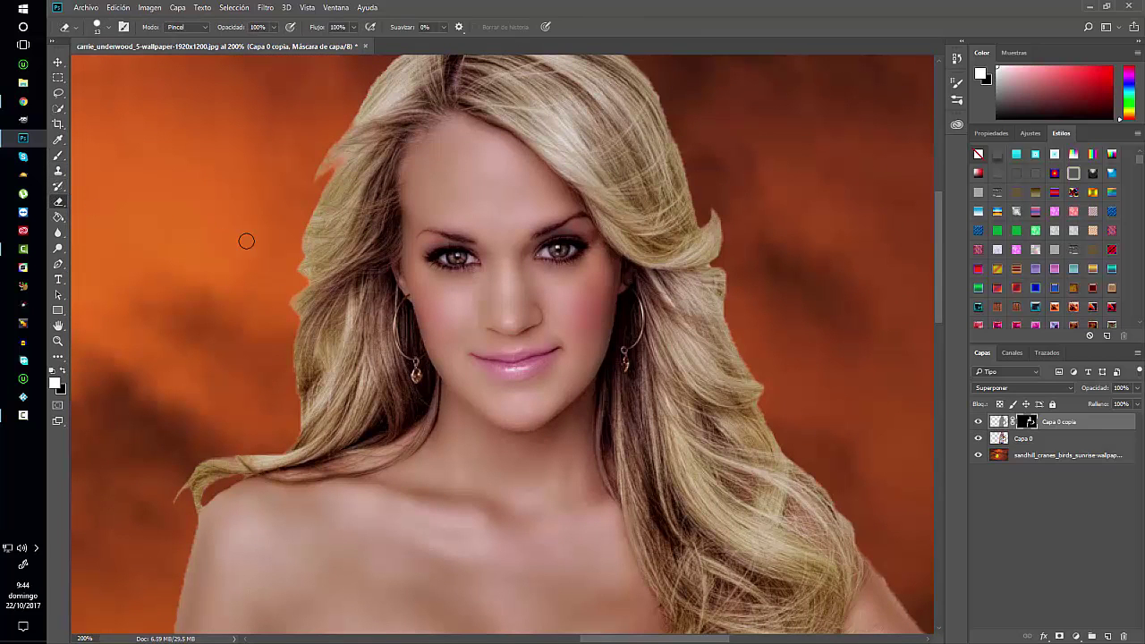
pyautogui.moveTo(420, 290); pyautogui.dragTo(440, 294)
pyautogui.hotkey('ctrl', '+')
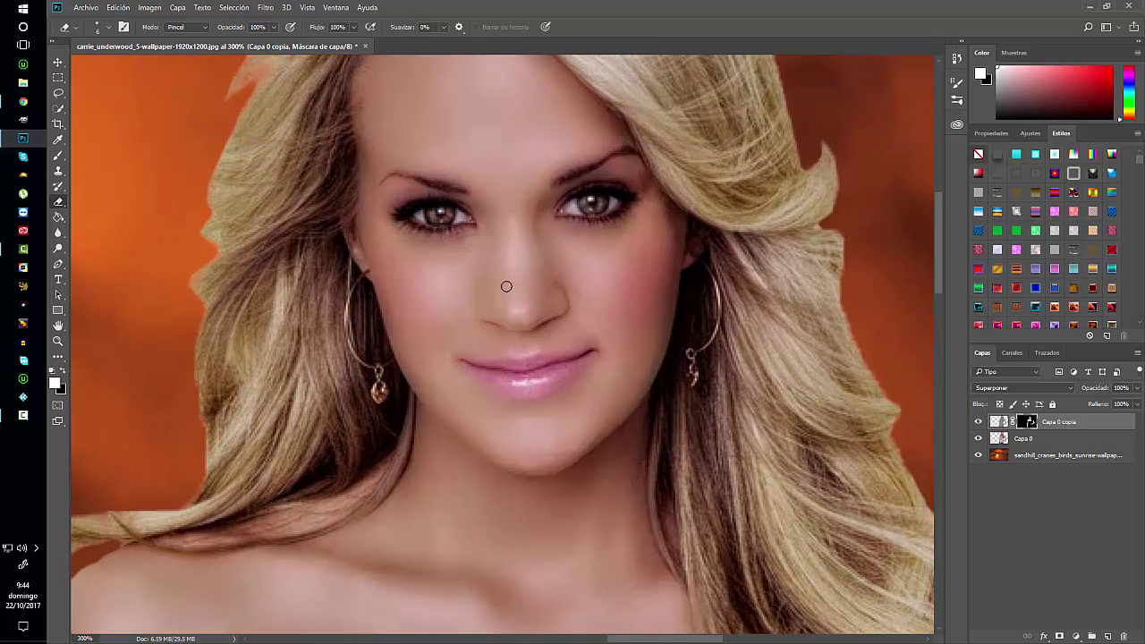
pyautogui.press('x')
pyautogui.click(108, 28)
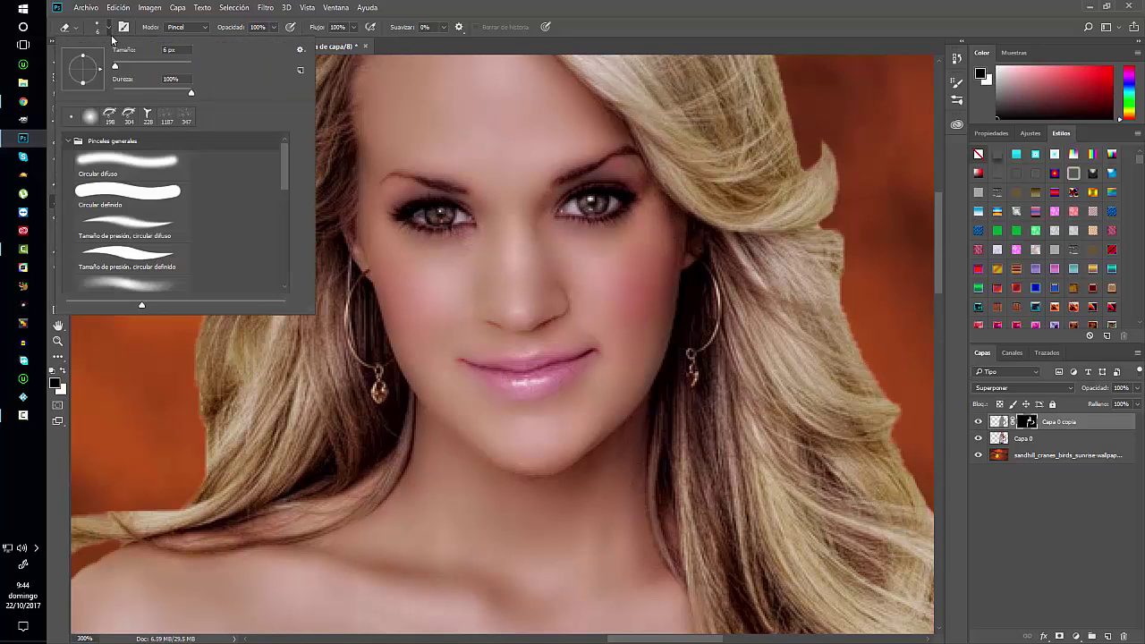
pyautogui.press('Return')
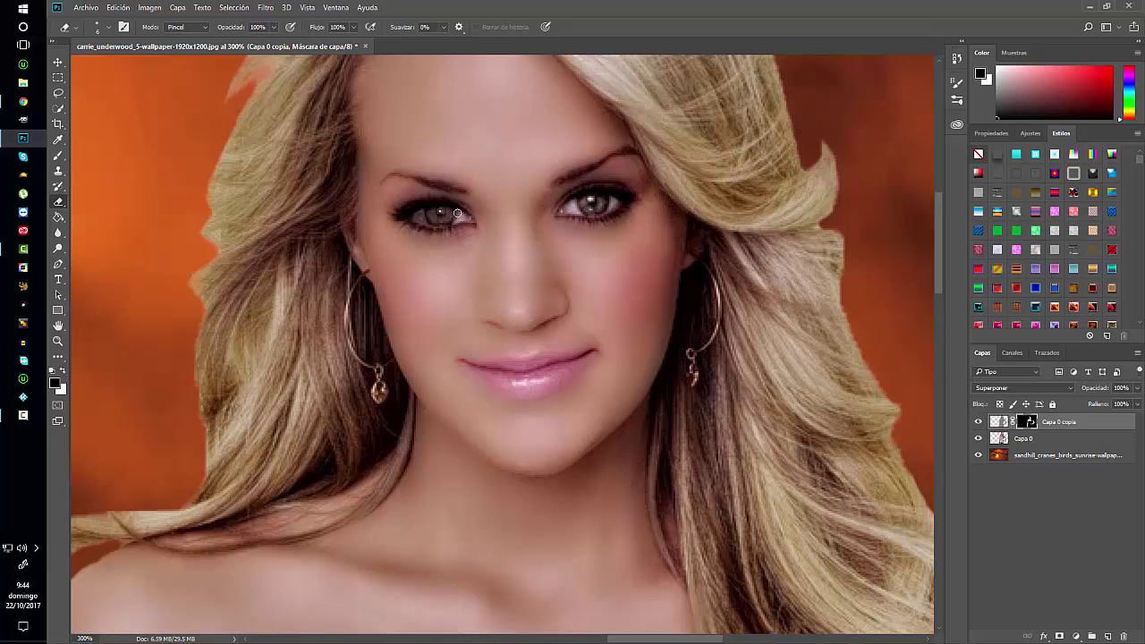
# - Touch up the mask around her eyes and lips in white and black, then zoom out
pyautogui.press('x')
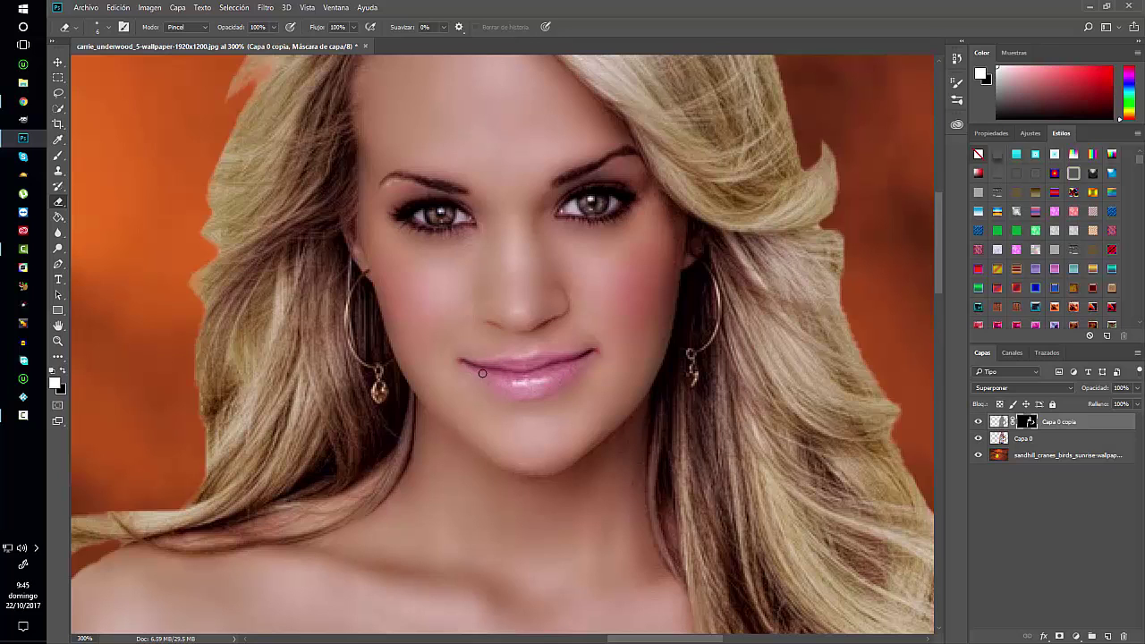
pyautogui.press('x')
pyautogui.press('x')
pyautogui.hotkey('ctrl', '-')
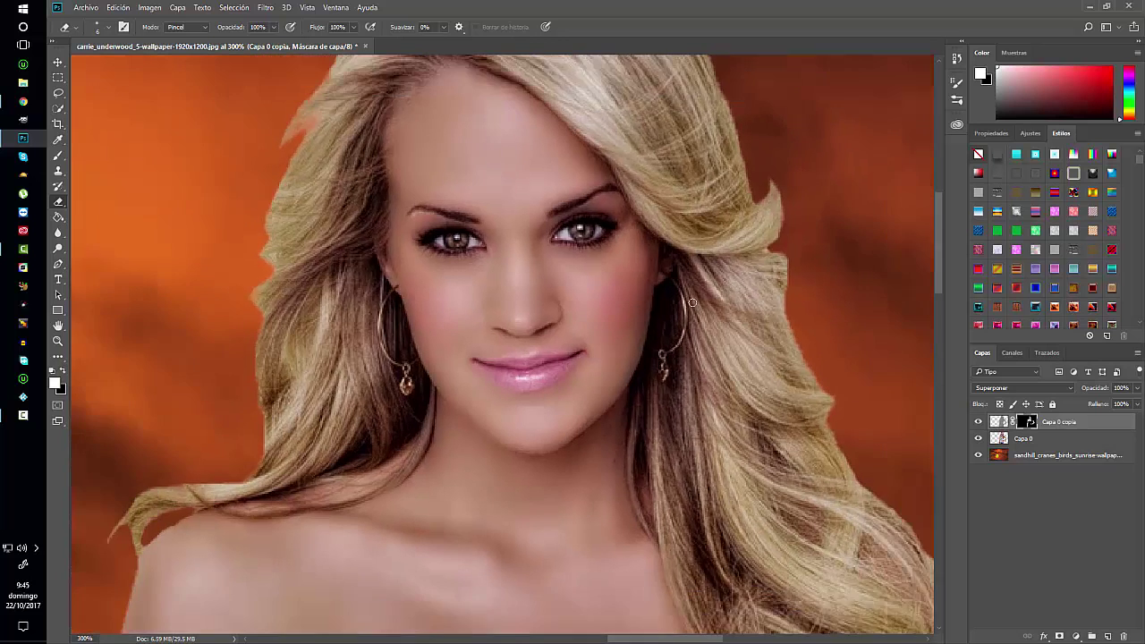
pyautogui.hotkey('ctrl', '-')
pyautogui.hotkey('ctrl', '-')
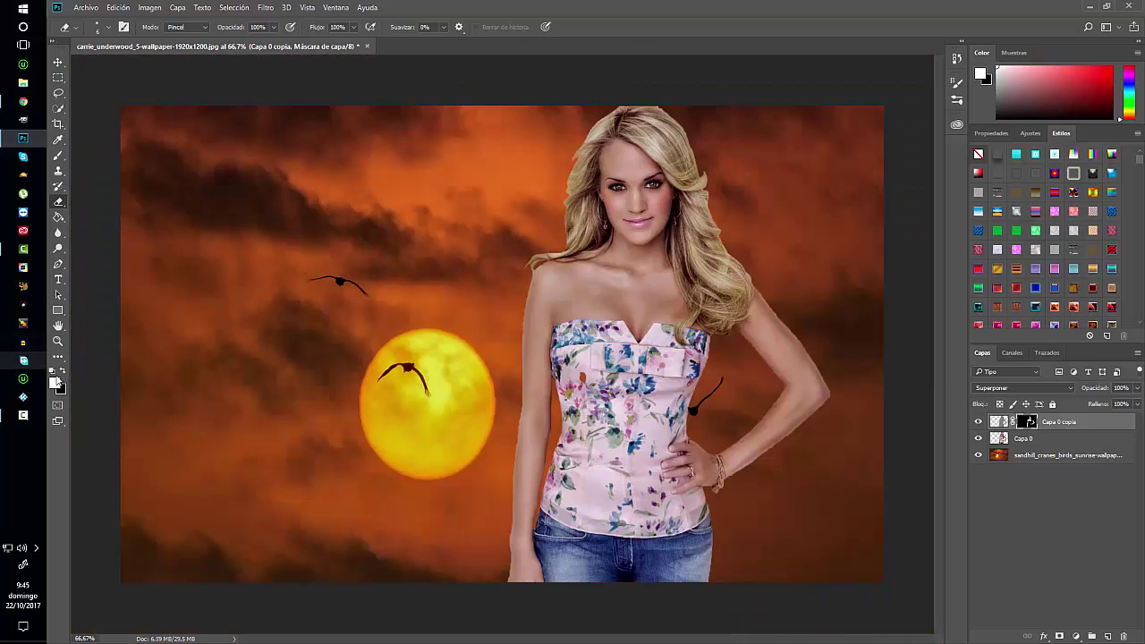
# - Enter Quick Mask mode, zoom in on her head, and set a 15-pixel brush
pyautogui.click(57, 405)
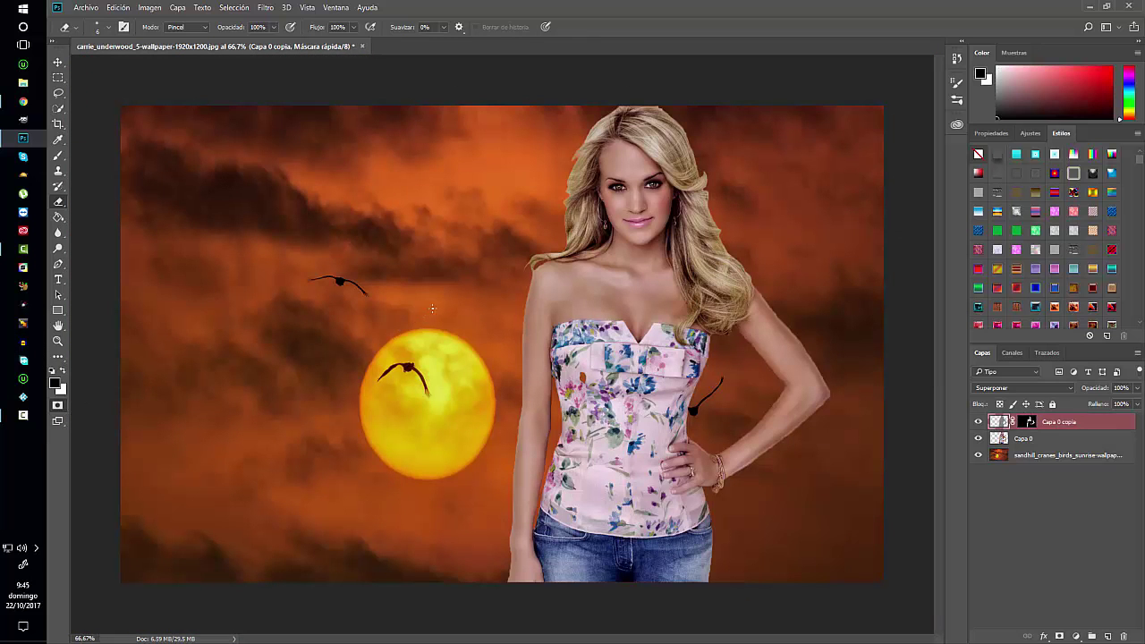
pyautogui.hotkey('ctrl', '+')
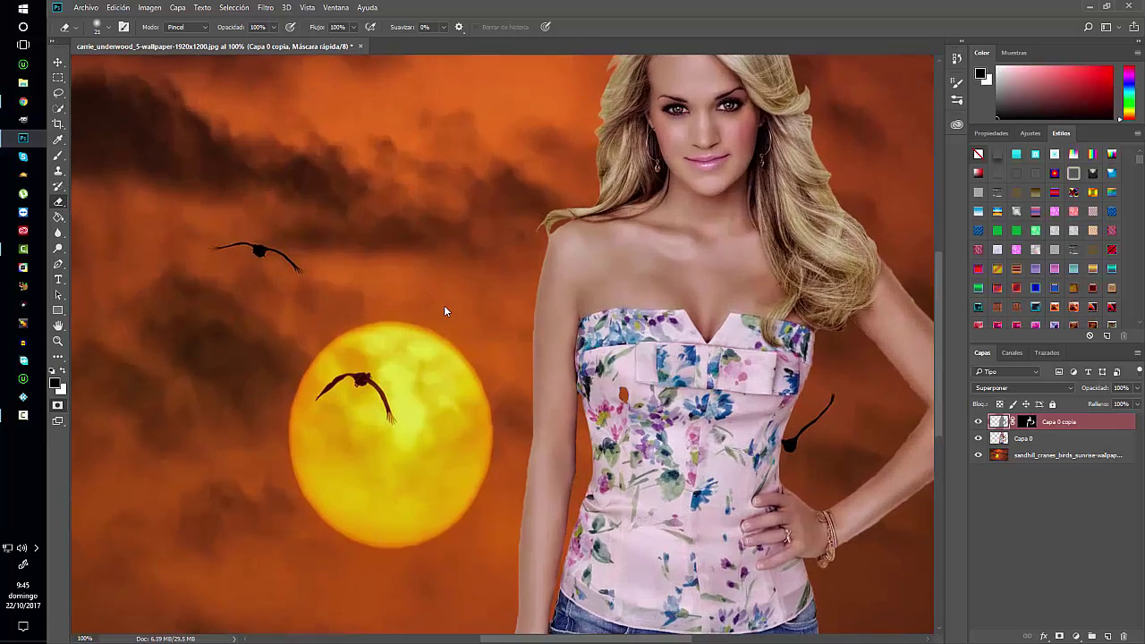
pyautogui.hotkey('ctrl', '+')
pyautogui.moveTo(638, 230)
pyautogui.mouseDown()
pyautogui.moveTo(437, 405)
pyautogui.moveTo(500, 388)
pyautogui.mouseUp()
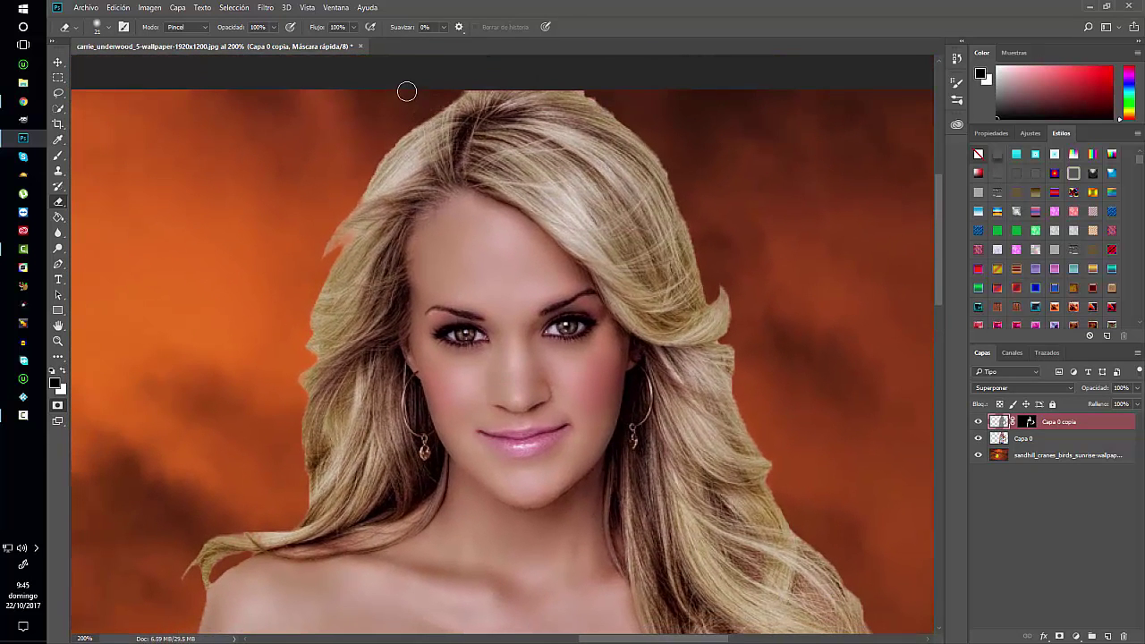
pyautogui.keyDown('alt'); pyautogui.rightClick(417, 143); pyautogui.keyUp('alt')
pyautogui.moveTo(417, 143); pyautogui.dragTo(414, 148)
# - Paint the quick mask over all of her hair, then fit the image on screen
pyautogui.press('x')
pyautogui.moveTo(491, 99)
pyautogui.mouseDown()
pyautogui.moveTo(474, 94)
pyautogui.moveTo(404, 151)
pyautogui.moveTo(367, 225)
pyautogui.moveTo(451, 188)
pyautogui.moveTo(487, 138)
pyautogui.moveTo(432, 145)
pyautogui.moveTo(380, 216)
pyautogui.moveTo(343, 230)
pyautogui.moveTo(304, 383)
pyautogui.moveTo(309, 394)
pyautogui.moveTo(340, 349)
pyautogui.moveTo(355, 397)
pyautogui.moveTo(371, 354)
pyautogui.moveTo(347, 395)
pyautogui.mouseUp()
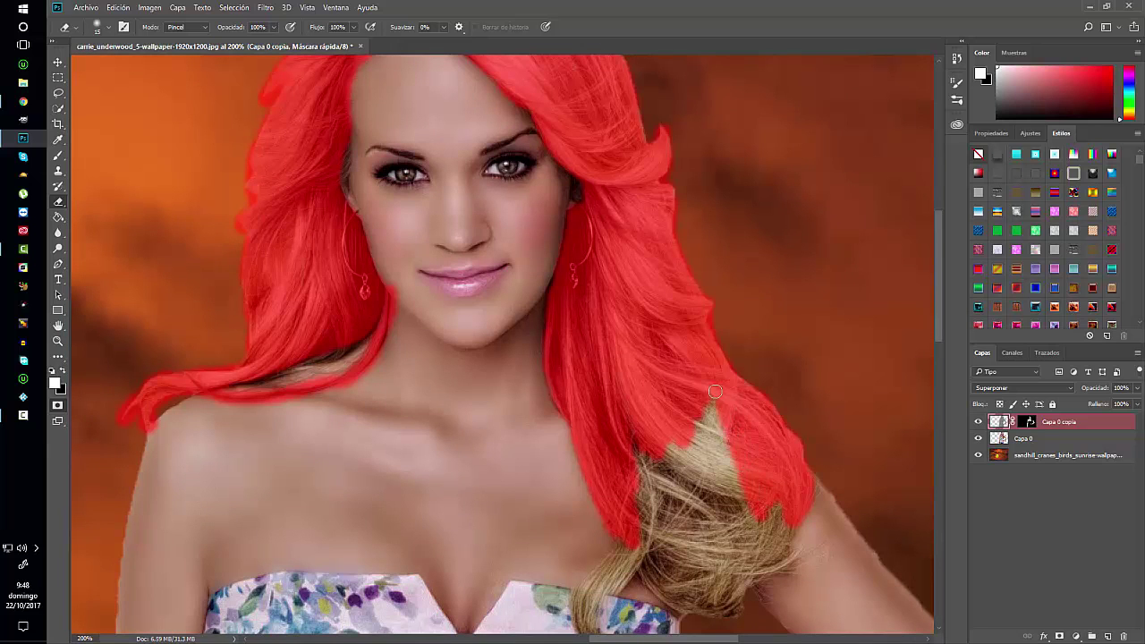
pyautogui.moveTo(715, 391)
pyautogui.mouseDown()
pyautogui.moveTo(729, 501)
pyautogui.moveTo(707, 456)
pyautogui.moveTo(702, 519)
pyautogui.moveTo(679, 479)
pyautogui.moveTo(645, 255)
pyautogui.mouseUp()
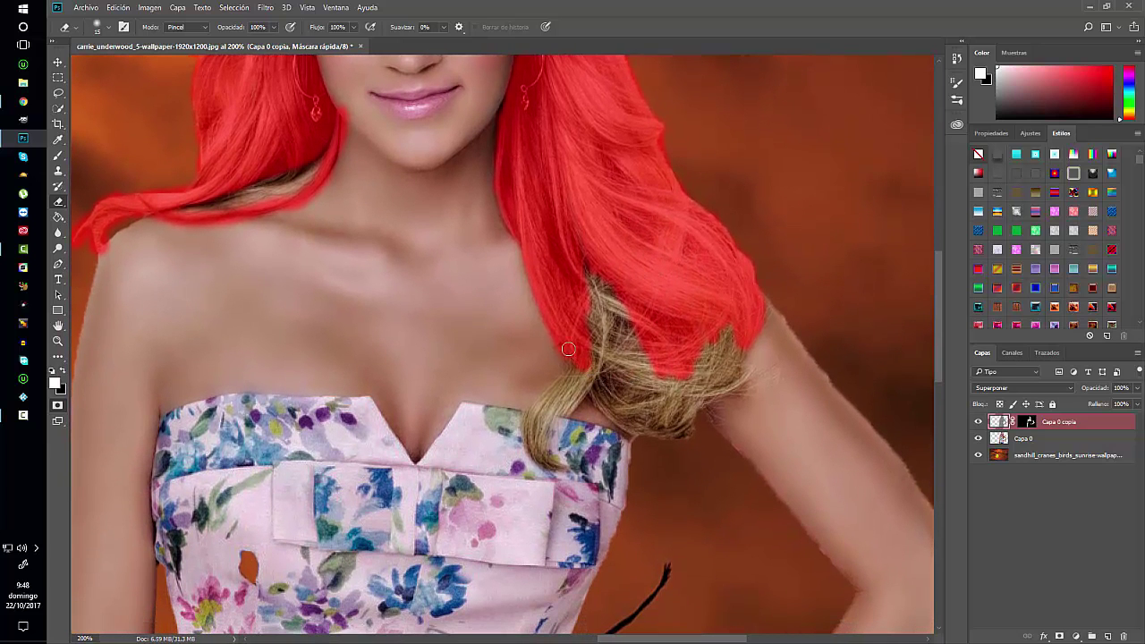
pyautogui.moveTo(568, 349)
pyautogui.mouseDown()
pyautogui.moveTo(571, 374)
pyautogui.moveTo(530, 416)
pyautogui.moveTo(533, 450)
pyautogui.moveTo(553, 467)
pyautogui.moveTo(553, 398)
pyautogui.moveTo(585, 386)
pyautogui.moveTo(599, 358)
pyautogui.moveTo(608, 403)
pyautogui.moveTo(600, 397)
pyautogui.moveTo(617, 418)
pyautogui.moveTo(689, 428)
pyautogui.moveTo(684, 380)
pyautogui.moveTo(631, 404)
pyautogui.moveTo(595, 338)
pyautogui.moveTo(585, 363)
pyautogui.moveTo(596, 340)
pyautogui.moveTo(625, 381)
pyautogui.moveTo(630, 313)
pyautogui.moveTo(642, 321)
pyautogui.moveTo(658, 395)
pyautogui.moveTo(694, 409)
pyautogui.moveTo(754, 368)
pyautogui.moveTo(738, 358)
pyautogui.moveTo(742, 345)
pyautogui.moveTo(699, 354)
pyautogui.mouseUp()
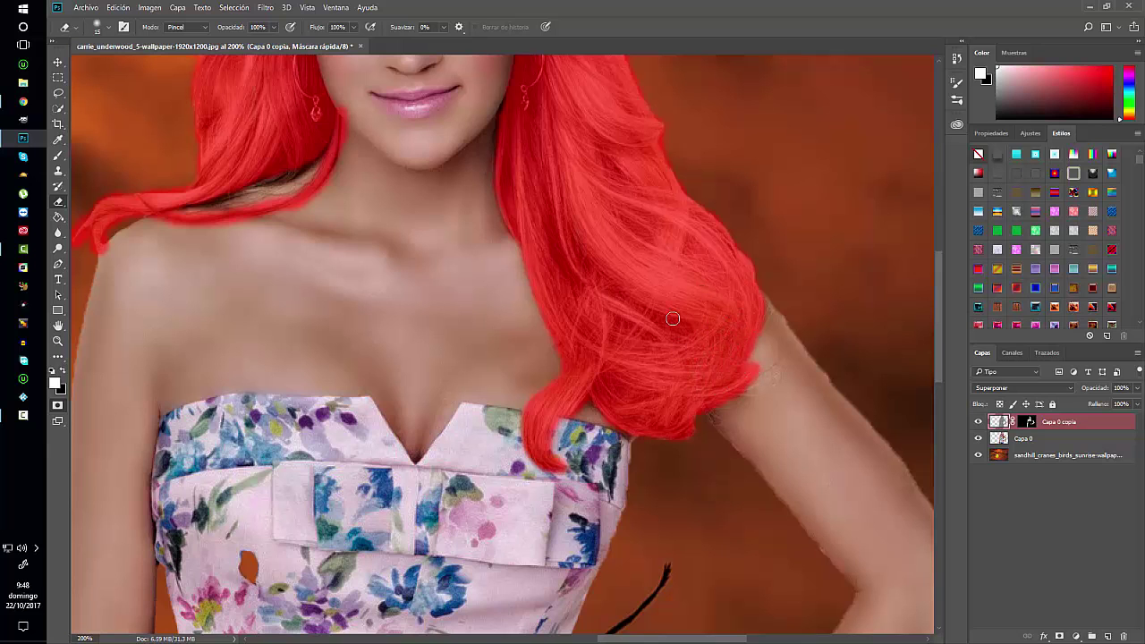
pyautogui.hotkey('ctrl', '0')
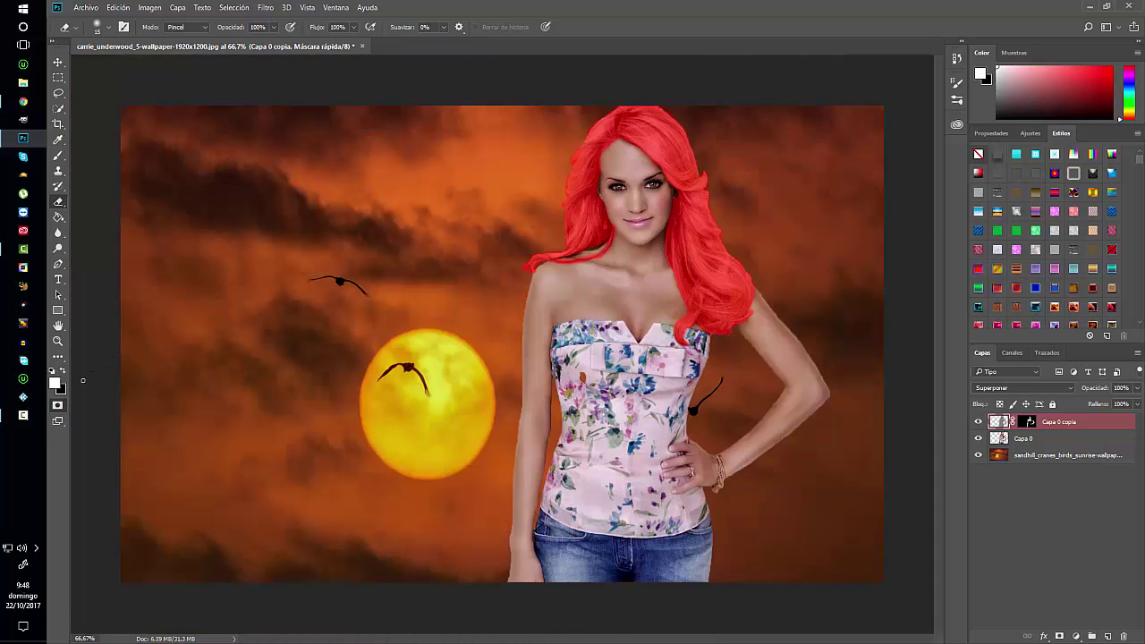
# - Exit Quick Mask and invert the selection so it holds only the hair
pyautogui.click(59, 408)
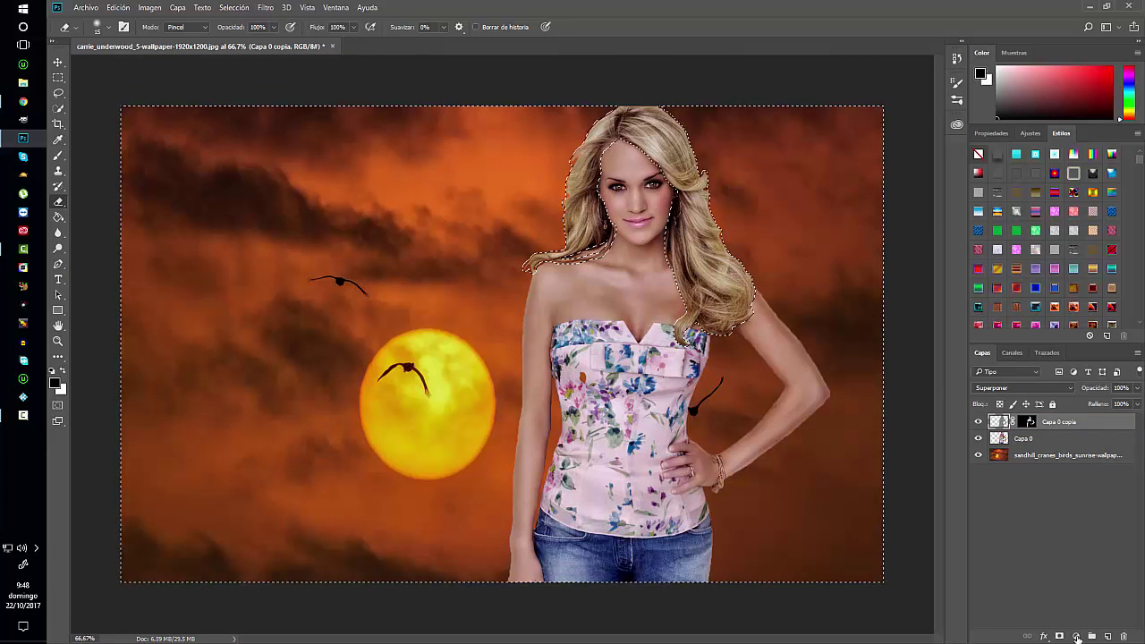
pyautogui.click(235, 7)
pyautogui.click(255, 48)
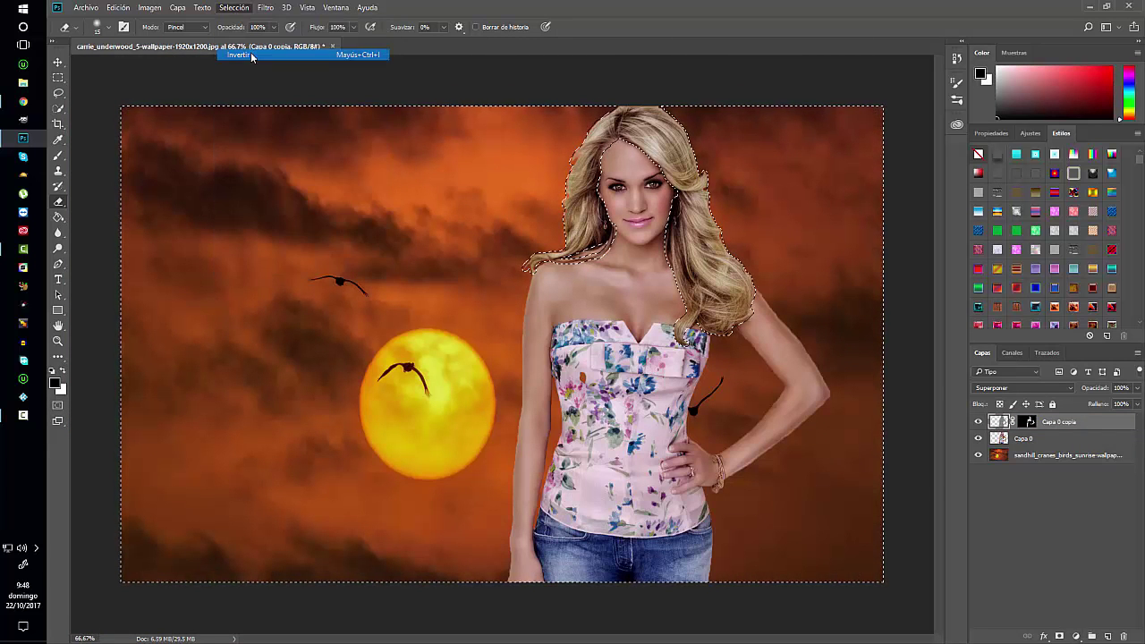
# - Add a Color uniforme fill layer over the hair set to light blue #7298d7
pyautogui.click(1074, 636)
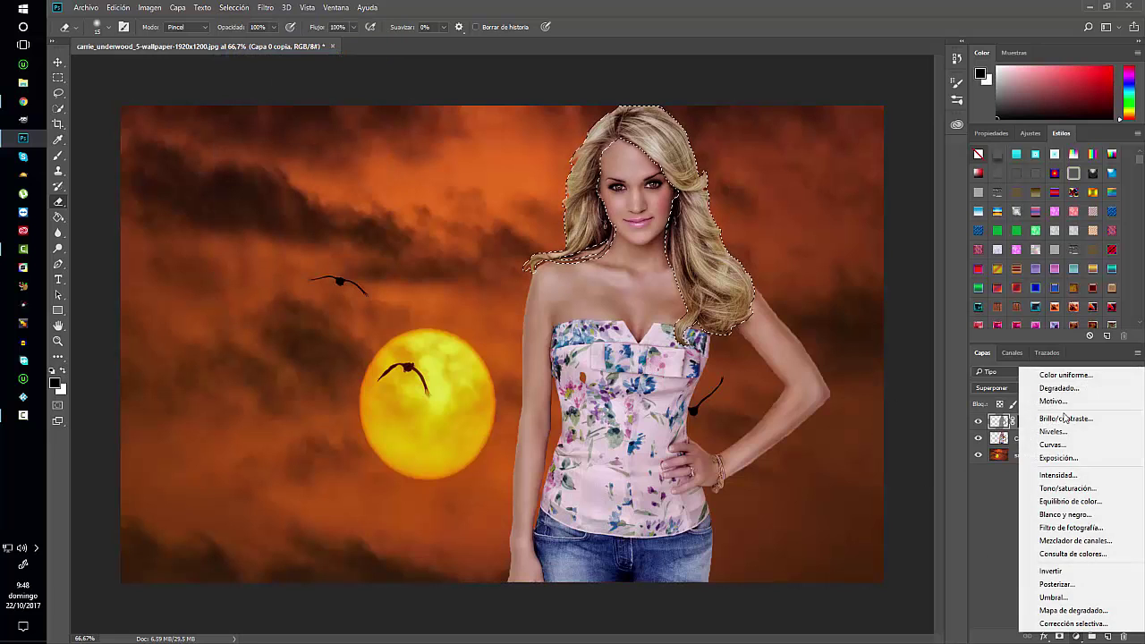
pyautogui.click(1064, 375)
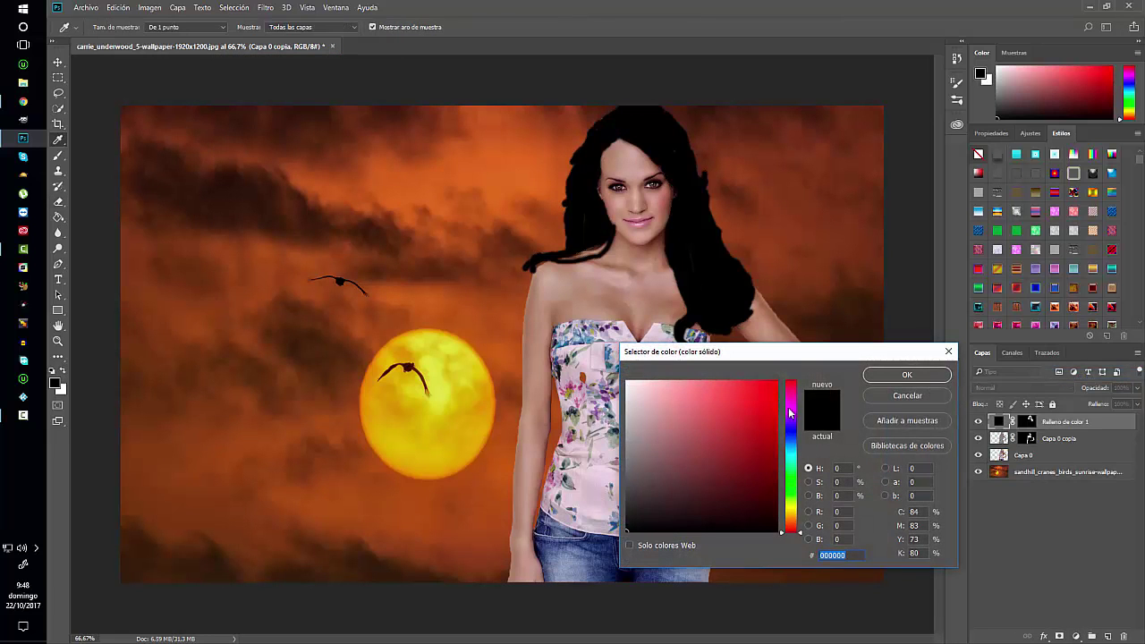
pyautogui.click(794, 444)
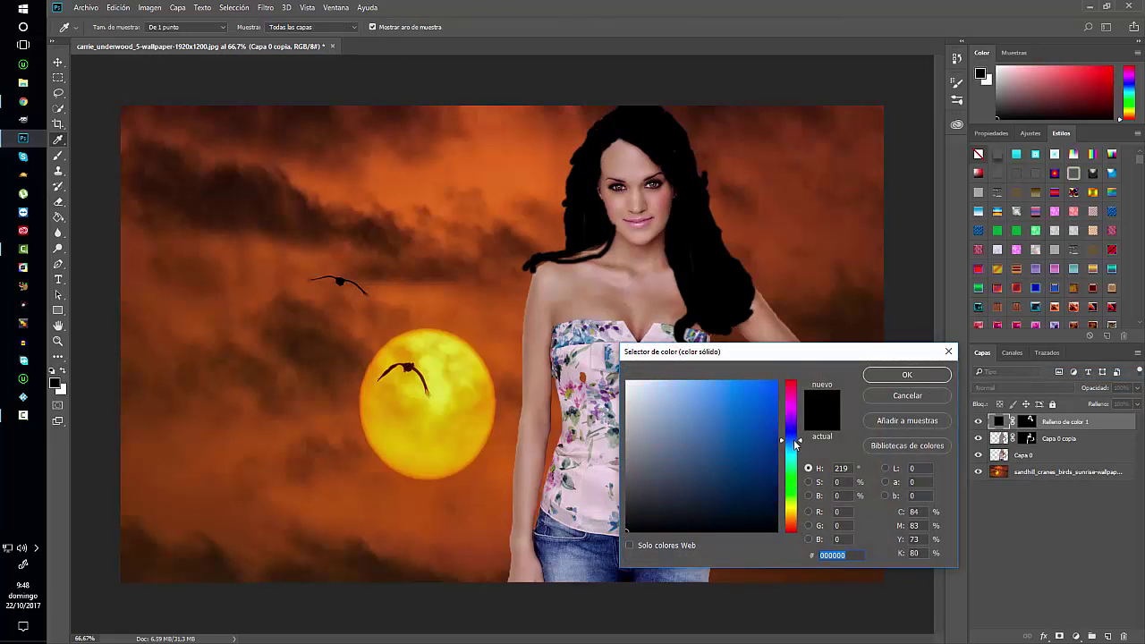
pyautogui.click(886, 381)
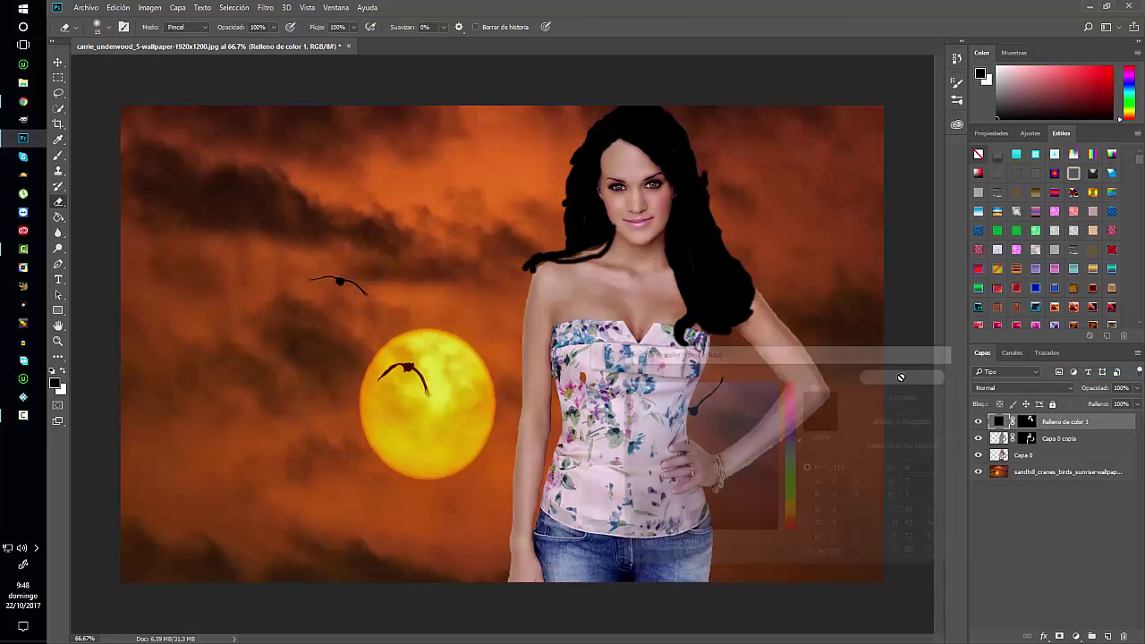
pyautogui.doubleClick(1001, 422)
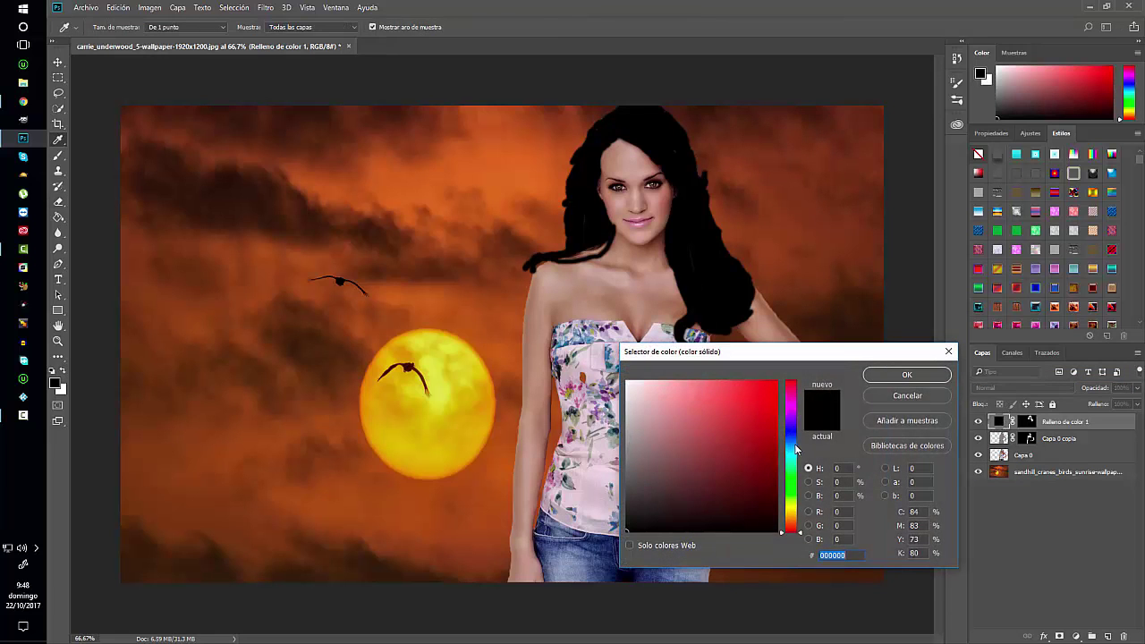
pyautogui.click(795, 441)
pyautogui.click(702, 406)
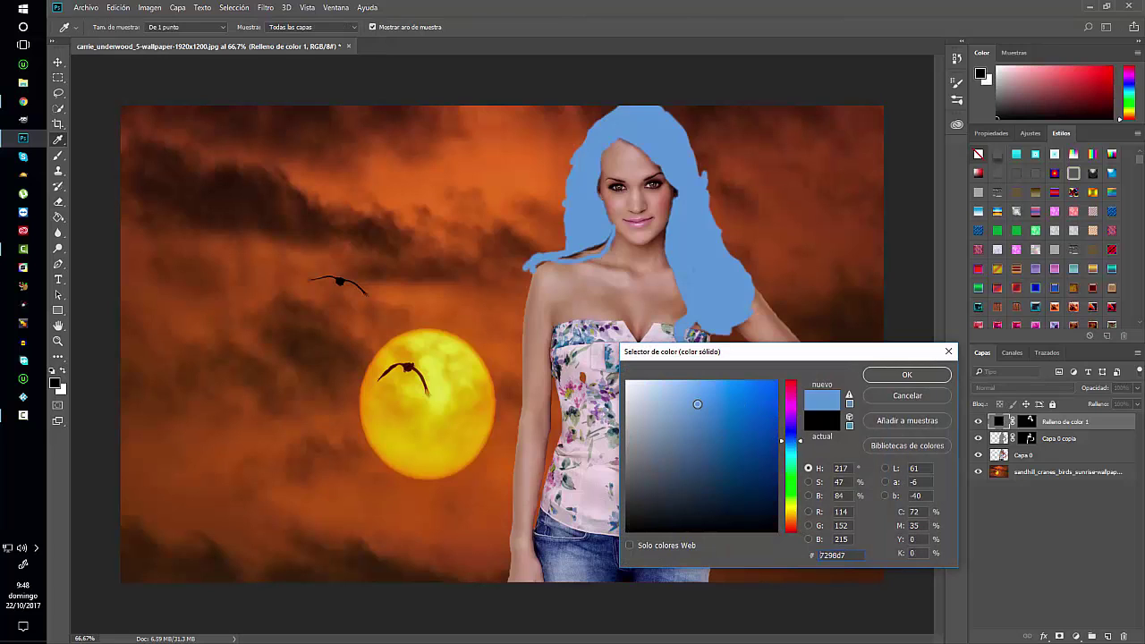
pyautogui.click(867, 375)
# - Try Luz suave and then Superponer blend modes on the hair fill layer
pyautogui.click(999, 394)
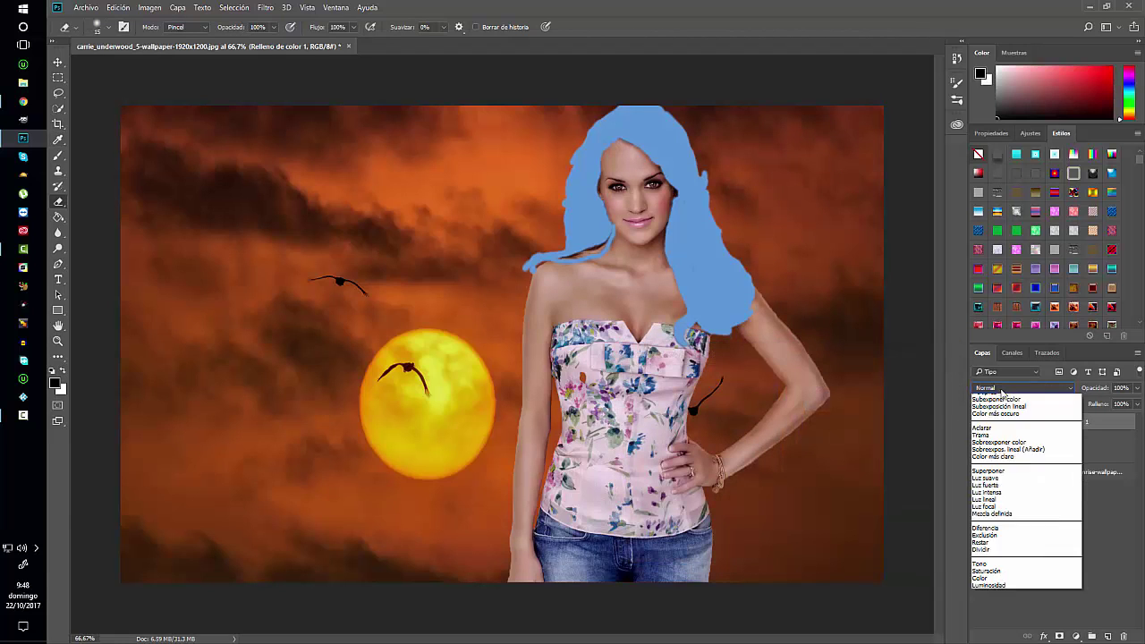
pyautogui.click(995, 512)
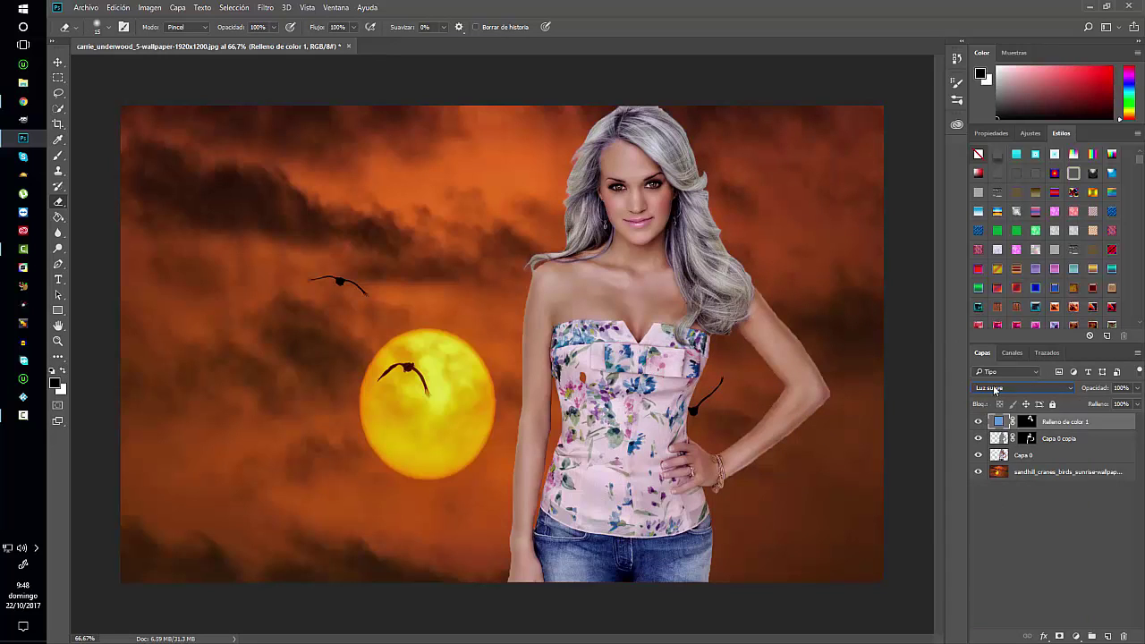
pyautogui.click(995, 390)
pyautogui.click(994, 509)
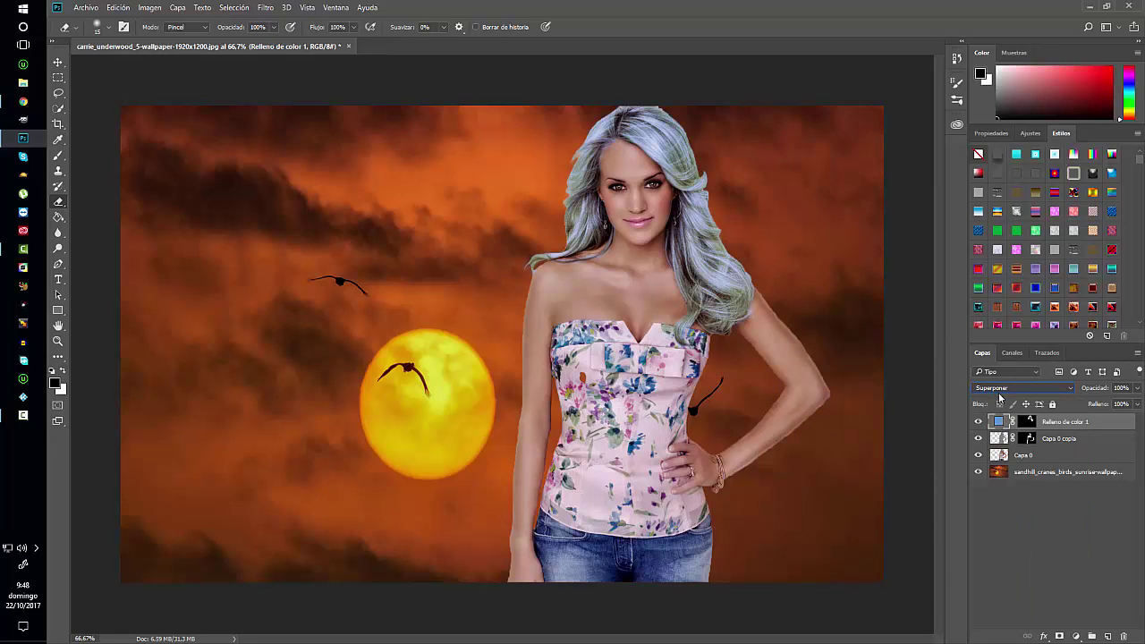
# - Change the fill colour to pink (H 288) and blend it in Luz suave
pyautogui.doubleClick(997, 421)
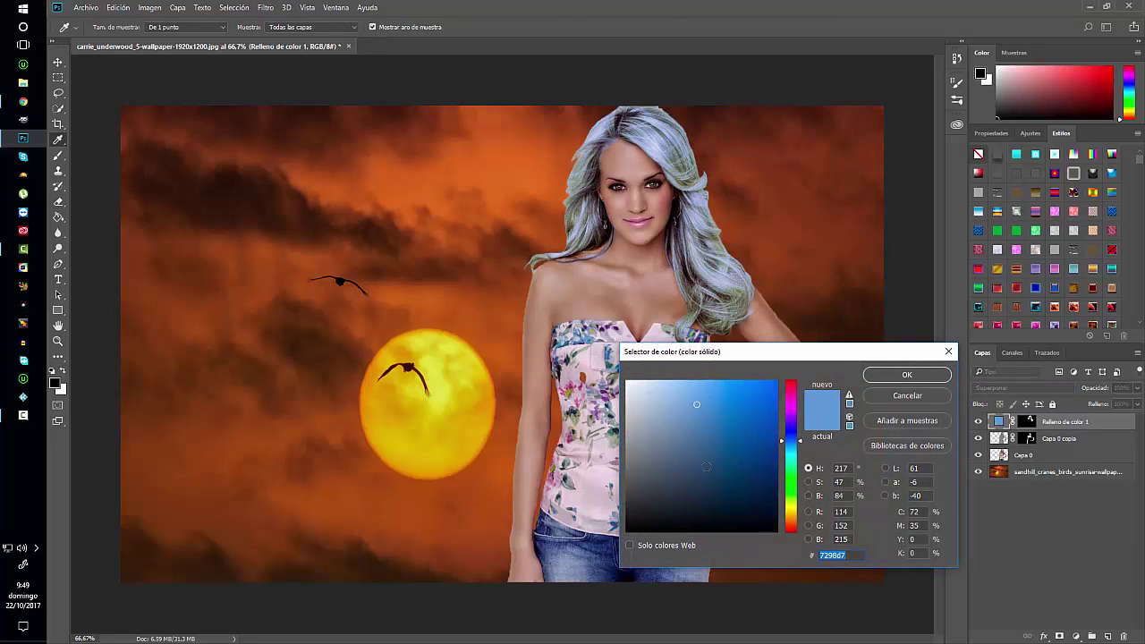
pyautogui.click(793, 465)
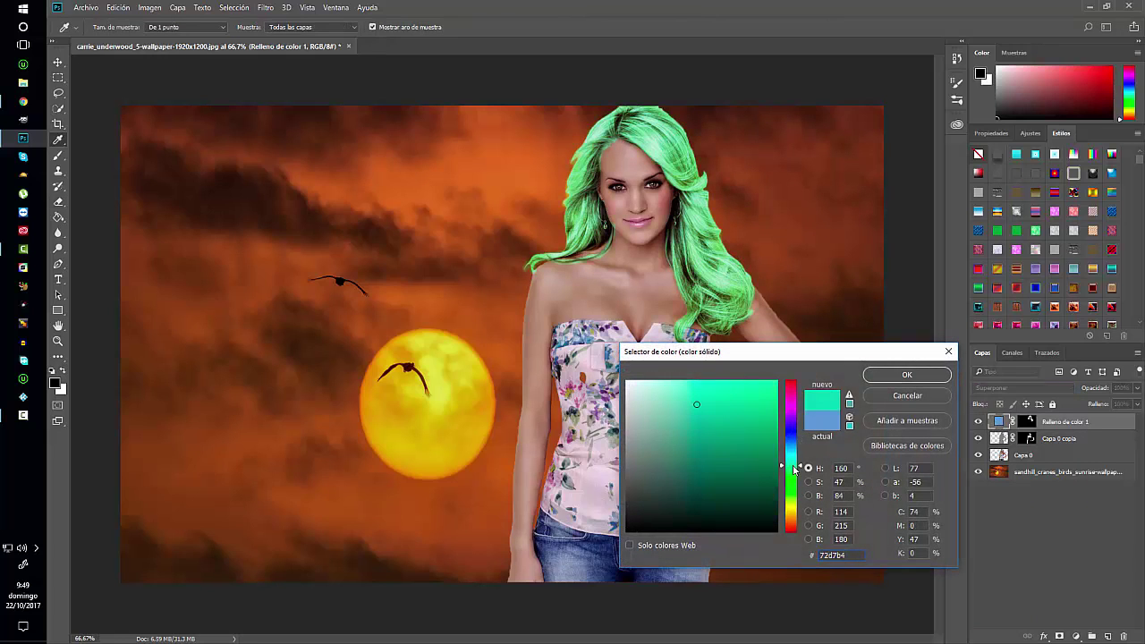
pyautogui.click(792, 412)
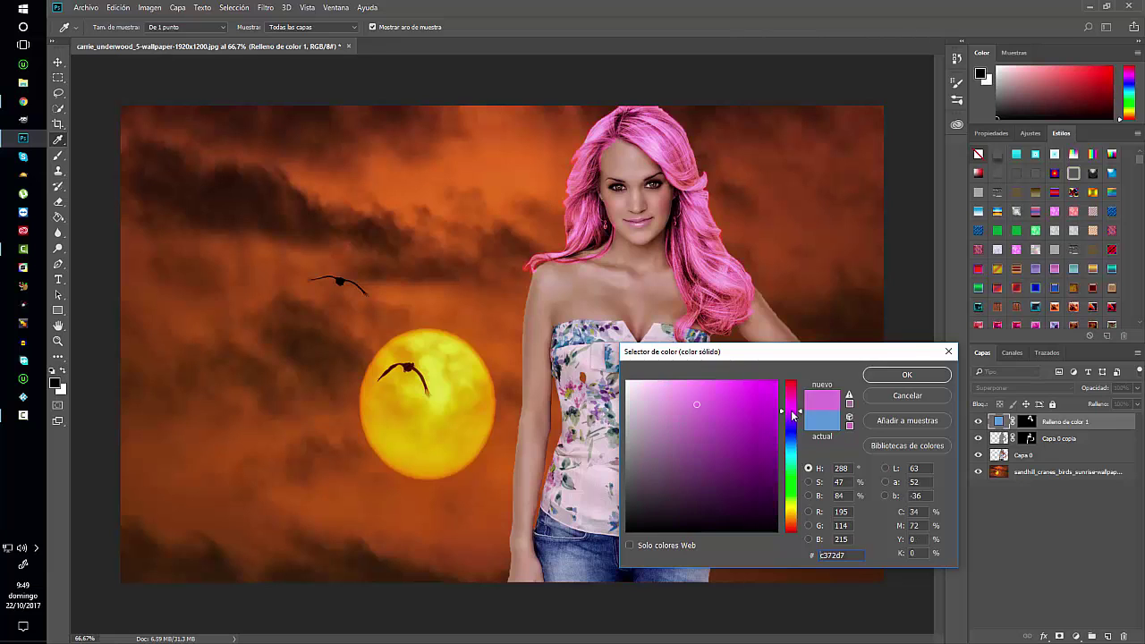
pyautogui.click(899, 374)
pyautogui.click(1006, 388)
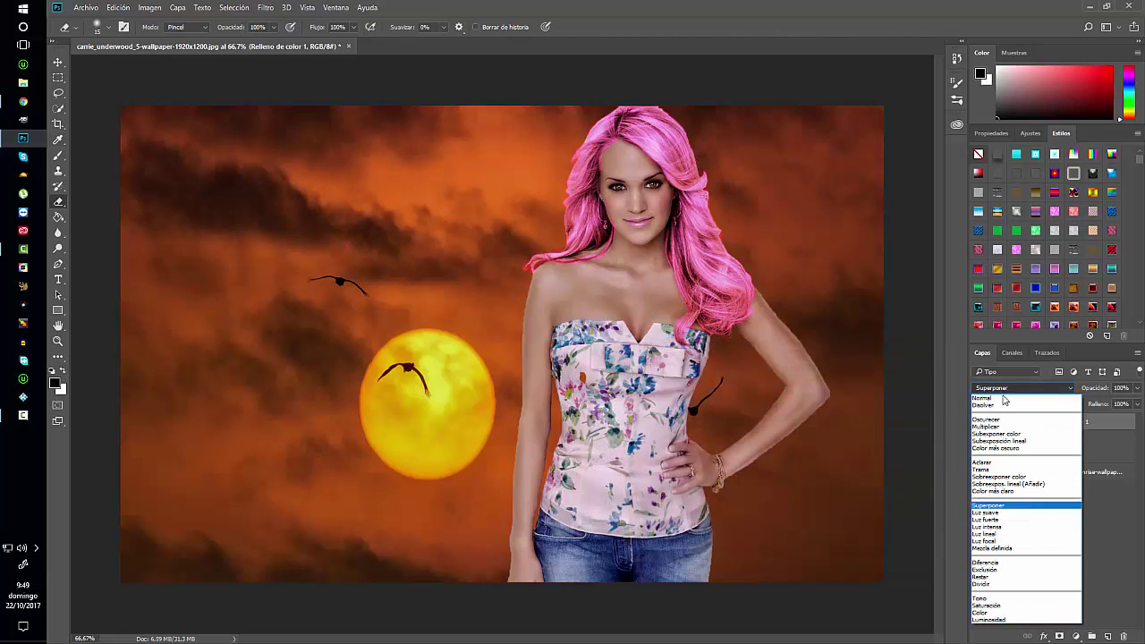
pyautogui.click(995, 512)
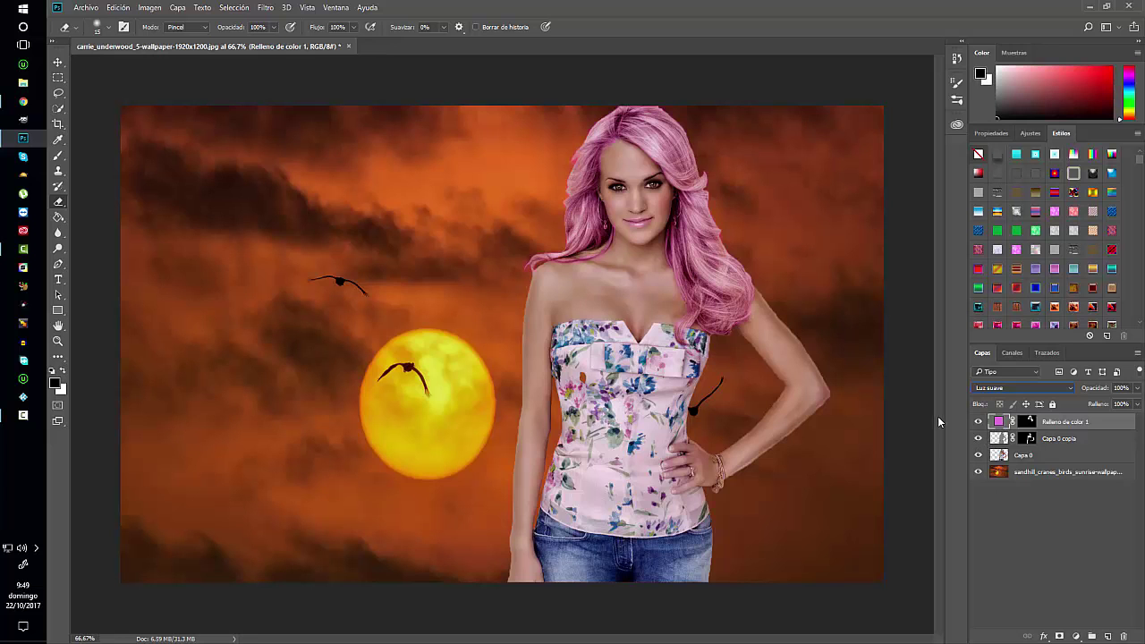
# - Target the fill's layer mask, zoom to 200% on face and hair, and pick the Brush tool
pyautogui.click(1030, 421)
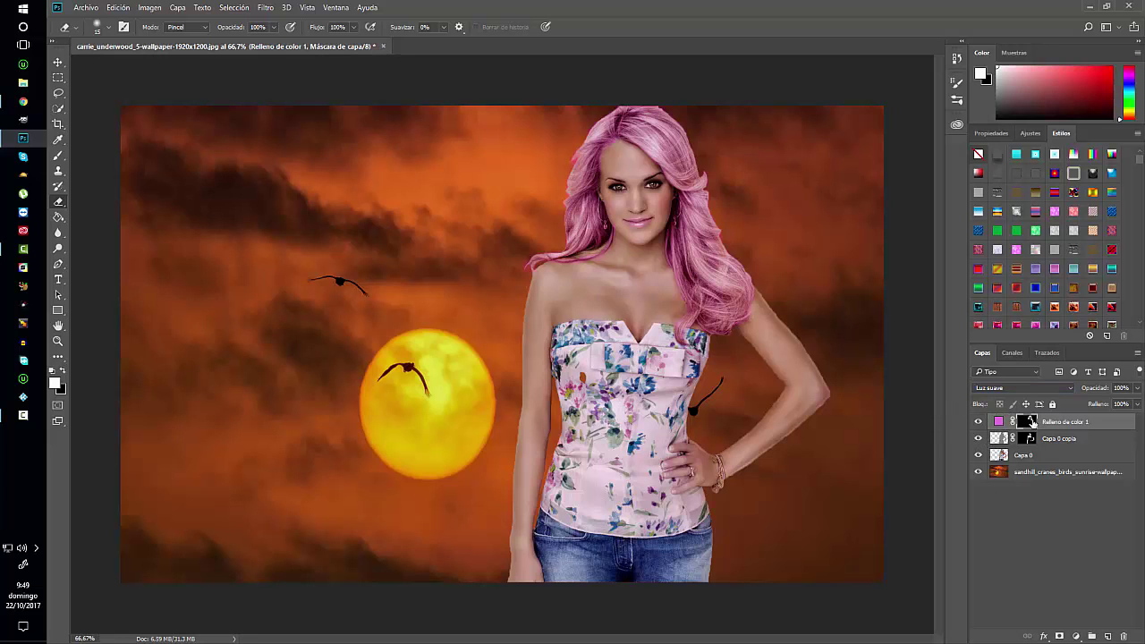
pyautogui.hotkey('ctrl', '+')
pyautogui.hotkey('ctrl', '+')
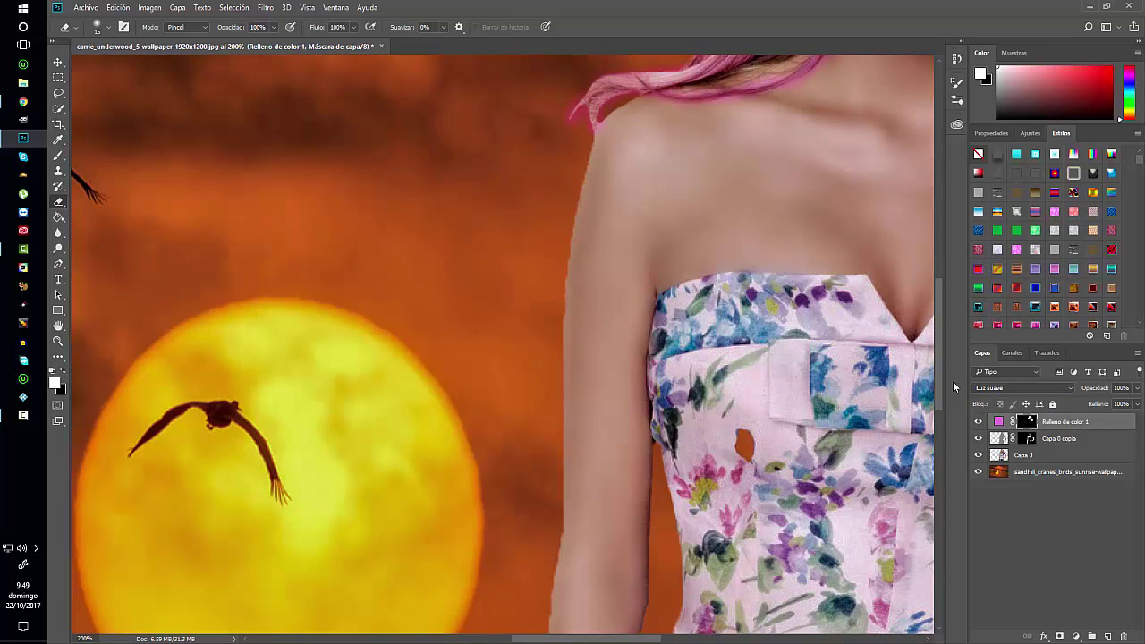
pyautogui.moveTo(728, 263); pyautogui.dragTo(492, 481)
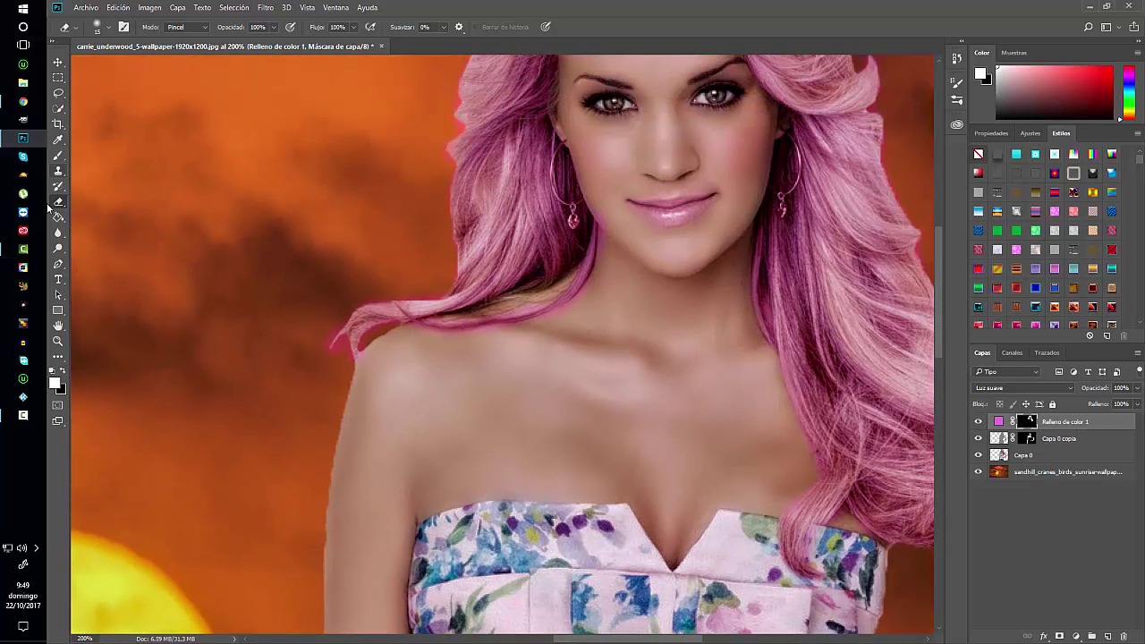
pyautogui.click(59, 159)
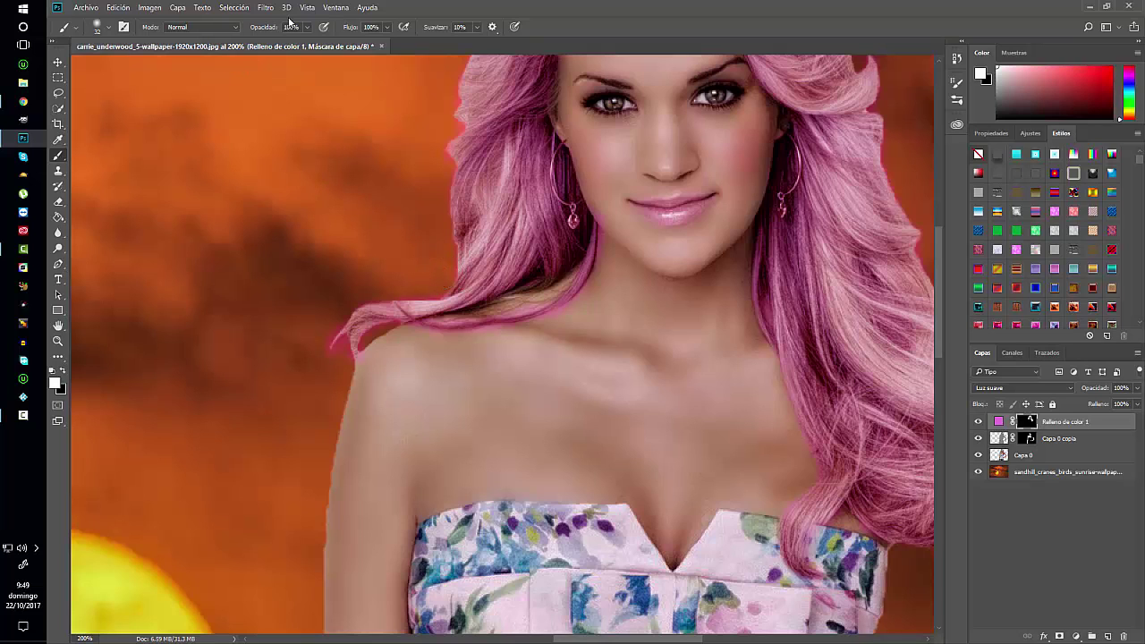
# - Paint black with a size-10 brush on the Color Fill 1 mask over pink spill by the hair, then zoom to 200%
pyautogui.keyDown('alt'); pyautogui.rightClick(395, 309); pyautogui.keyUp('alt')
pyautogui.press('x')
pyautogui.moveTo(332, 331); pyautogui.dragTo(332, 355)
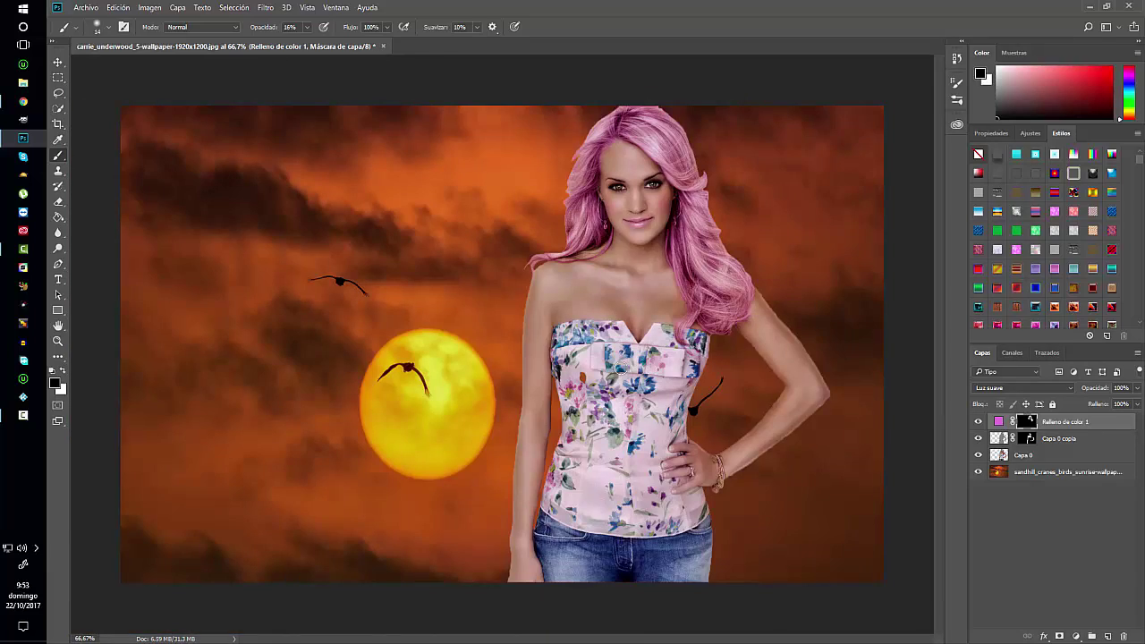
pyautogui.hotkey('ctrl', '+')
pyautogui.hotkey('ctrl', '+')
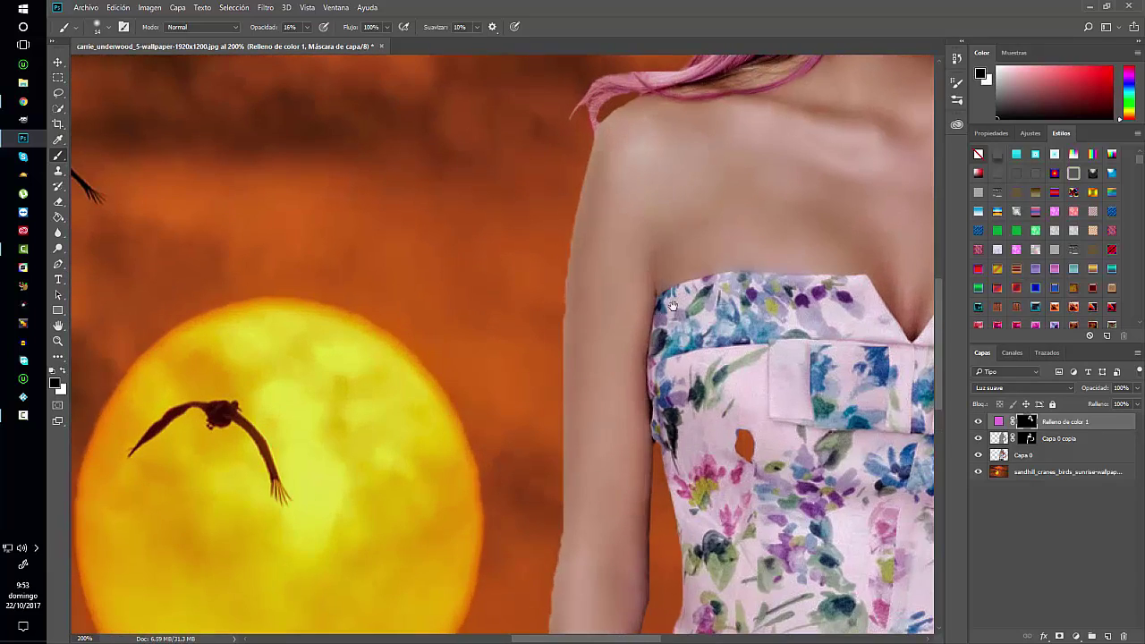
pyautogui.moveTo(620, 367); pyautogui.dragTo(382, 472)
pyautogui.moveTo(485, 340)
pyautogui.mouseDown()
pyautogui.moveTo(510, 436)
pyautogui.moveTo(501, 462)
pyautogui.mouseUp()
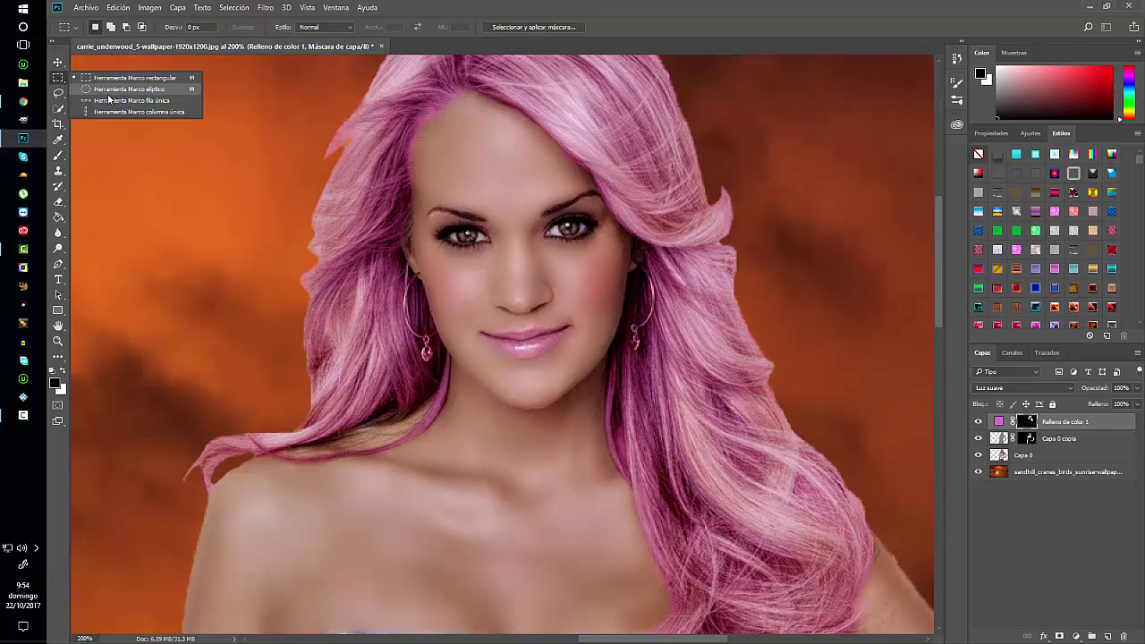
# - Select an oval around the left eye and add a green #21e783 Solid Color fill layer
pyautogui.moveTo(58, 80); pyautogui.dragTo(110, 97)
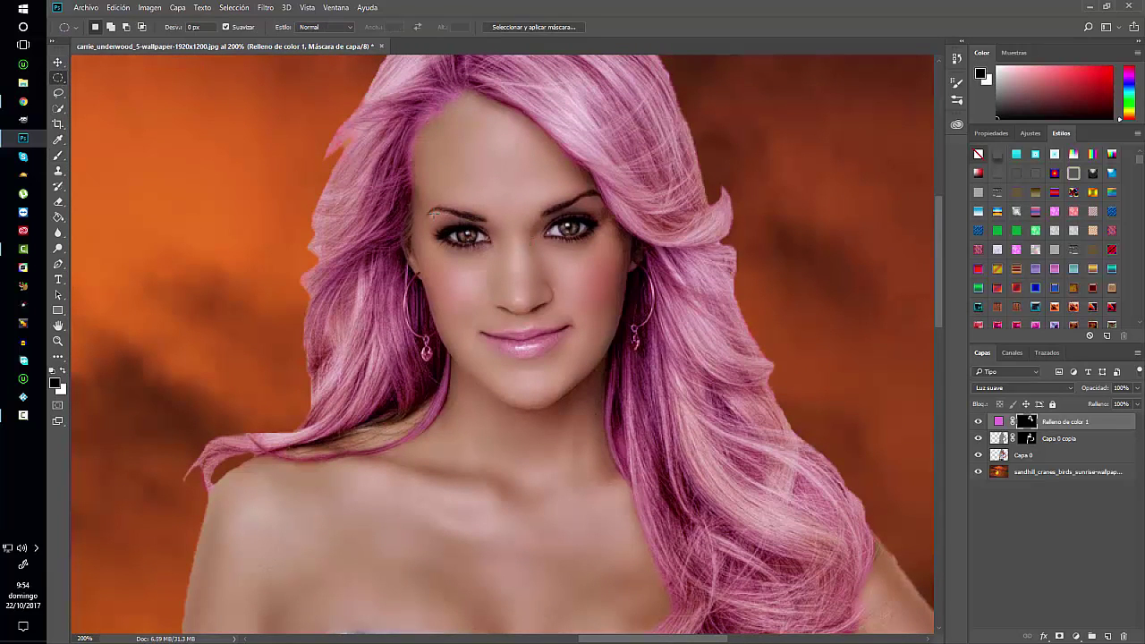
pyautogui.moveTo(432, 212); pyautogui.dragTo(494, 261)
pyautogui.click(1077, 640)
pyautogui.click(1077, 383)
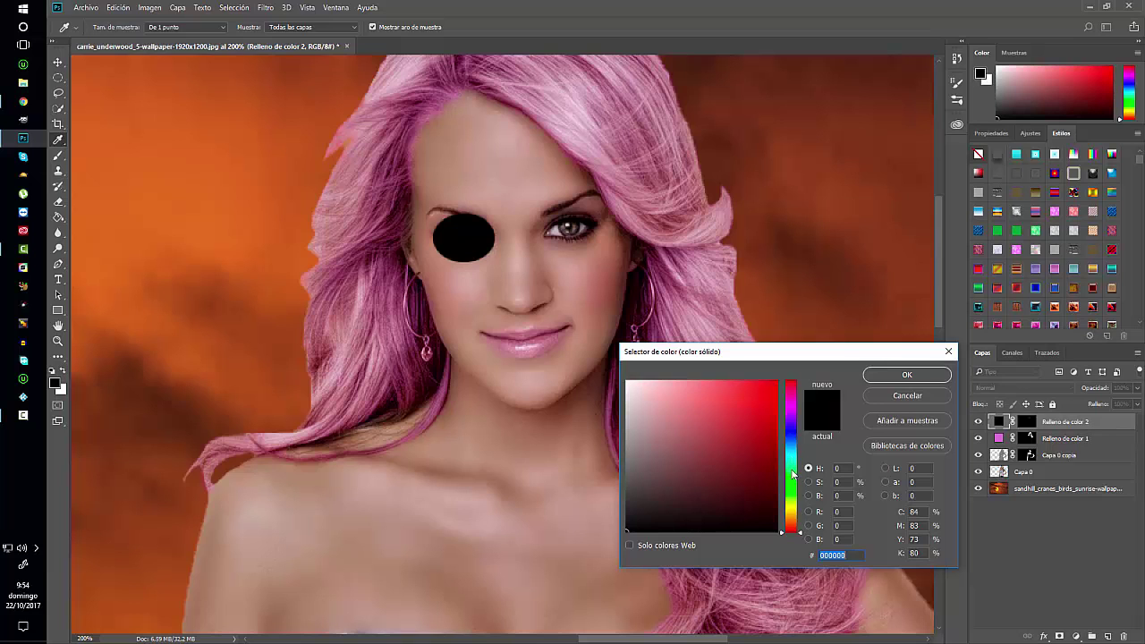
pyautogui.click(791, 468)
pyautogui.click(756, 394)
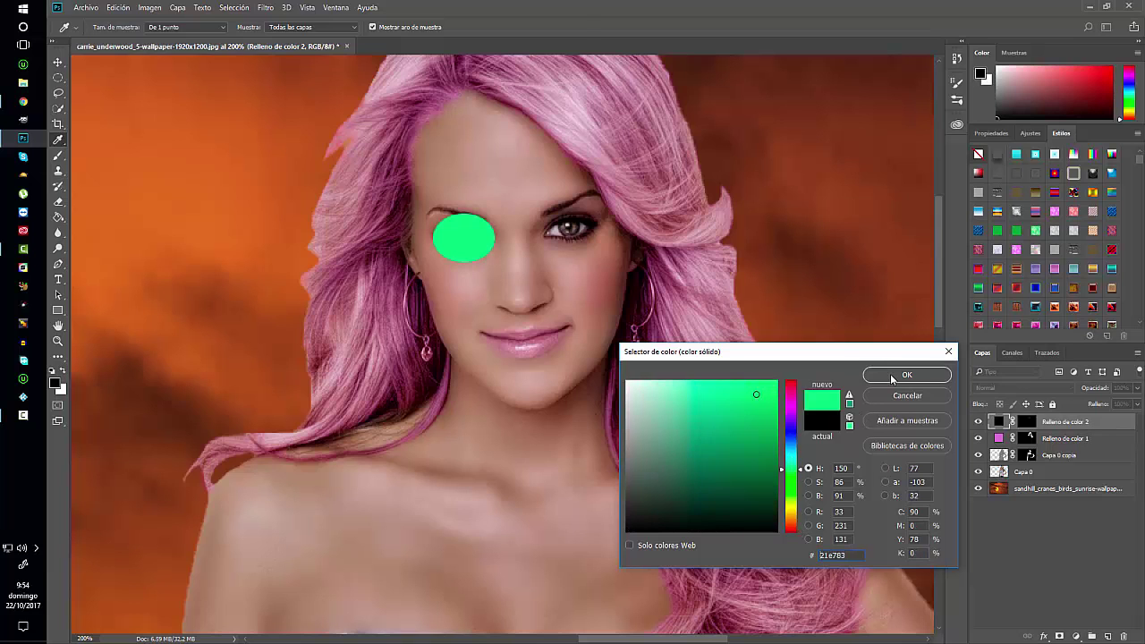
pyautogui.click(905, 374)
# - Set the green eye fill to Luz suave, target its mask, and zoom to 400% on the eye
pyautogui.click(1028, 388)
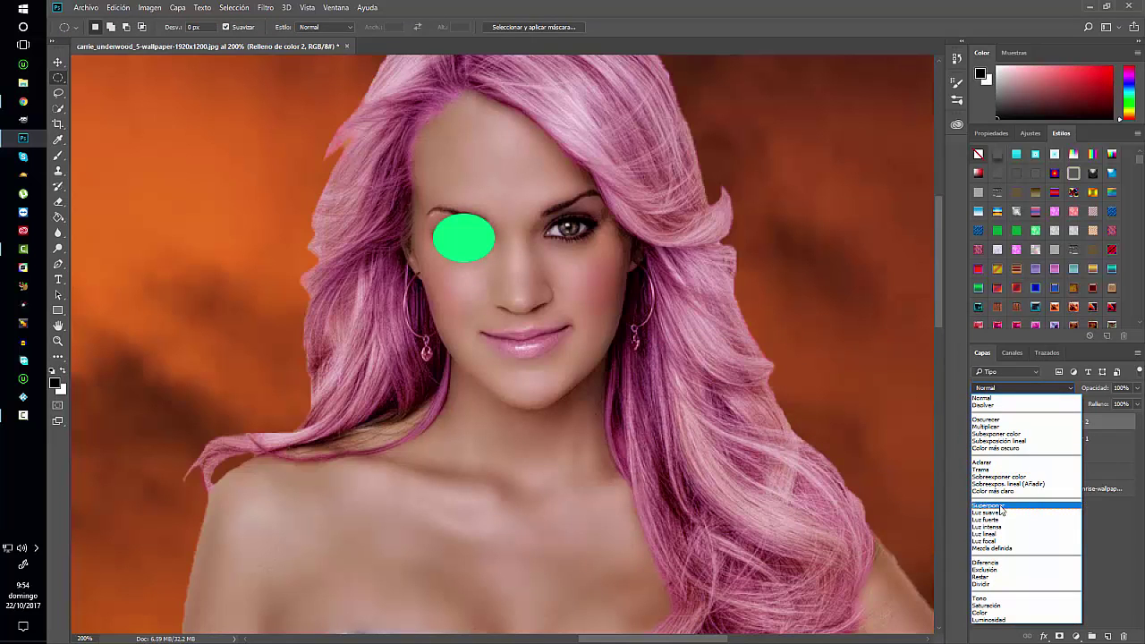
pyautogui.click(998, 512)
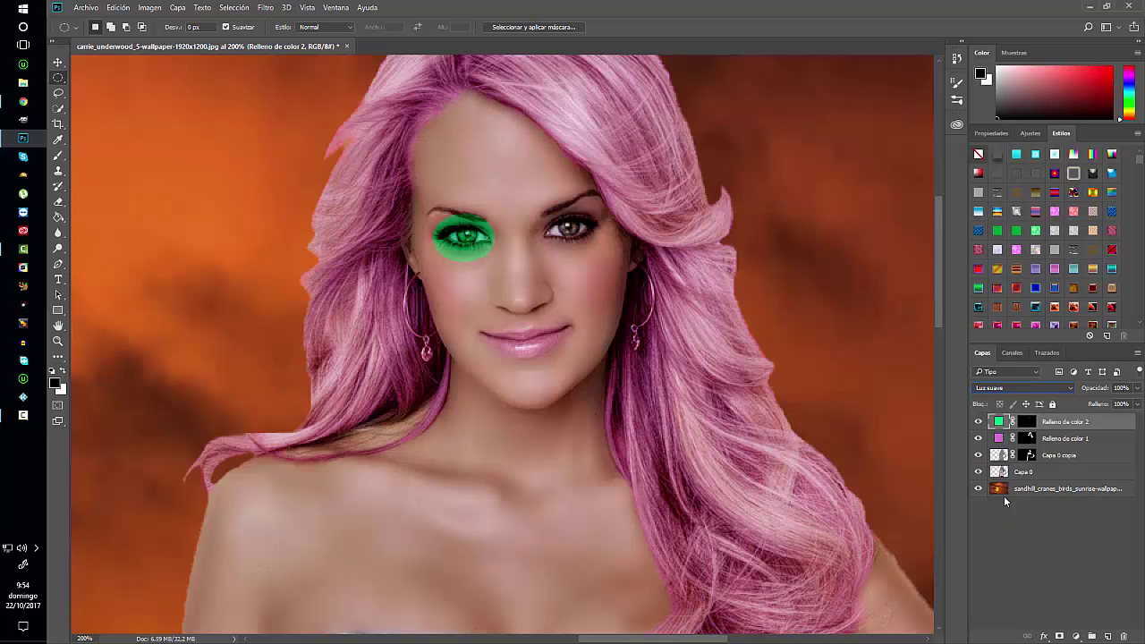
pyautogui.click(1033, 421)
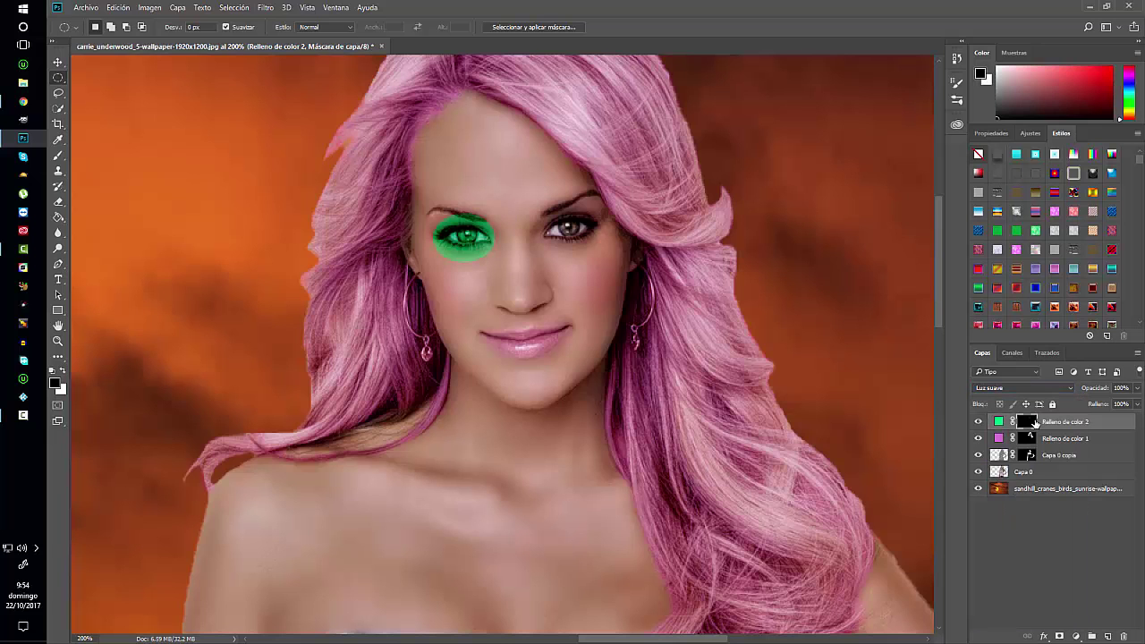
pyautogui.hotkey('ctrl', '+')
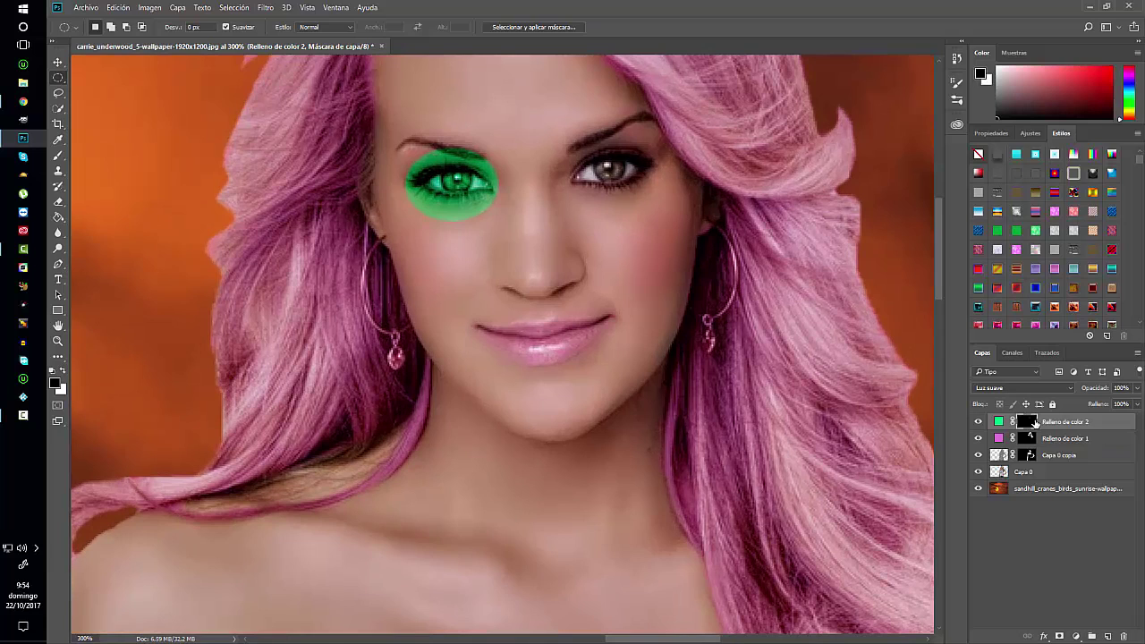
pyautogui.hotkey('ctrl', '+')
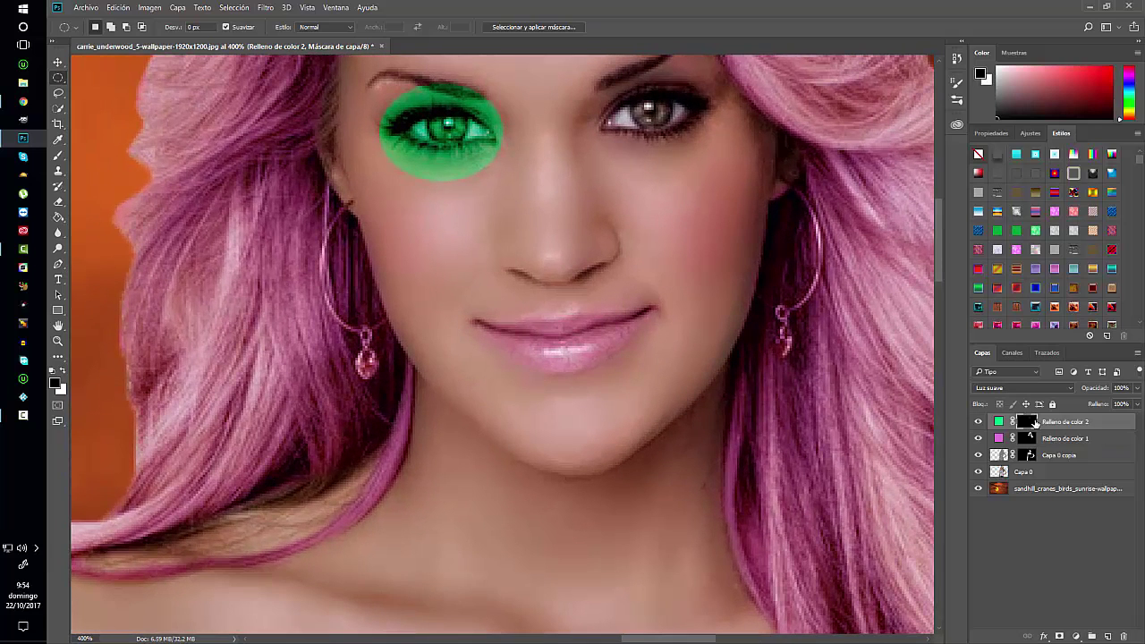
pyautogui.moveTo(414, 258)
pyautogui.mouseDown()
pyautogui.moveTo(508, 335)
pyautogui.moveTo(480, 404)
pyautogui.moveTo(490, 438)
pyautogui.mouseUp()
# - Set up a black Brush at 100% opacity and 11 px, undoing a stray dab
pyautogui.click(58, 159)
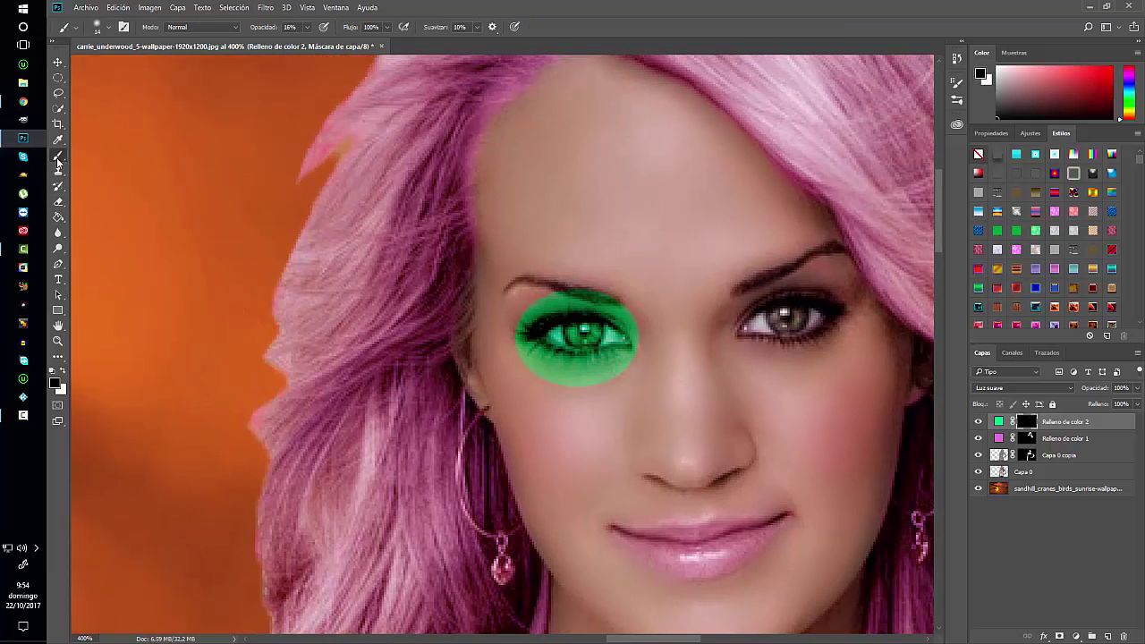
pyautogui.press('x')
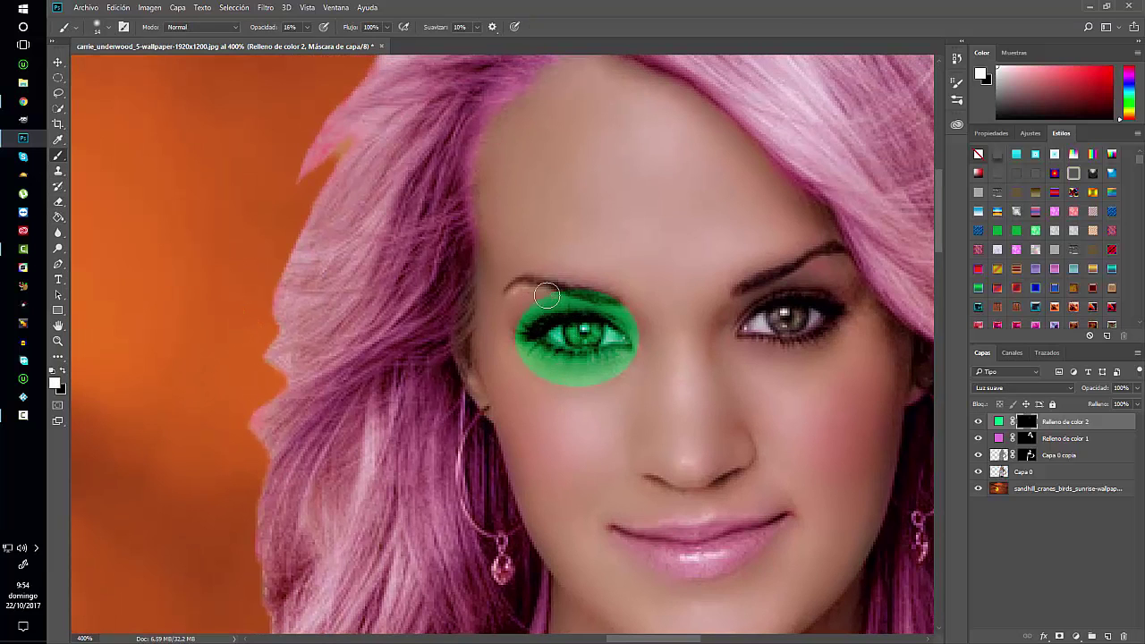
pyautogui.press('x')
pyautogui.click(306, 28)
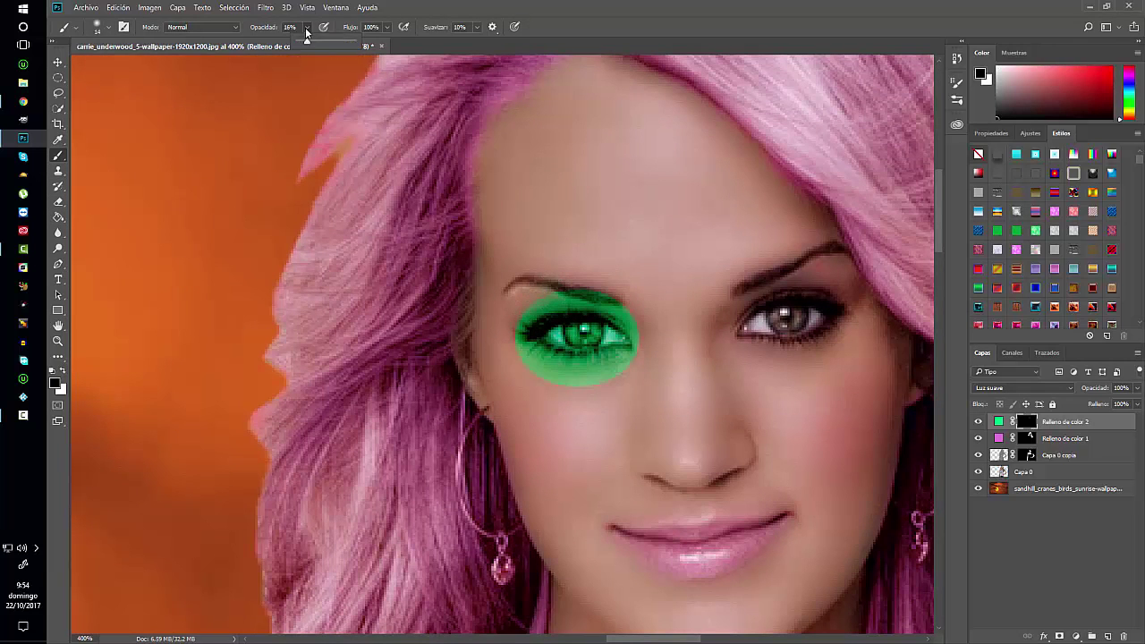
pyautogui.moveTo(306, 34); pyautogui.dragTo(380, 39)
pyautogui.press('x')
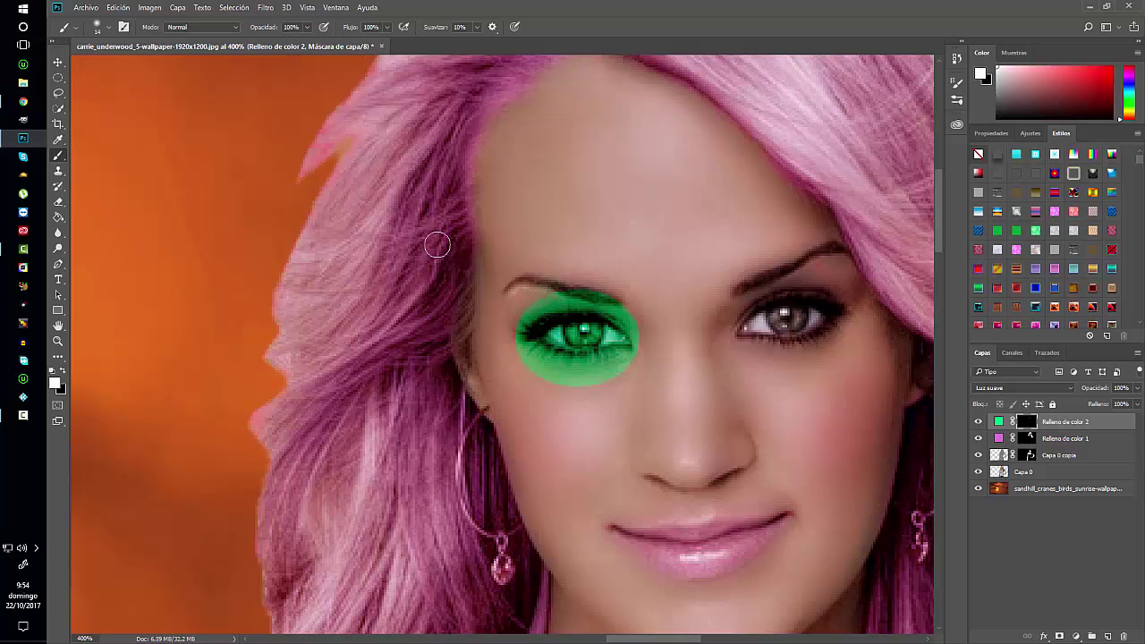
pyautogui.rightClick(433, 244)
pyautogui.click(409, 177)
pyautogui.hotkey('ctrl', 'z')
pyautogui.moveTo(566, 238); pyautogui.dragTo(556, 239)
pyautogui.press('x')
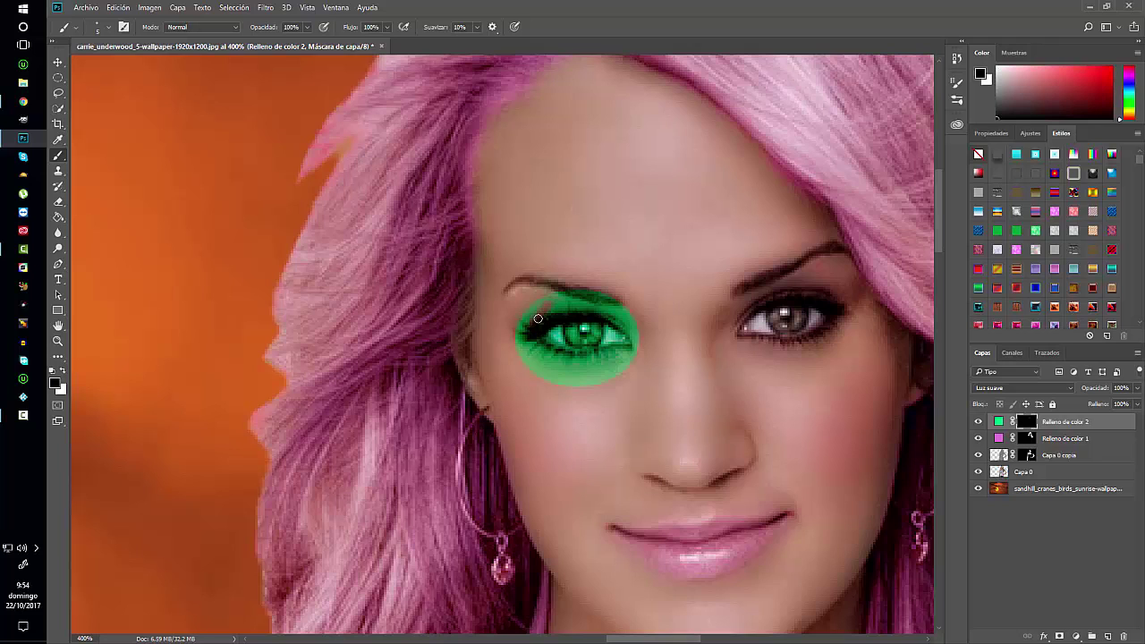
# - Mask the green off the skin around the eye, leaving only the iris, and reopen the fill colour
pyautogui.moveTo(545, 310)
pyautogui.mouseDown()
pyautogui.moveTo(528, 307)
pyautogui.moveTo(612, 319)
pyautogui.mouseUp()
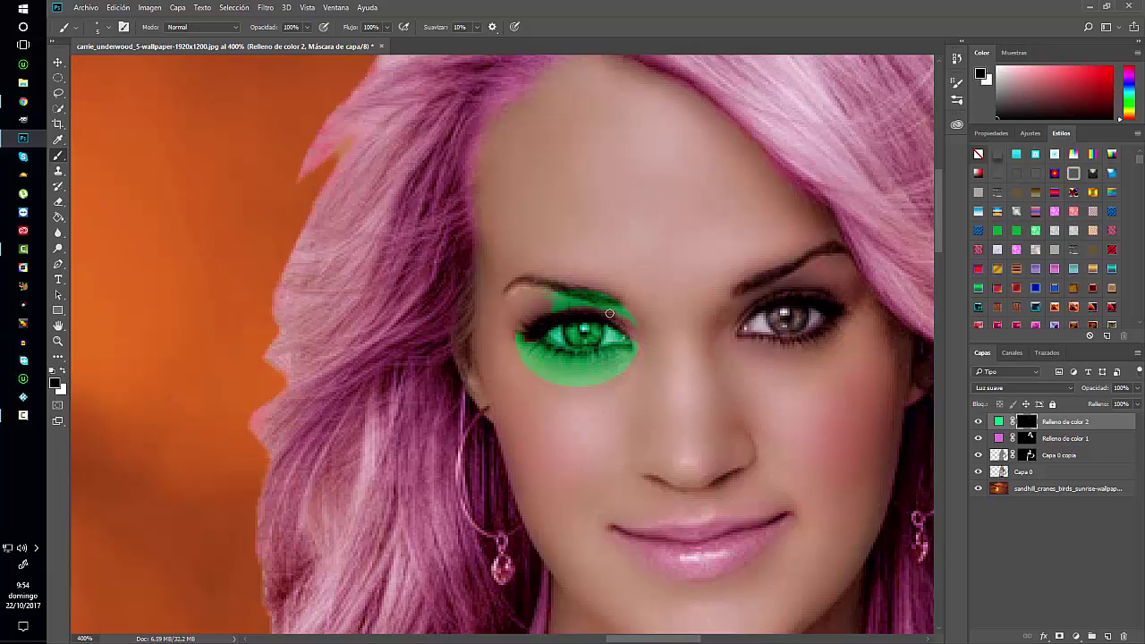
pyautogui.moveTo(610, 313)
pyautogui.mouseDown()
pyautogui.moveTo(640, 328)
pyautogui.moveTo(580, 295)
pyautogui.moveTo(513, 331)
pyautogui.moveTo(555, 330)
pyautogui.moveTo(526, 359)
pyautogui.mouseUp()
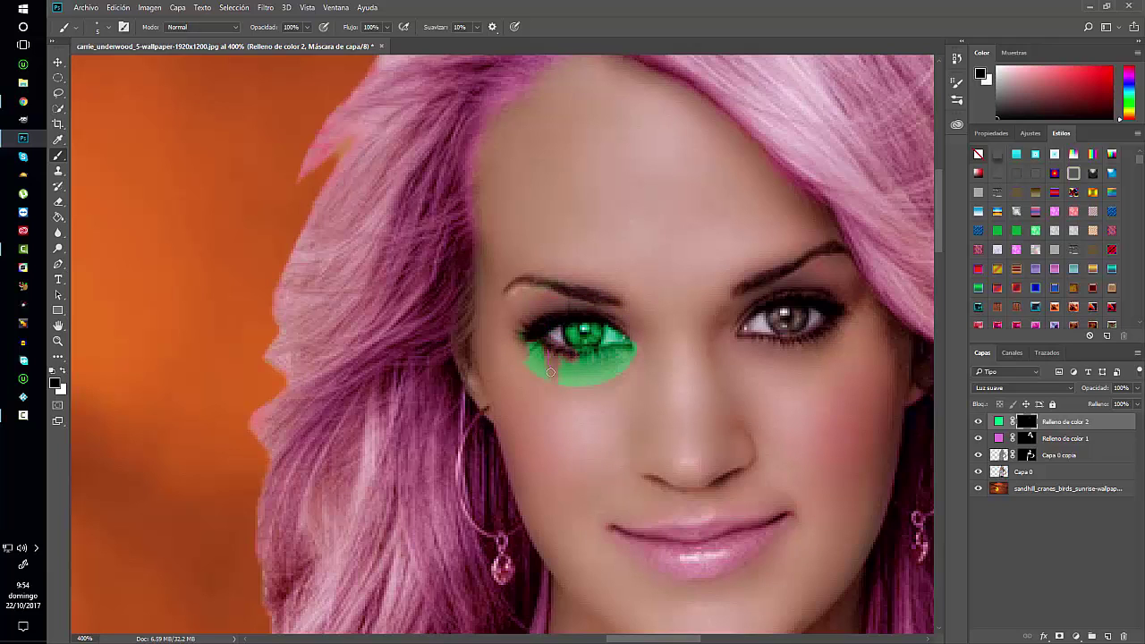
pyautogui.moveTo(619, 329); pyautogui.dragTo(609, 321)
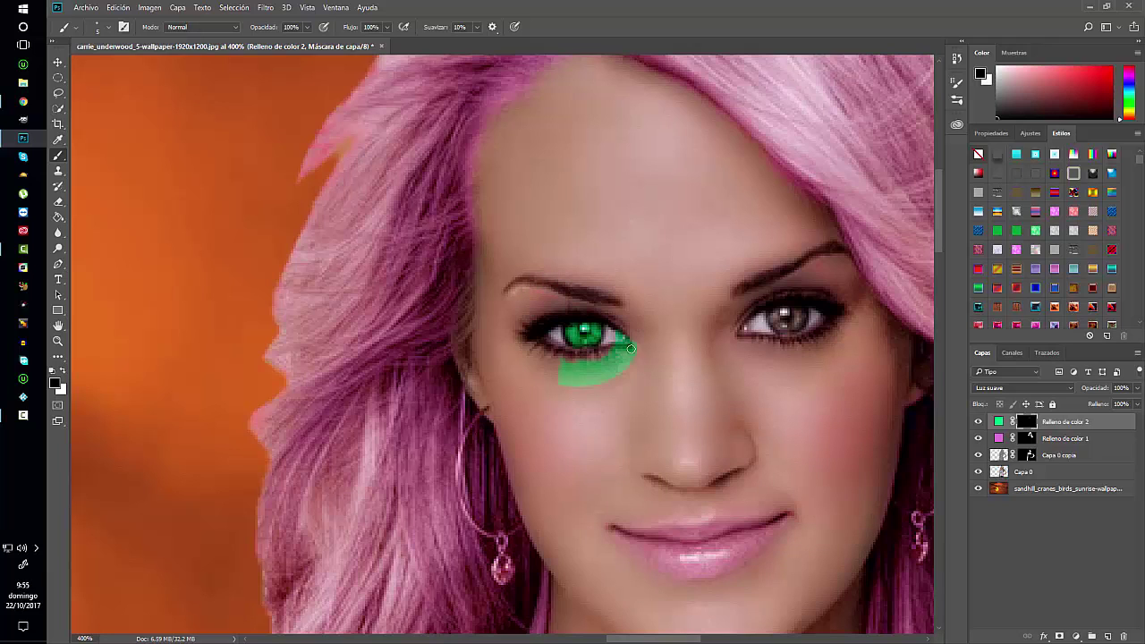
pyautogui.moveTo(603, 377)
pyautogui.mouseDown()
pyautogui.moveTo(609, 385)
pyautogui.moveTo(563, 366)
pyautogui.moveTo(613, 385)
pyautogui.mouseUp()
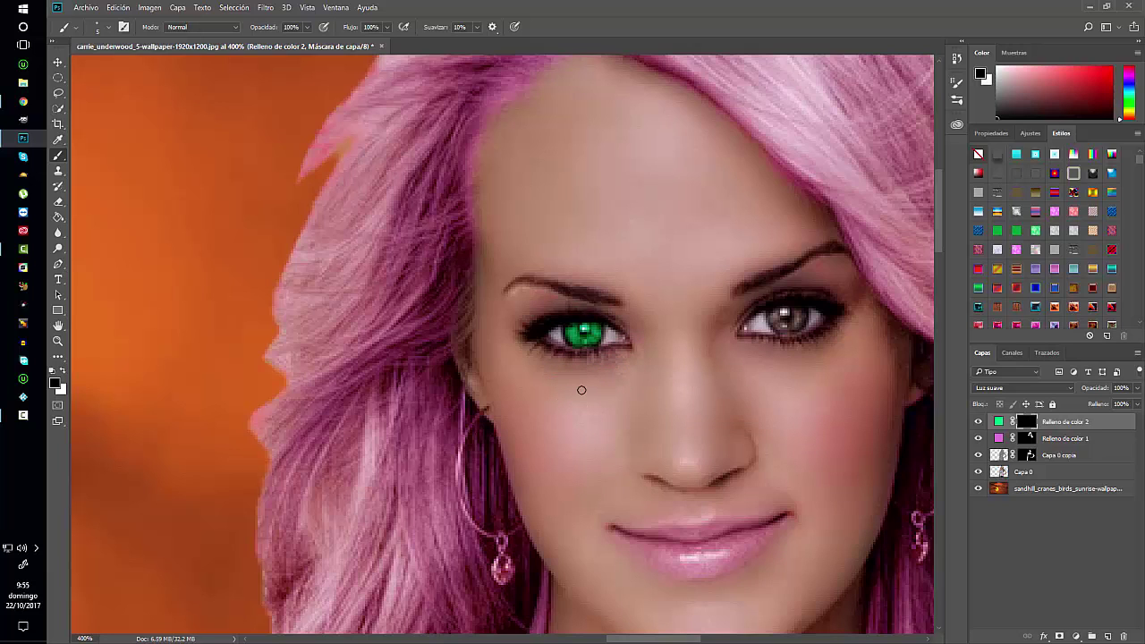
pyautogui.scroll(1, 581, 390)
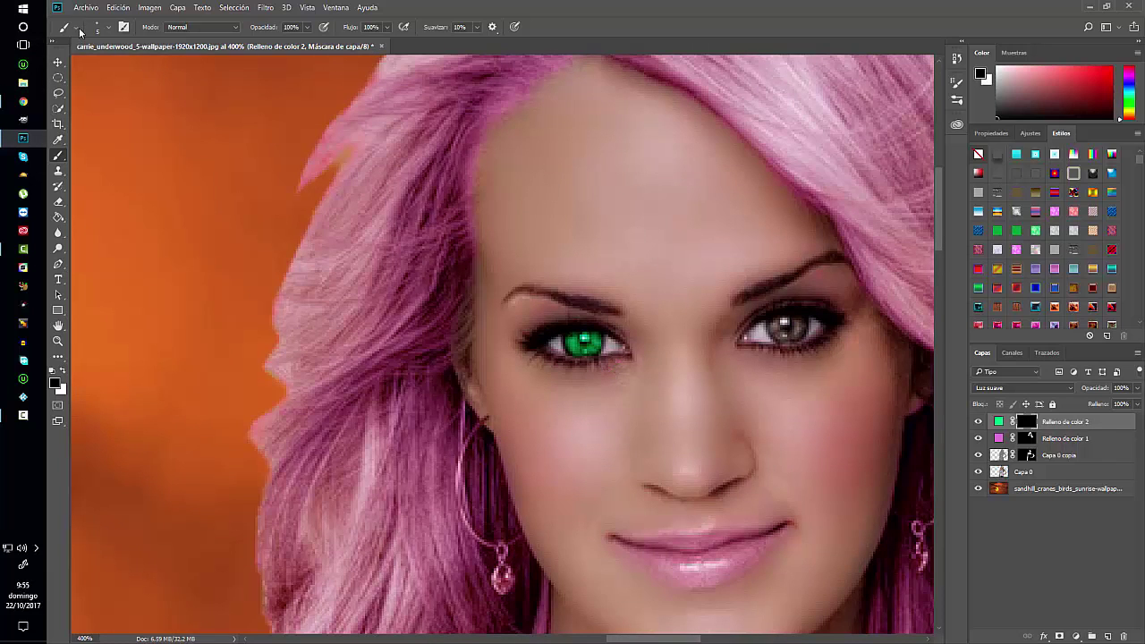
pyautogui.doubleClick(999, 421)
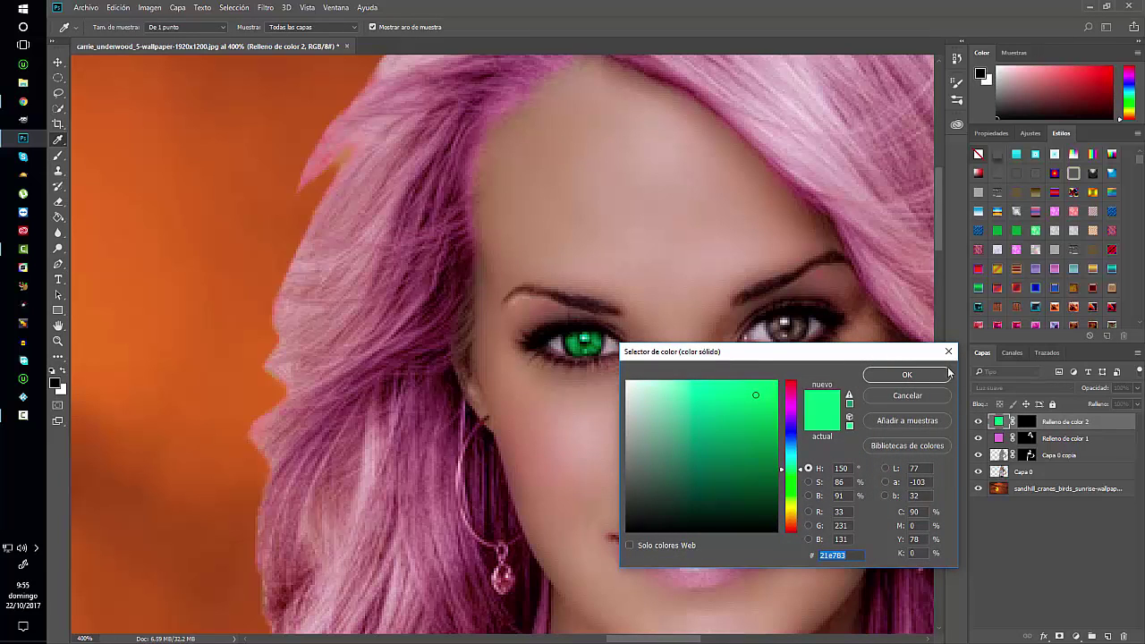
# - Select an oval around the right eye and add a bright green Color uniforme fill layer
pyautogui.click(920, 395)
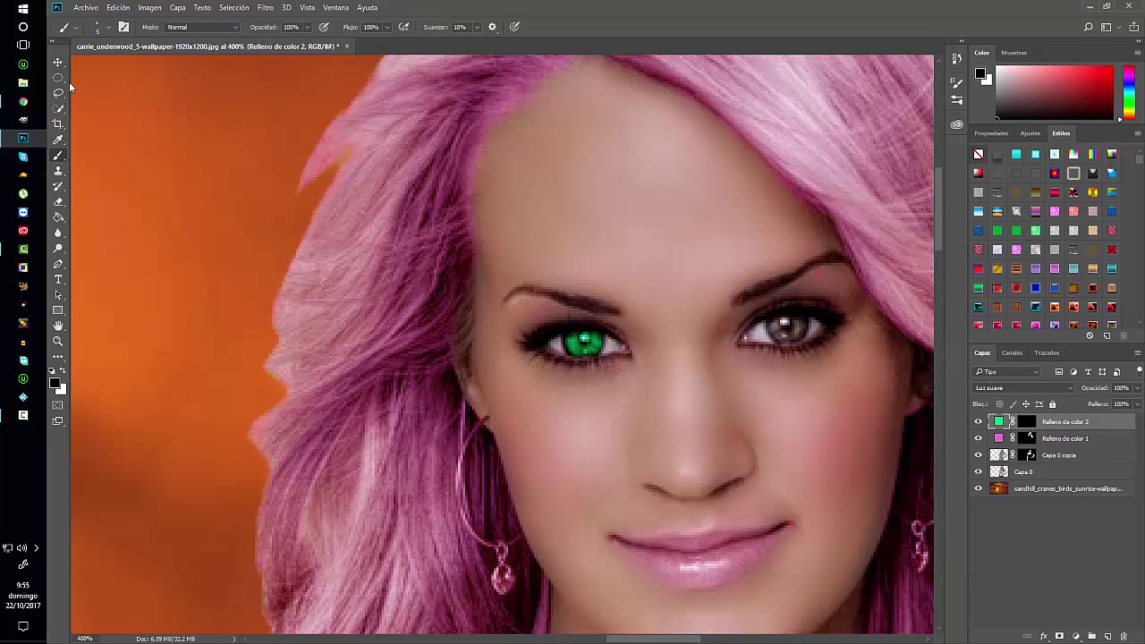
pyautogui.click(59, 78)
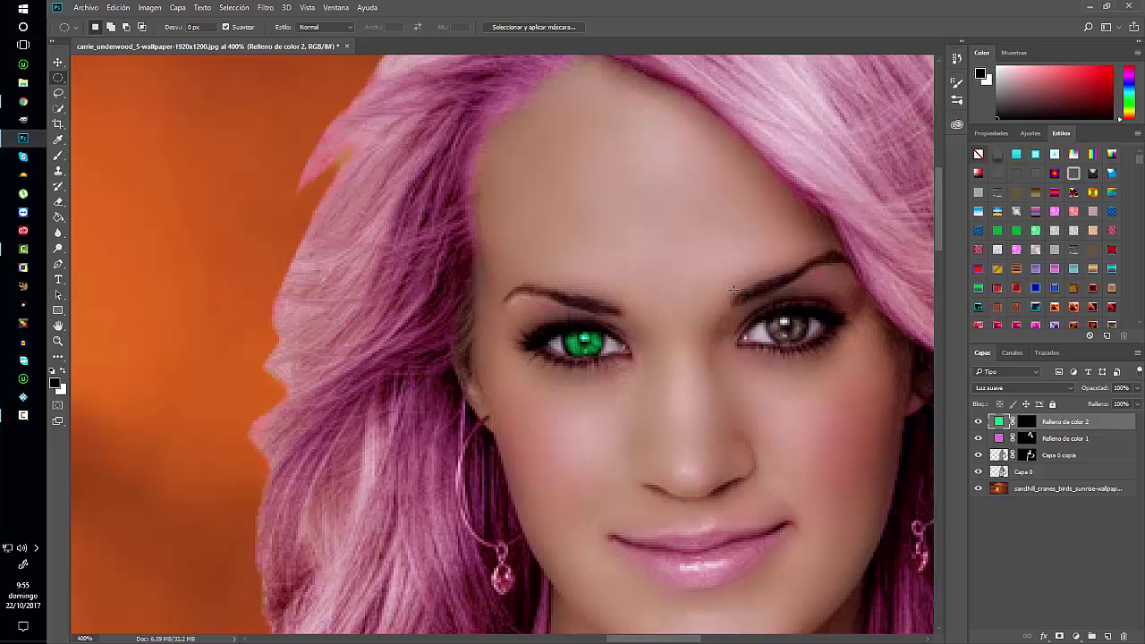
pyautogui.moveTo(733, 289); pyautogui.dragTo(843, 362)
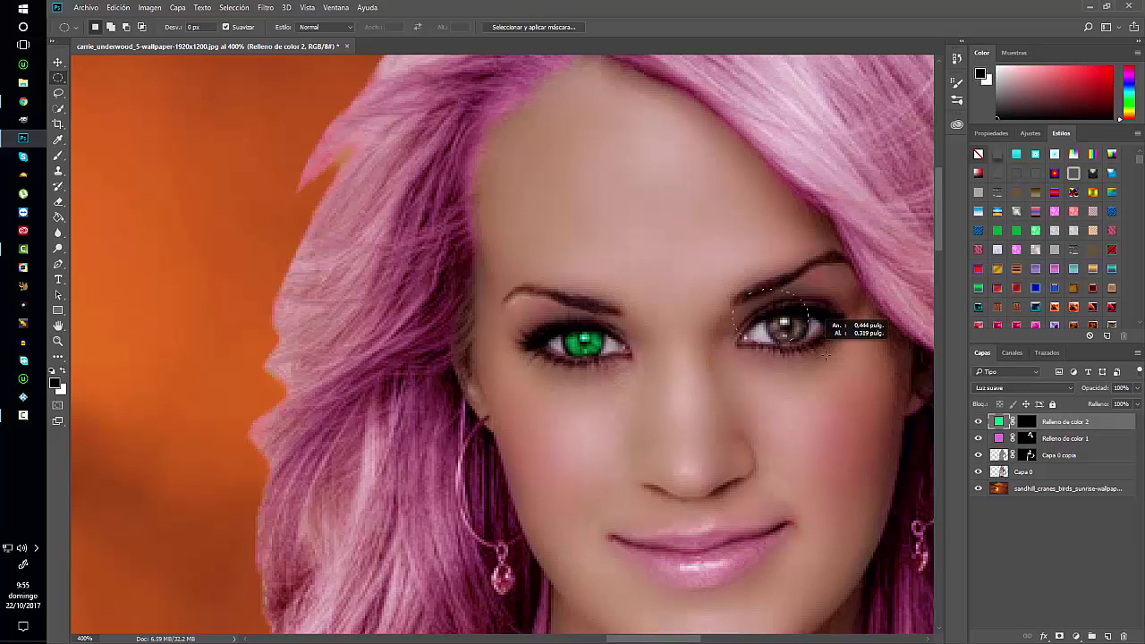
pyautogui.click(1078, 636)
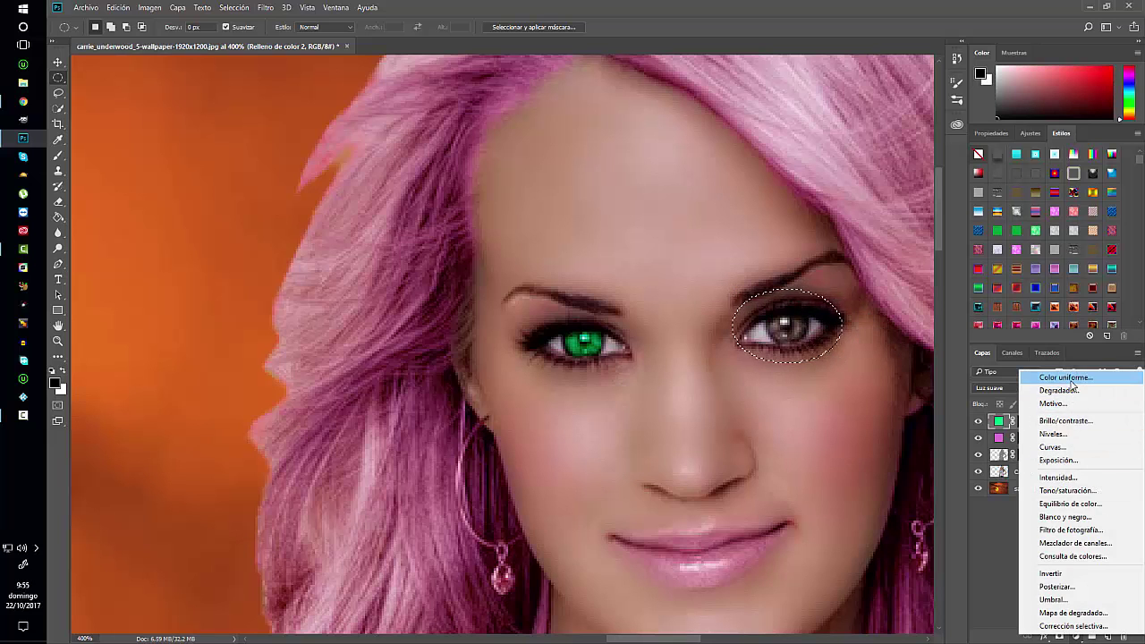
pyautogui.click(1069, 378)
pyautogui.click(998, 437)
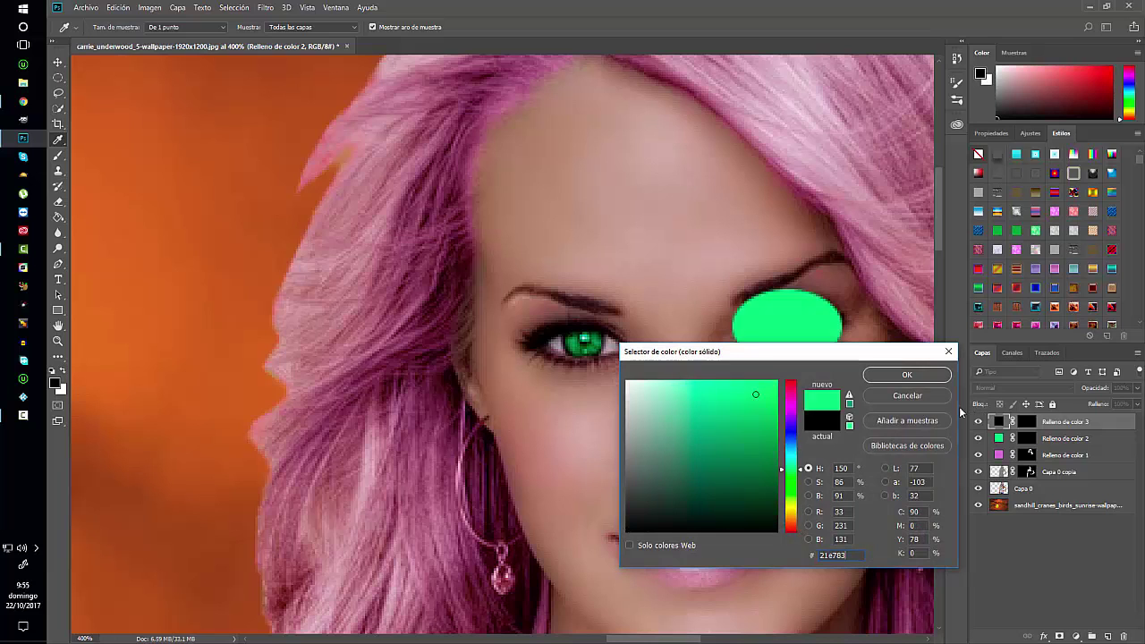
pyautogui.click(926, 377)
# - Blend Relleno de color 3 in Luz suave and target its layer mask
pyautogui.click(1020, 385)
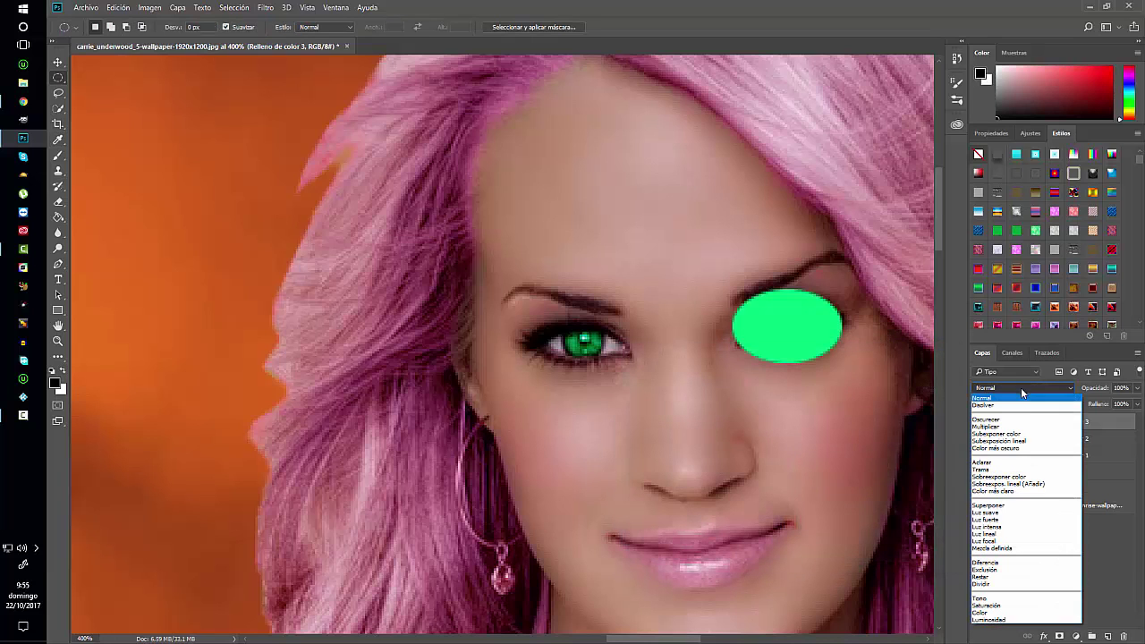
pyautogui.click(1002, 513)
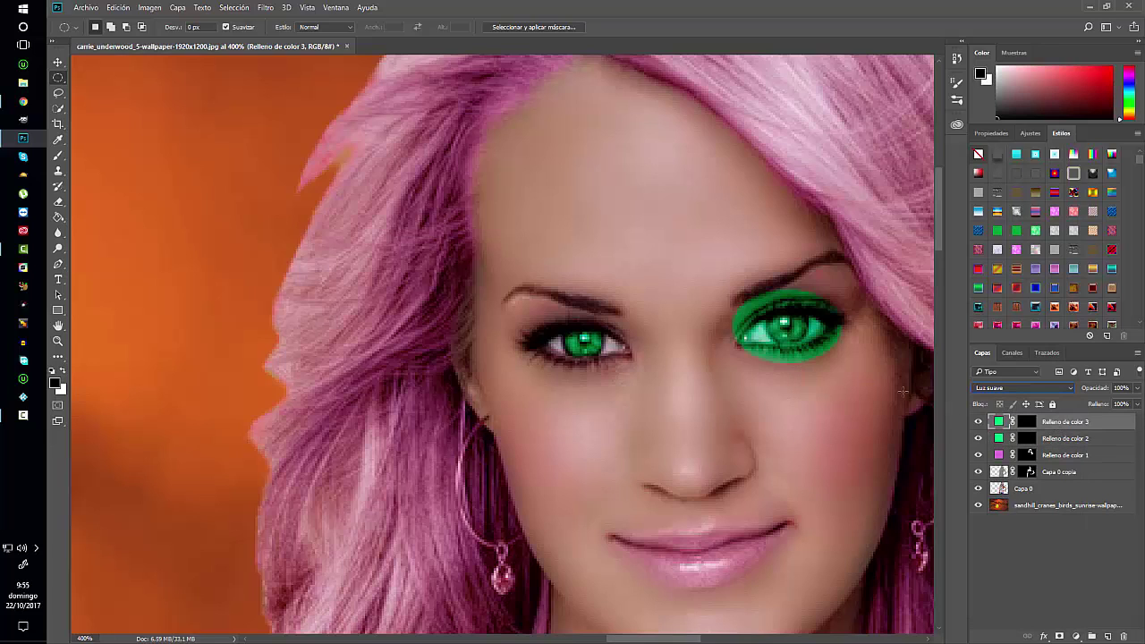
pyautogui.click(1023, 421)
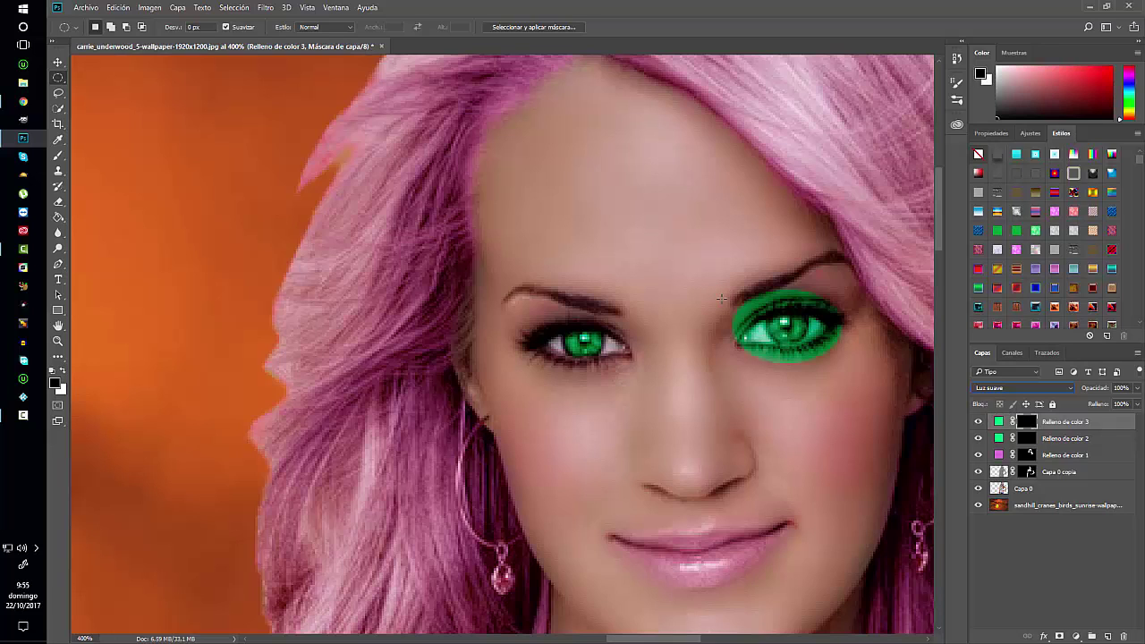
pyautogui.click(58, 158)
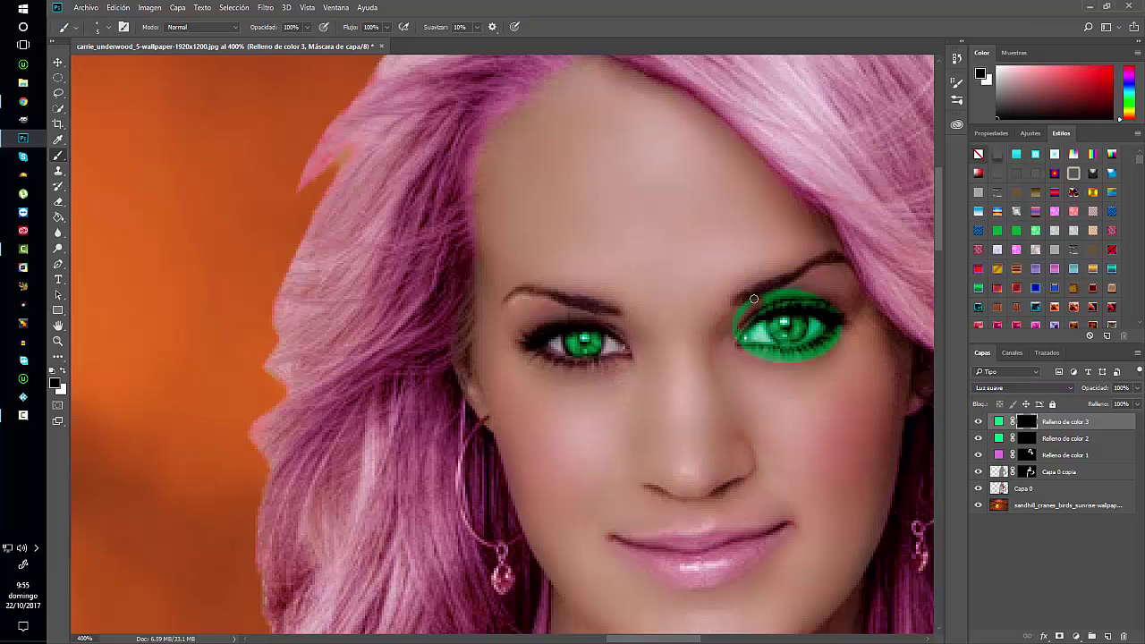
# - Paint green off the upper eyelid, eye white and under-eye skin on Relleno de color 3's mask, then zoom out
pyautogui.moveTo(753, 298); pyautogui.dragTo(745, 328)
pyautogui.moveTo(761, 314)
pyautogui.mouseDown()
pyautogui.moveTo(848, 317)
pyautogui.moveTo(758, 320)
pyautogui.mouseUp()
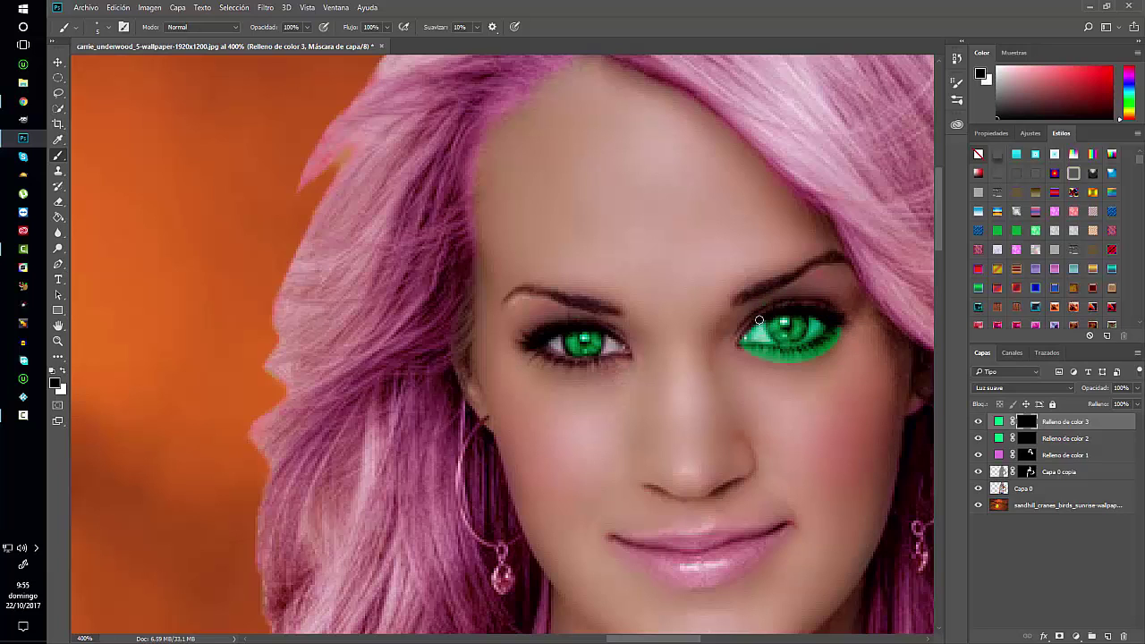
pyautogui.moveTo(760, 322)
pyautogui.mouseDown()
pyautogui.moveTo(745, 347)
pyautogui.moveTo(768, 366)
pyautogui.mouseUp()
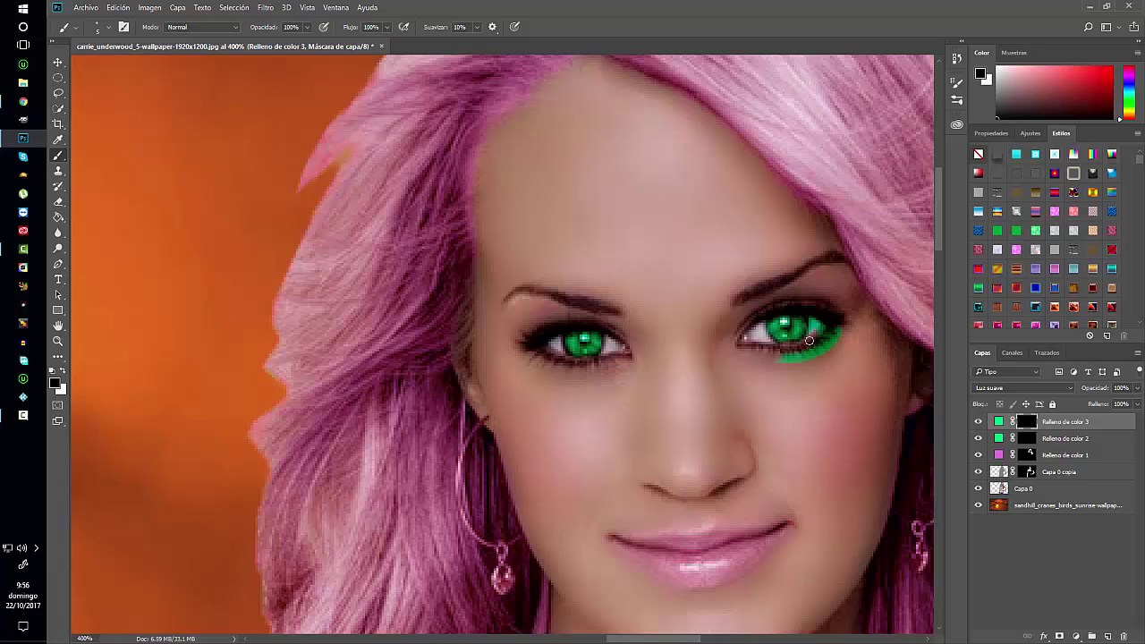
pyautogui.moveTo(812, 322); pyautogui.dragTo(844, 315)
pyautogui.moveTo(805, 356); pyautogui.dragTo(771, 357)
pyautogui.scroll(-1, 770, 373)
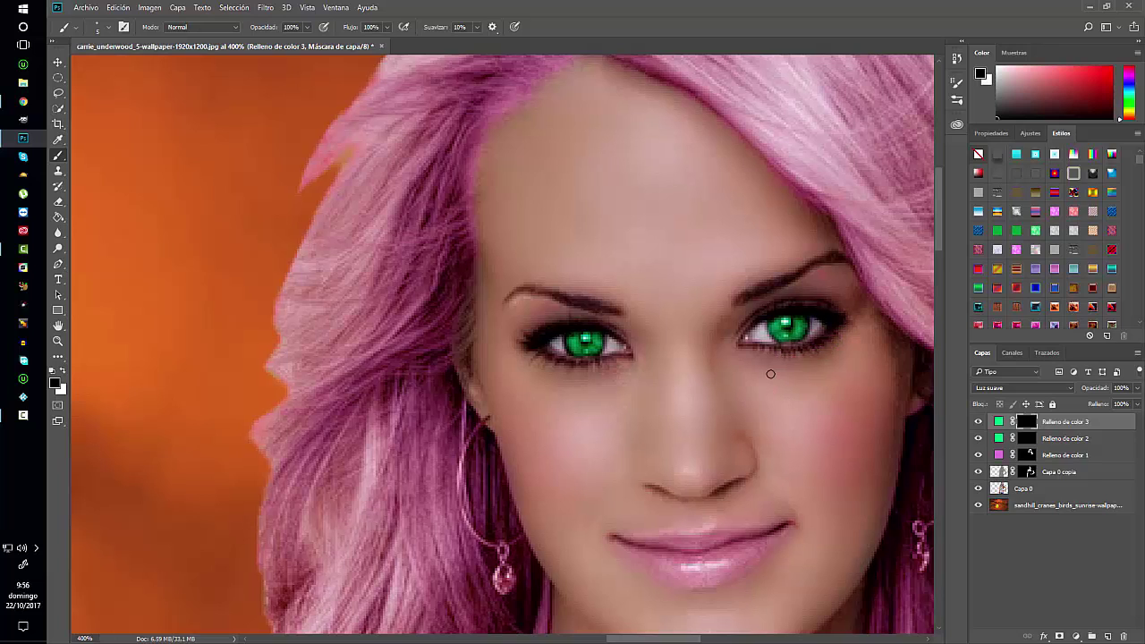
pyautogui.scroll(-2, 770, 374)
pyautogui.scroll(-3, 770, 374)
pyautogui.scroll(-2, 770, 374)
pyautogui.scroll(-1, 769, 374)
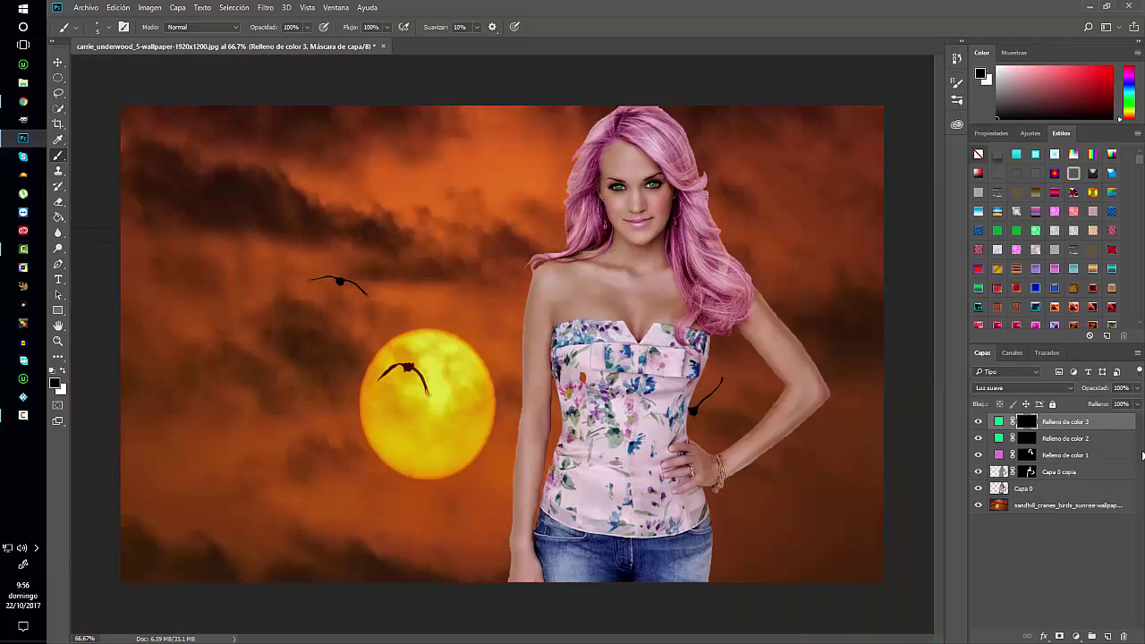
# - Set Relleno de color 2 and 3 together to 76% opacity, then zoom to 300% on the face
pyautogui.keyDown('shift'); pyautogui.click(1083, 442); pyautogui.keyUp('shift')
pyautogui.click(1136, 387)
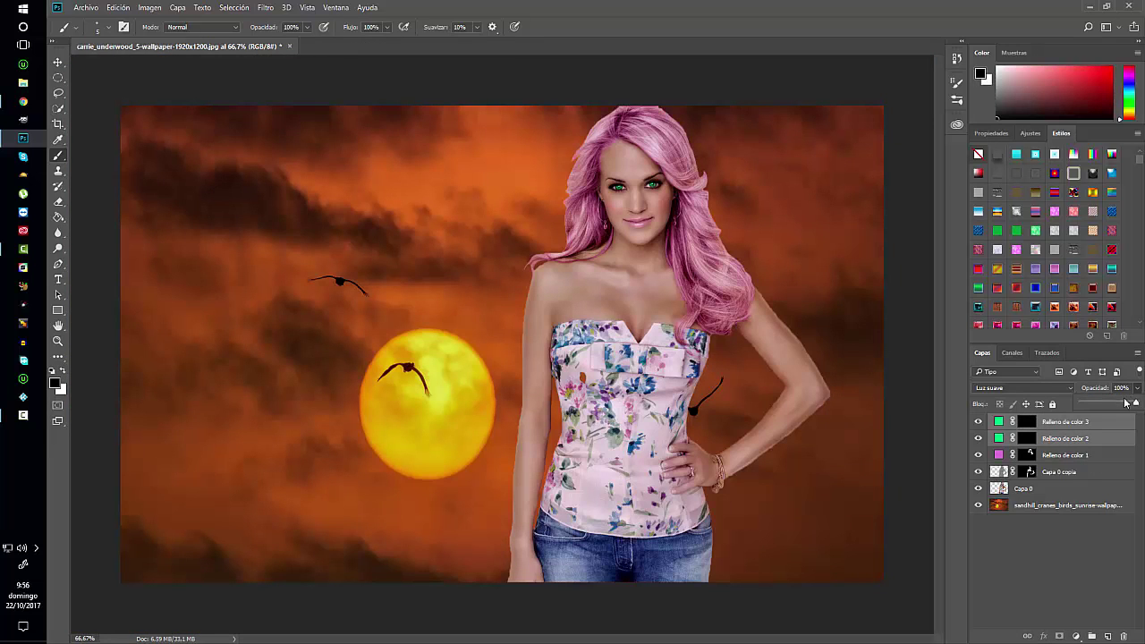
pyautogui.click(1123, 405)
pyautogui.moveTo(1122, 405); pyautogui.dragTo(1111, 405)
pyautogui.moveTo(1111, 405); pyautogui.dragTo(1118, 405)
pyautogui.moveTo(1124, 405); pyautogui.dragTo(1124, 407)
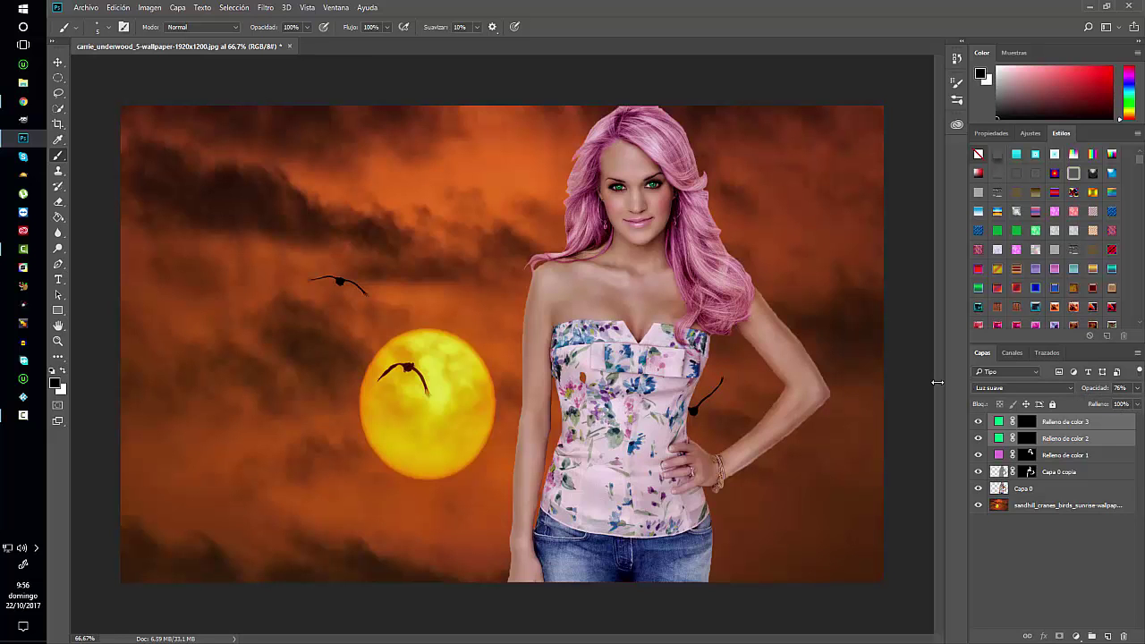
pyautogui.hotkey('ctrl', '+')
pyautogui.hotkey('ctrl', '+')
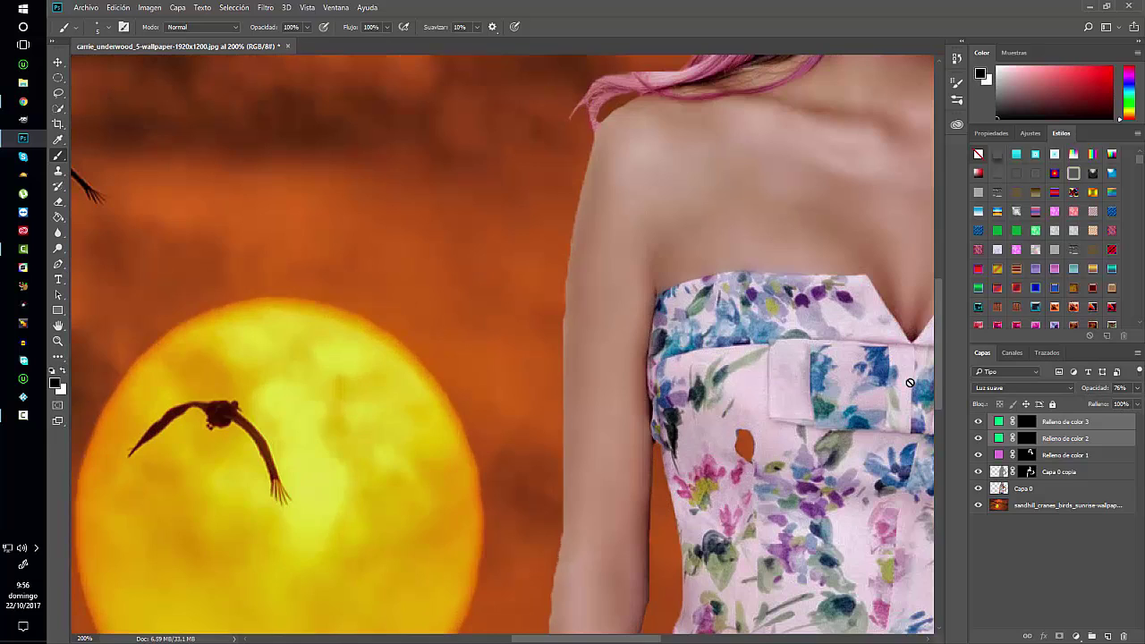
pyautogui.moveTo(632, 289); pyautogui.dragTo(309, 462)
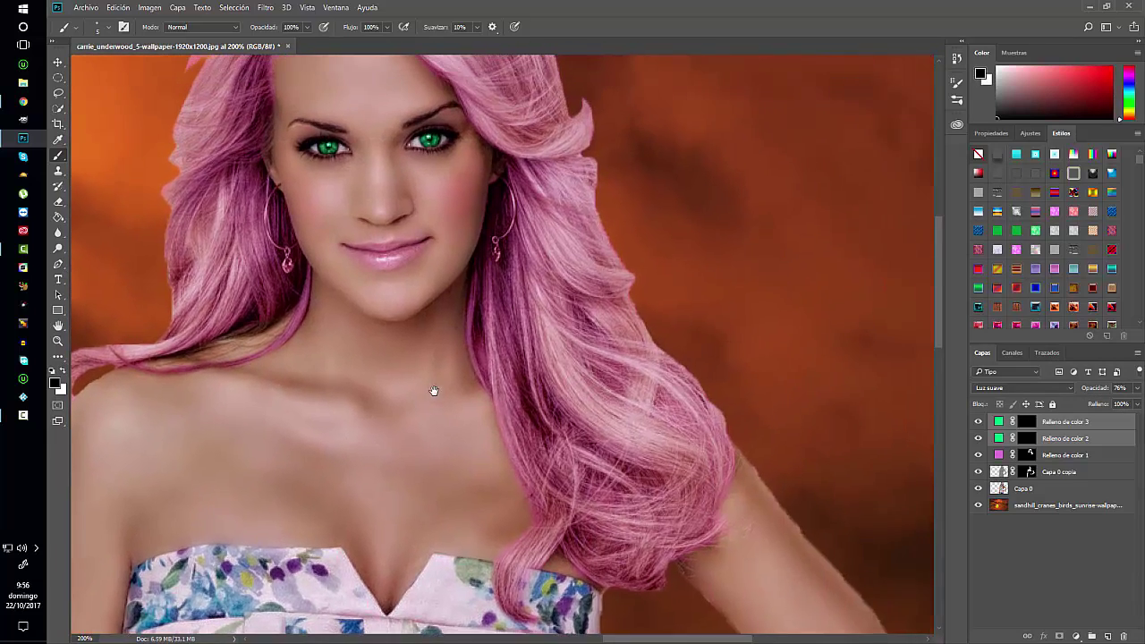
pyautogui.moveTo(434, 391); pyautogui.dragTo(537, 449)
pyautogui.hotkey('ctrl', '+')
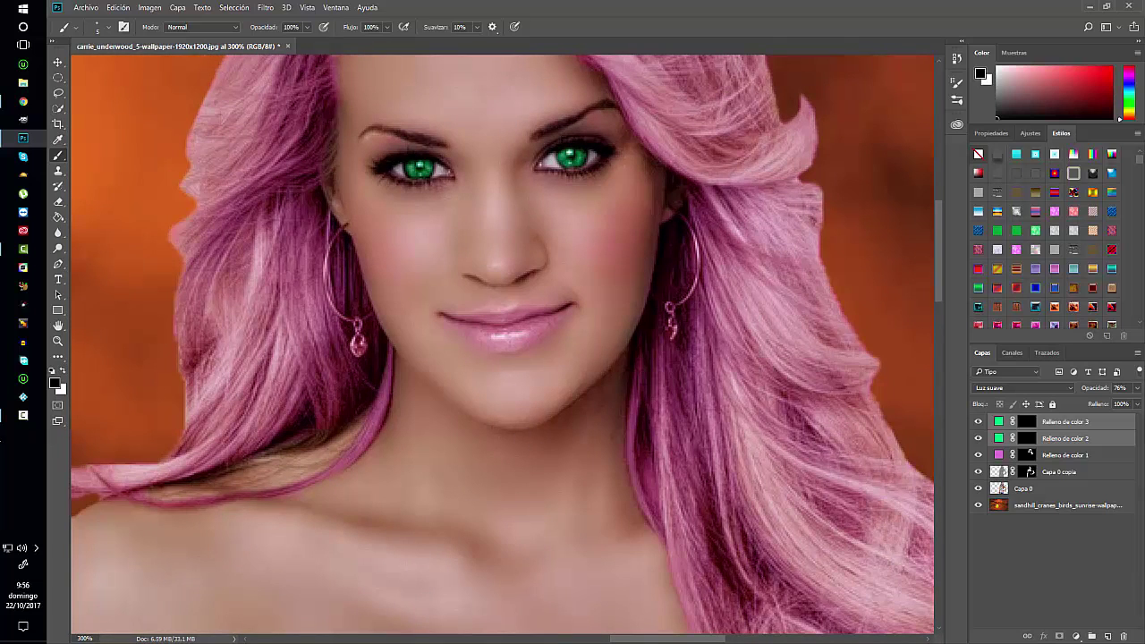
# - In Quick Mask mode with Relleno de color 3 active, paint over the upper and lower lips
pyautogui.click(58, 407)
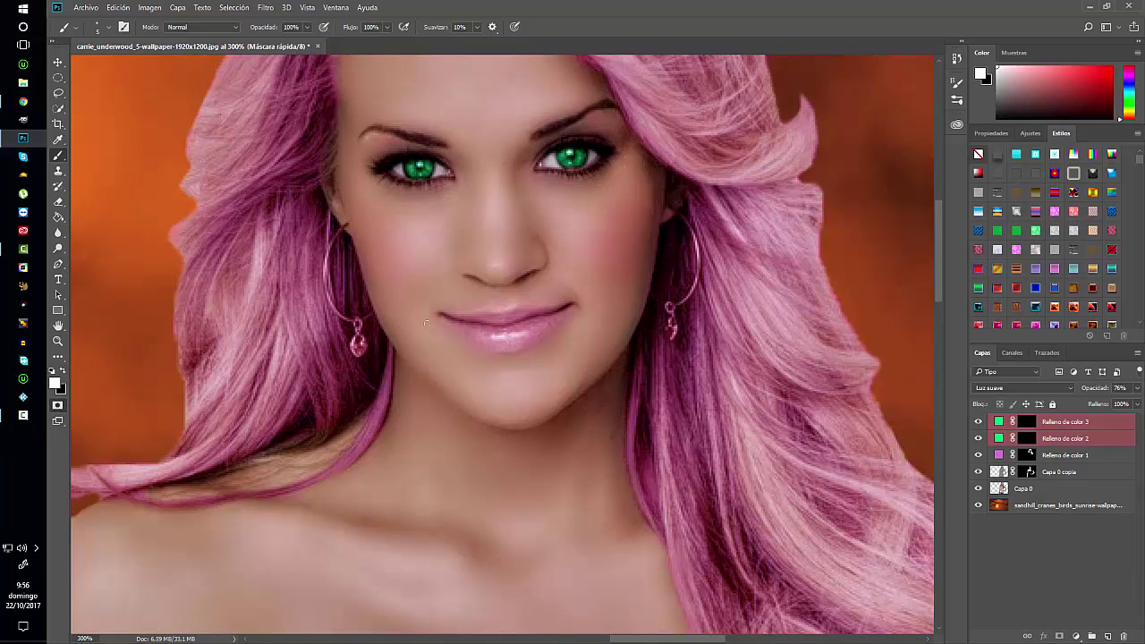
pyautogui.click(1052, 422)
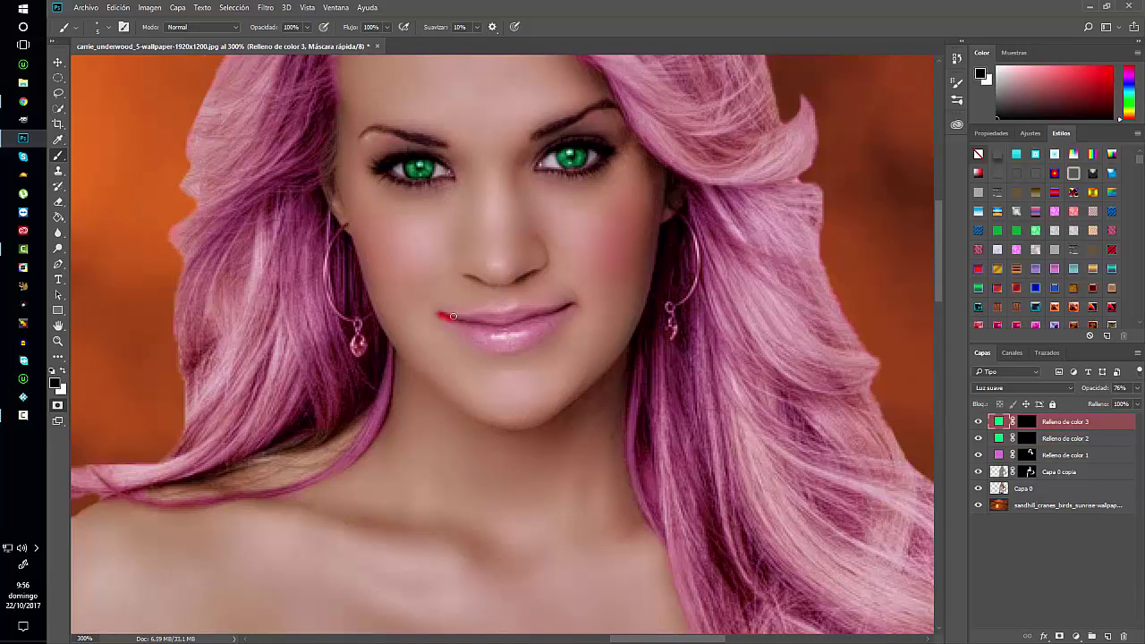
pyautogui.moveTo(458, 317); pyautogui.dragTo(456, 316)
pyautogui.moveTo(463, 316); pyautogui.dragTo(515, 315)
pyautogui.moveTo(518, 311)
pyautogui.mouseDown()
pyautogui.moveTo(559, 310)
pyautogui.moveTo(544, 331)
pyautogui.mouseUp()
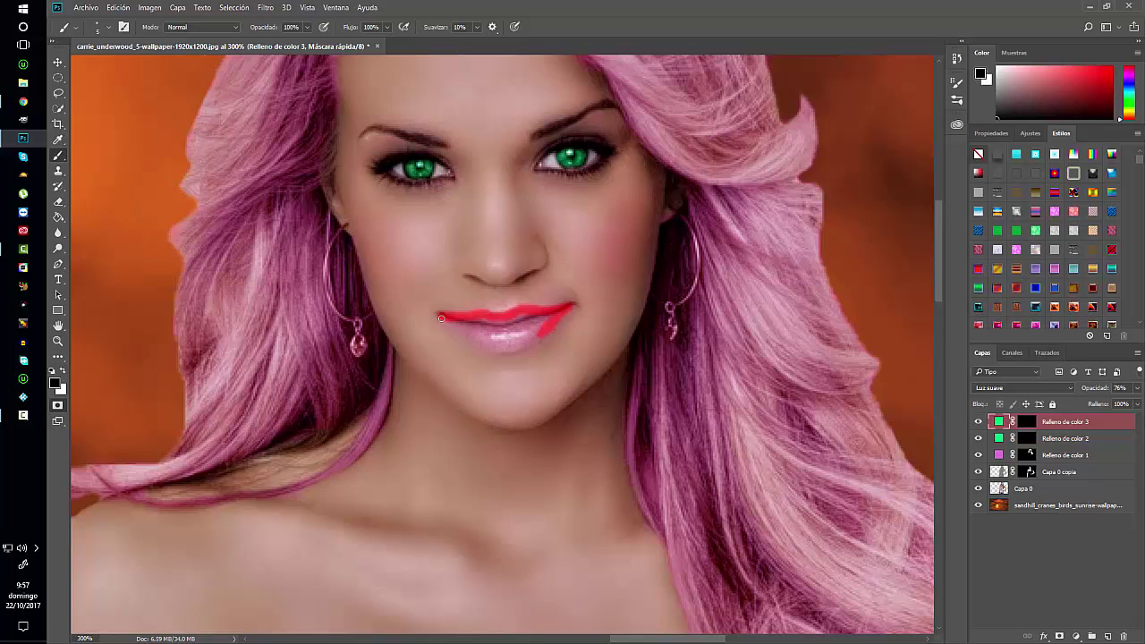
pyautogui.moveTo(441, 318)
pyautogui.mouseDown()
pyautogui.moveTo(508, 352)
pyautogui.moveTo(541, 338)
pyautogui.moveTo(492, 347)
pyautogui.moveTo(472, 333)
pyautogui.moveTo(514, 324)
pyautogui.moveTo(491, 336)
pyautogui.moveTo(535, 334)
pyautogui.moveTo(537, 312)
pyautogui.moveTo(548, 322)
pyautogui.mouseUp()
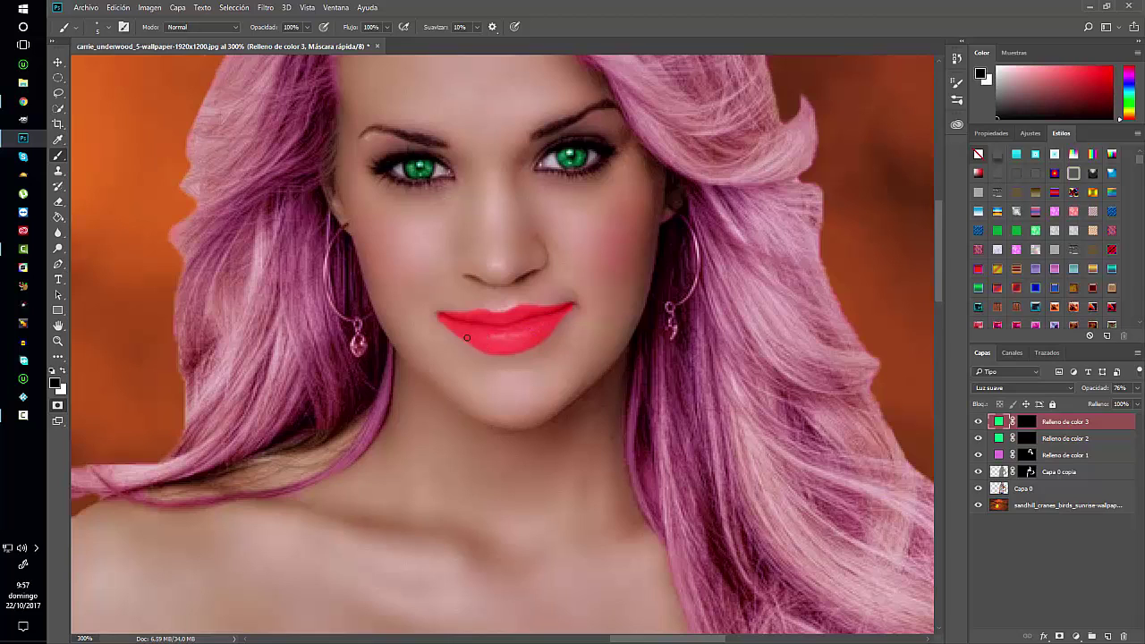
pyautogui.press('x')
pyautogui.press('x')
# - Turn the lip quick mask into a selection, cancelling a first black fill attempt
pyautogui.click(58, 405)
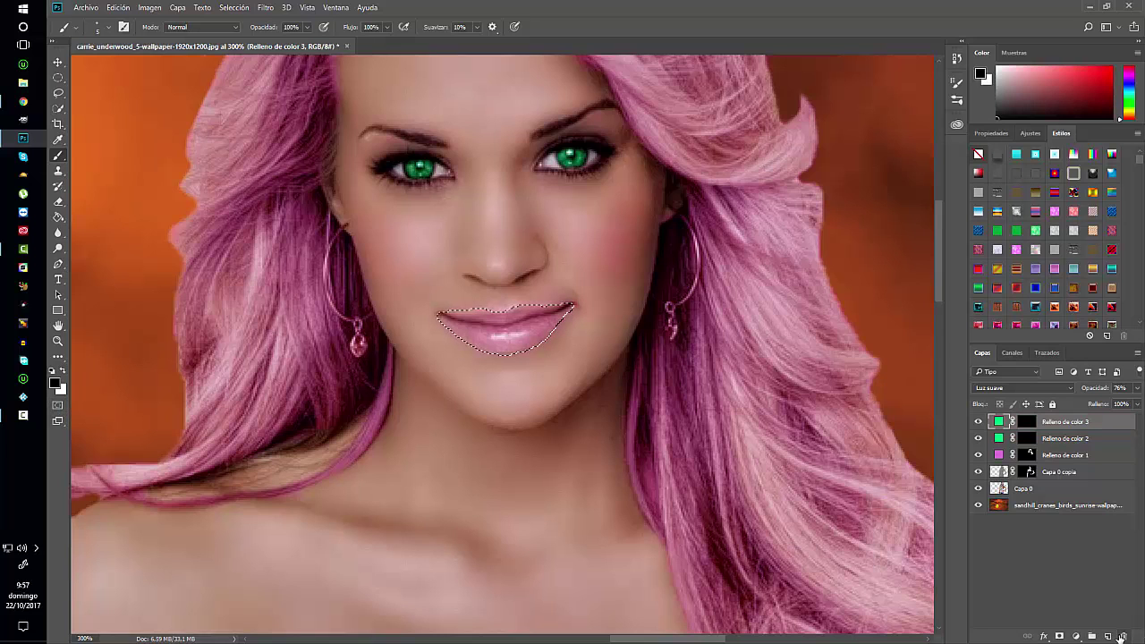
pyautogui.click(1075, 636)
pyautogui.click(1080, 383)
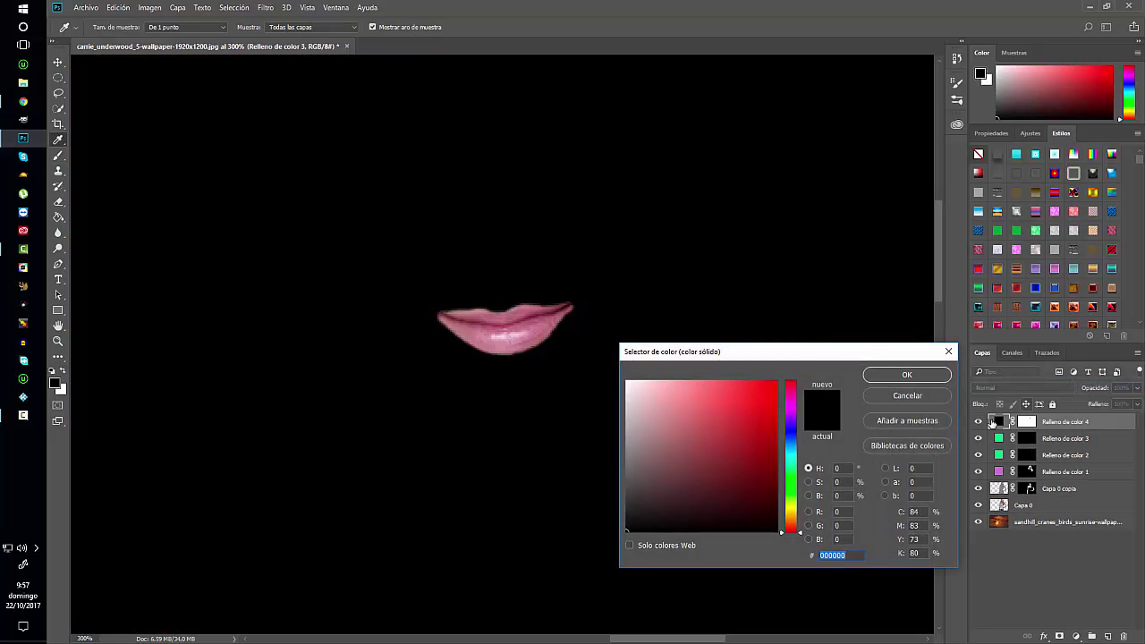
pyautogui.click(926, 399)
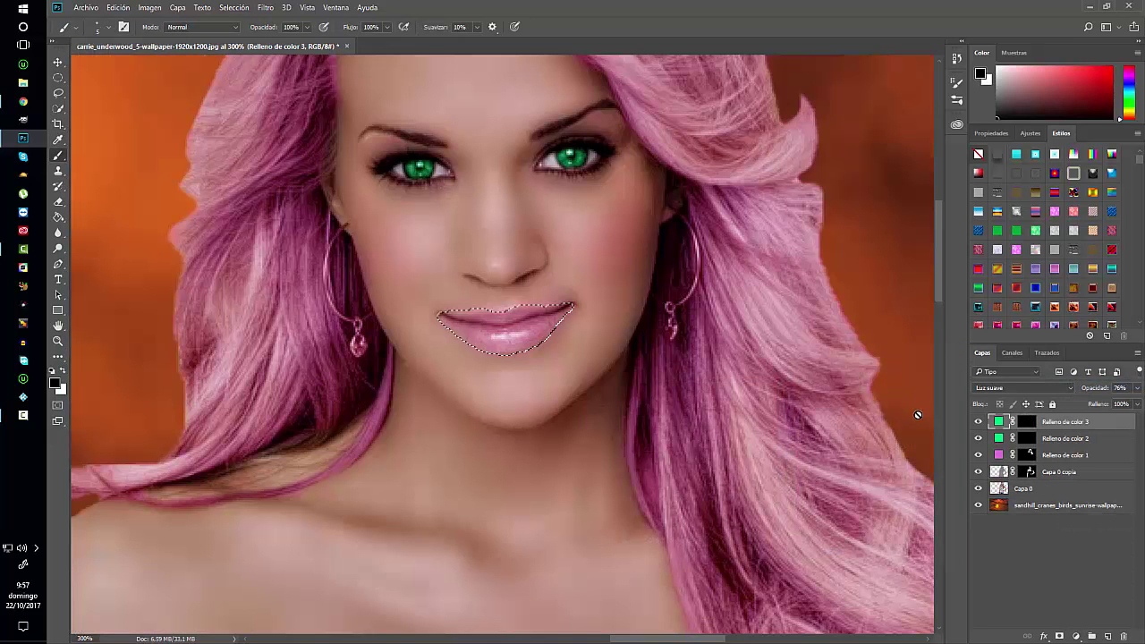
pyautogui.click(233, 7)
pyautogui.press('Escape')
# - Add a cyan Solid Color fill over the lips in Luz suave and zoom out to the whole figure
pyautogui.click(1075, 636)
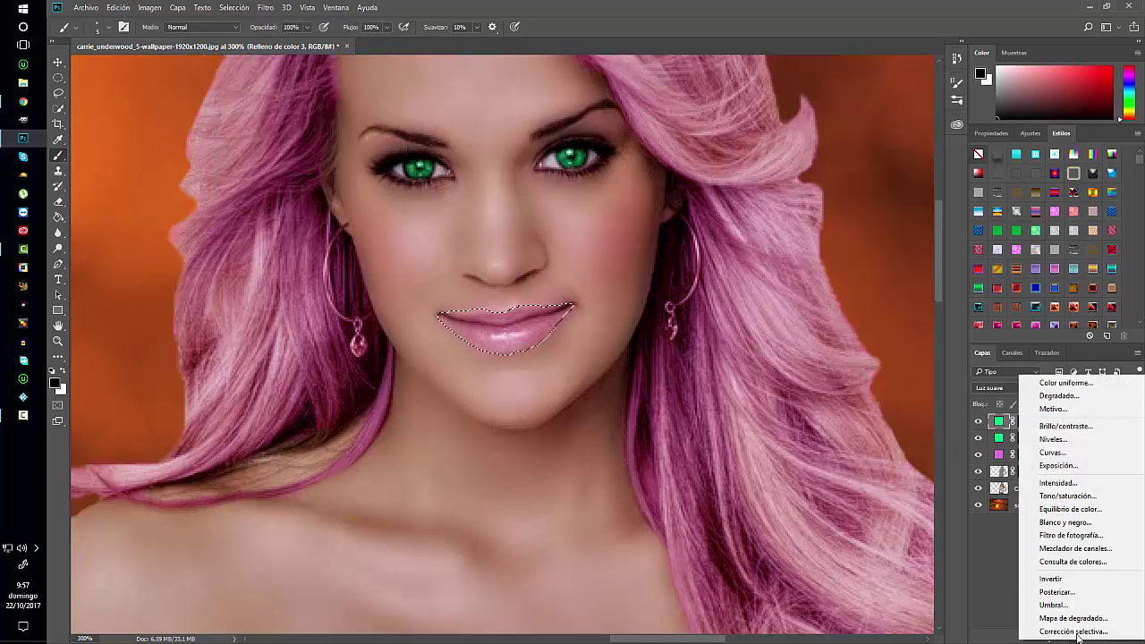
pyautogui.click(1064, 383)
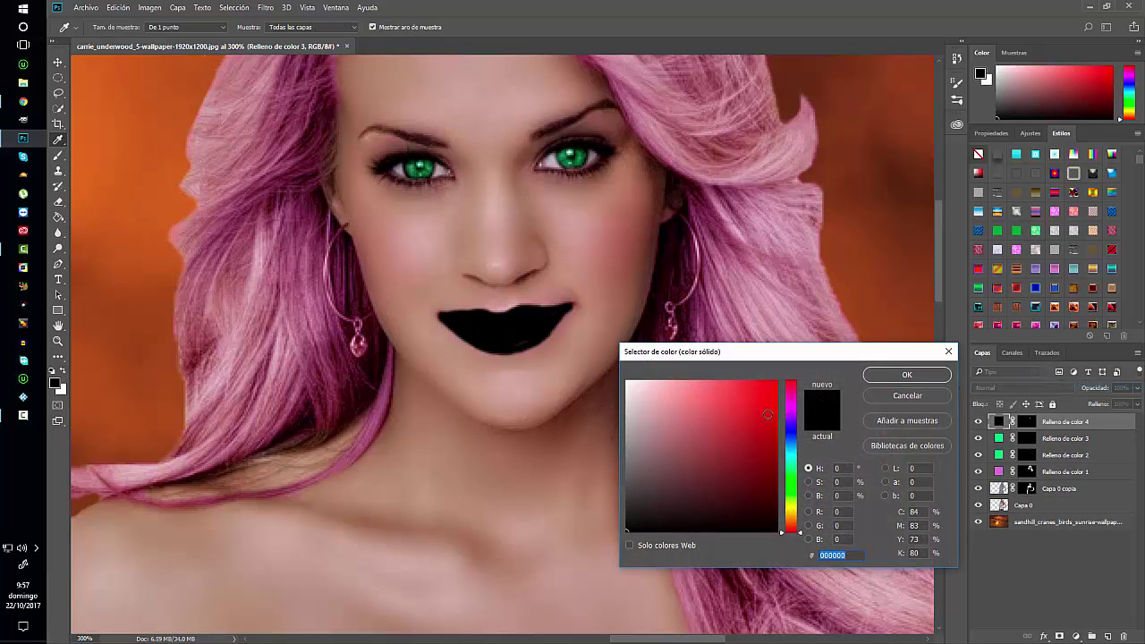
pyautogui.click(791, 453)
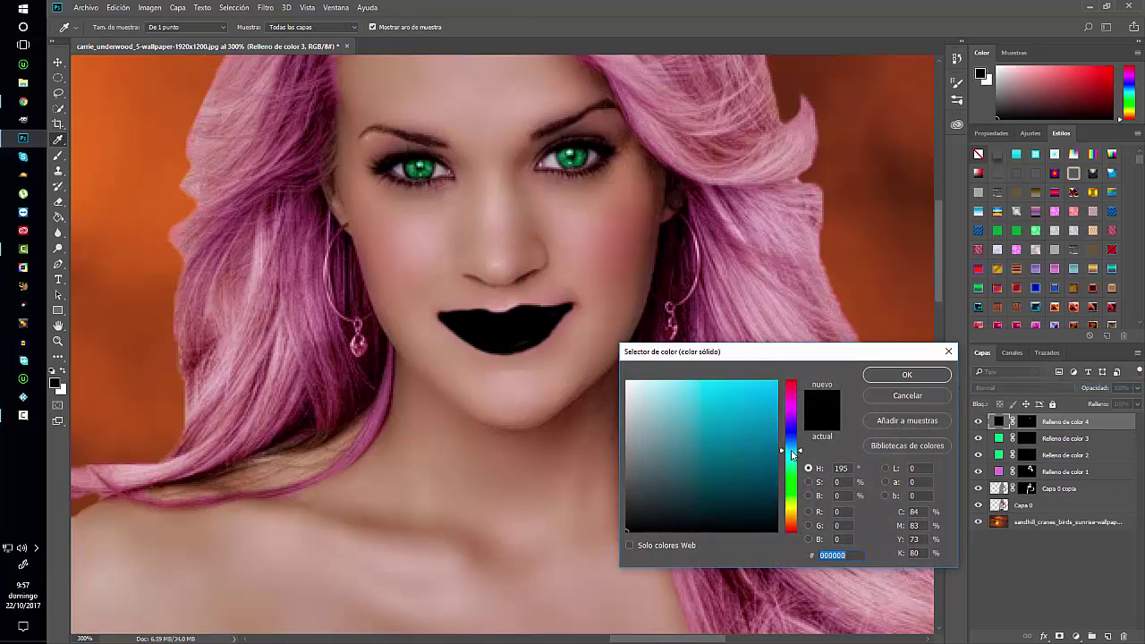
pyautogui.click(771, 404)
pyautogui.click(905, 375)
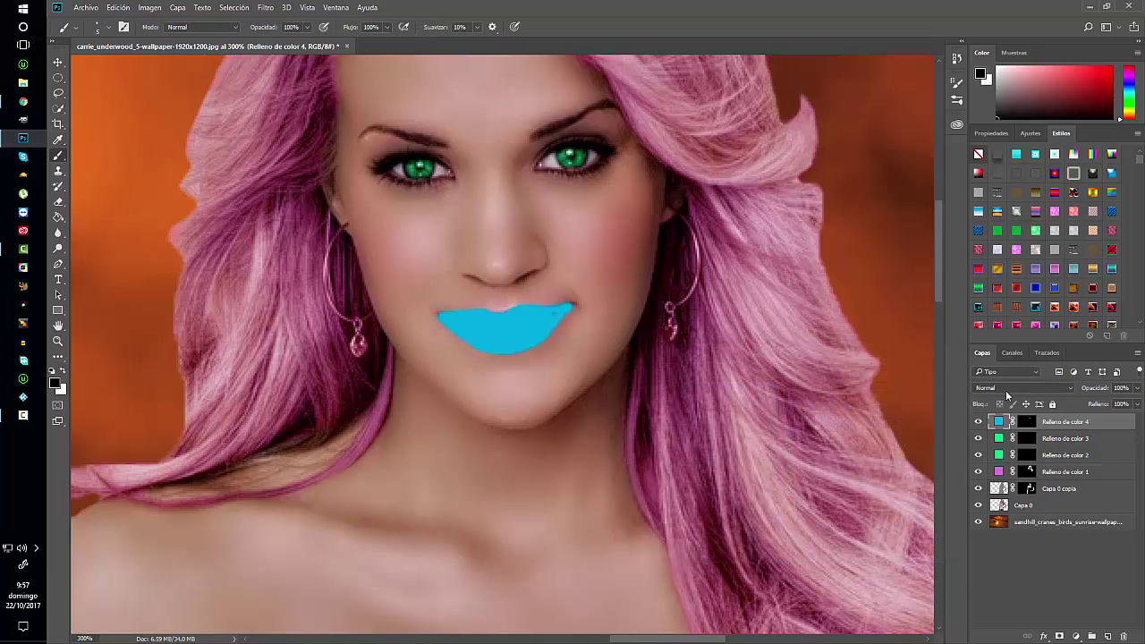
pyautogui.click(1005, 390)
pyautogui.click(1003, 512)
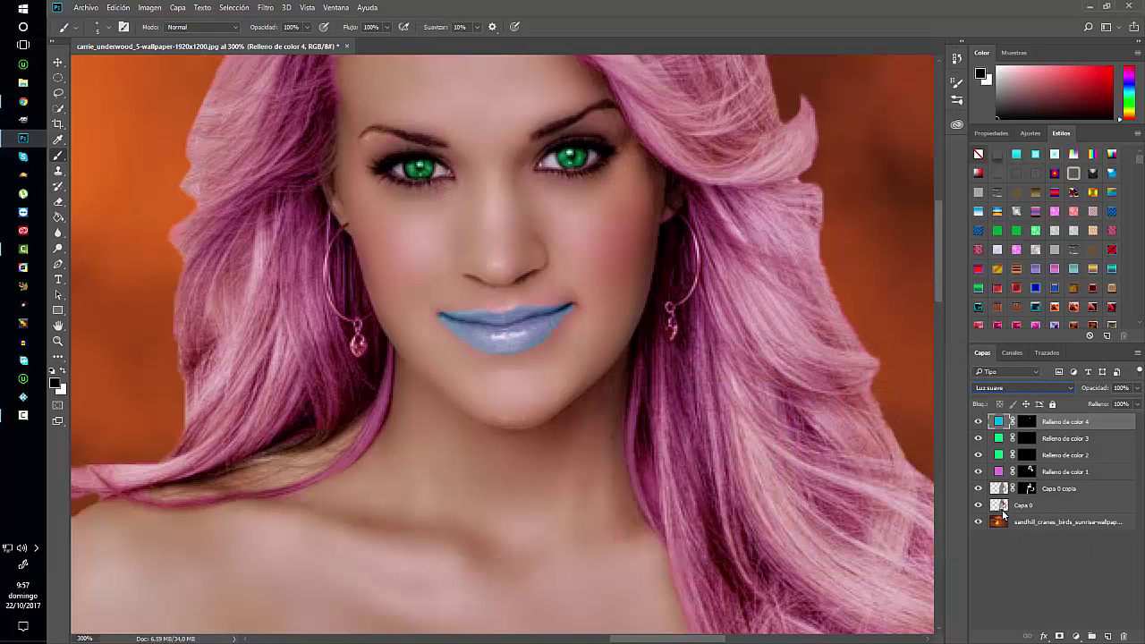
pyautogui.hotkey('ctrl', '-')
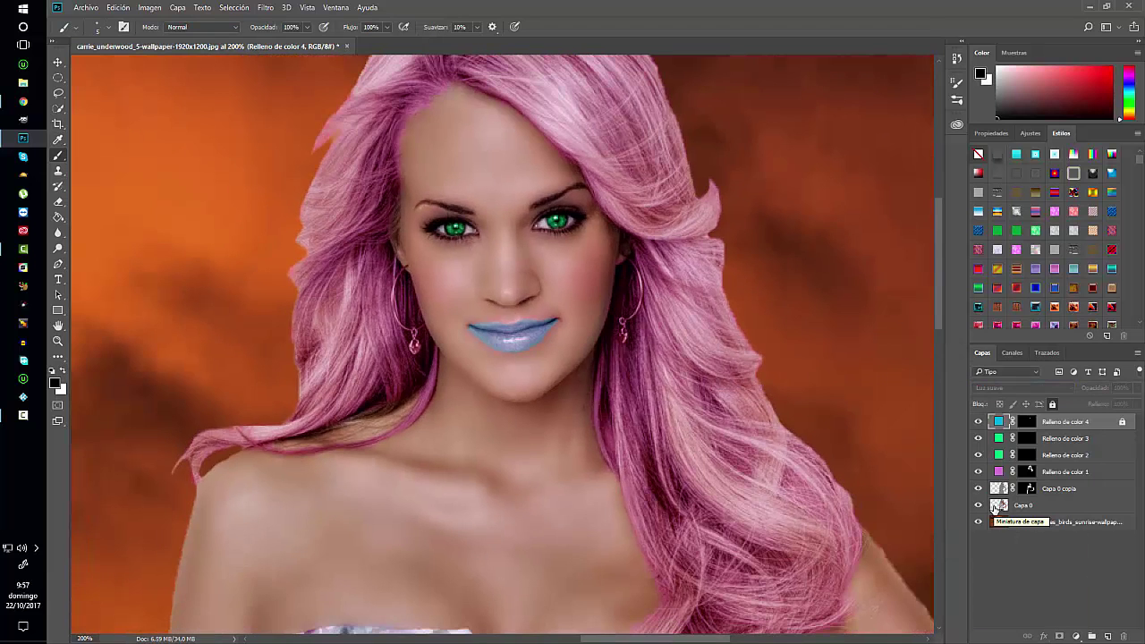
pyautogui.hotkey('ctrl', '-')
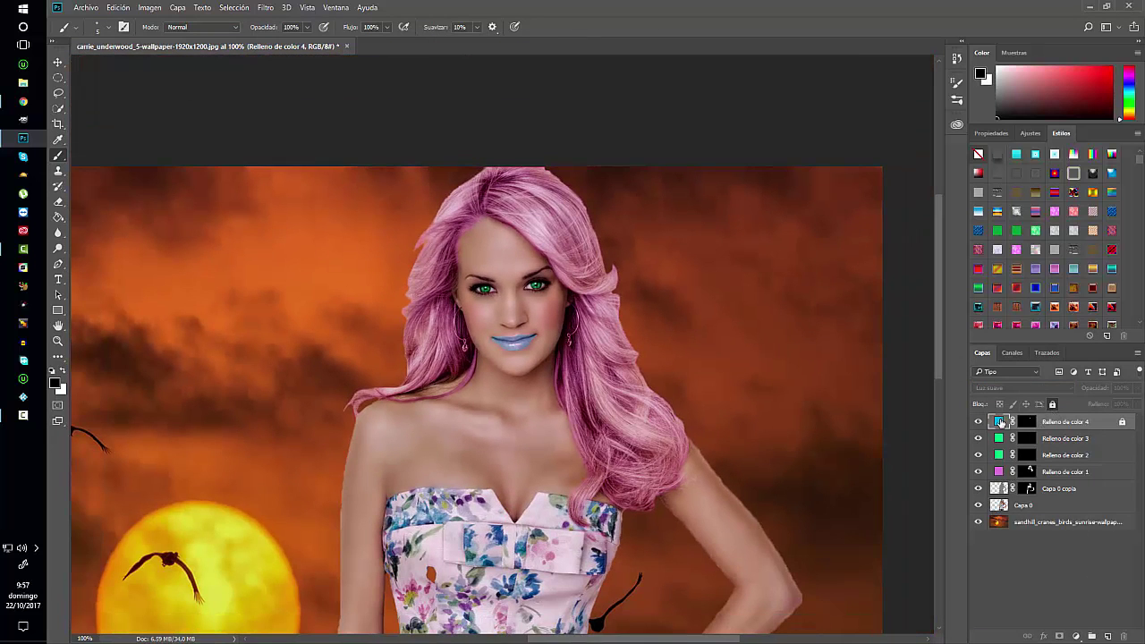
# - Change Relleno de color 4's lip colour from cyan to purple #9513df
pyautogui.doubleClick(1001, 421)
pyautogui.click(594, 250)
pyautogui.click(1053, 404)
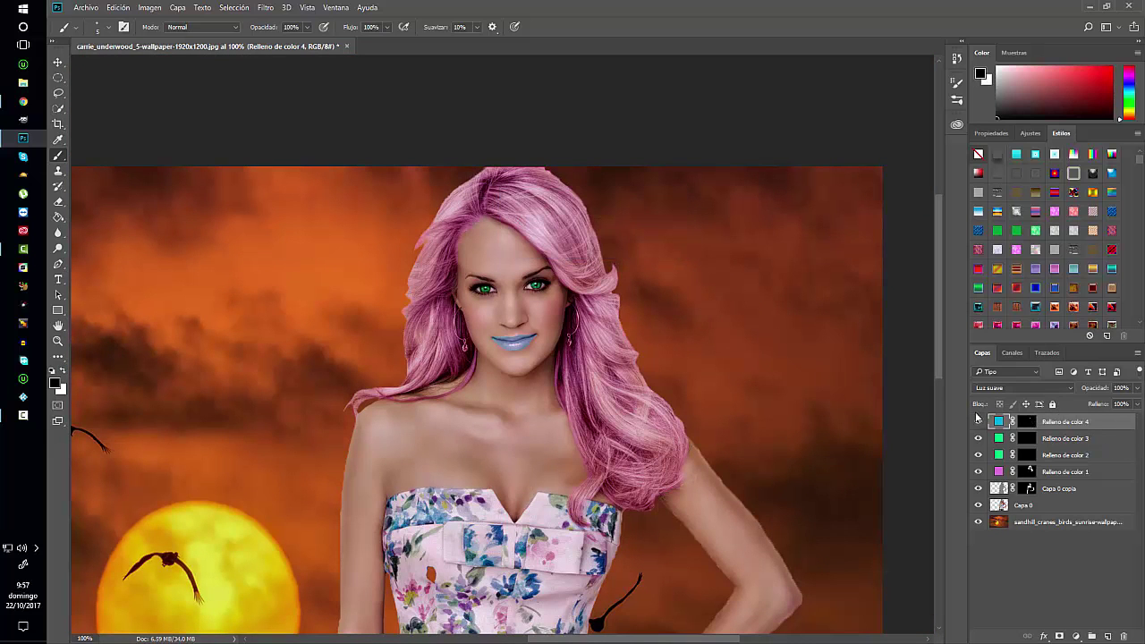
pyautogui.doubleClick(999, 421)
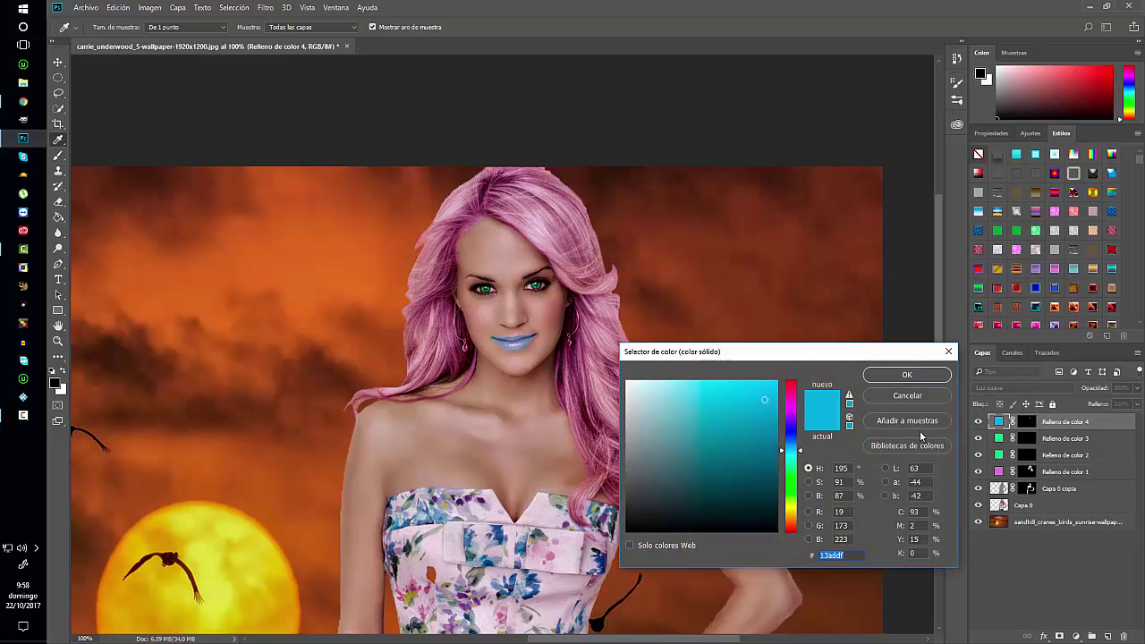
pyautogui.click(791, 416)
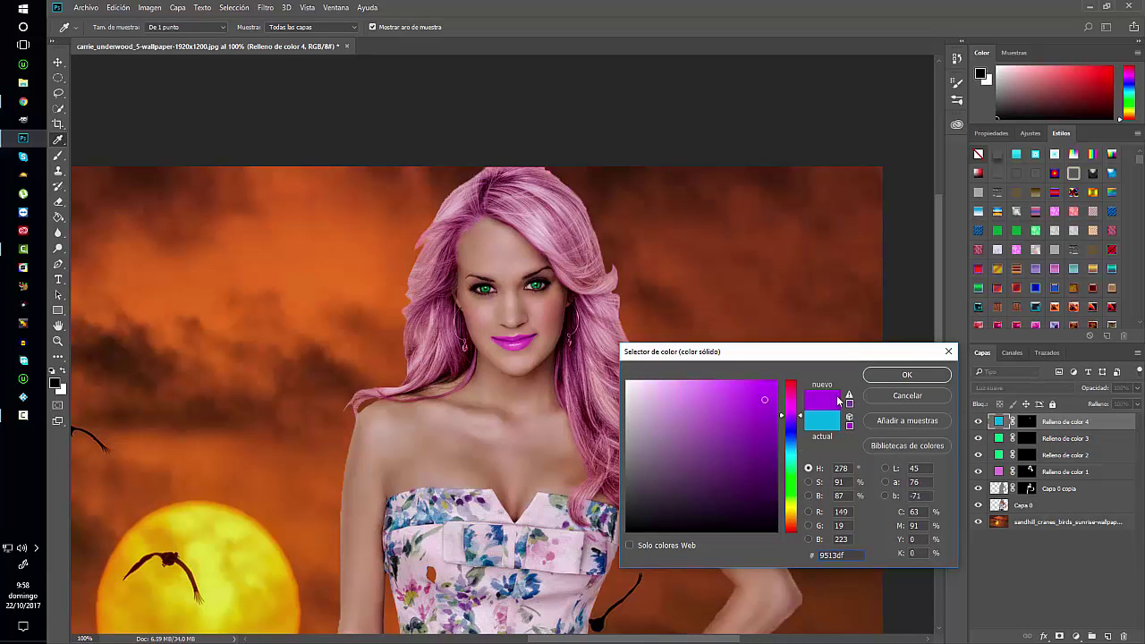
pyautogui.click(880, 376)
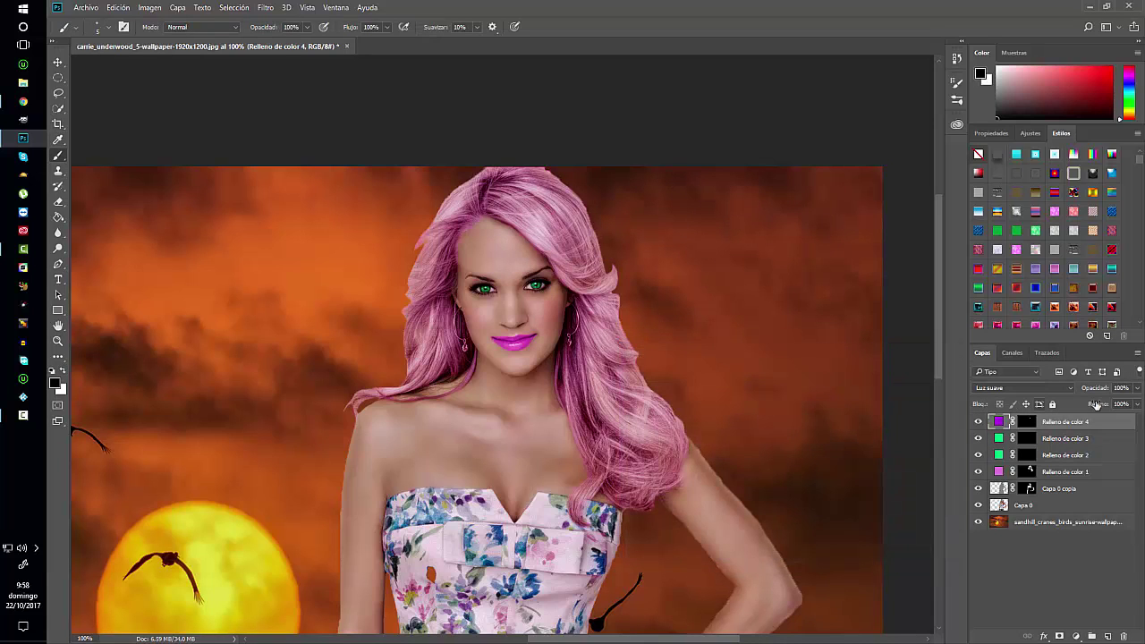
# - Apply Desenfoque gaussiano to the lip fill as a smart filter
pyautogui.click(265, 7)
pyautogui.moveTo(283, 139)
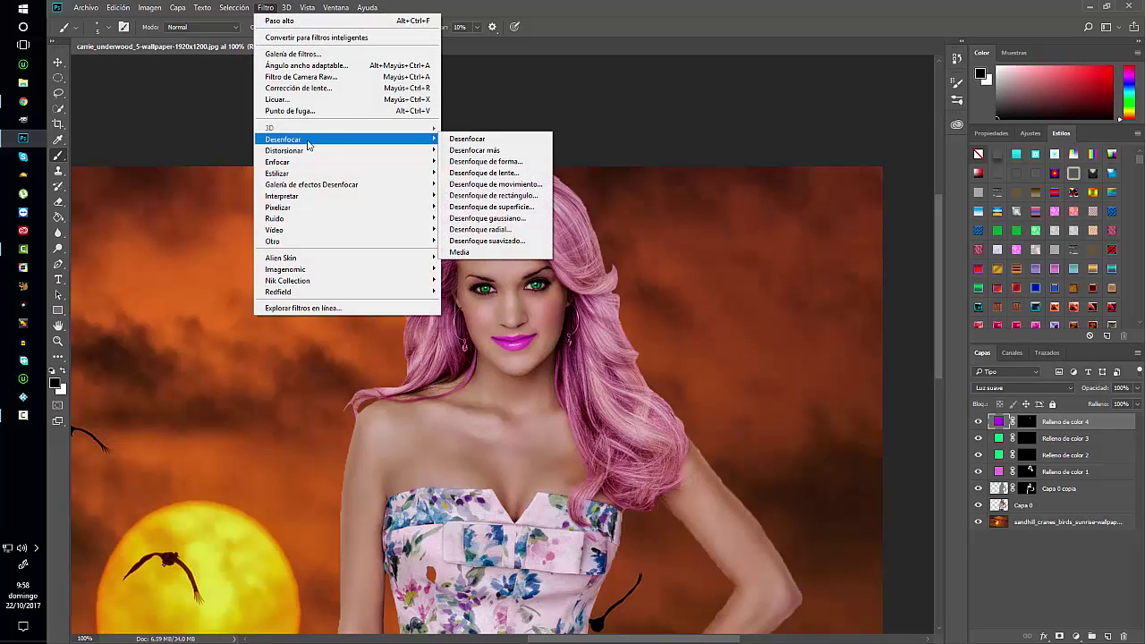
pyautogui.click(499, 221)
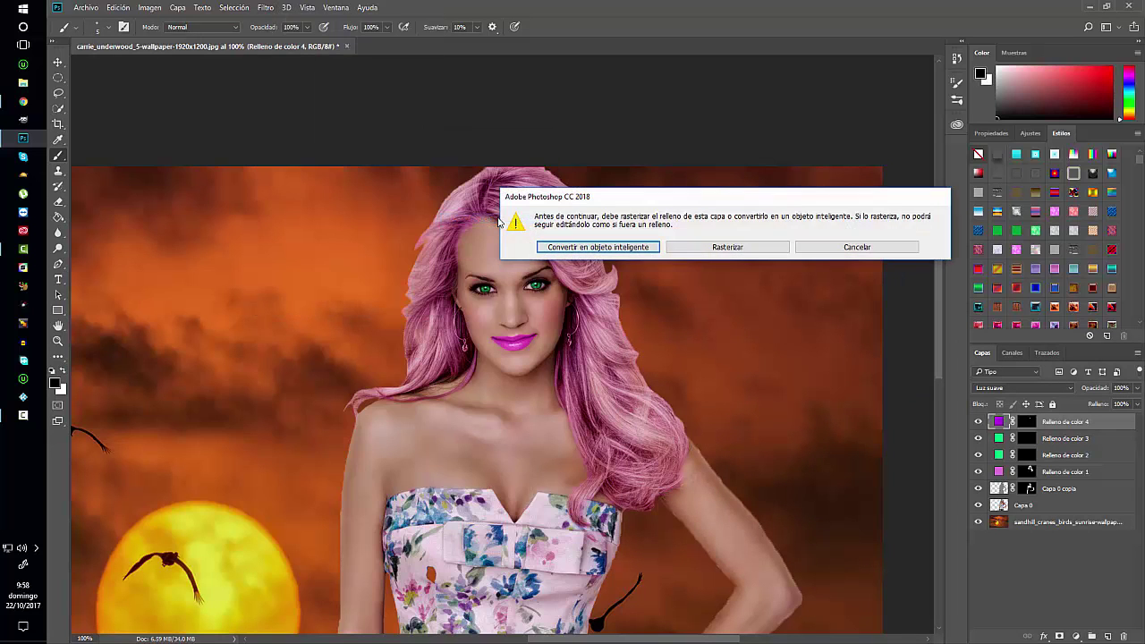
pyautogui.click(599, 250)
pyautogui.moveTo(566, 203); pyautogui.dragTo(540, 265)
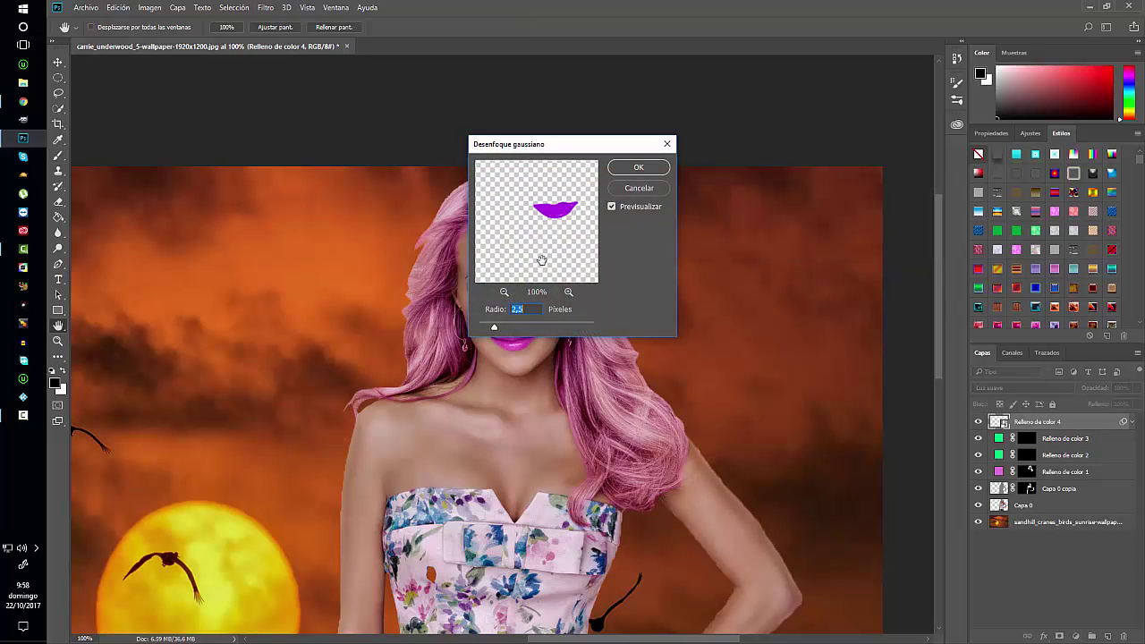
pyautogui.click(638, 168)
pyautogui.press('b')
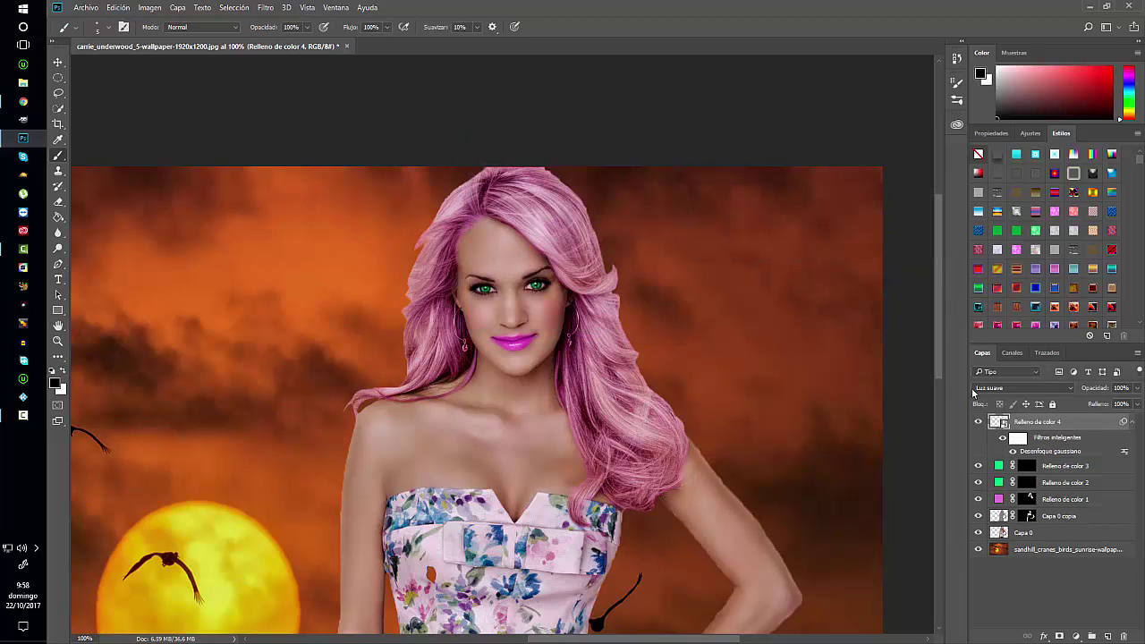
# - Lower the lip layer's opacity to 50% and compare it with the colour hidden and shown
pyautogui.moveTo(1138, 394); pyautogui.dragTo(1121, 405)
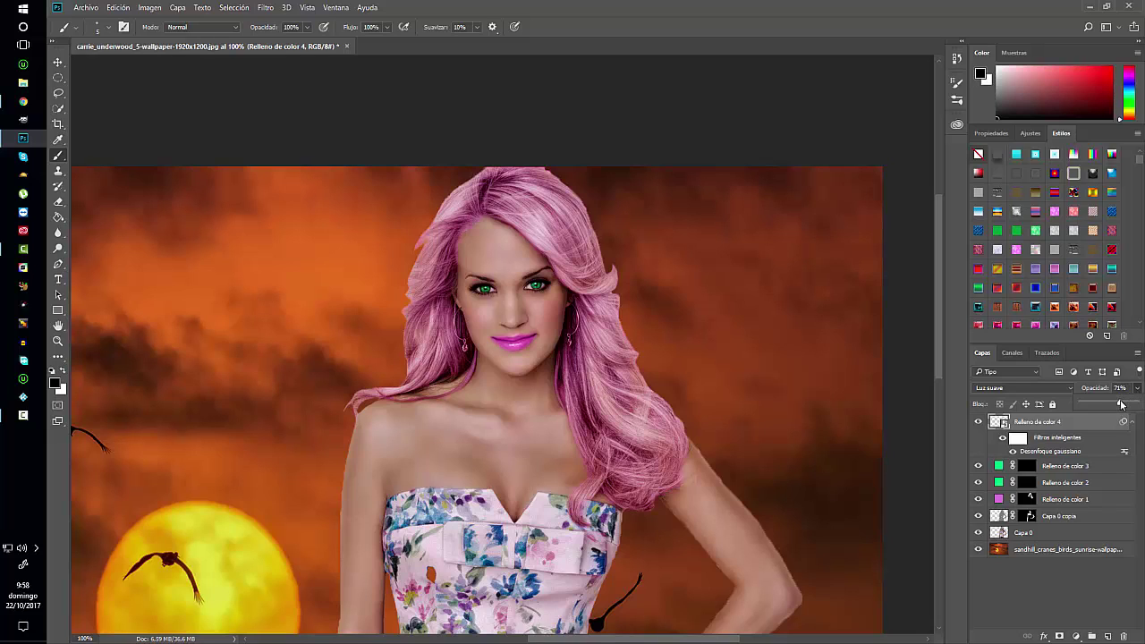
pyautogui.moveTo(1121, 405); pyautogui.dragTo(1109, 405)
pyautogui.click(978, 421)
pyautogui.click(977, 421)
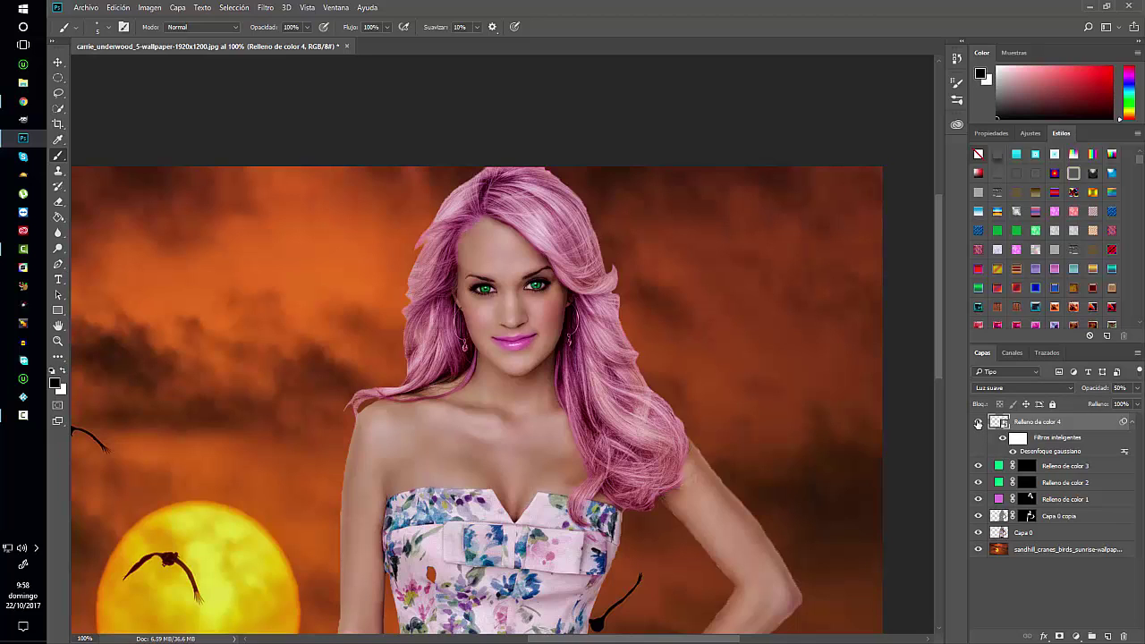
pyautogui.click(1131, 422)
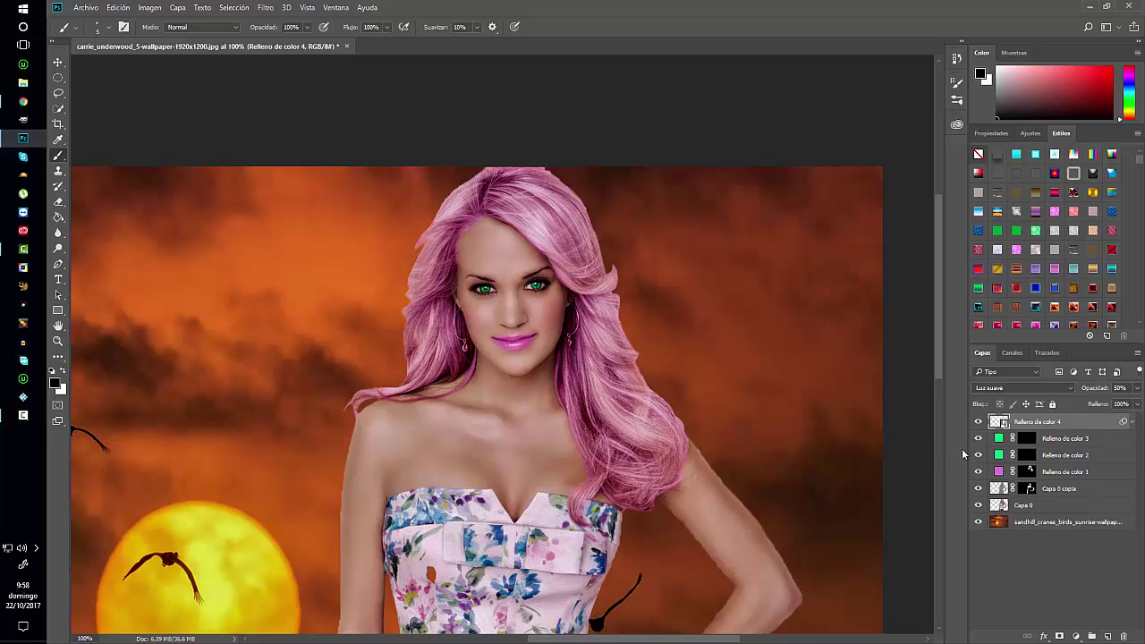
# - Stamp the visible woman into new layer Capa 1, hiding the layers beneath but keeping the sunset visible
pyautogui.hotkey('ctrl', '-')
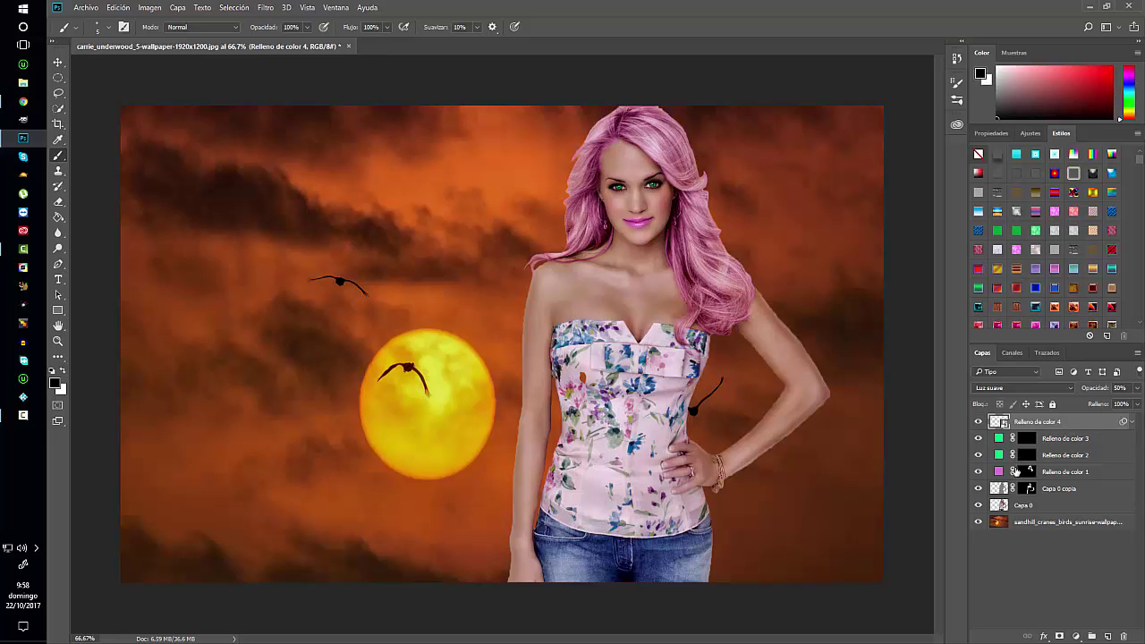
pyautogui.click(977, 522)
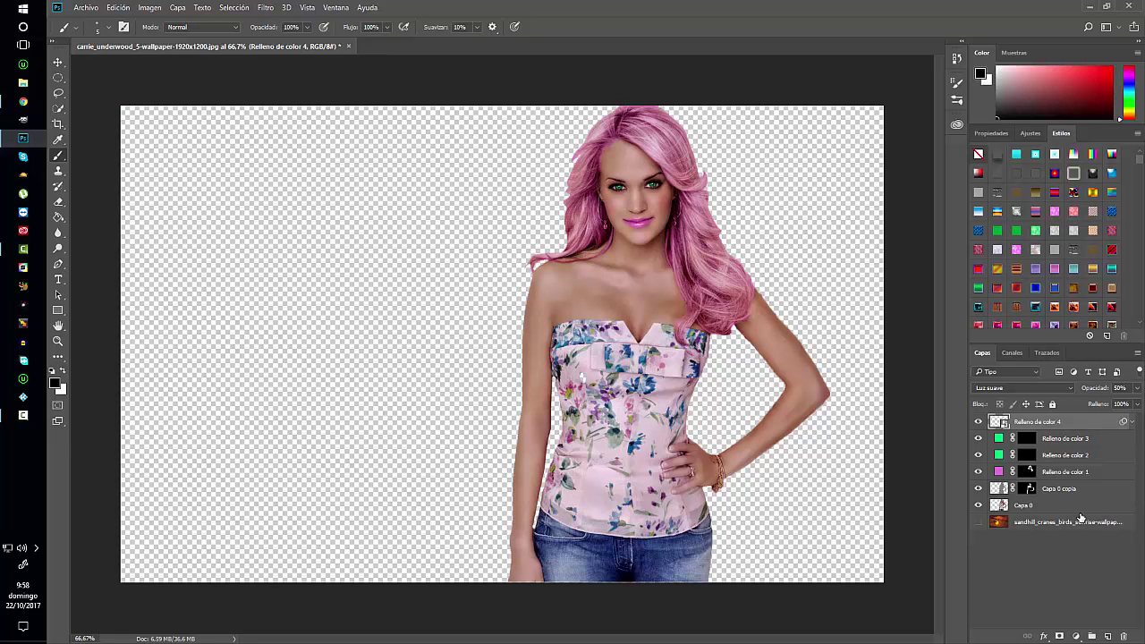
pyautogui.hotkey('ctrl', 'shift', 'alt', 'n')
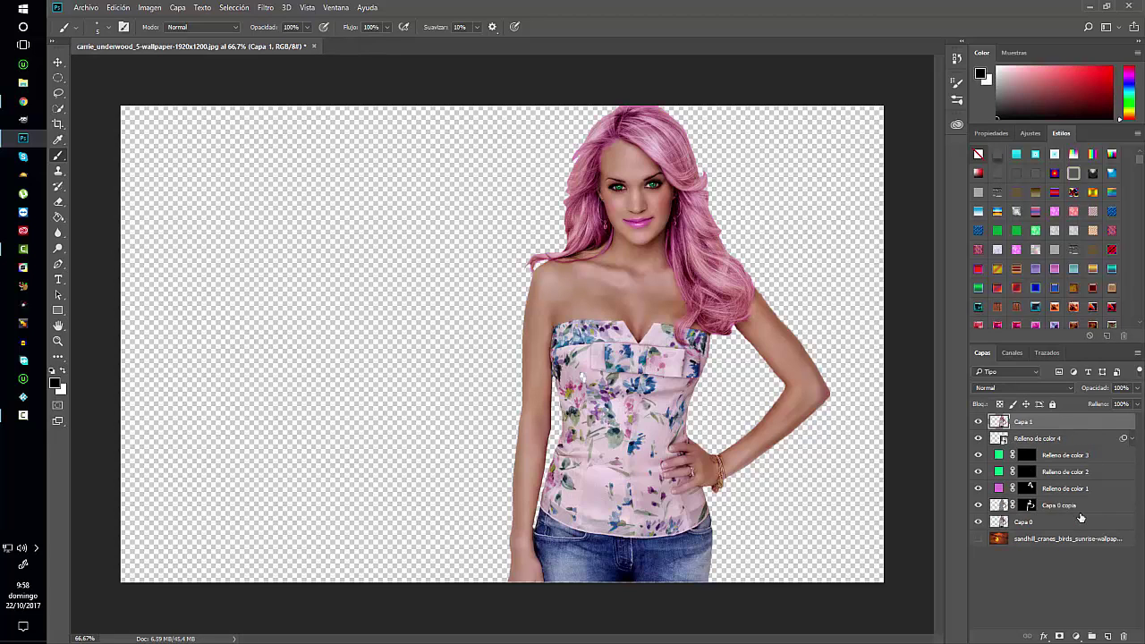
pyautogui.moveTo(978, 439); pyautogui.dragTo(978, 527)
pyautogui.click(977, 538)
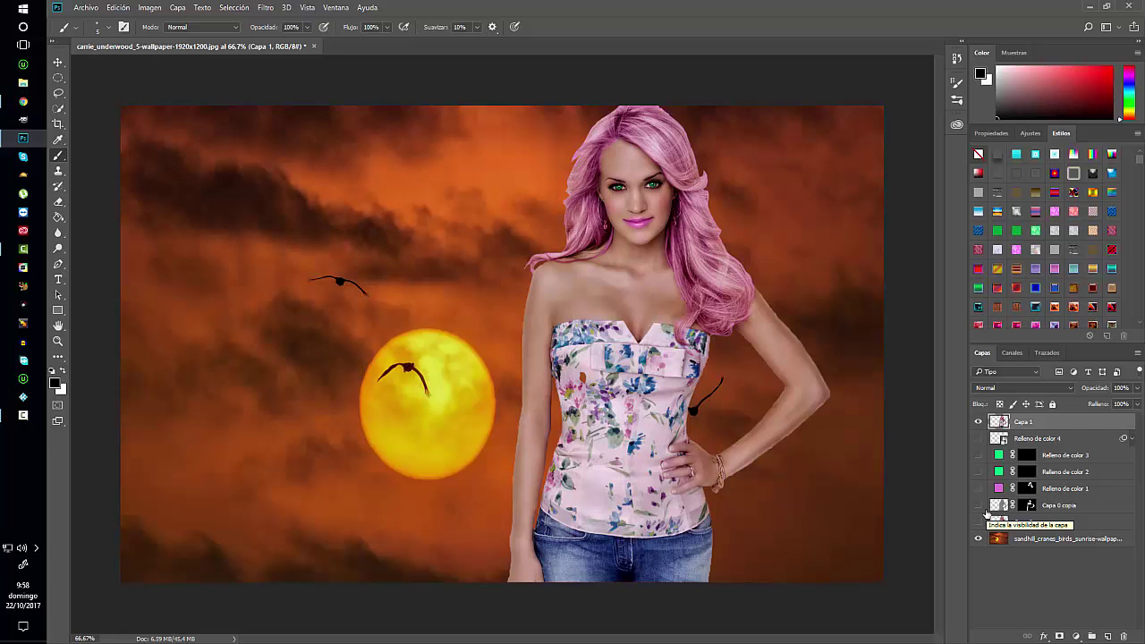
# - Apply the Color Efex Pro 4 Dark Contrasts filter to the woman layer
pyautogui.click(267, 9)
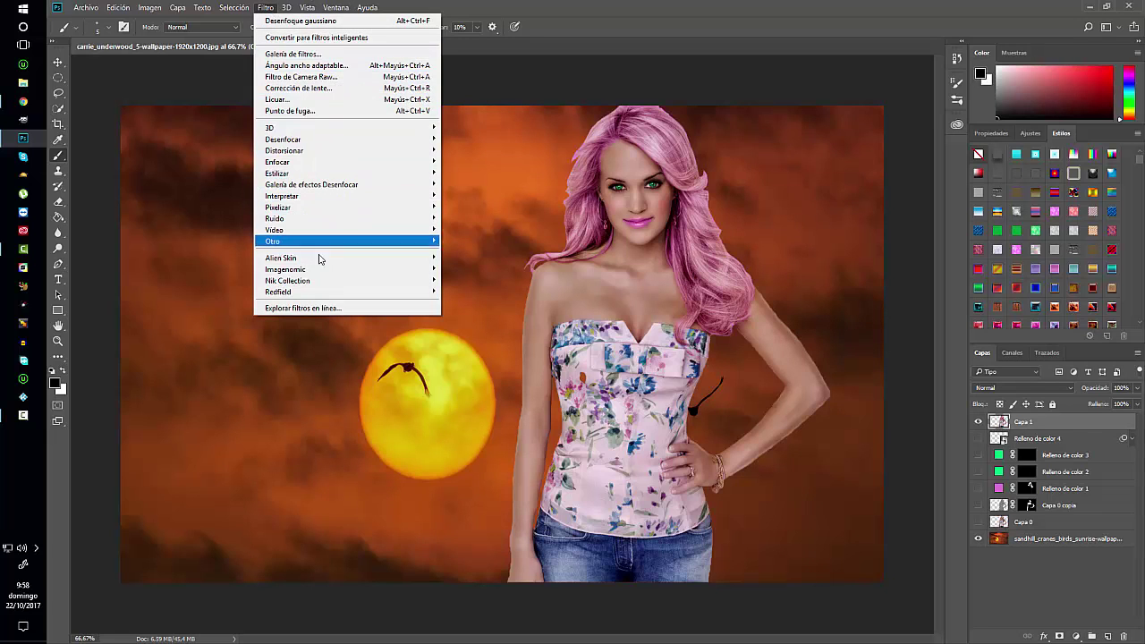
pyautogui.moveTo(287, 281)
pyautogui.click(469, 290)
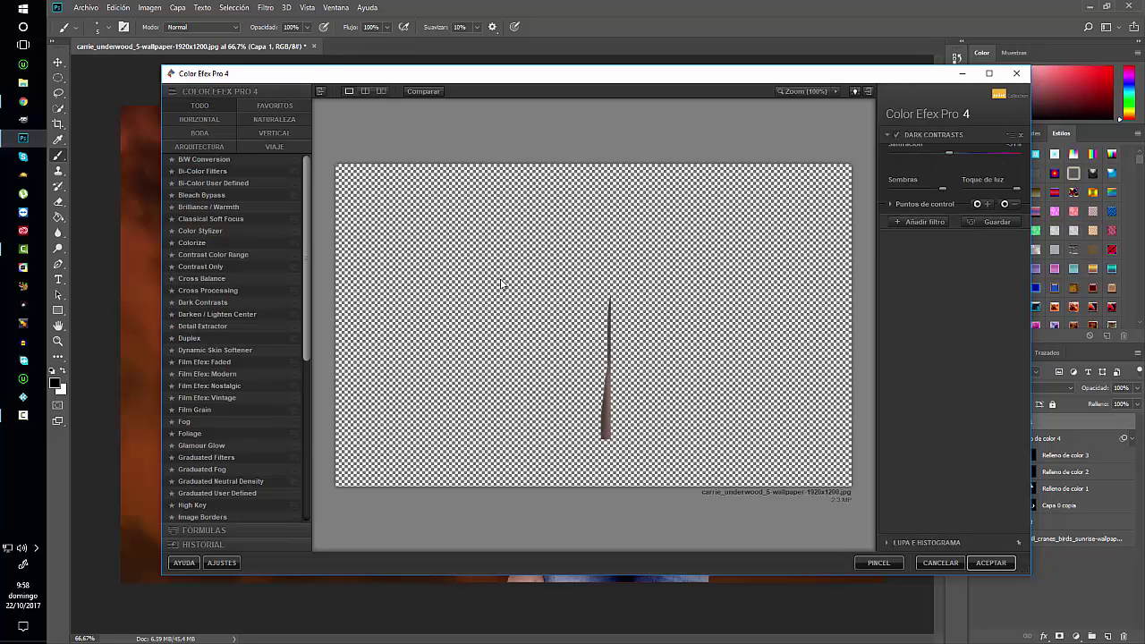
pyautogui.click(989, 563)
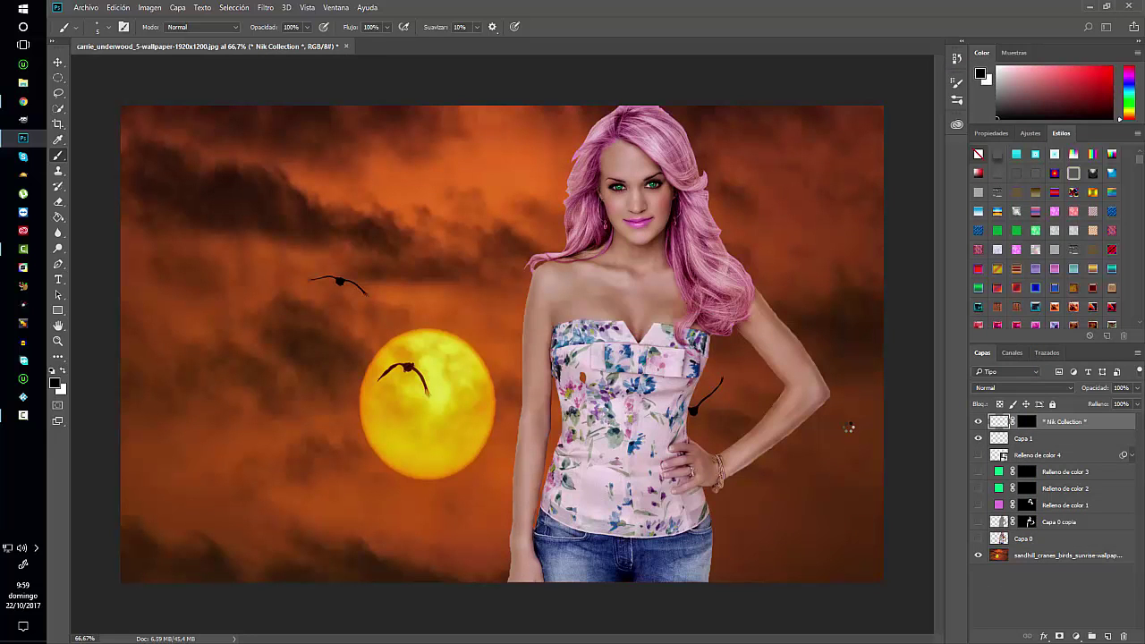
# - Lower the Dark Contrasts layer to 60% opacity and compare it with the original
pyautogui.click(1137, 388)
pyautogui.moveTo(1133, 404); pyautogui.dragTo(1113, 405)
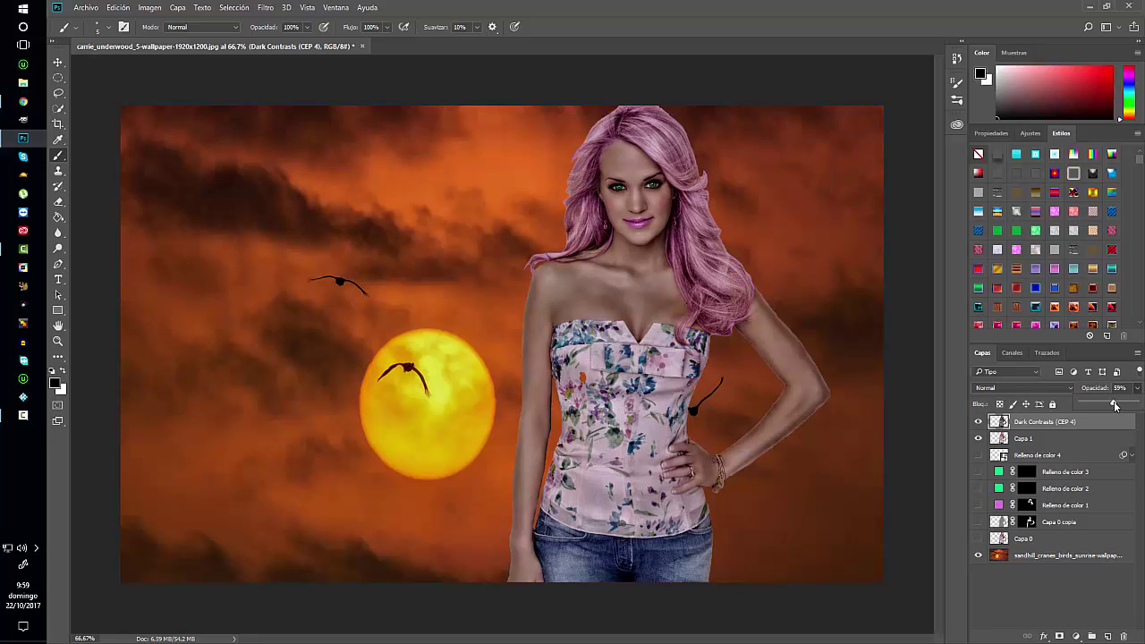
pyautogui.click(1097, 393)
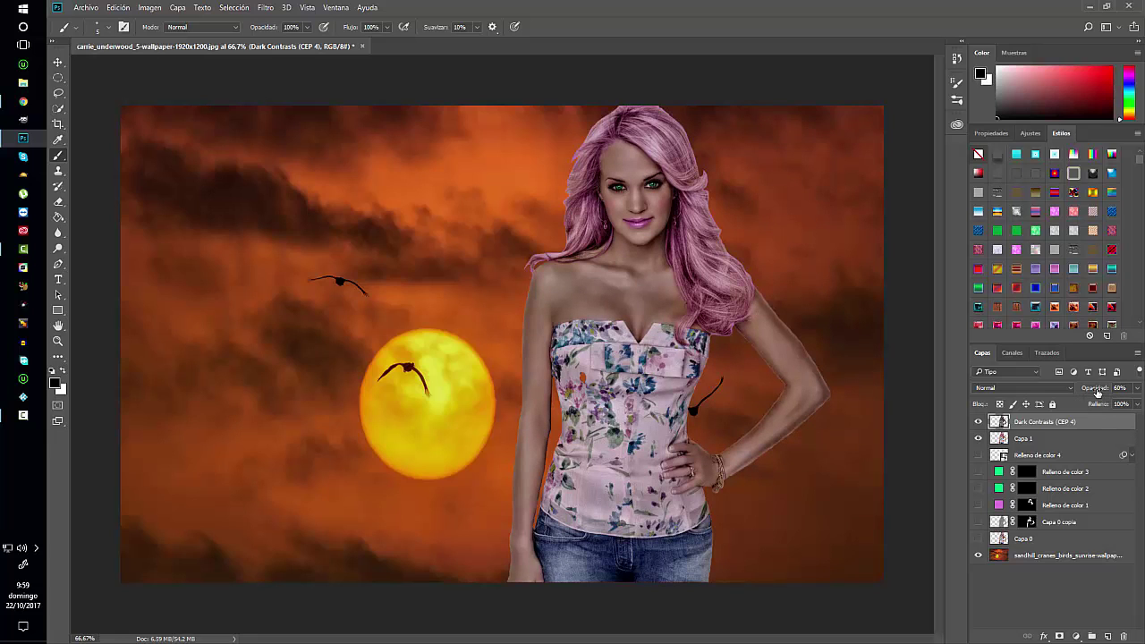
pyautogui.click(977, 441)
# - Merge the Dark Contrasts layer down into Capa 1 and load the woman's outline, checking Contract settings
pyautogui.rightClick(1035, 423)
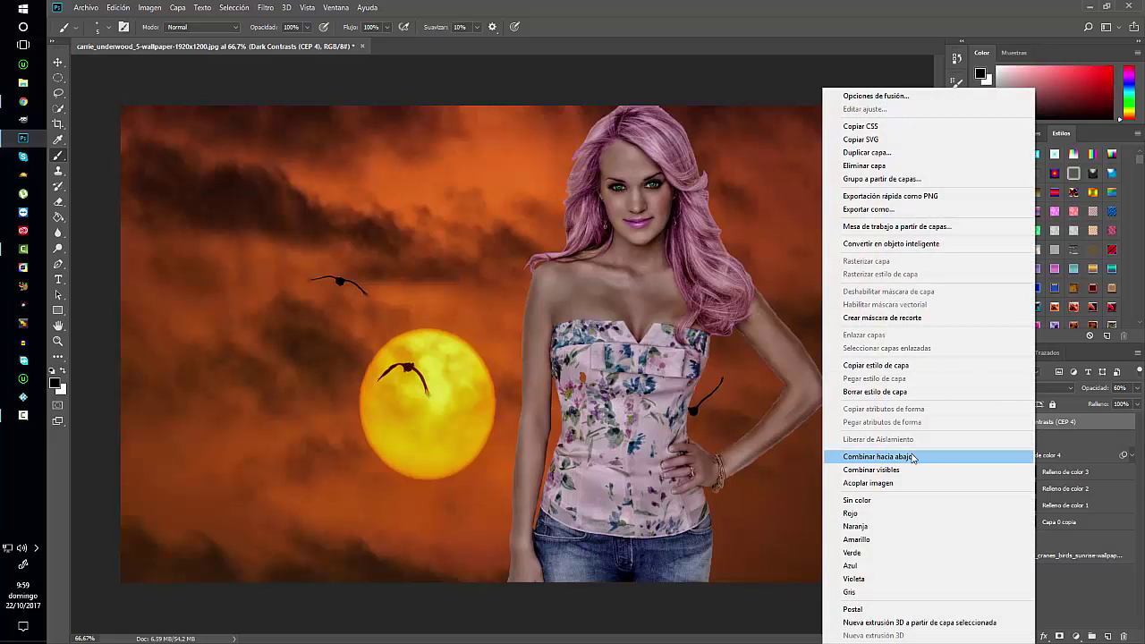
pyautogui.click(947, 456)
pyautogui.keyDown('ctrl'); pyautogui.click(1002, 423); pyautogui.keyUp('ctrl')
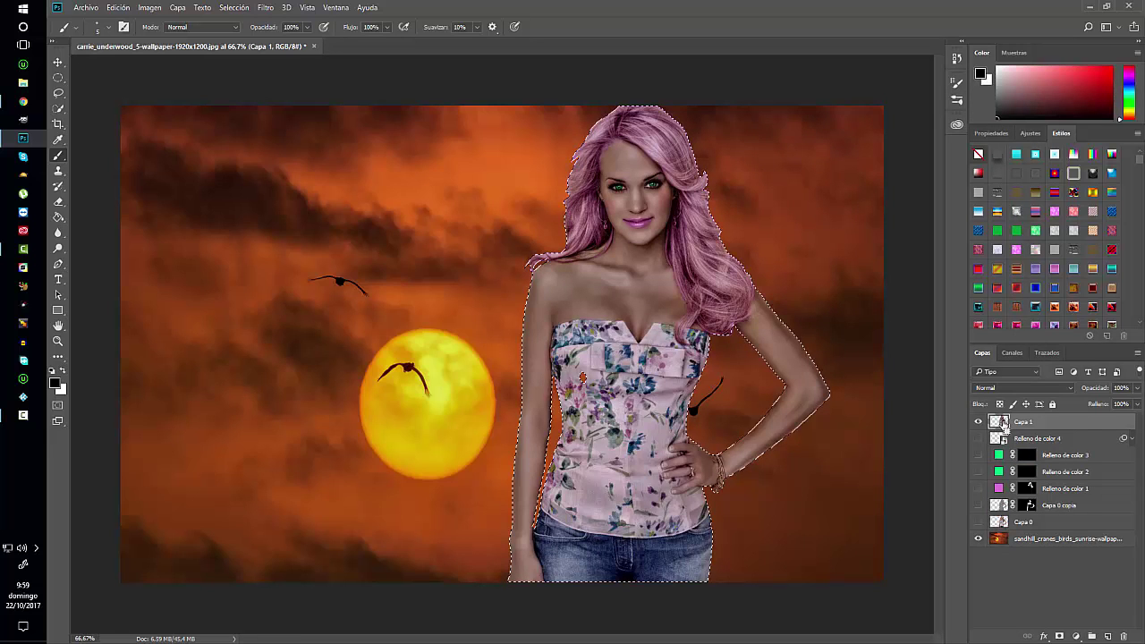
pyautogui.click(240, 7)
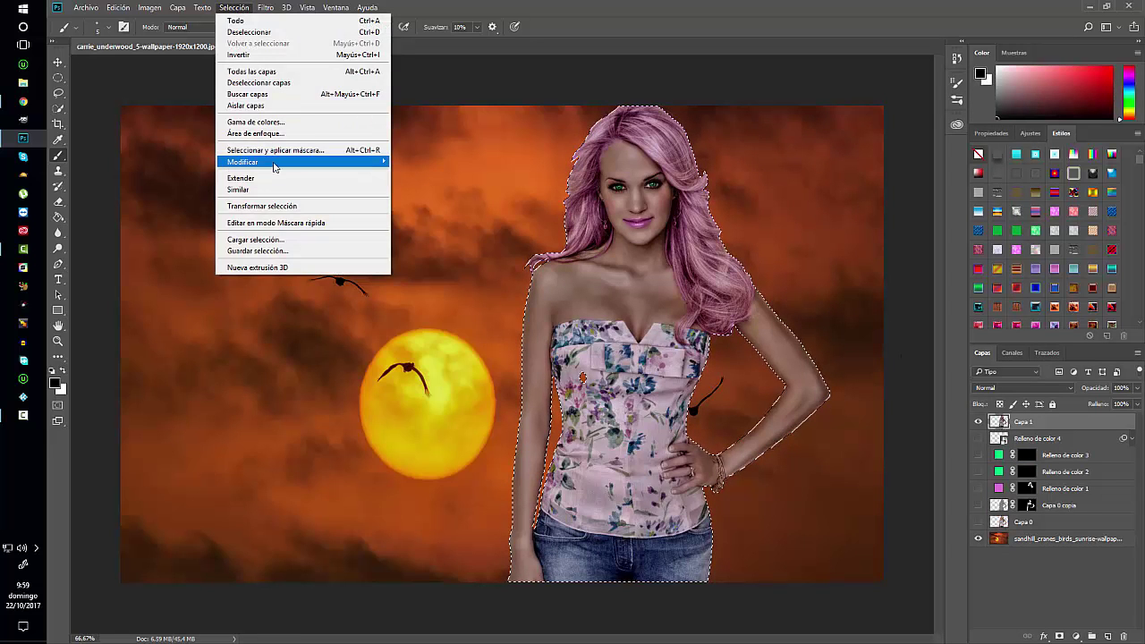
pyautogui.click(430, 196)
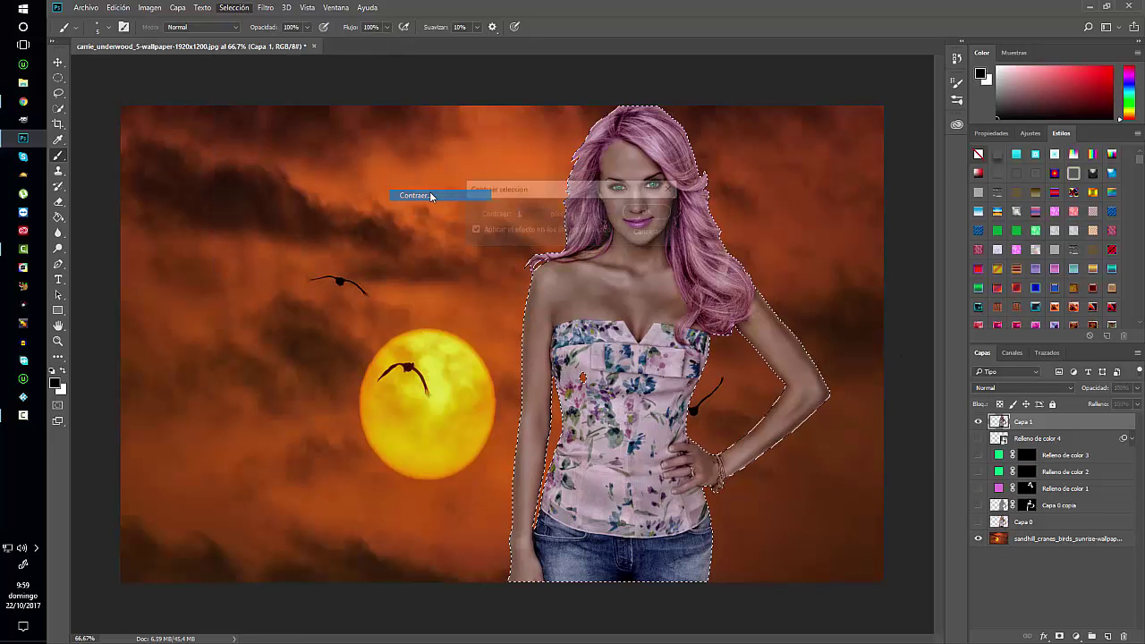
pyautogui.click(653, 216)
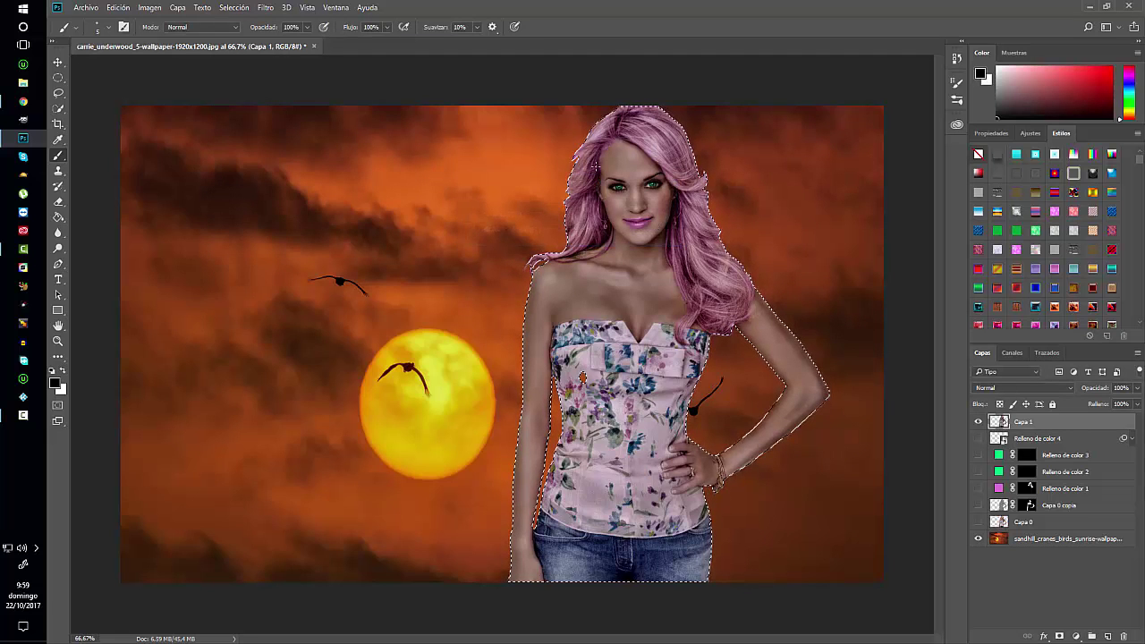
# - Deselect, then clone over a spot on the corset with the Clone Stamp
pyautogui.hotkey('ctrl', 'd')
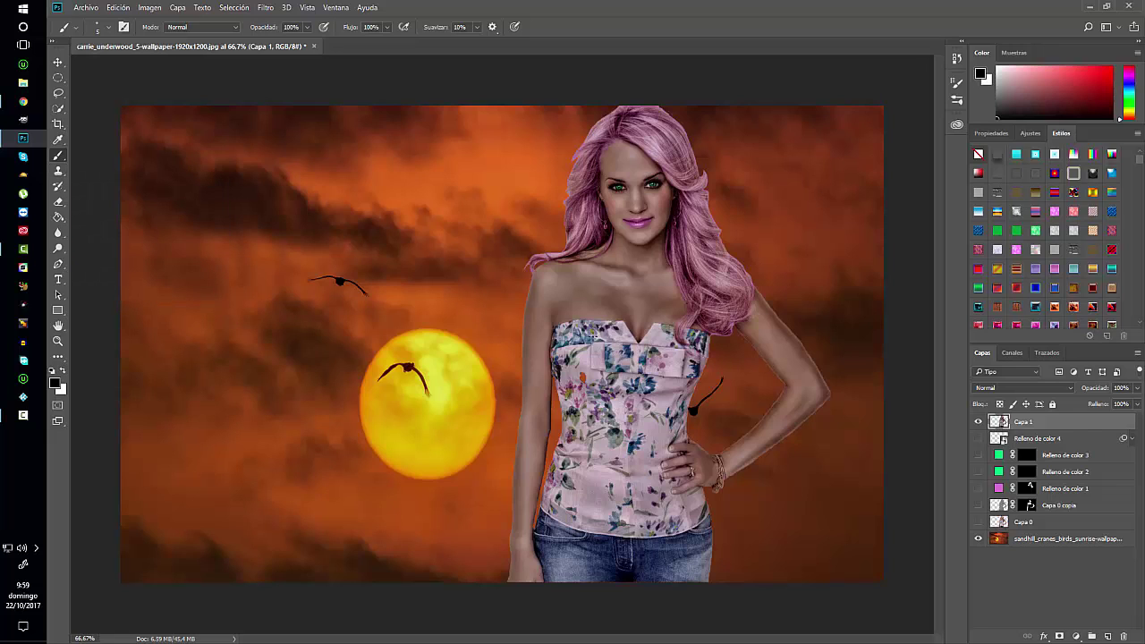
pyautogui.click(58, 171)
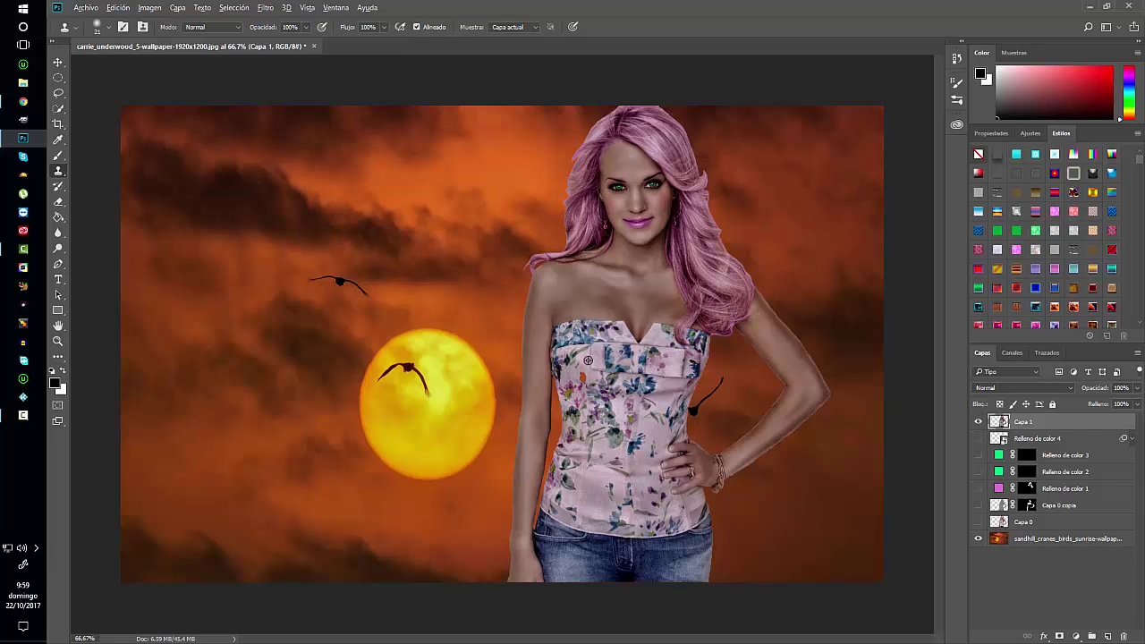
pyautogui.moveTo(581, 375); pyautogui.dragTo(586, 375)
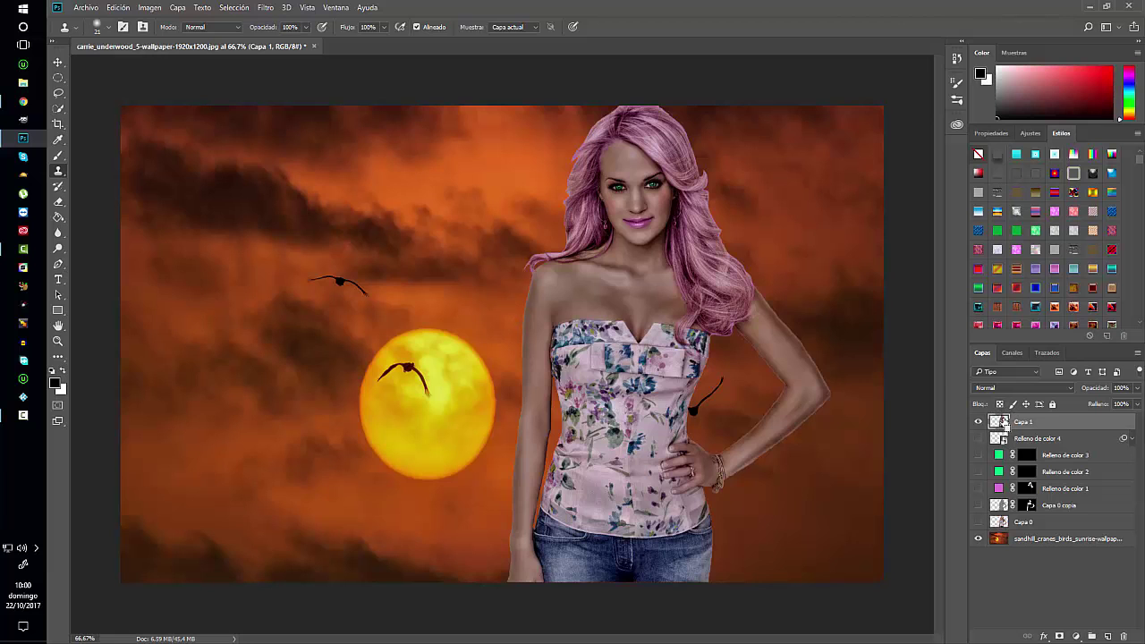
# - Load the woman's outline from Capa 1, contract it by 1 px and invert it
pyautogui.keyDown('ctrl'); pyautogui.click(1002, 423); pyautogui.keyUp('ctrl')
pyautogui.click(235, 7)
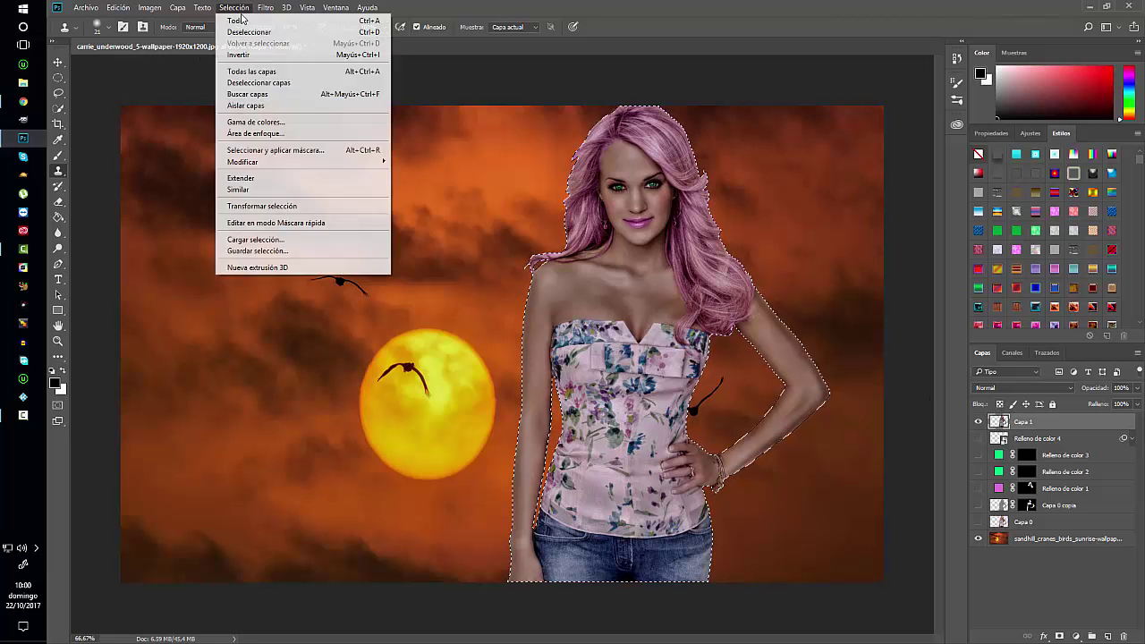
pyautogui.moveTo(268, 162)
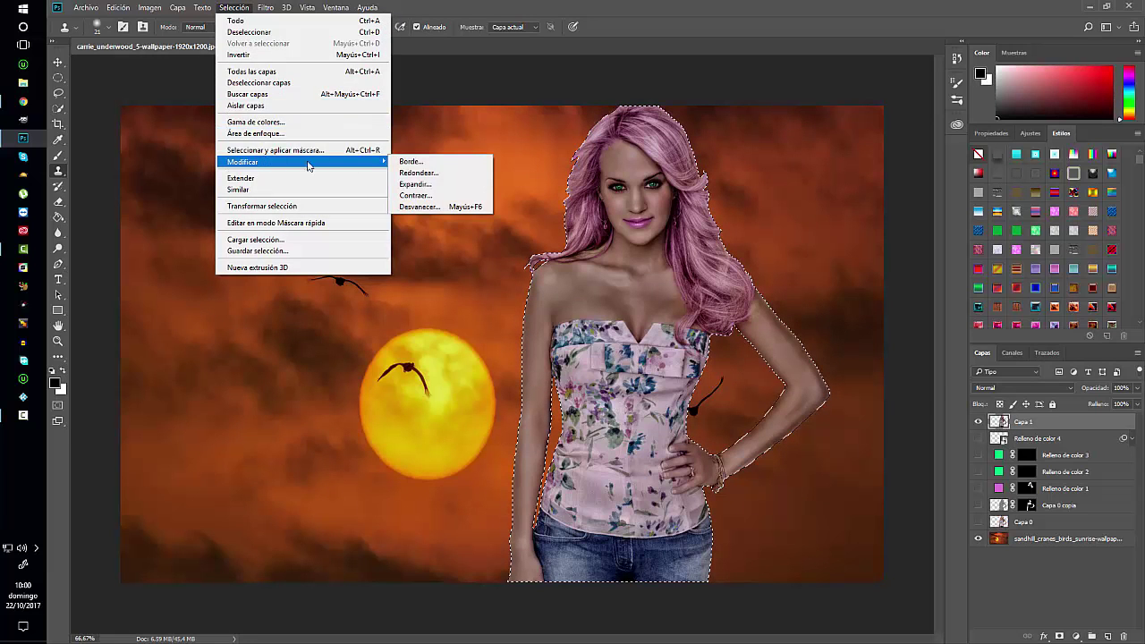
pyautogui.click(447, 195)
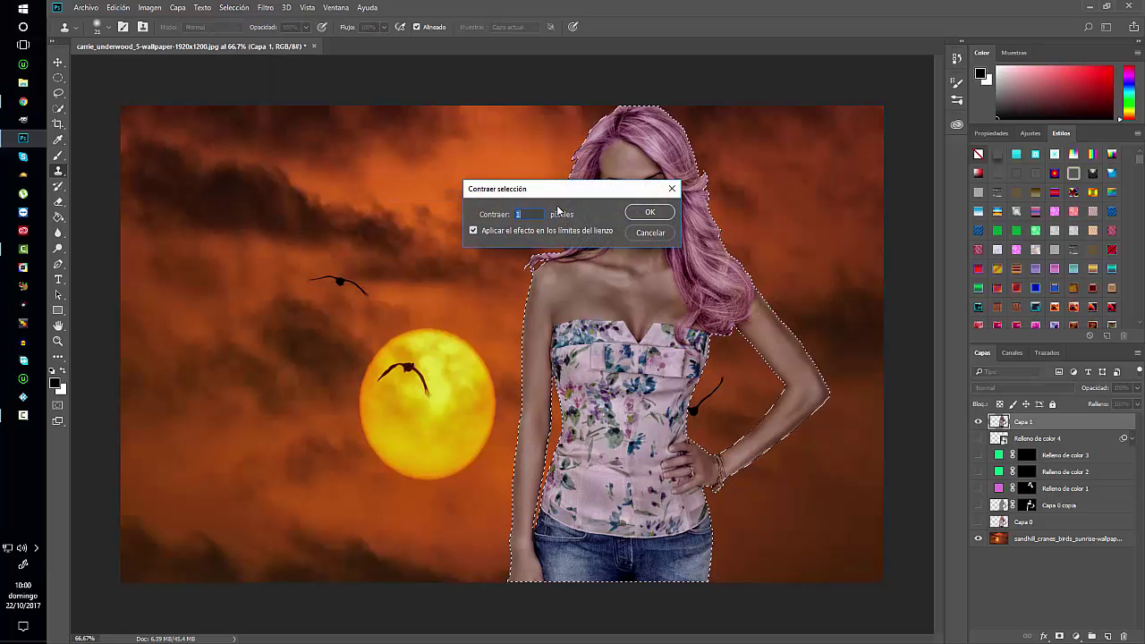
pyautogui.press('Return')
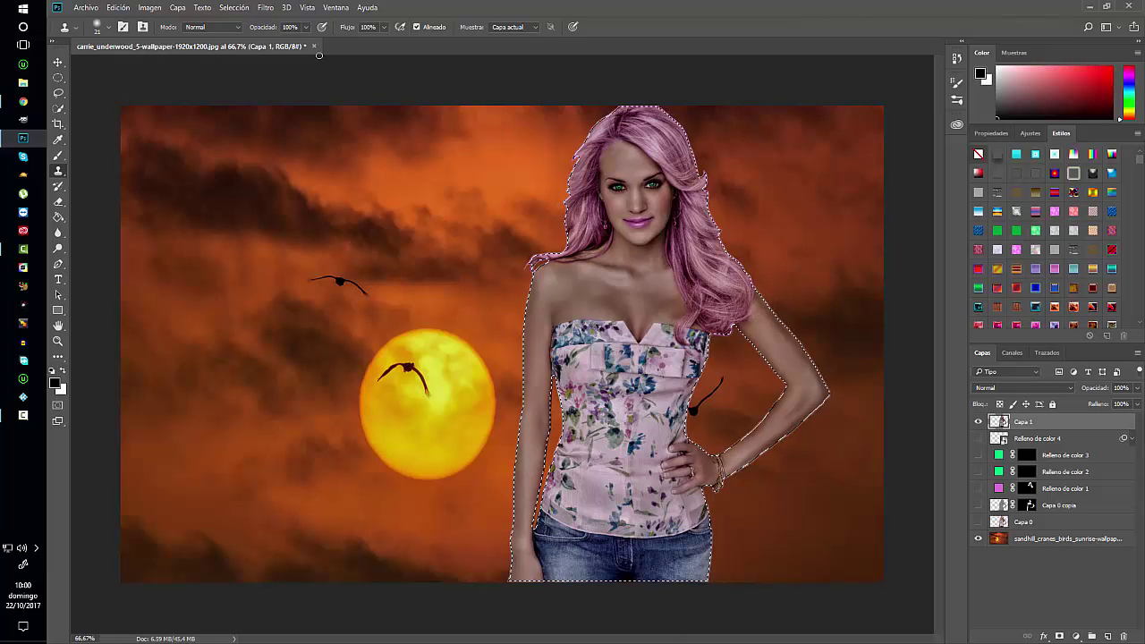
pyautogui.click(233, 7)
pyautogui.click(260, 56)
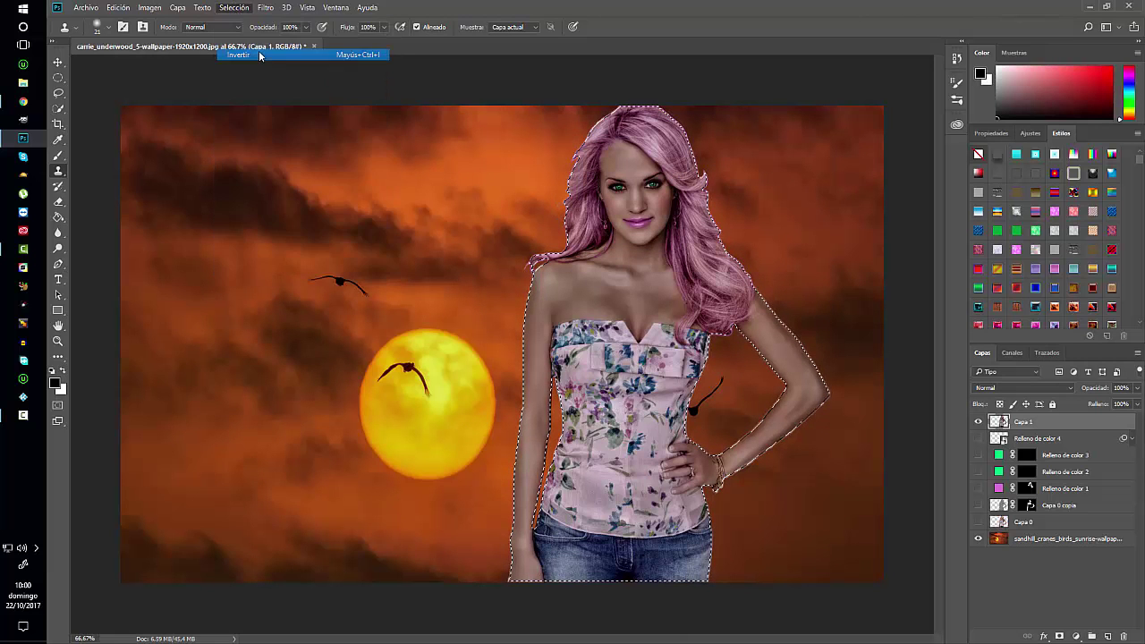
# - Apply a 2.5-pixel Gaussian blur outside her outline, then deselect
pyautogui.click(265, 7)
pyautogui.moveTo(284, 140)
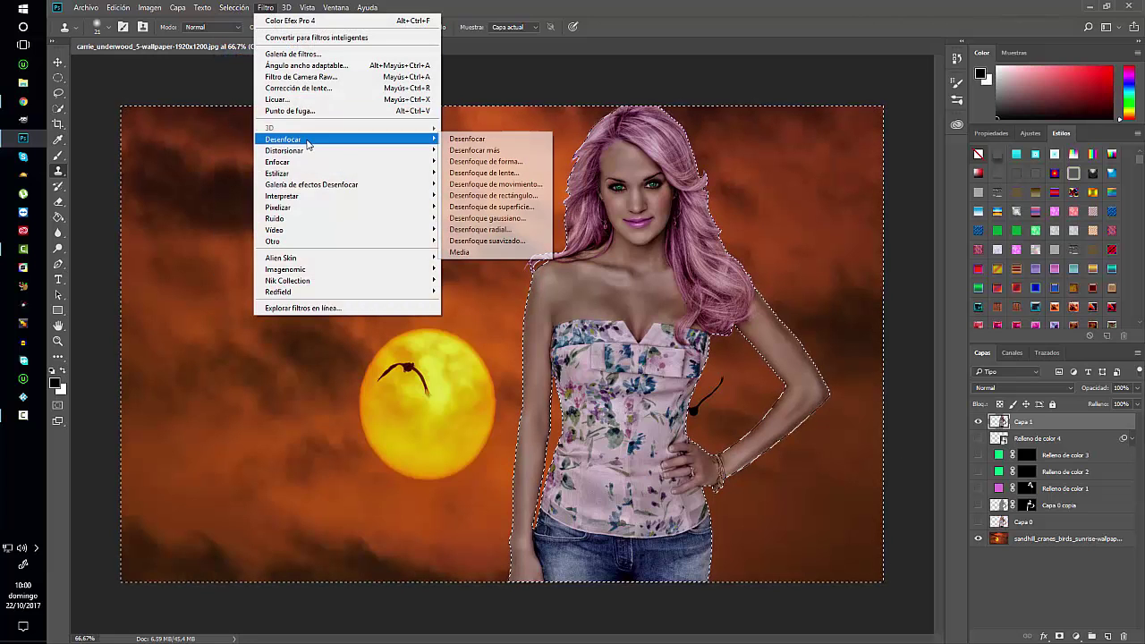
pyautogui.click(506, 218)
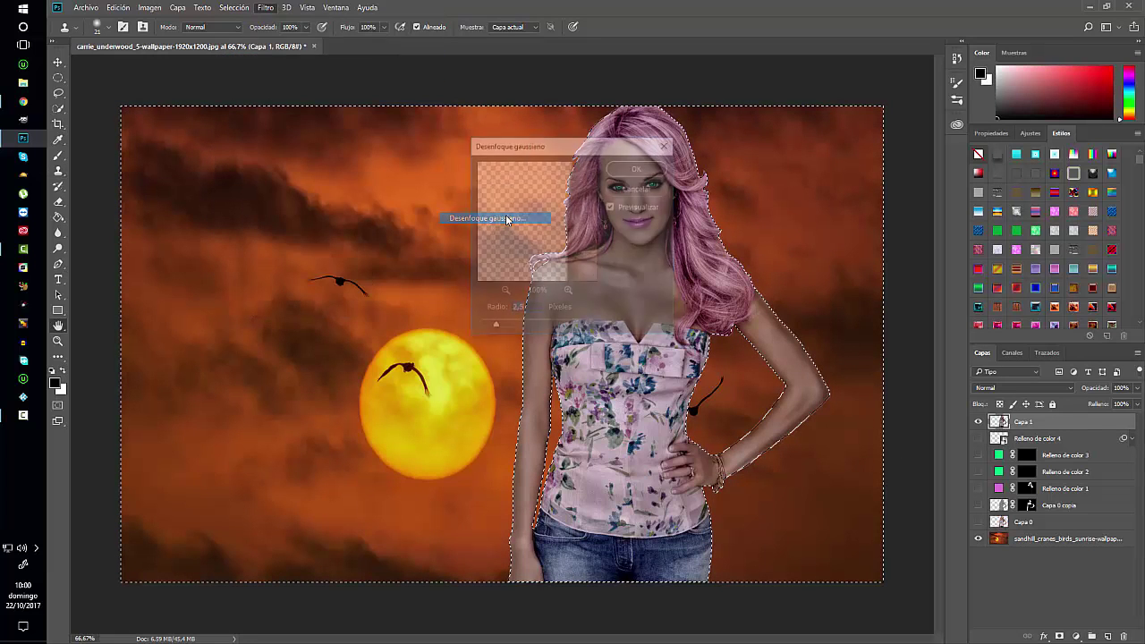
pyautogui.click(640, 171)
pyautogui.press('s')
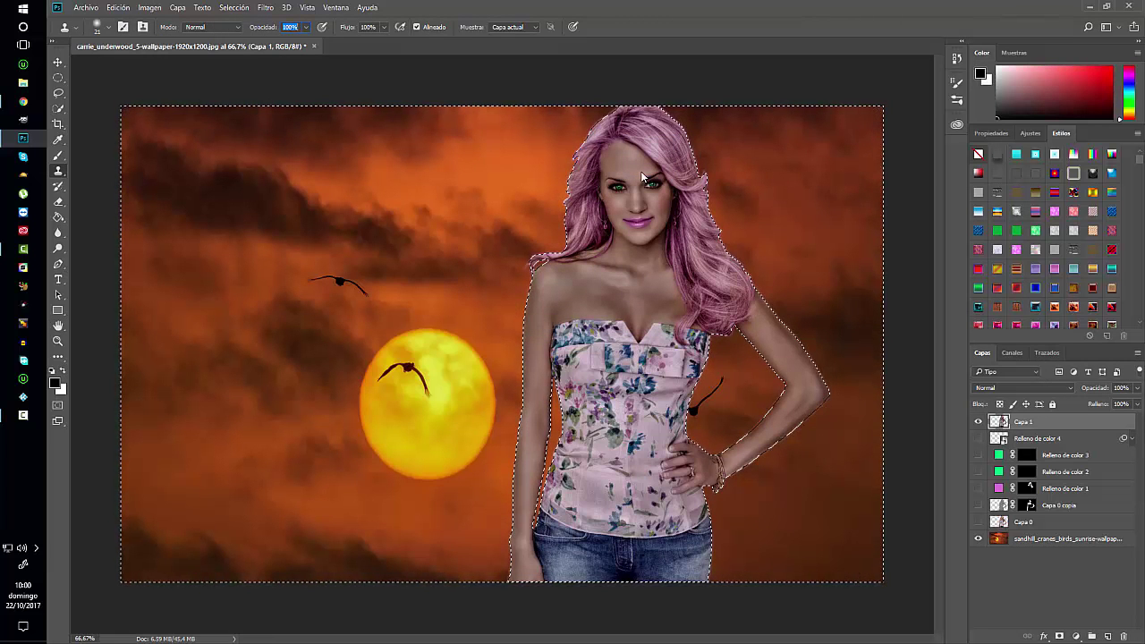
pyautogui.press('m')
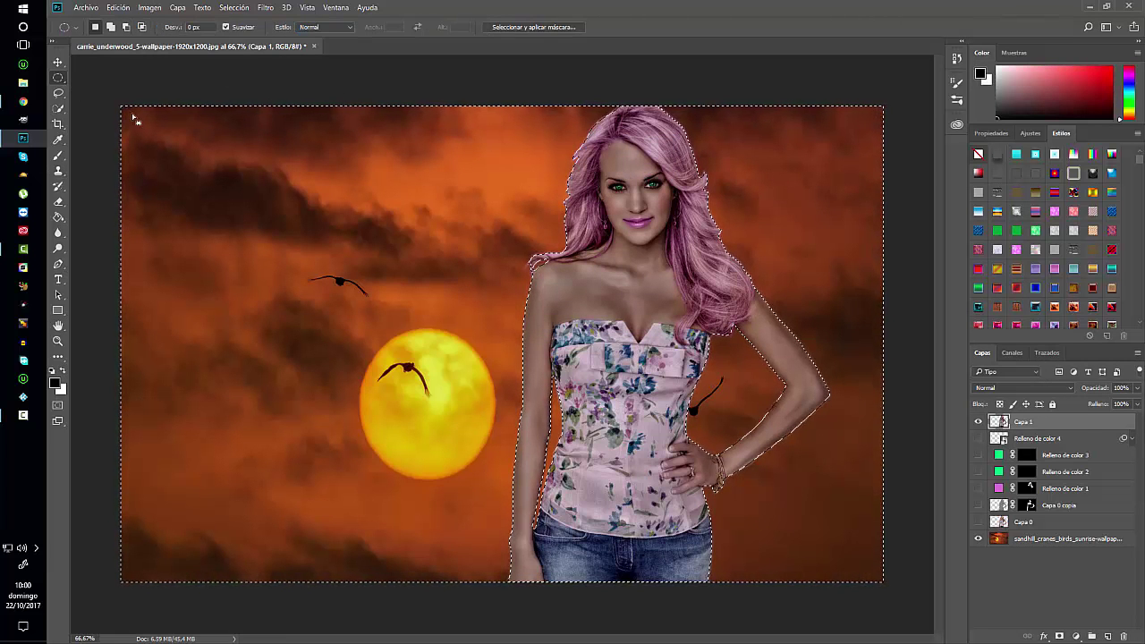
pyautogui.click(116, 113)
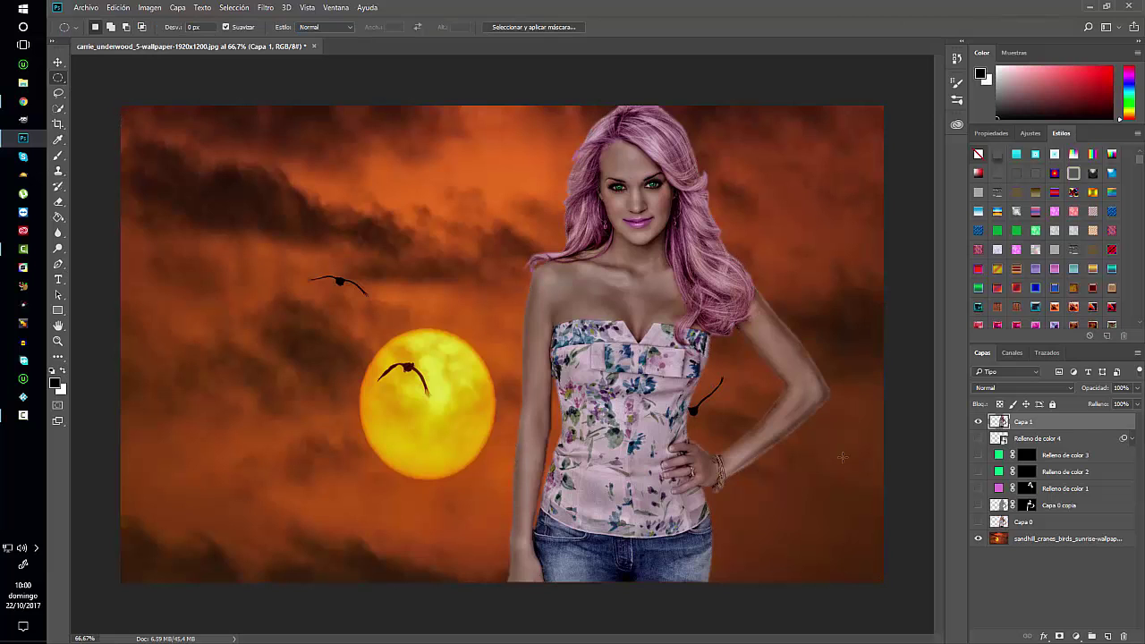
# - Lock the sunset sky layer, duplicate it, shift the copy upward and add a mask
pyautogui.click(1030, 539)
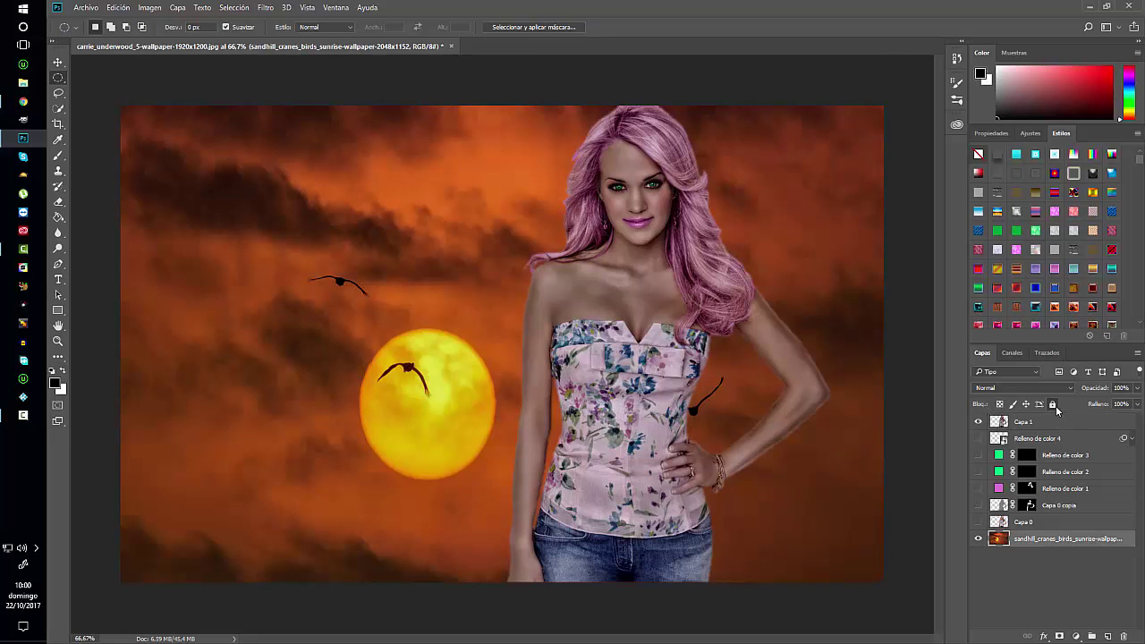
pyautogui.click(1052, 404)
pyautogui.hotkey('ctrl', 'j')
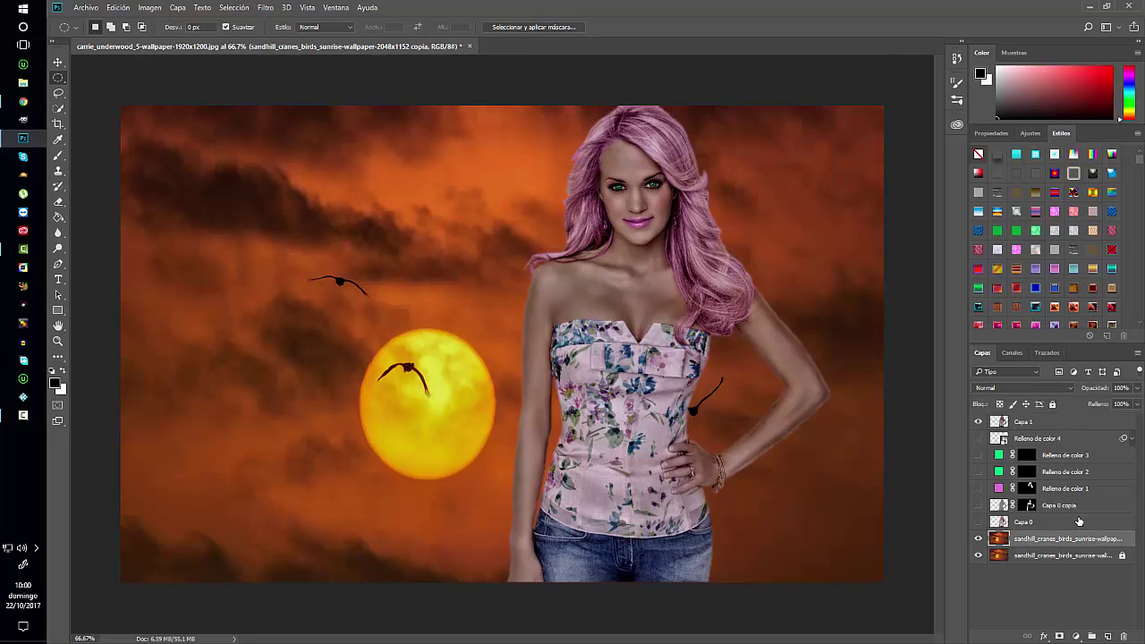
pyautogui.click(58, 156)
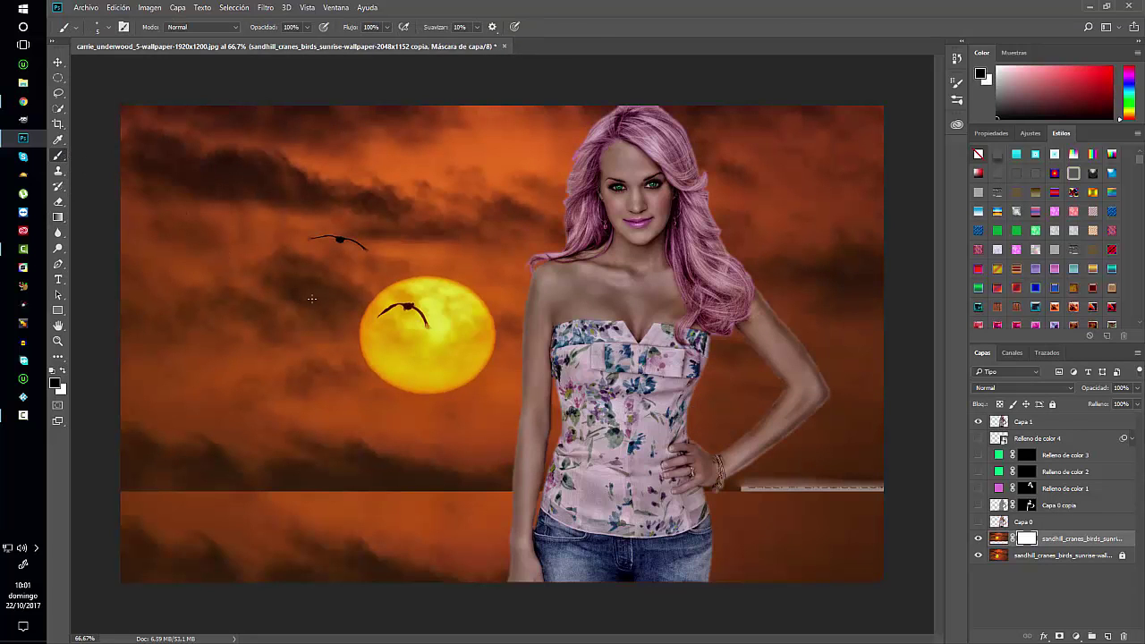
# - Paint the copy's hard lower seam away with a 227-px, 43% opacity black brush
pyautogui.keyDown('alt'); pyautogui.rightClick(312, 299); pyautogui.keyUp('alt')
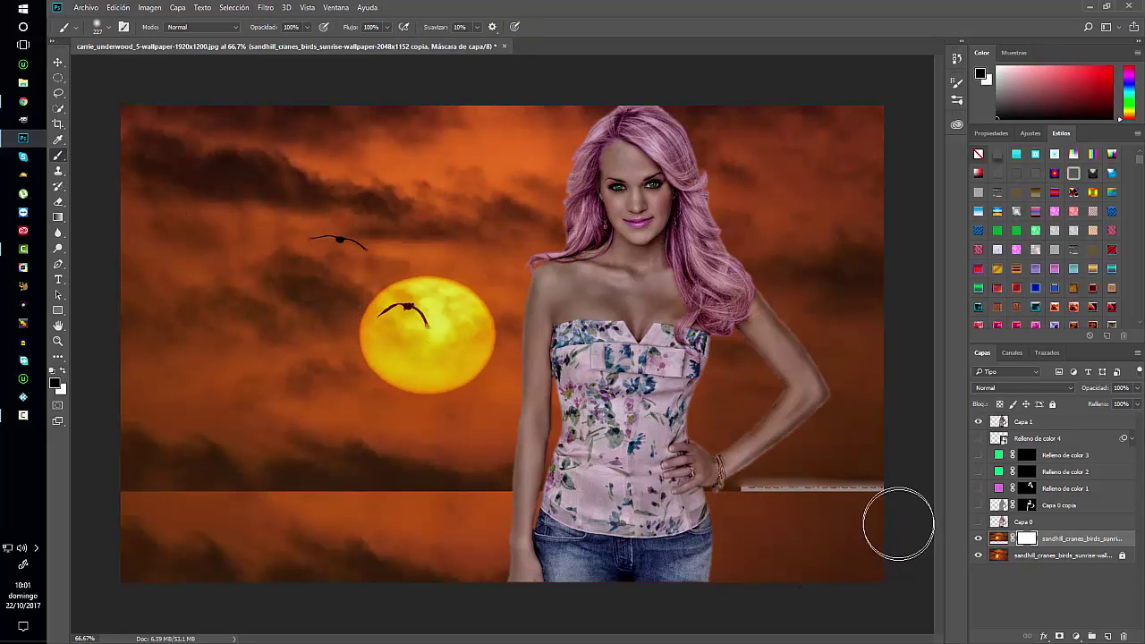
pyautogui.moveTo(898, 523); pyautogui.dragTo(723, 506)
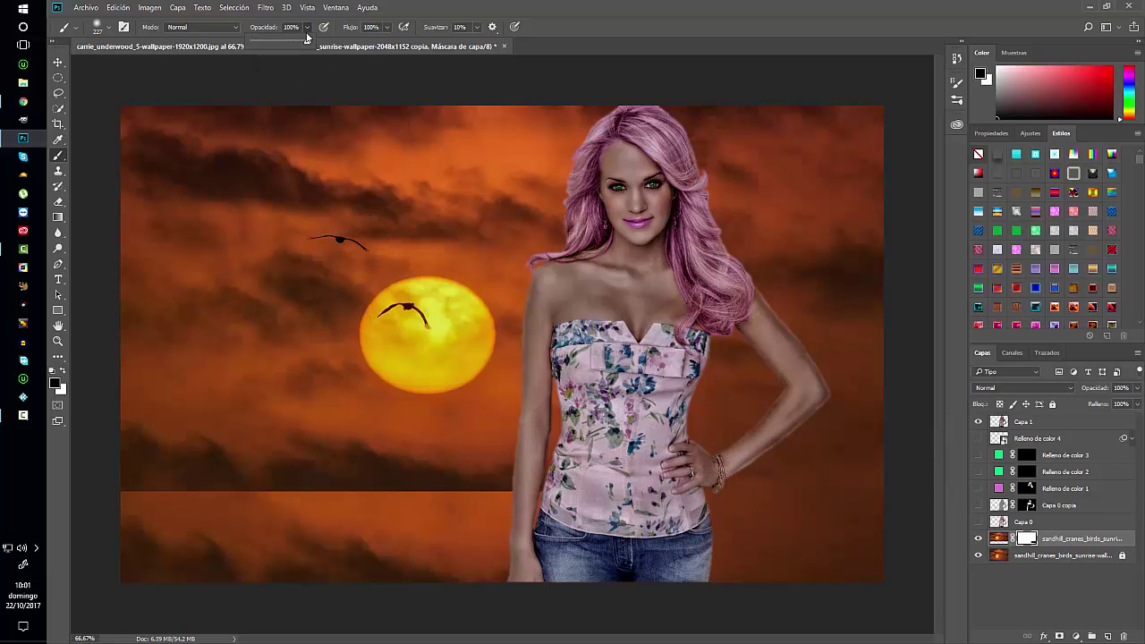
pyautogui.press('4')
pyautogui.press('3')
pyautogui.moveTo(123, 498)
pyautogui.mouseDown()
pyautogui.moveTo(313, 504)
pyautogui.moveTo(187, 477)
pyautogui.moveTo(409, 506)
pyautogui.moveTo(390, 516)
pyautogui.moveTo(266, 491)
pyautogui.moveTo(402, 511)
pyautogui.moveTo(608, 510)
pyautogui.moveTo(482, 507)
pyautogui.moveTo(468, 477)
pyautogui.moveTo(481, 465)
pyautogui.mouseUp()
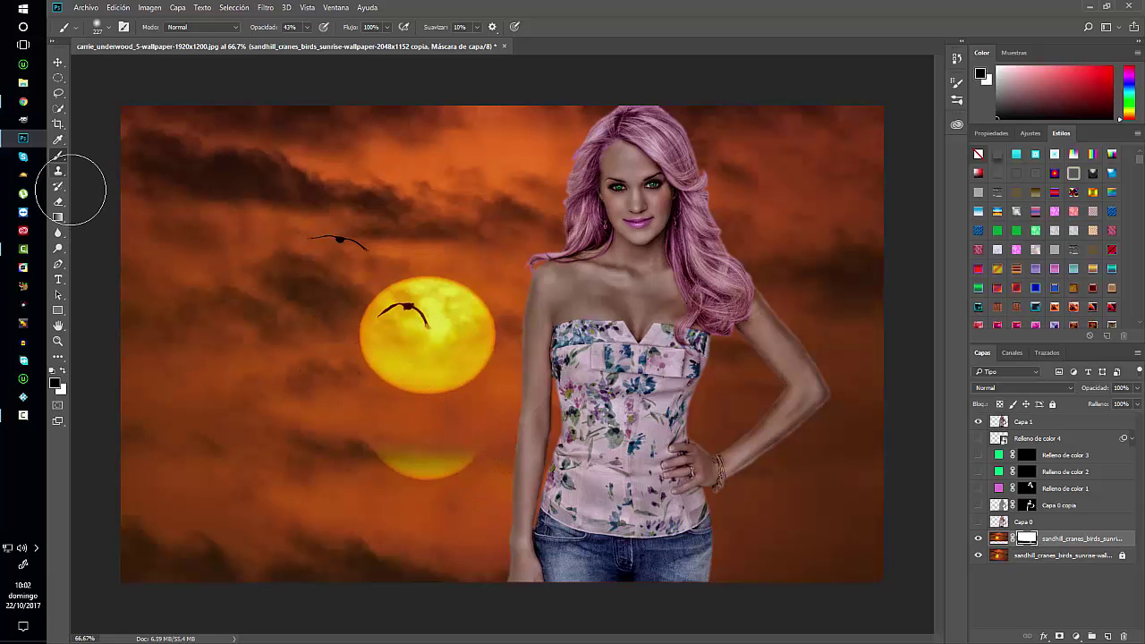
# - Clone clean sky over the lower sun reflection on the original sky layer, undo the stray stroke, then reselect Capa 1
pyautogui.click(58, 172)
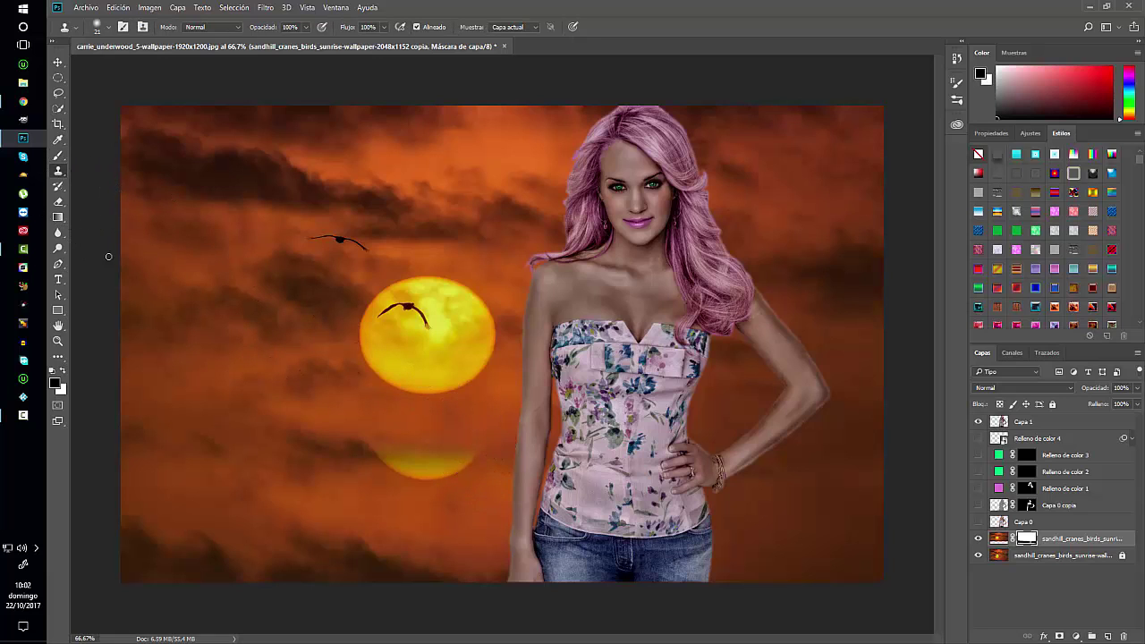
pyautogui.click(1064, 554)
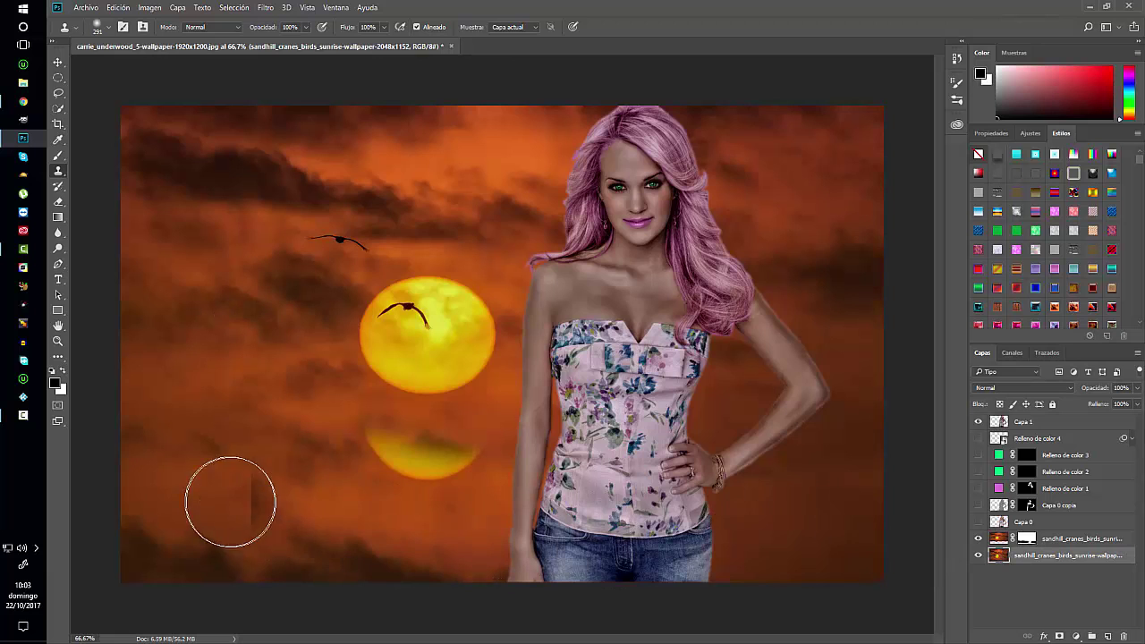
pyautogui.keyDown('alt'); pyautogui.click(207, 517); pyautogui.keyUp('alt')
pyautogui.moveTo(366, 452); pyautogui.dragTo(432, 478)
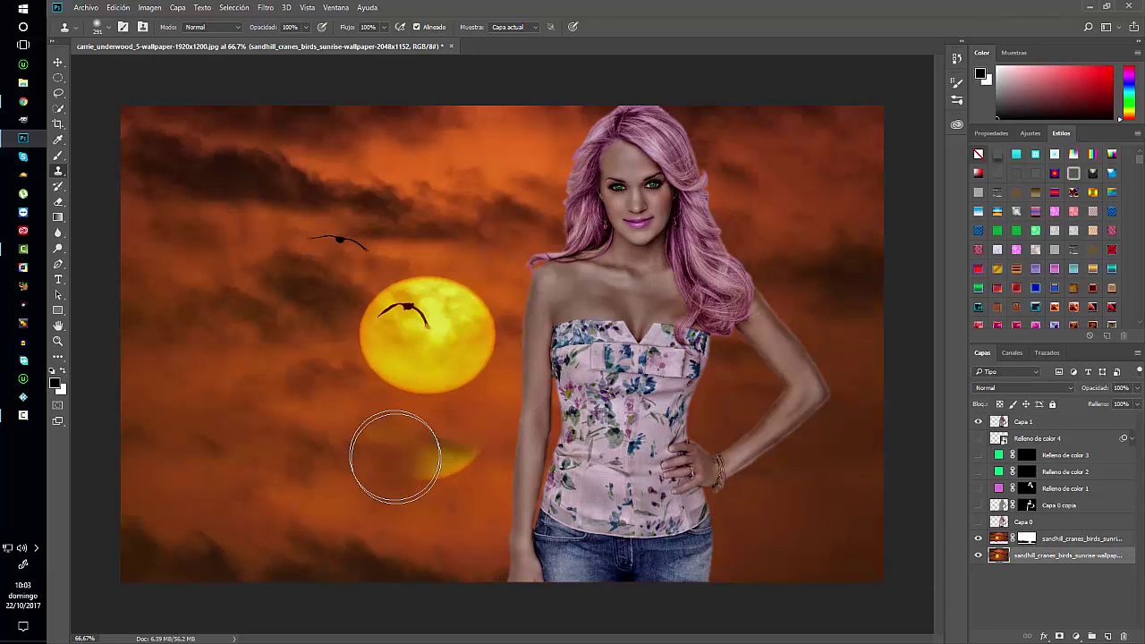
pyautogui.moveTo(378, 435); pyautogui.dragTo(424, 488)
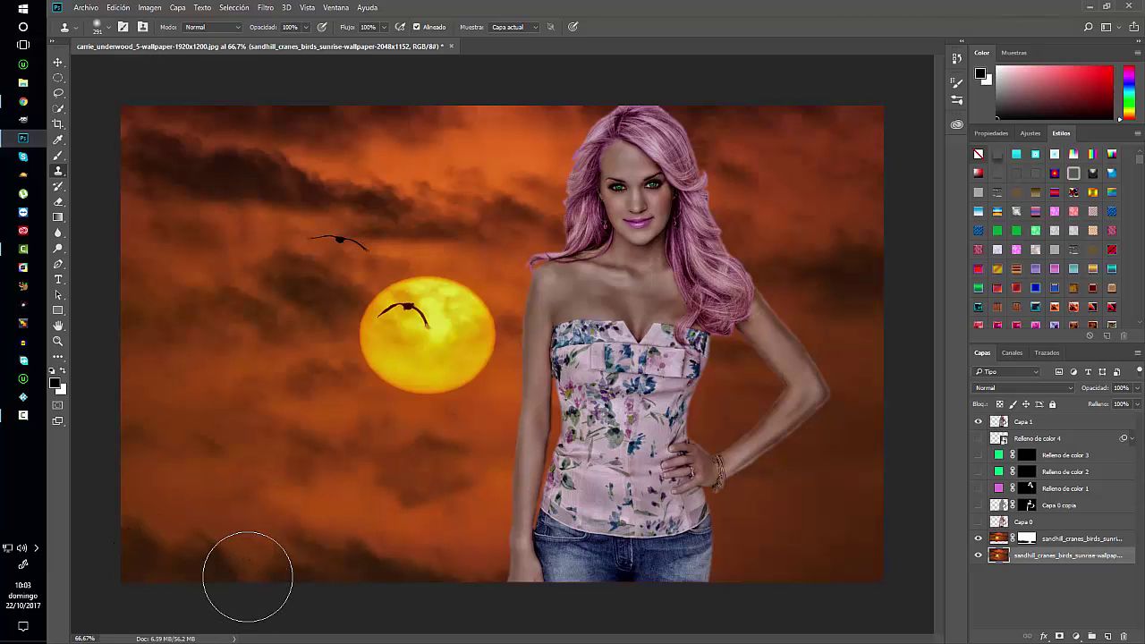
pyautogui.click(617, 439)
pyautogui.hotkey('ctrl', 'z')
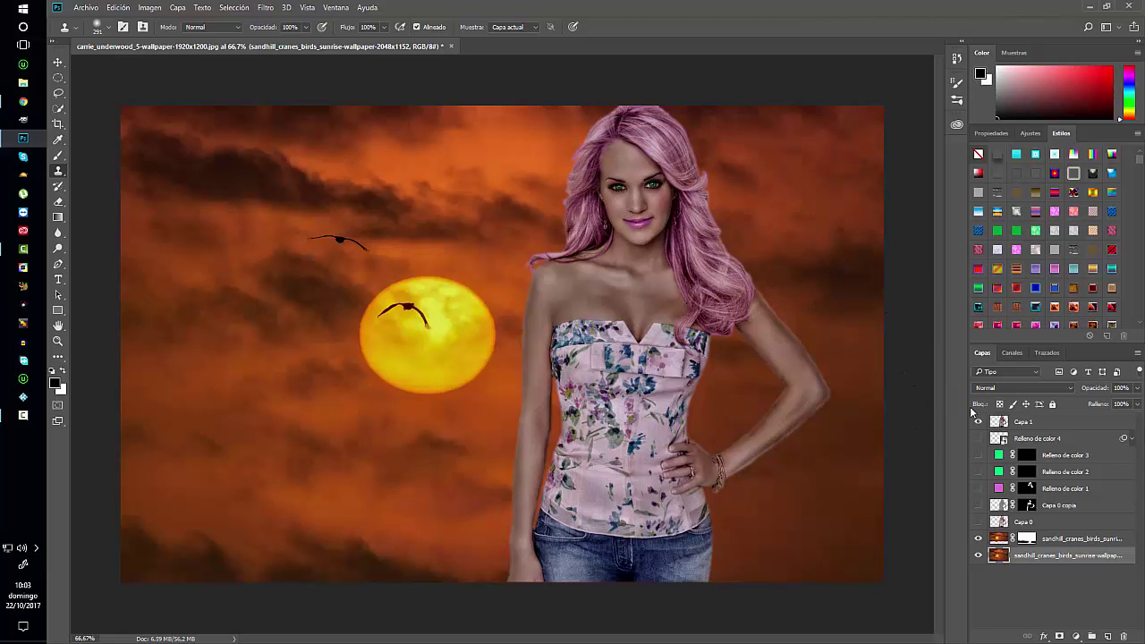
pyautogui.click(1035, 422)
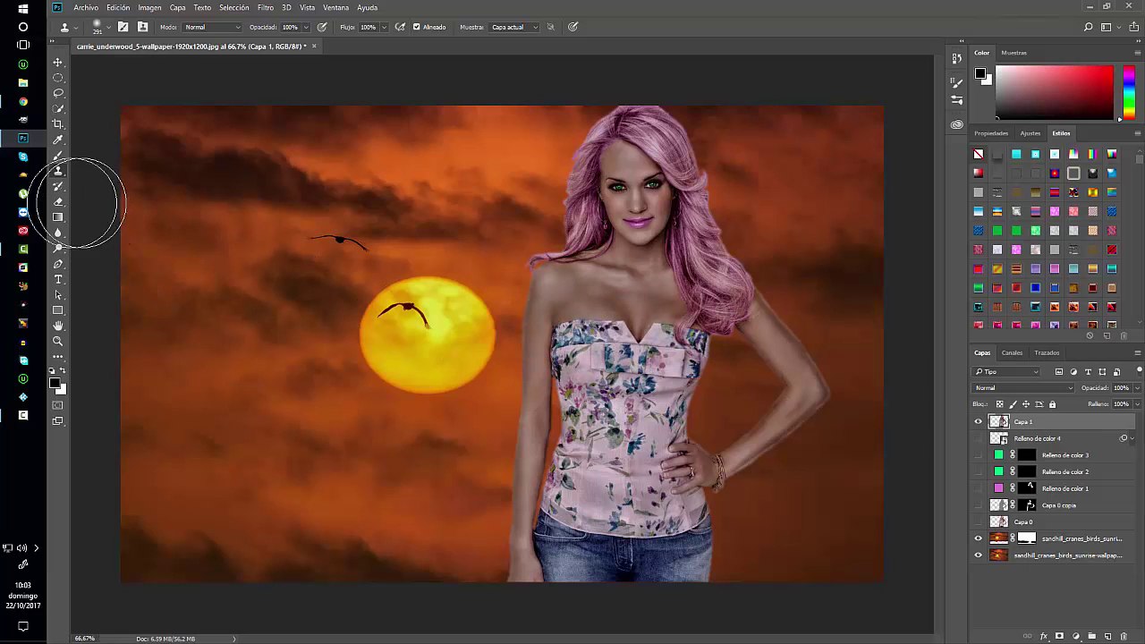
# - Set up a white Nubes cloud brush, Sampled Brush 2, at about 944 px
pyautogui.click(61, 158)
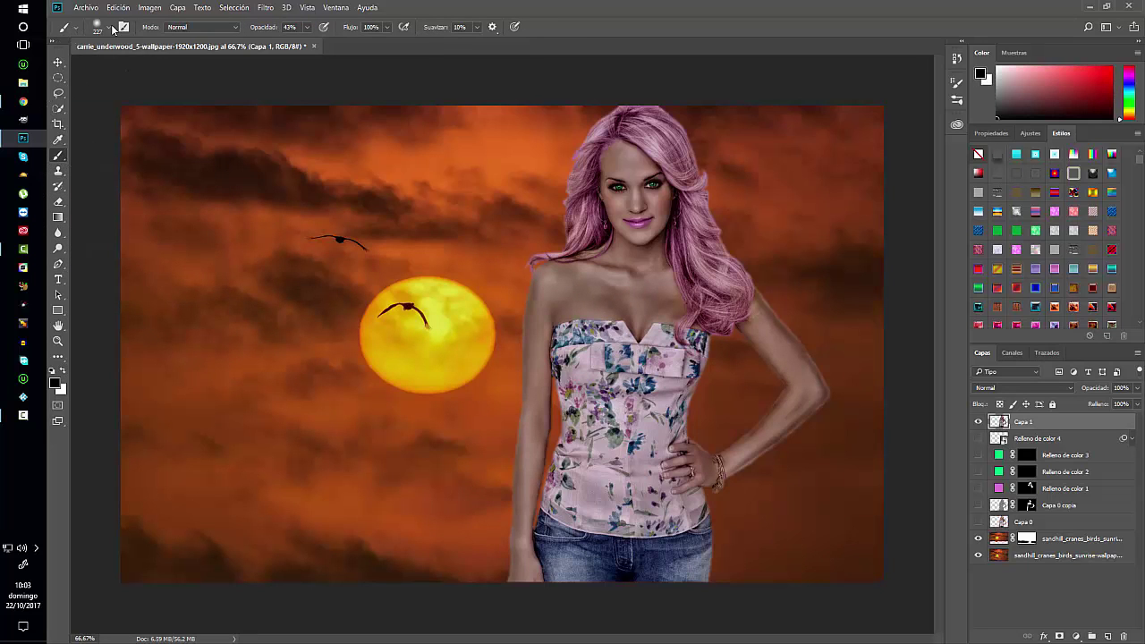
pyautogui.press('x')
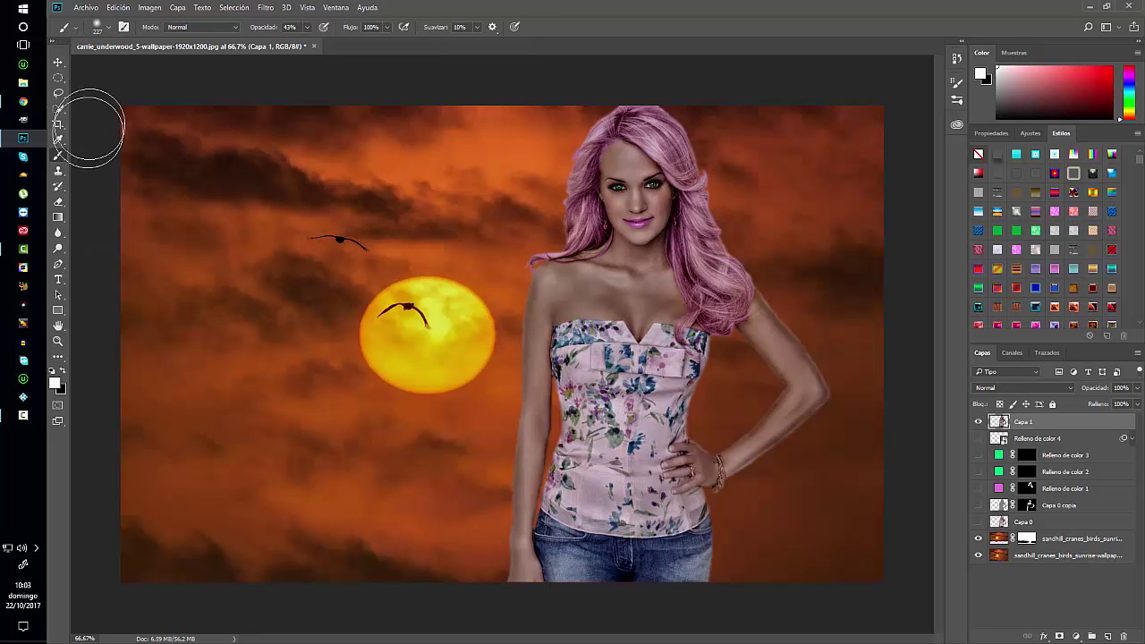
pyautogui.click(112, 29)
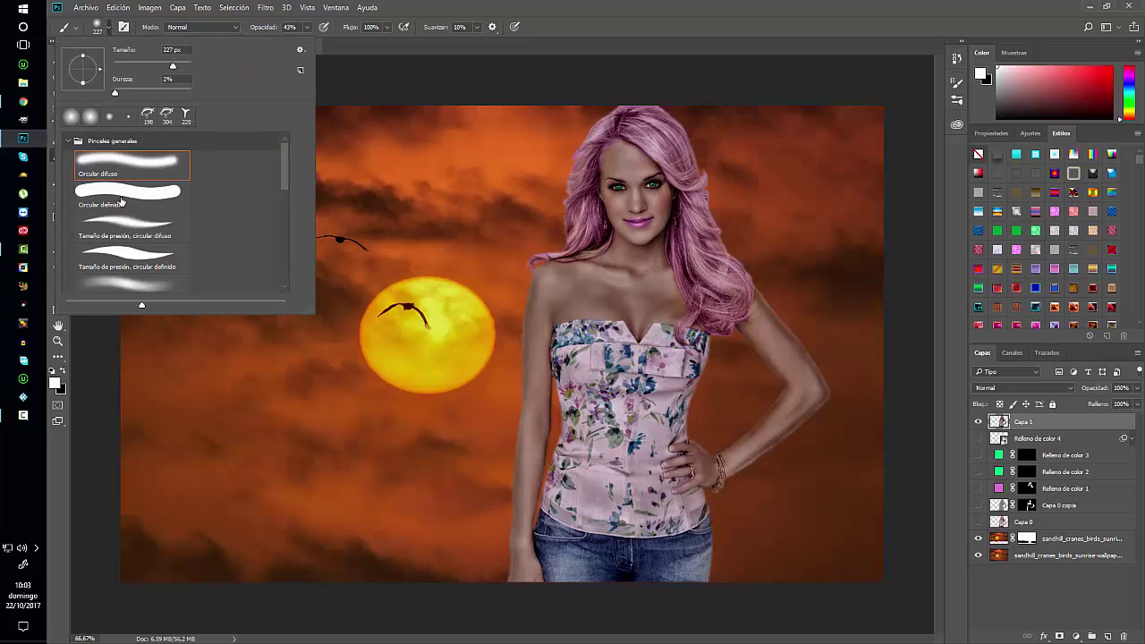
pyautogui.click(69, 140)
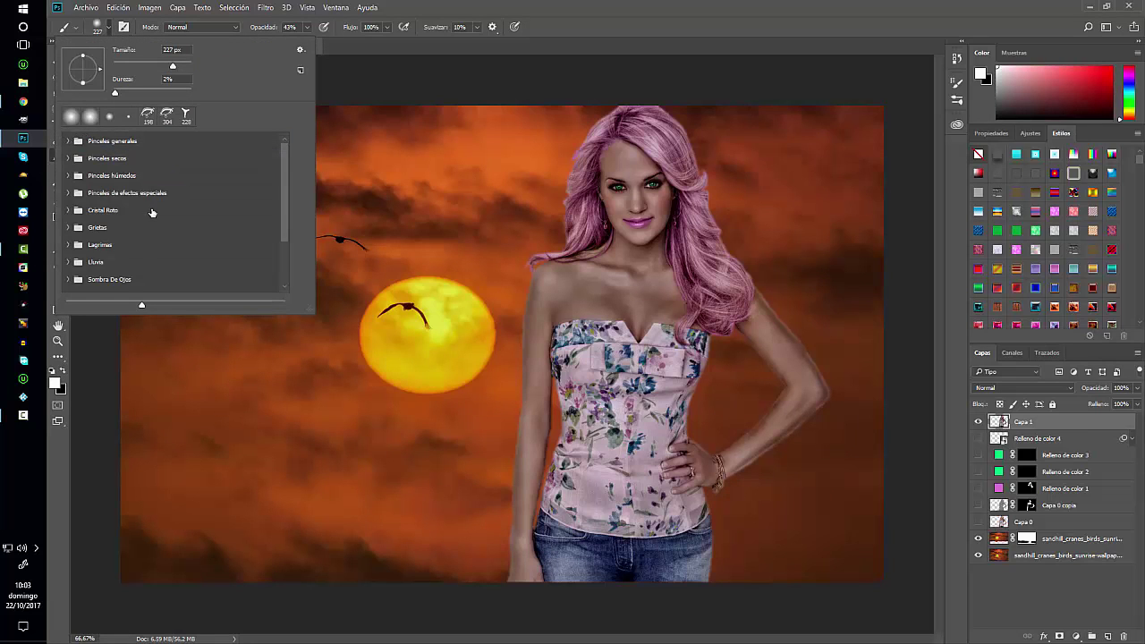
pyautogui.scroll(-1, 152, 213)
pyautogui.scroll(-1, 152, 213)
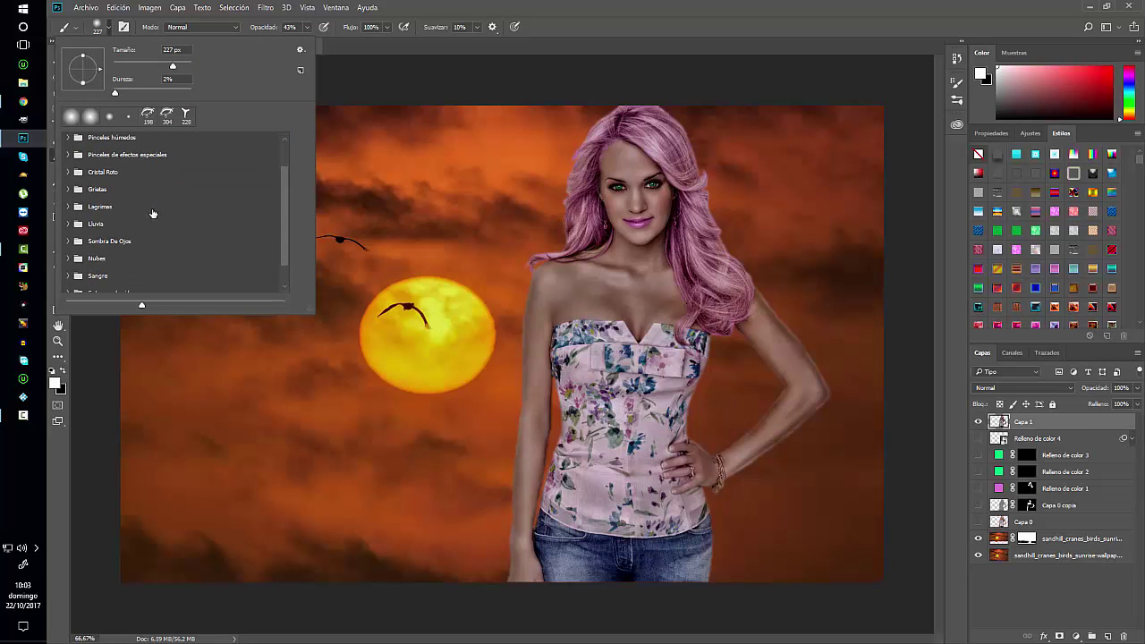
pyautogui.click(66, 259)
pyautogui.scroll(-1, 126, 242)
pyautogui.scroll(-2, 126, 243)
pyautogui.scroll(-1, 127, 242)
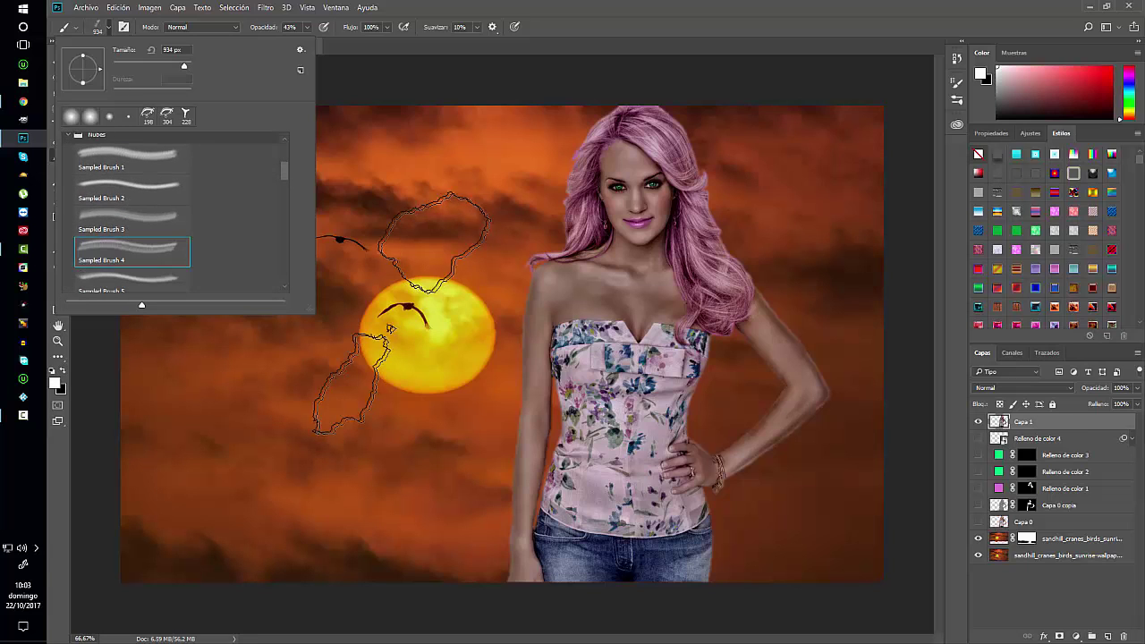
pyautogui.click(101, 222)
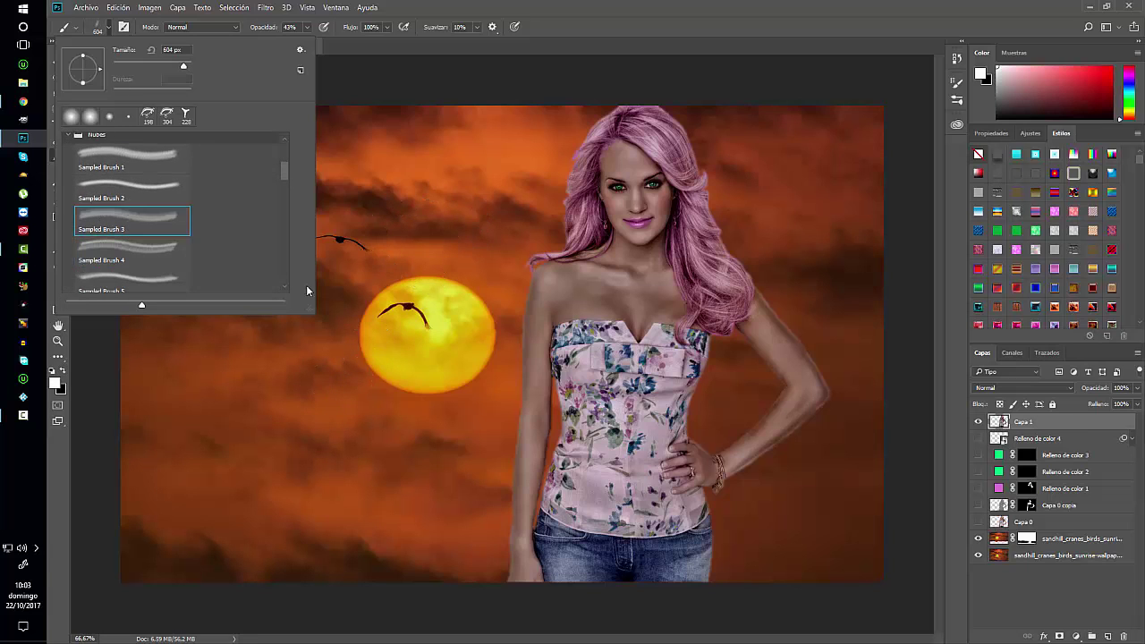
pyautogui.click(126, 188)
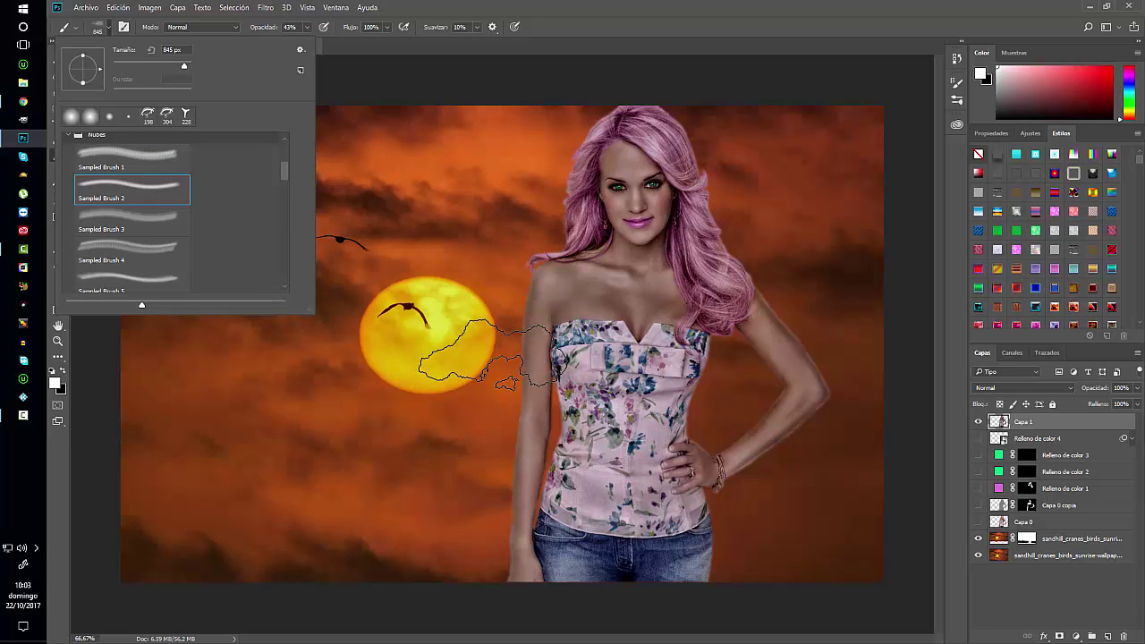
pyautogui.press('Escape')
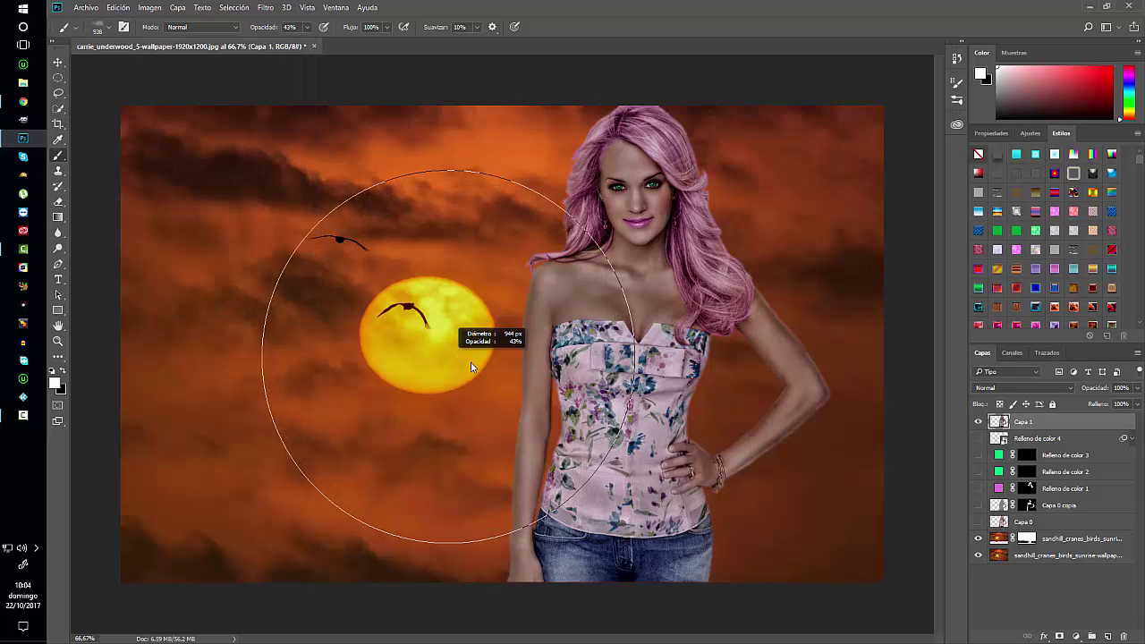
pyautogui.press('m')
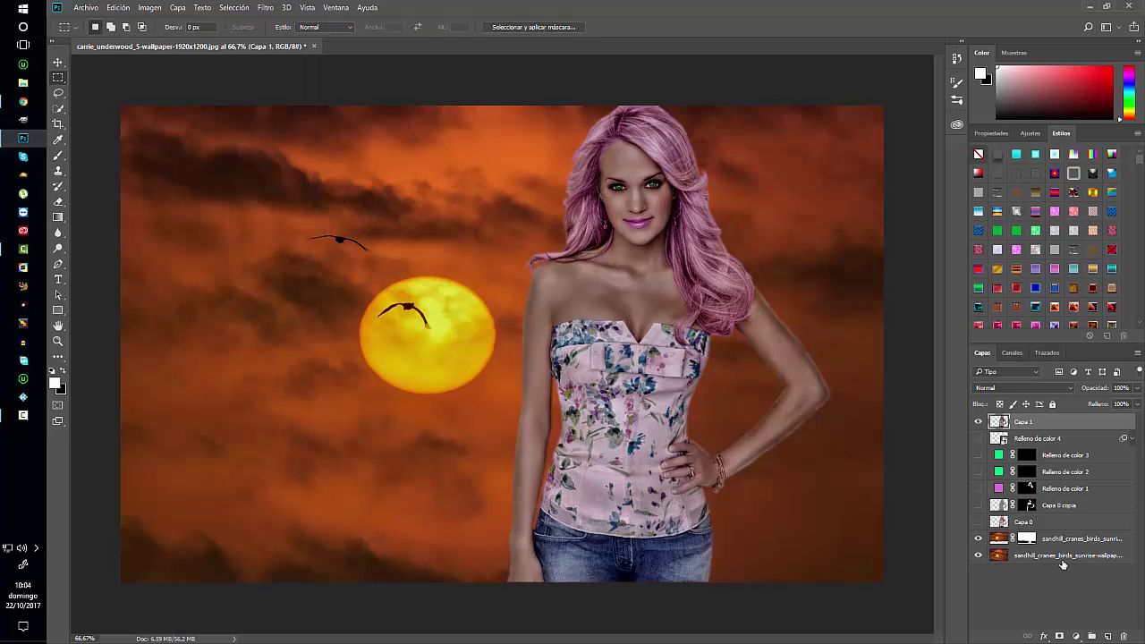
# - Stamp cloud mist along the bottom of the picture on a new layer, then add another empty layer
pyautogui.click(1107, 636)
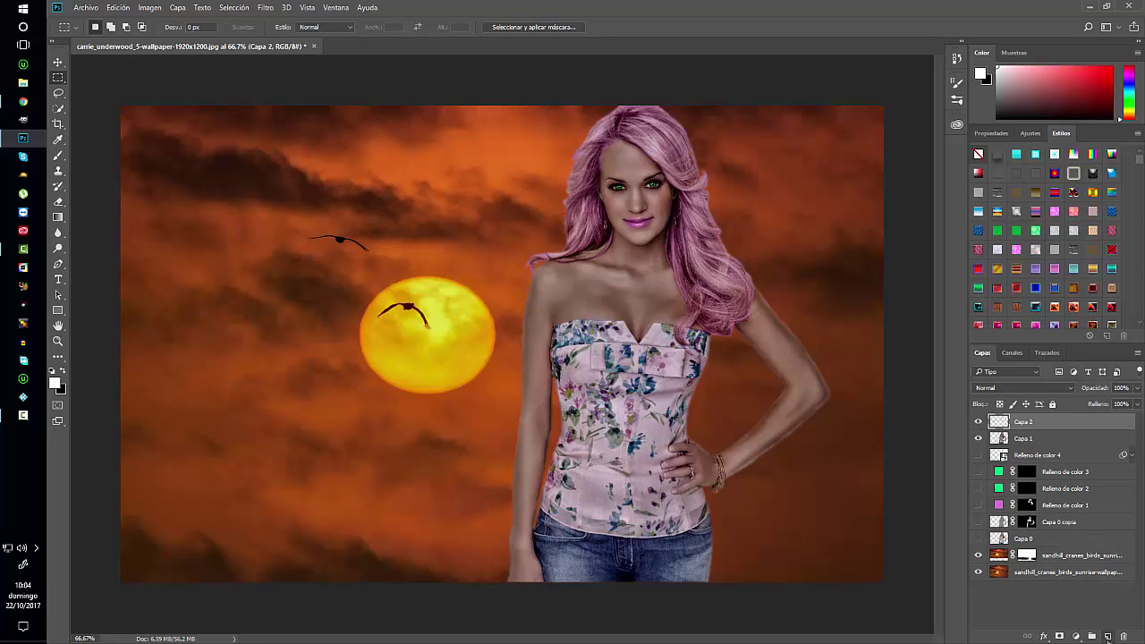
pyautogui.click(58, 156)
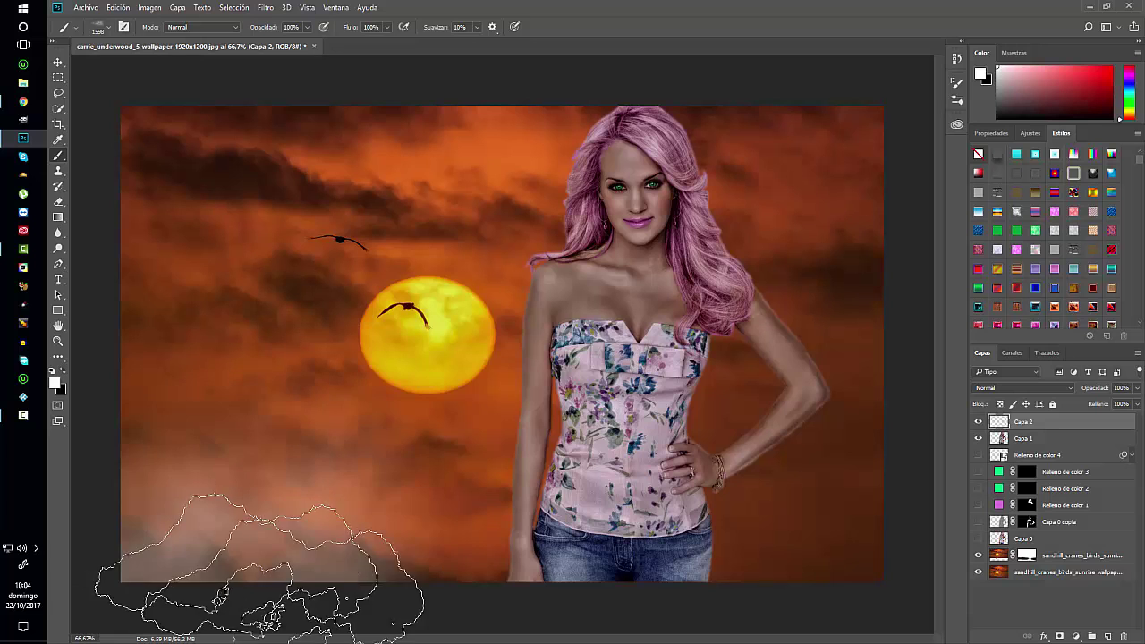
pyautogui.click(662, 554)
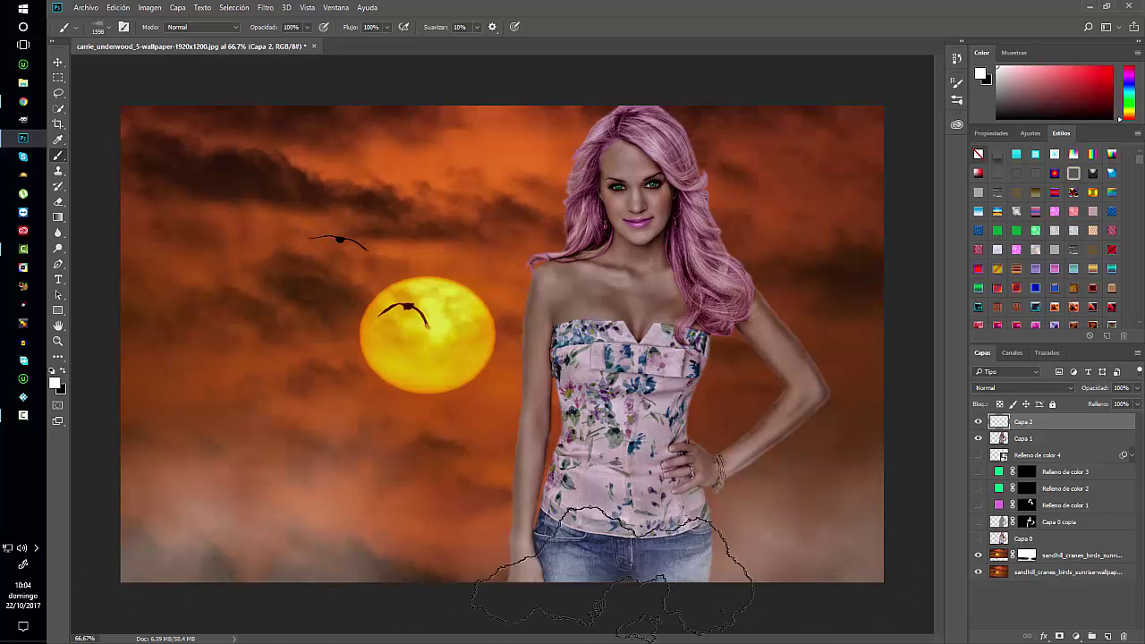
pyautogui.click(554, 568)
pyautogui.click(376, 573)
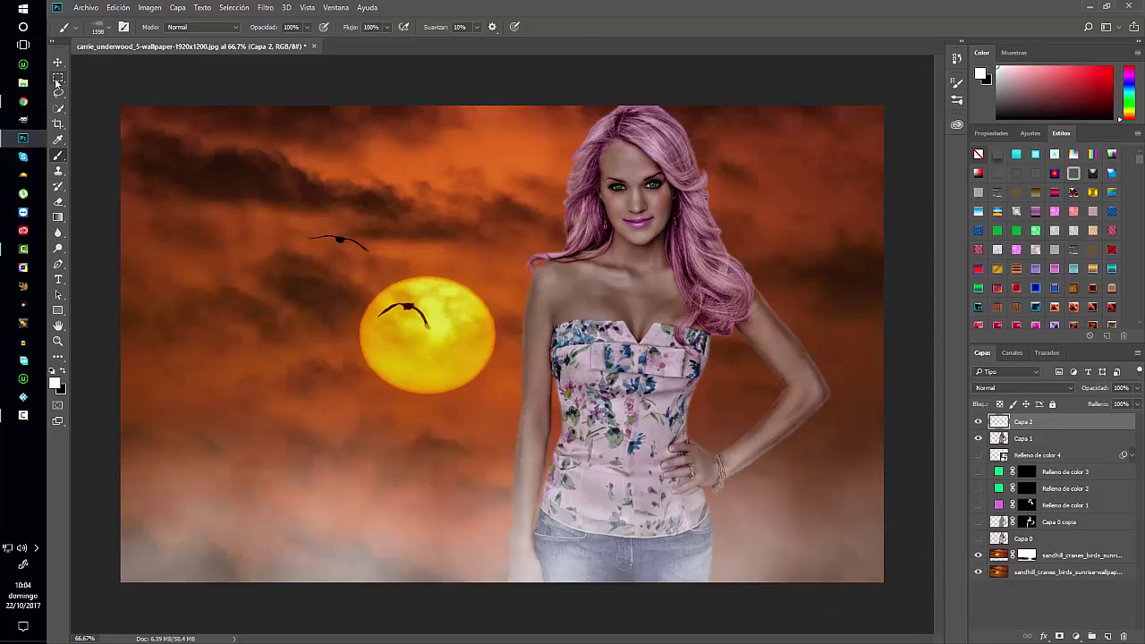
pyautogui.click(57, 78)
pyautogui.click(1105, 637)
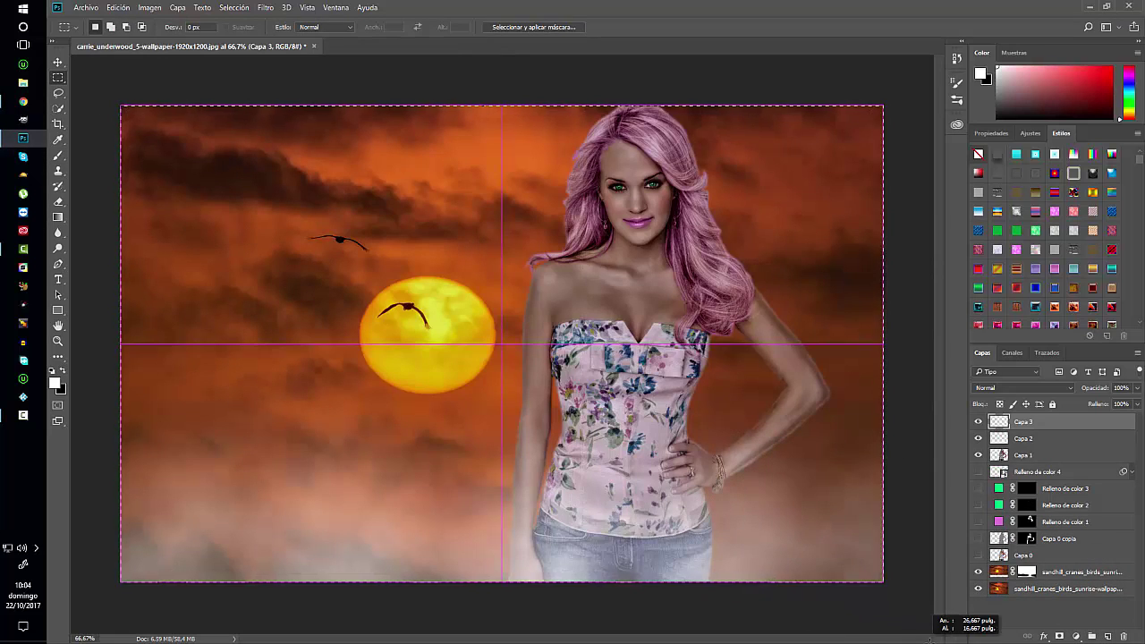
# - Select the canvas, contract by 10 px, invert, and fill the edge strip white on Capa 3
pyautogui.moveTo(108, 115); pyautogui.dragTo(884, 582)
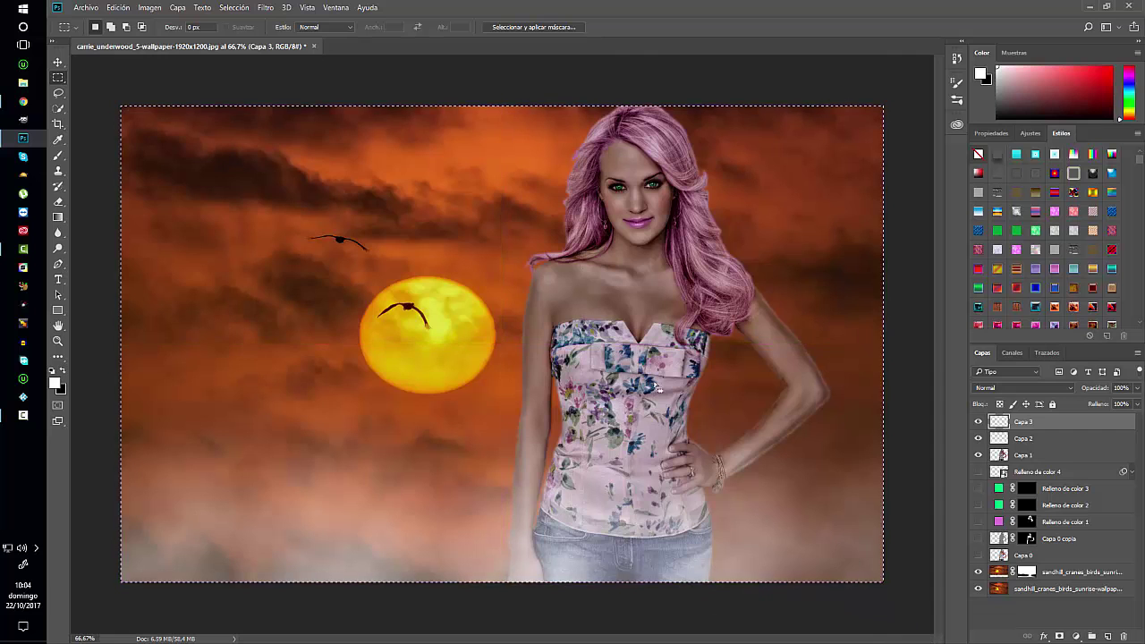
pyautogui.click(246, 10)
pyautogui.moveTo(243, 162)
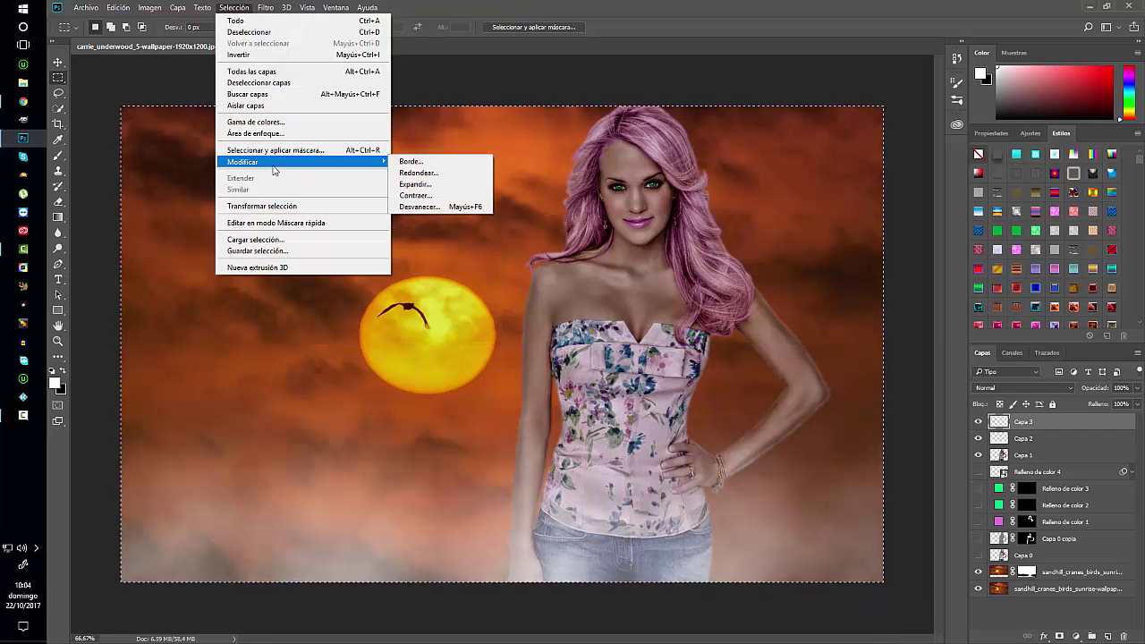
pyautogui.click(430, 196)
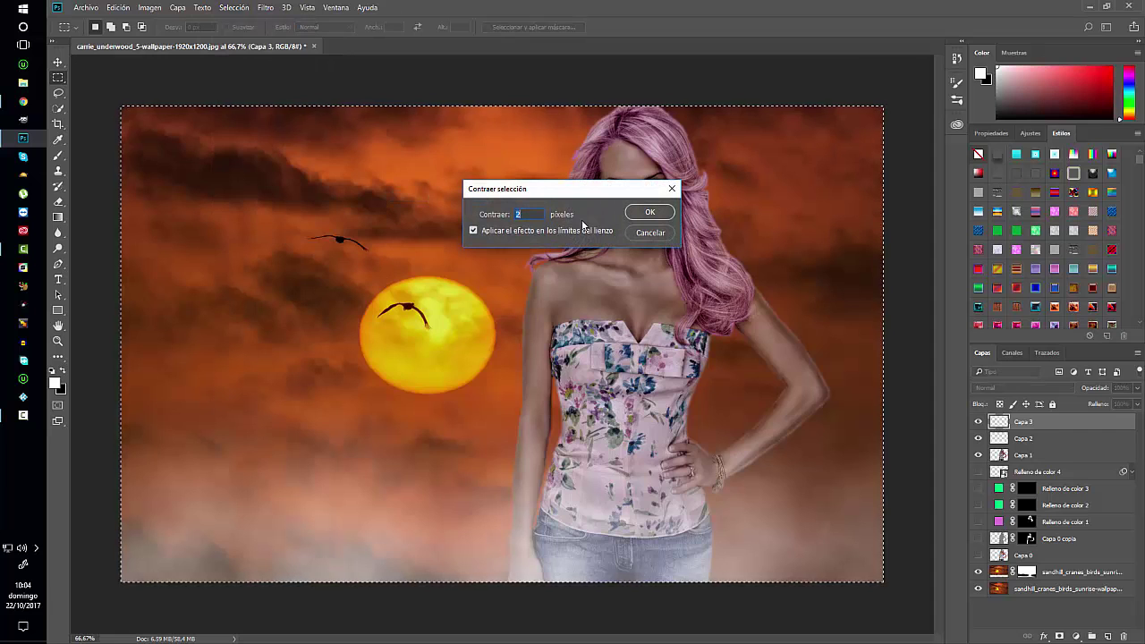
pyautogui.write('0')
pyautogui.press('Return')
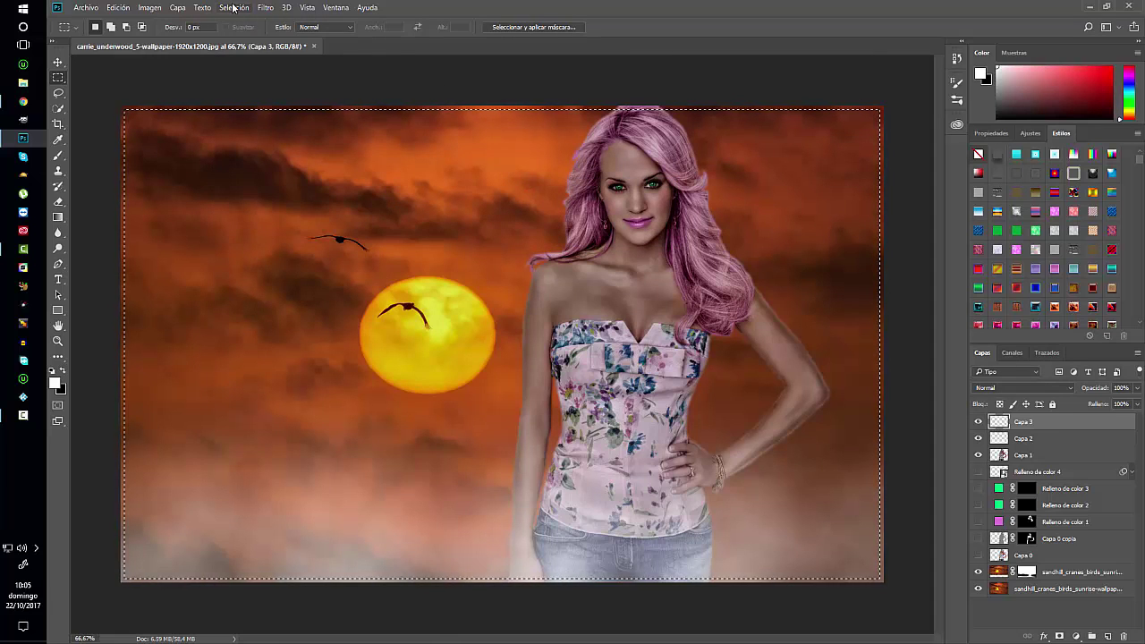
pyautogui.click(234, 7)
pyautogui.click(240, 55)
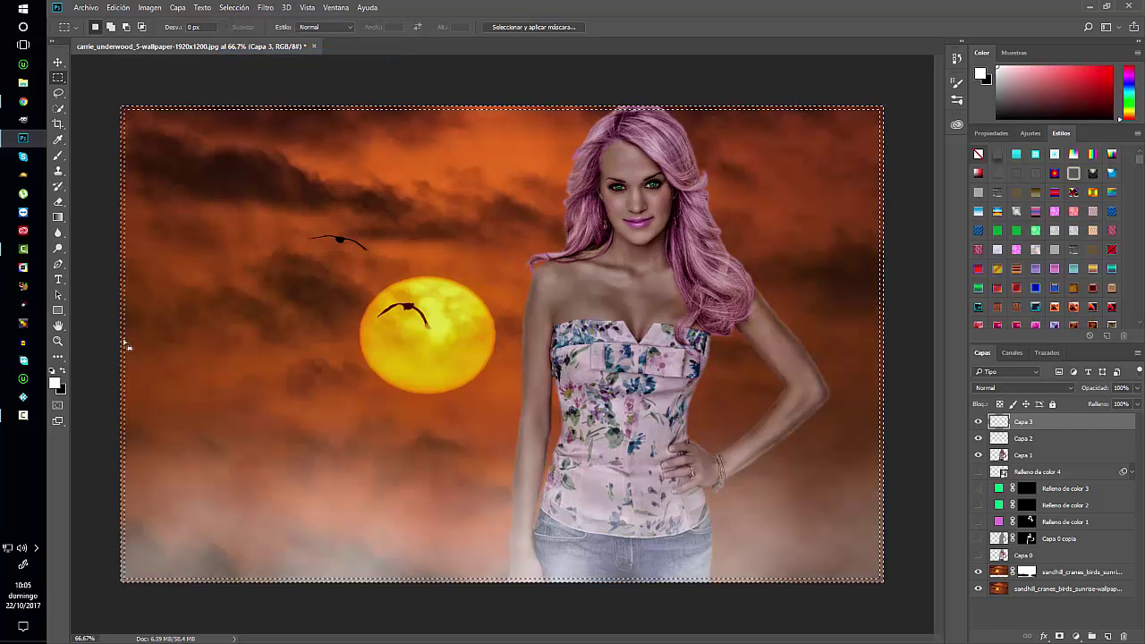
pyautogui.click(59, 218)
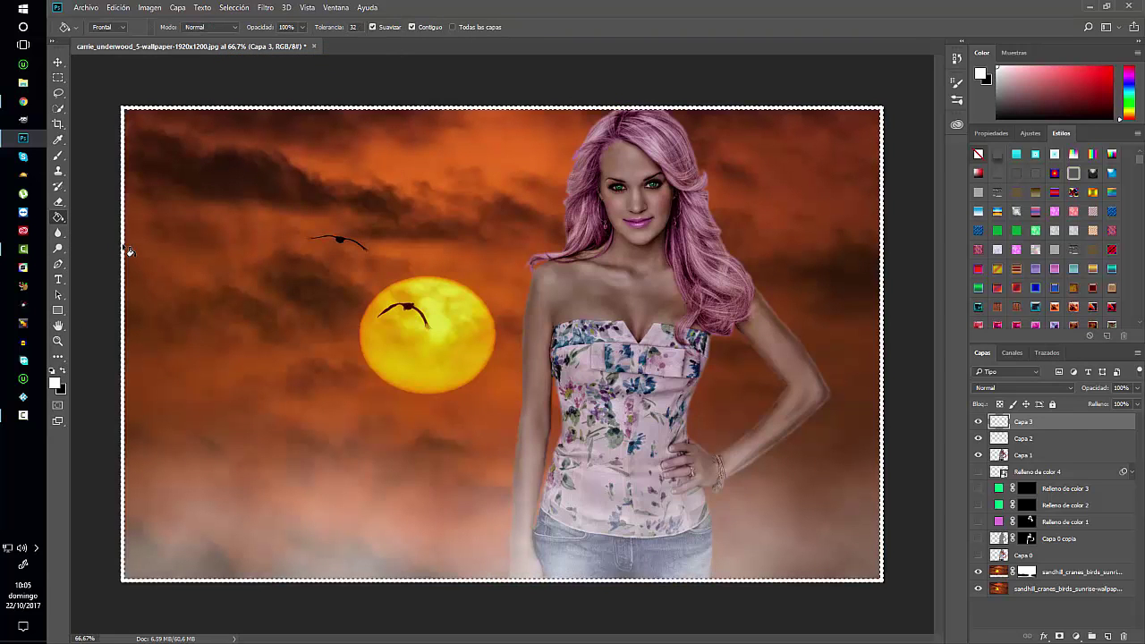
pyautogui.click(58, 78)
pyautogui.click(149, 81)
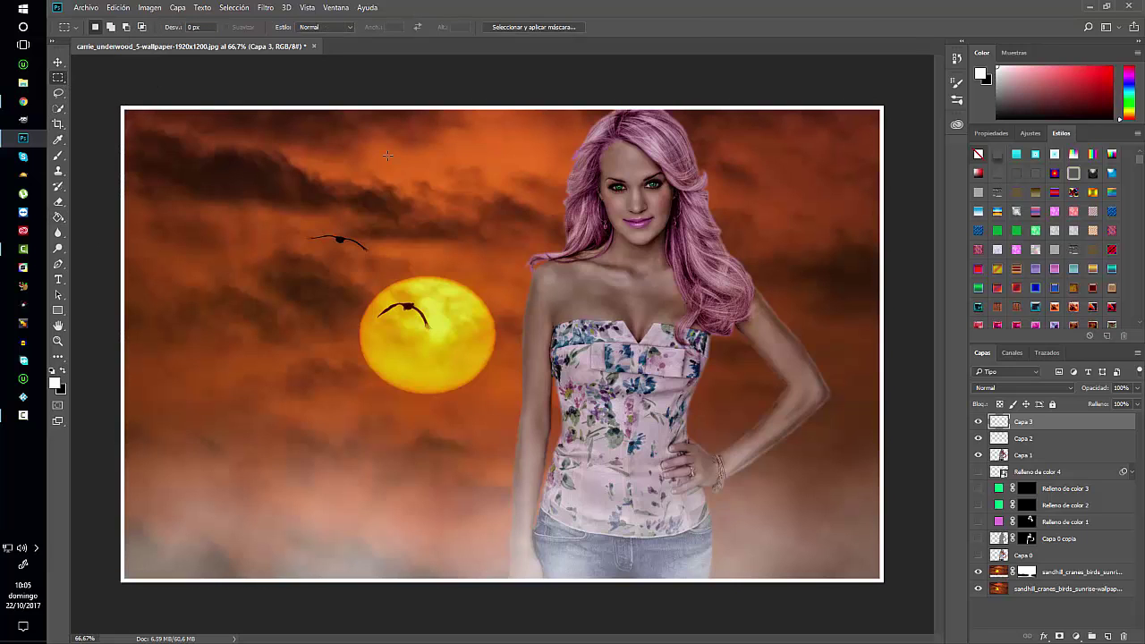
# - Apply a glowing preset style to the frame layer and bring up its stroke gradient
pyautogui.click(1111, 283)
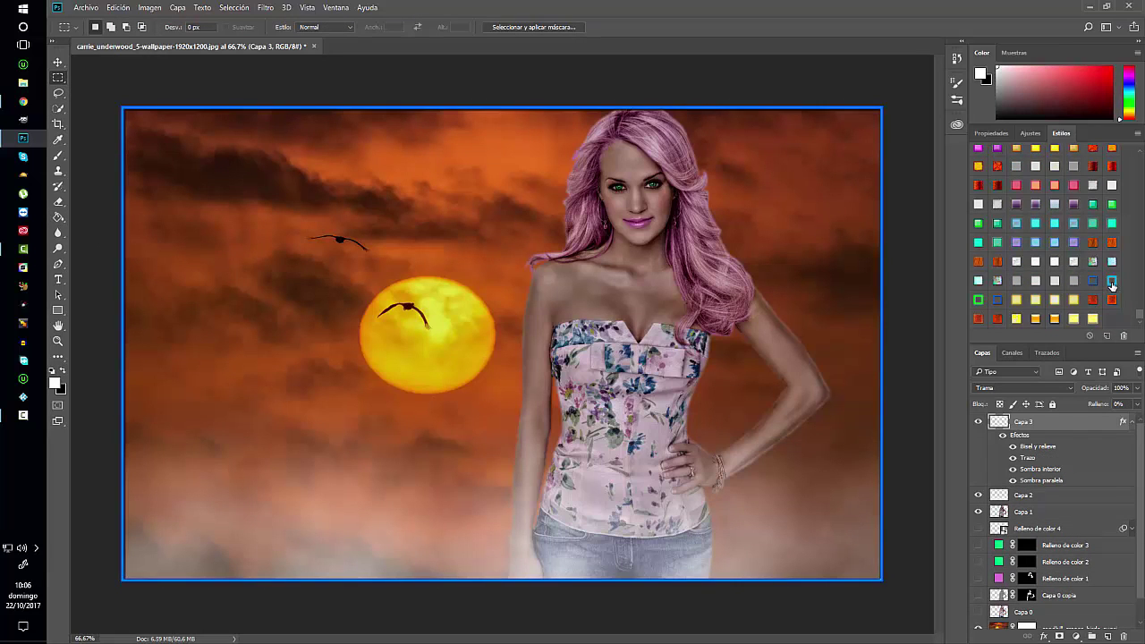
pyautogui.click(1111, 281)
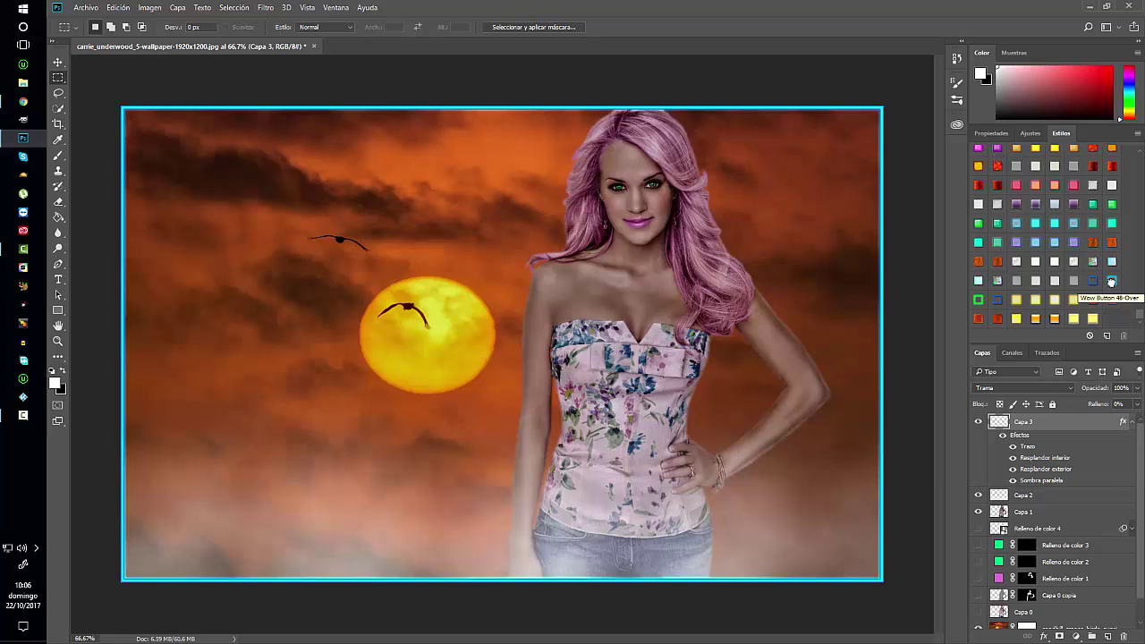
pyautogui.doubleClick(1075, 412)
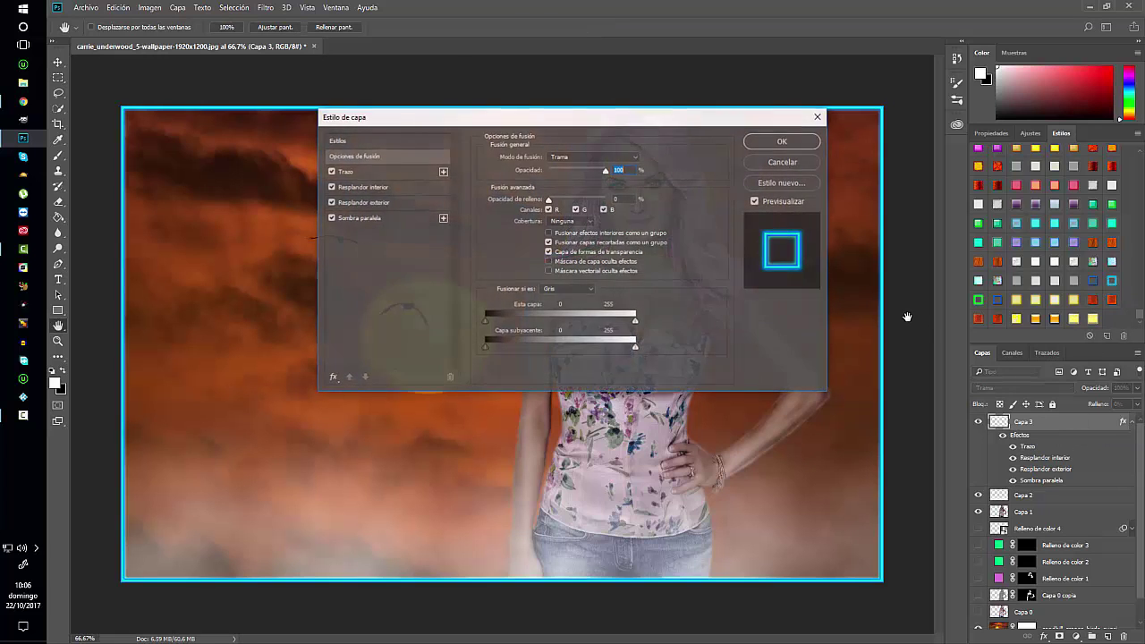
pyautogui.moveTo(533, 158); pyautogui.dragTo(663, 320)
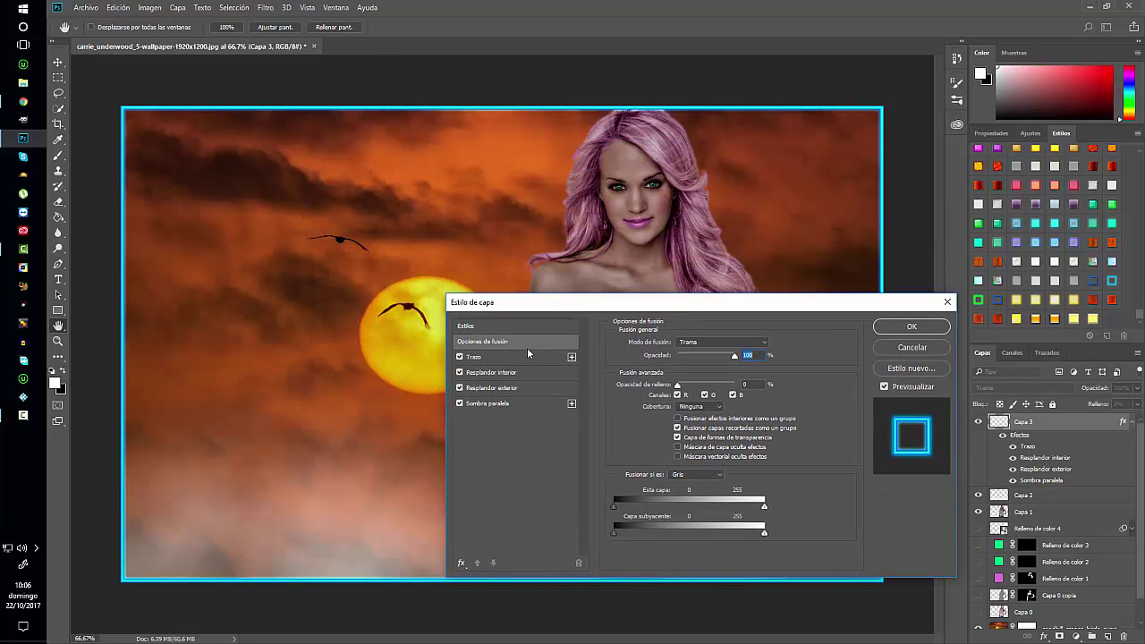
pyautogui.click(487, 358)
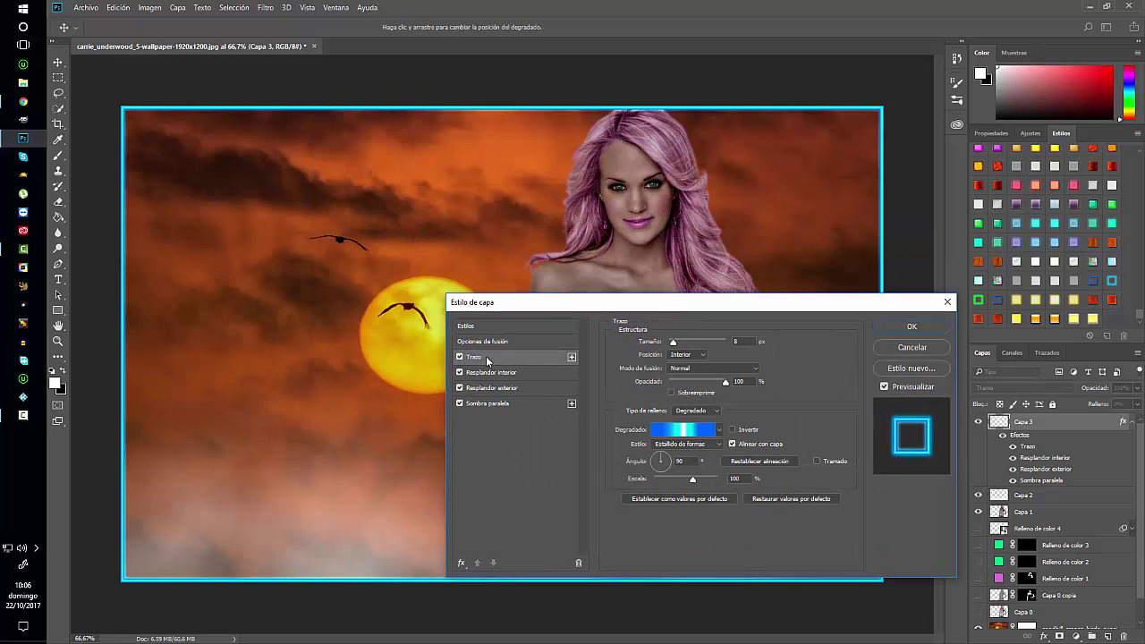
pyautogui.click(665, 430)
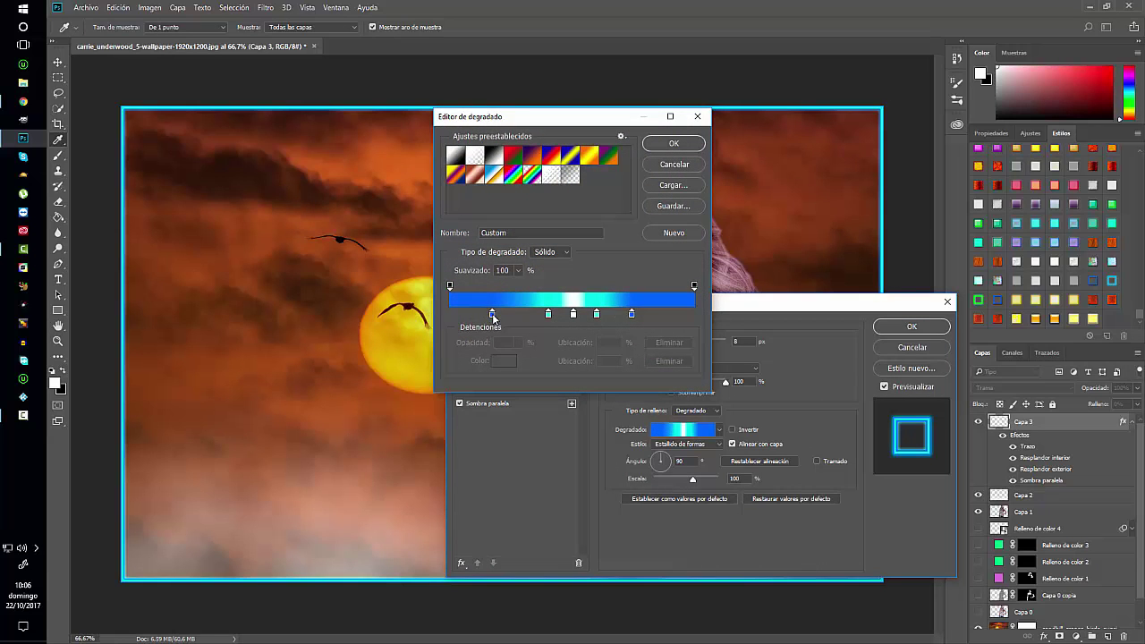
# - Recolour the first and last blue gradient stops with orange-brown and brown sampled from the sunset
pyautogui.click(492, 317)
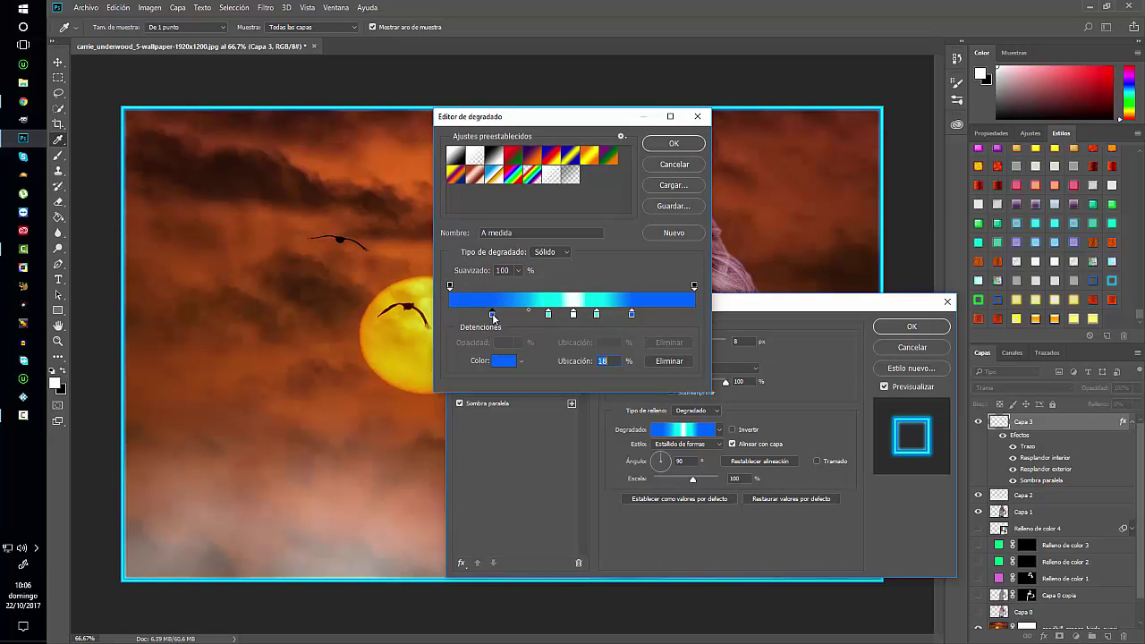
pyautogui.click(501, 366)
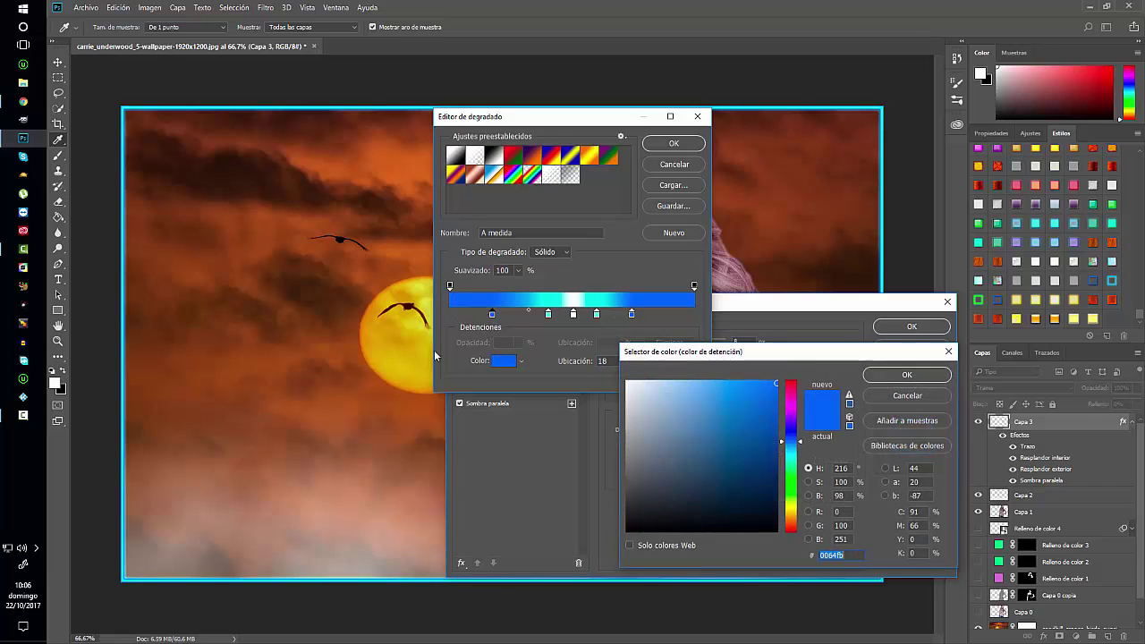
pyautogui.click(372, 334)
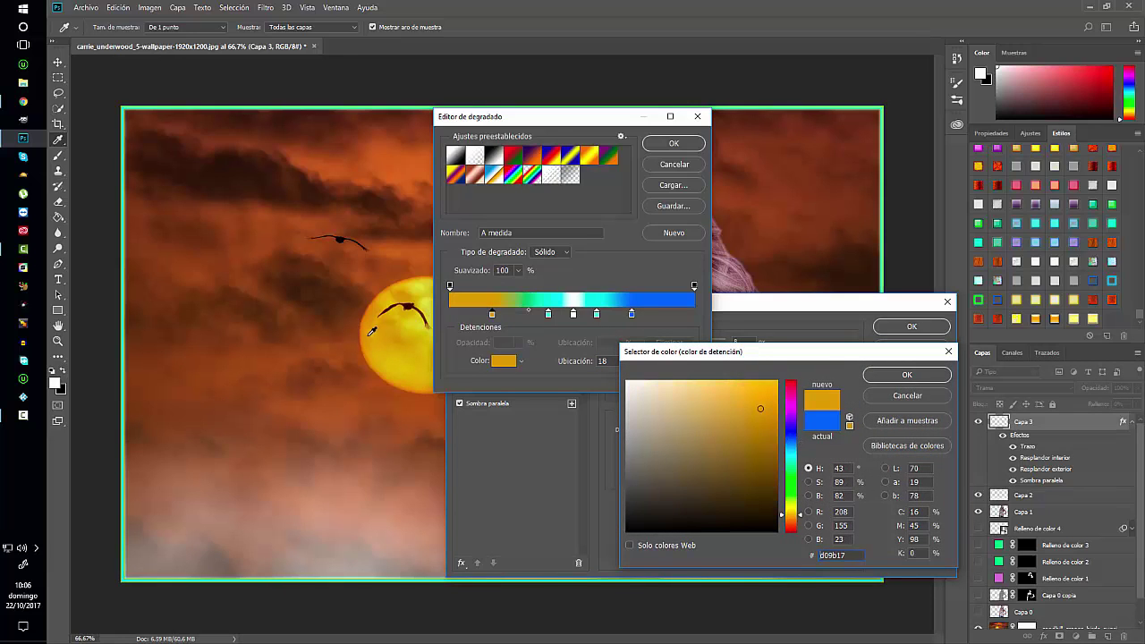
pyautogui.click(328, 337)
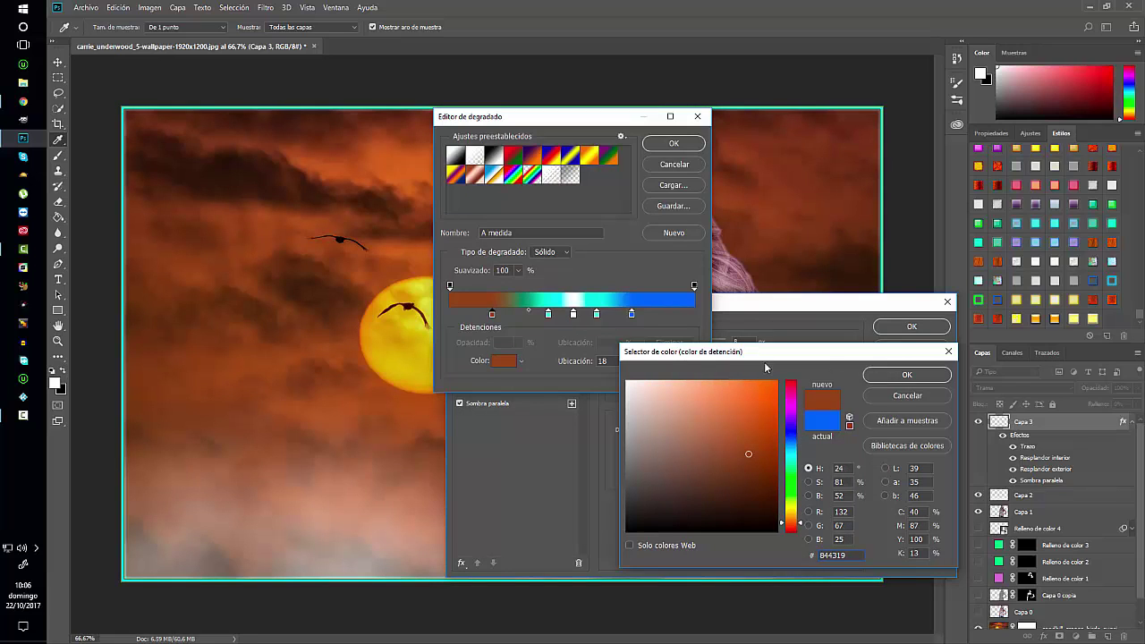
pyautogui.click(337, 490)
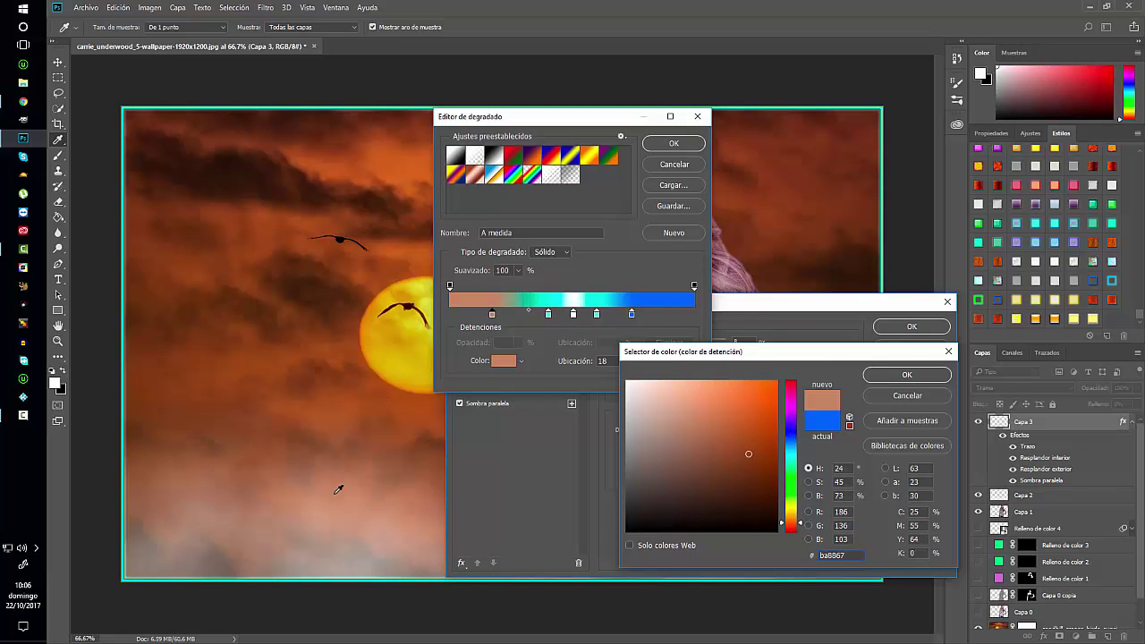
pyautogui.click(902, 377)
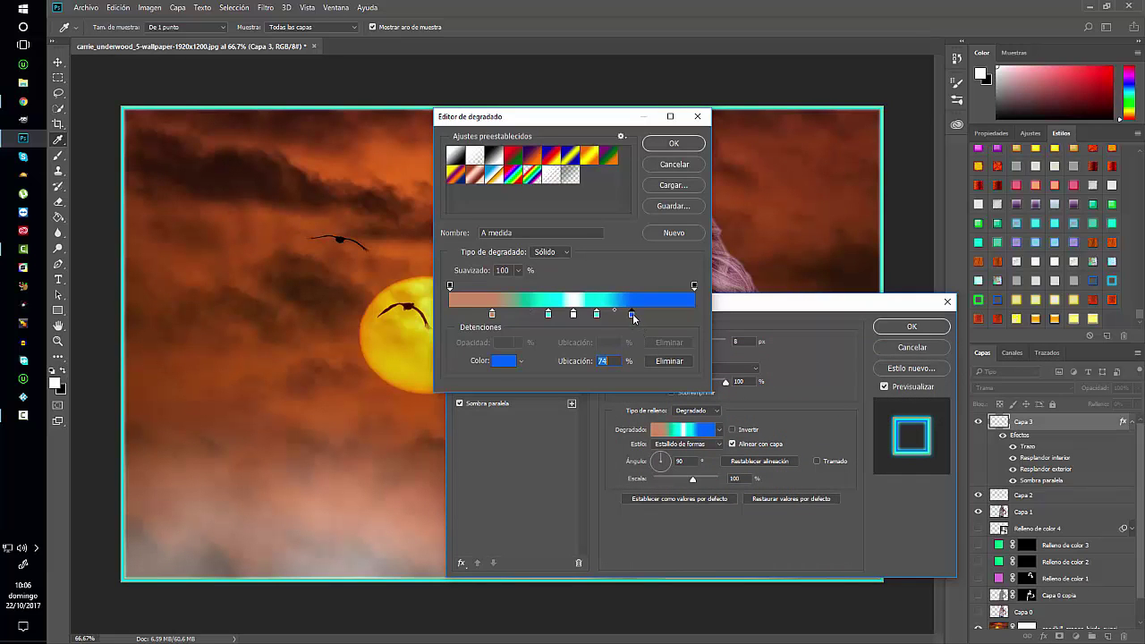
pyautogui.click(503, 360)
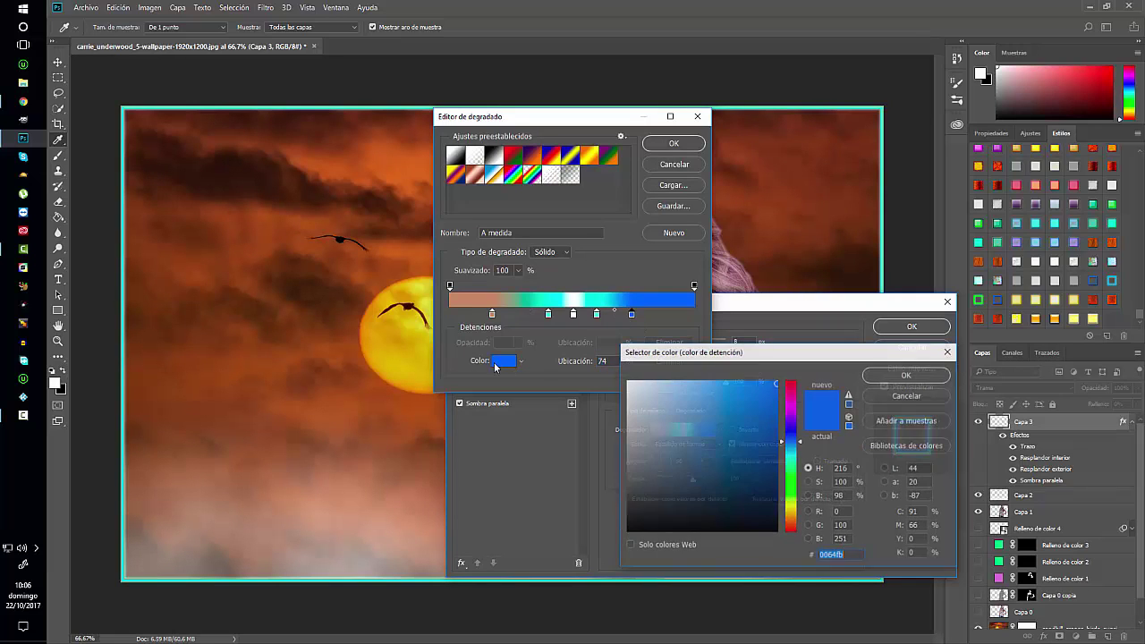
pyautogui.click(301, 411)
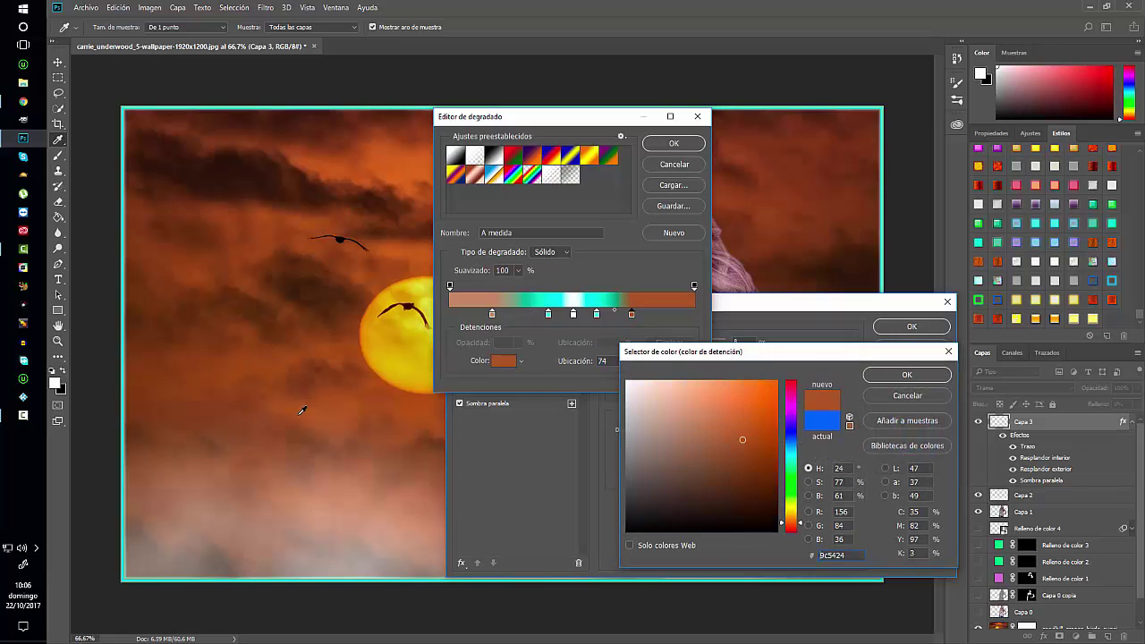
pyautogui.click(906, 373)
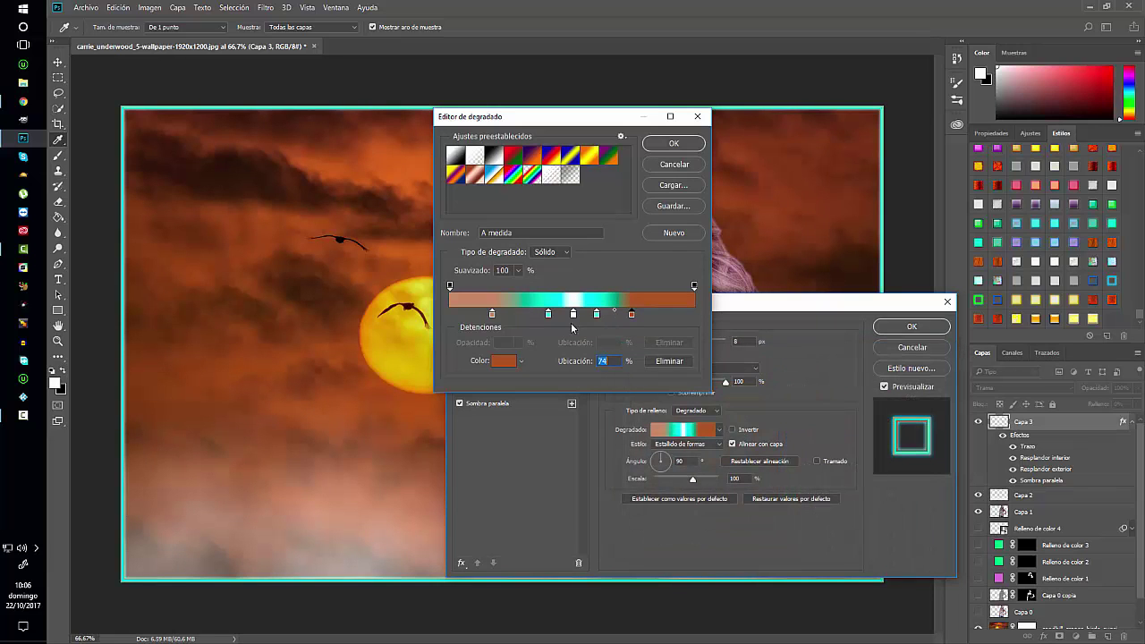
# - Recolour the two cyan stops and white middle stop with sampled browns, then accept the gradient
pyautogui.click(503, 360)
pyautogui.click(370, 481)
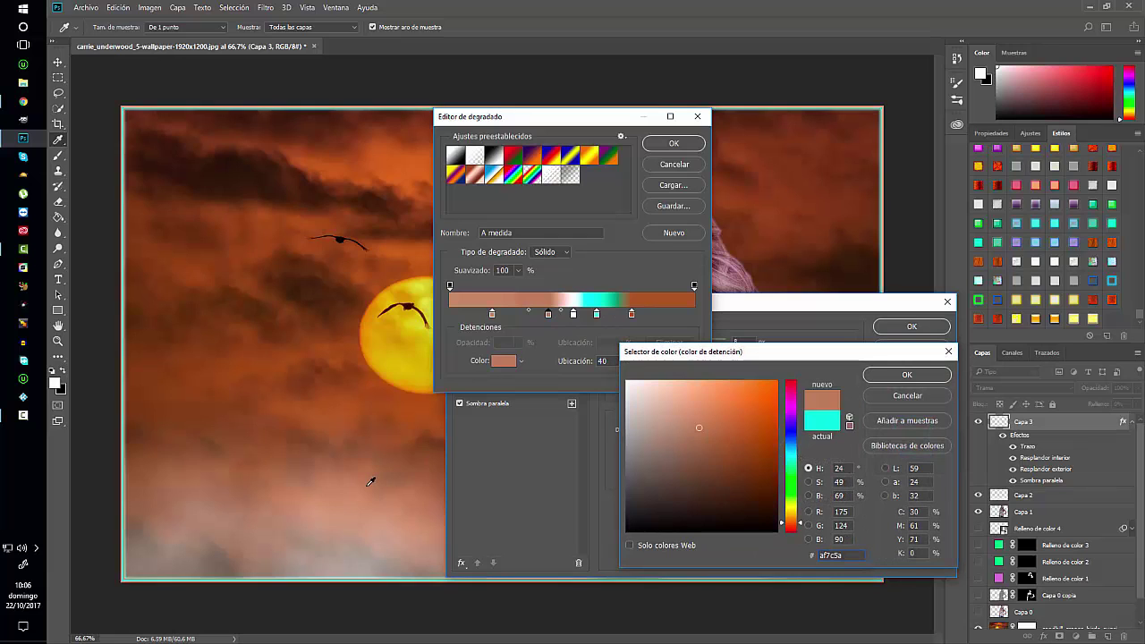
pyautogui.click(906, 375)
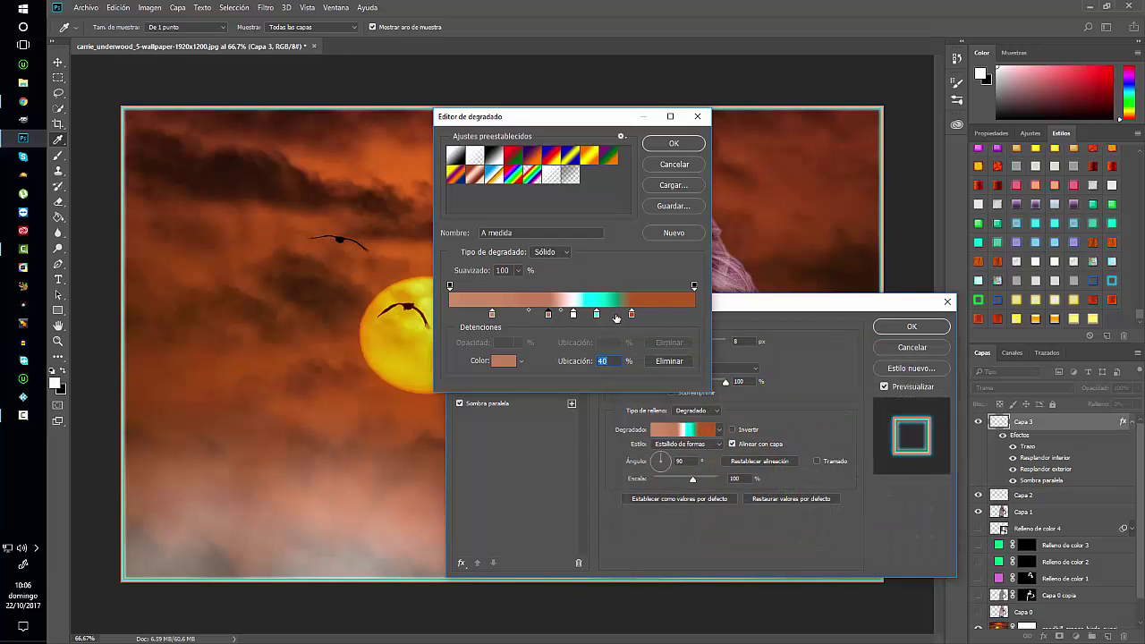
pyautogui.click(504, 361)
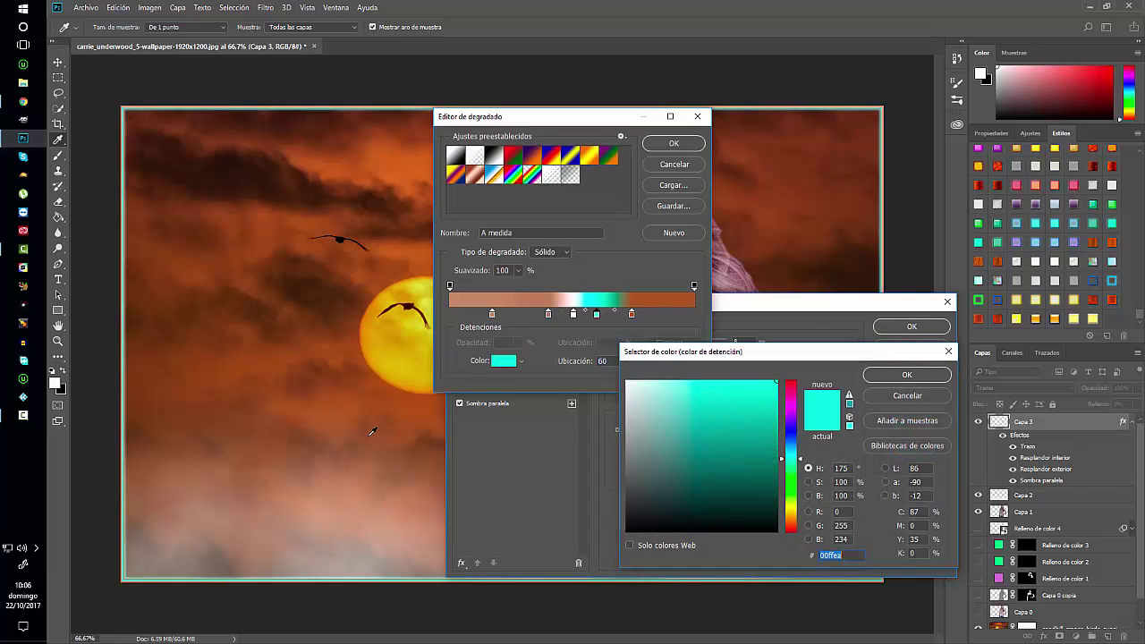
pyautogui.click(334, 466)
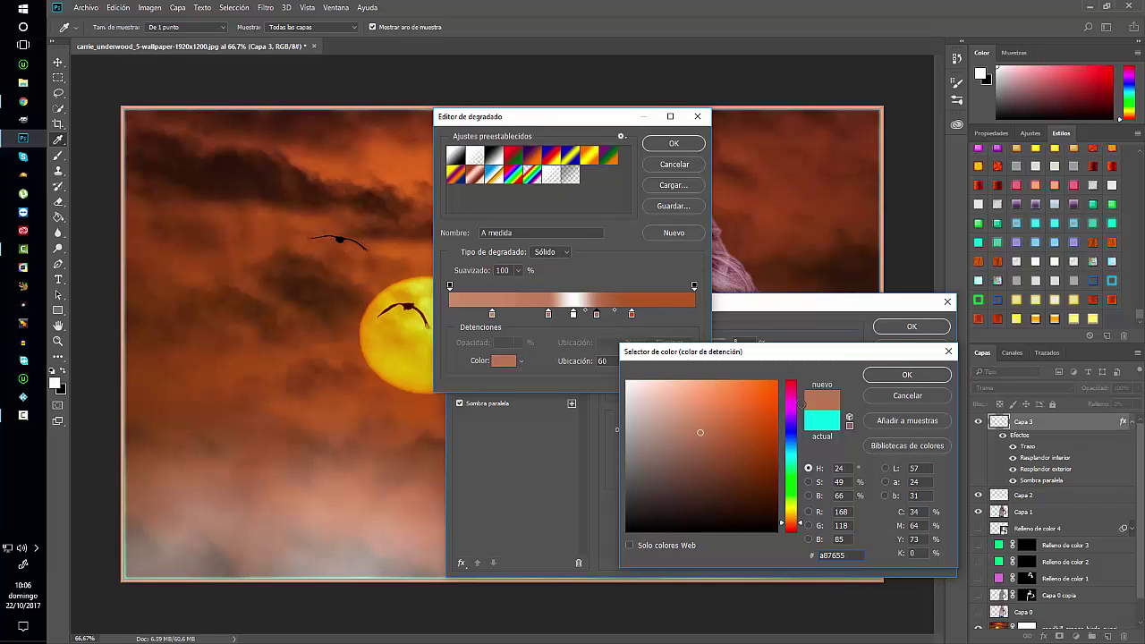
pyautogui.click(910, 378)
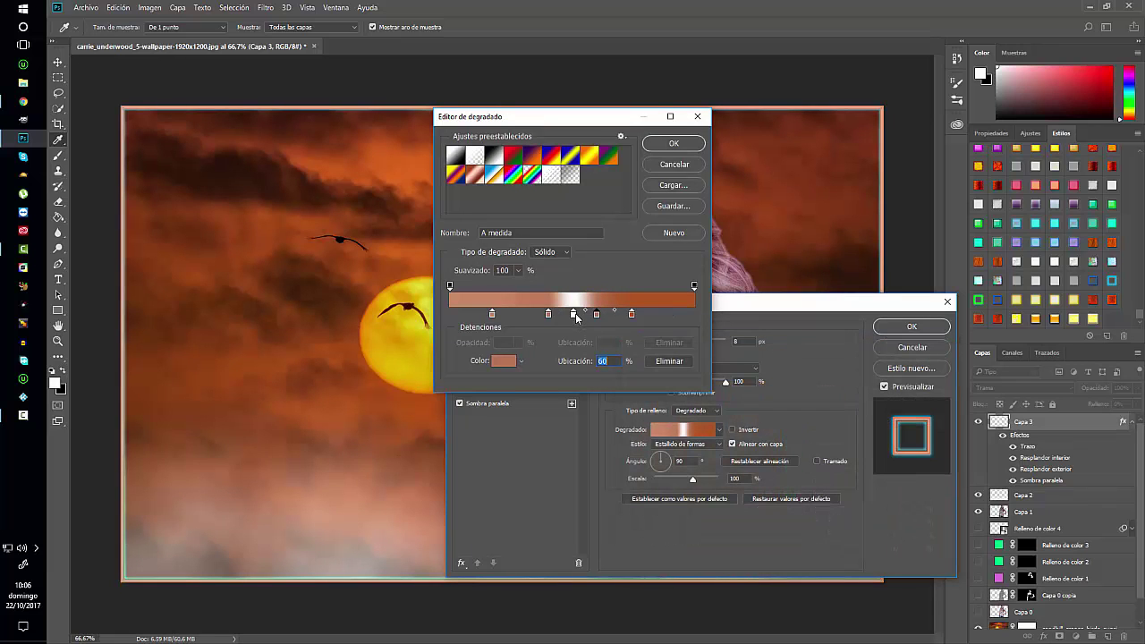
pyautogui.click(502, 362)
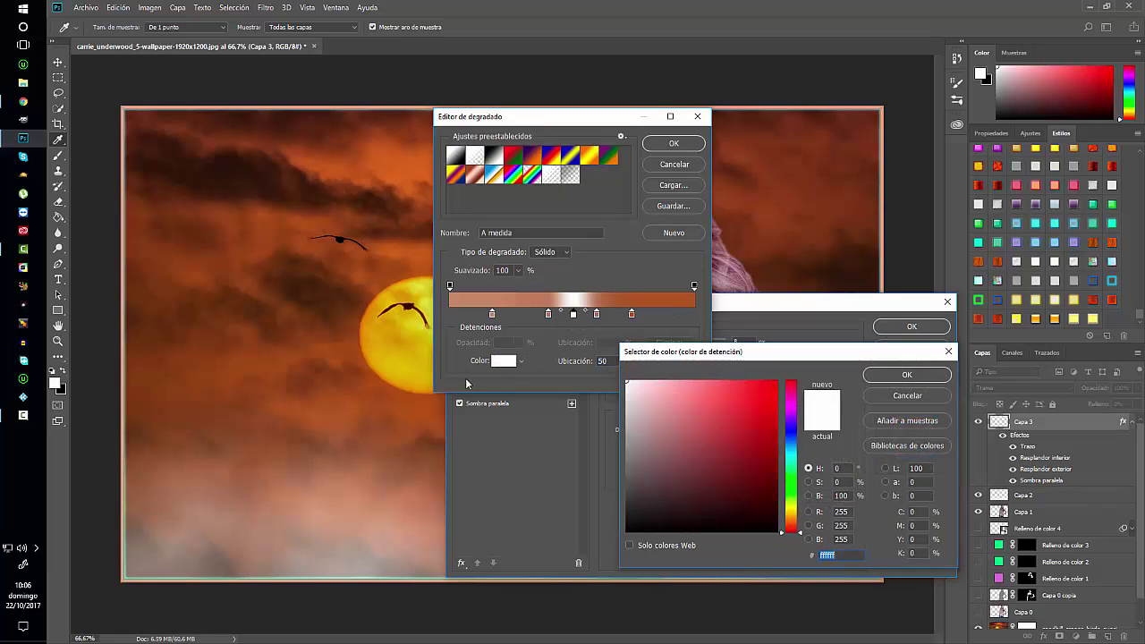
pyautogui.click(399, 397)
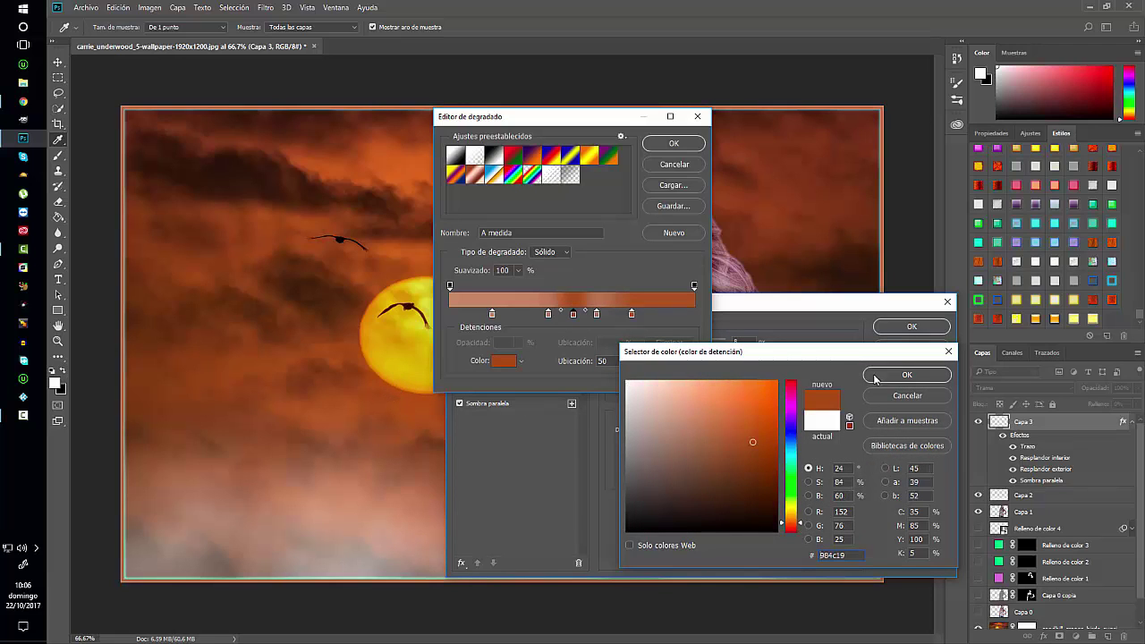
pyautogui.click(904, 376)
pyautogui.click(675, 145)
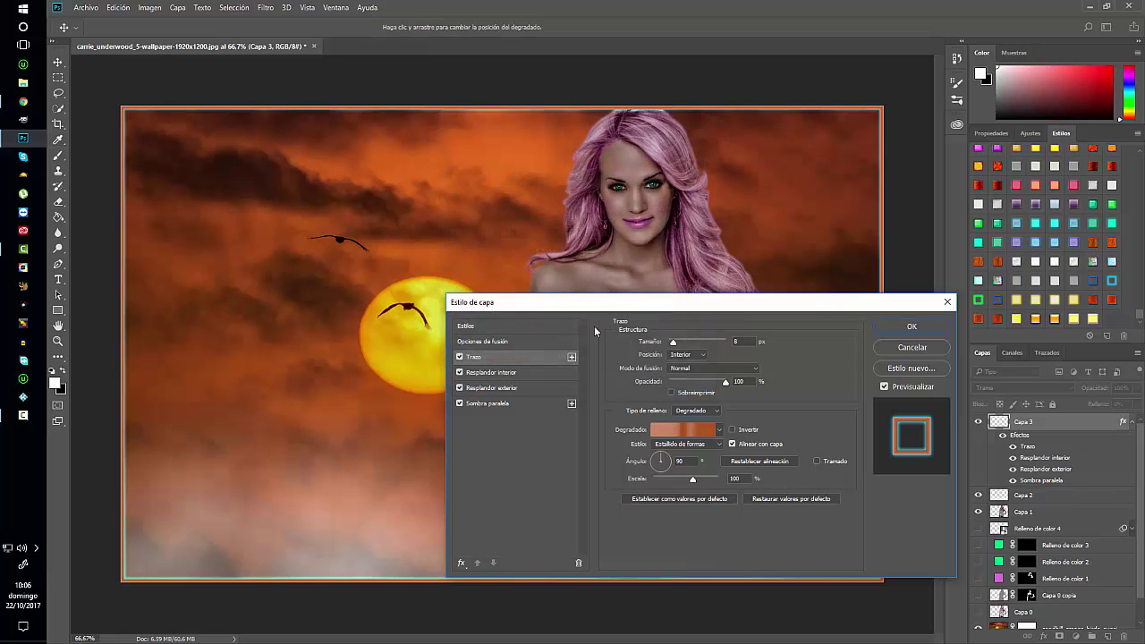
# - Set the frame's inner glow to a brownish-pink sampled from the image
pyautogui.click(516, 374)
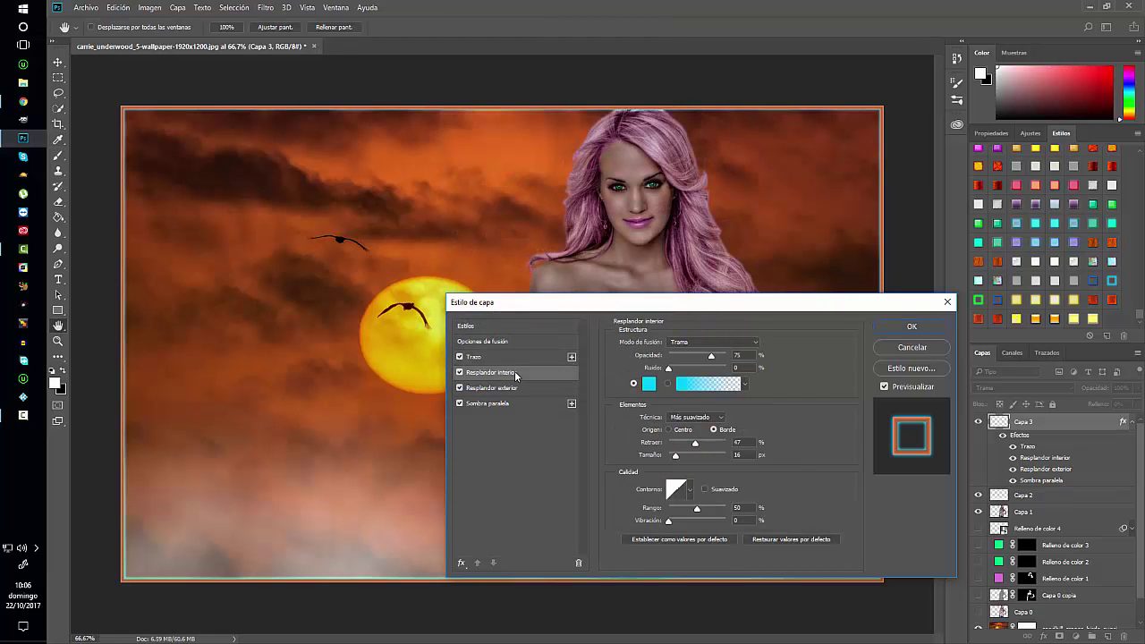
pyautogui.click(650, 382)
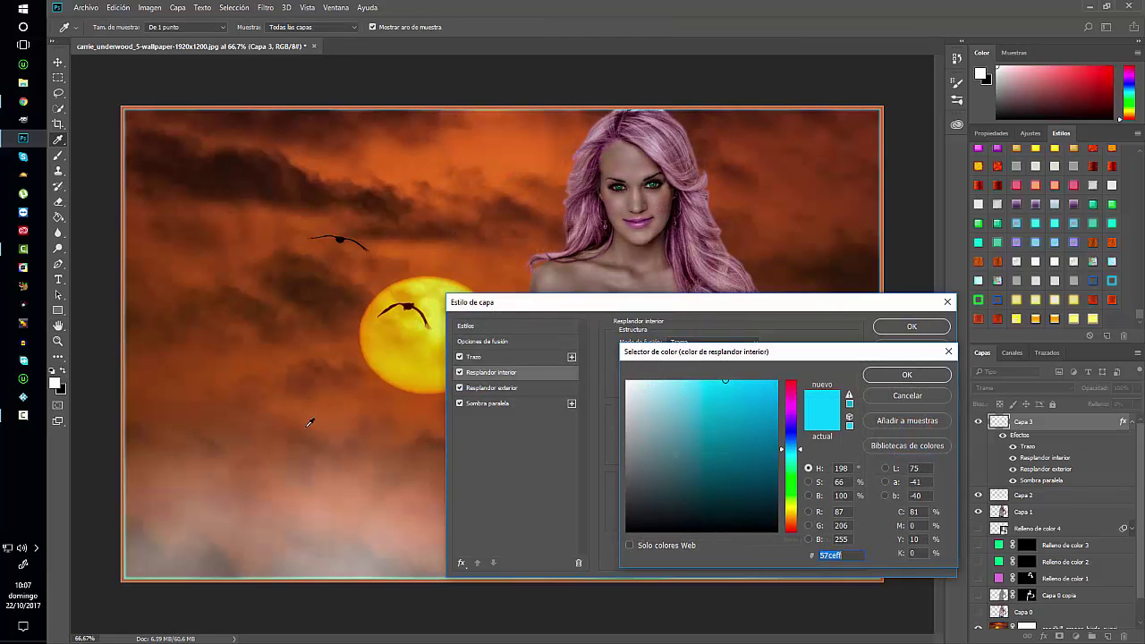
pyautogui.click(290, 442)
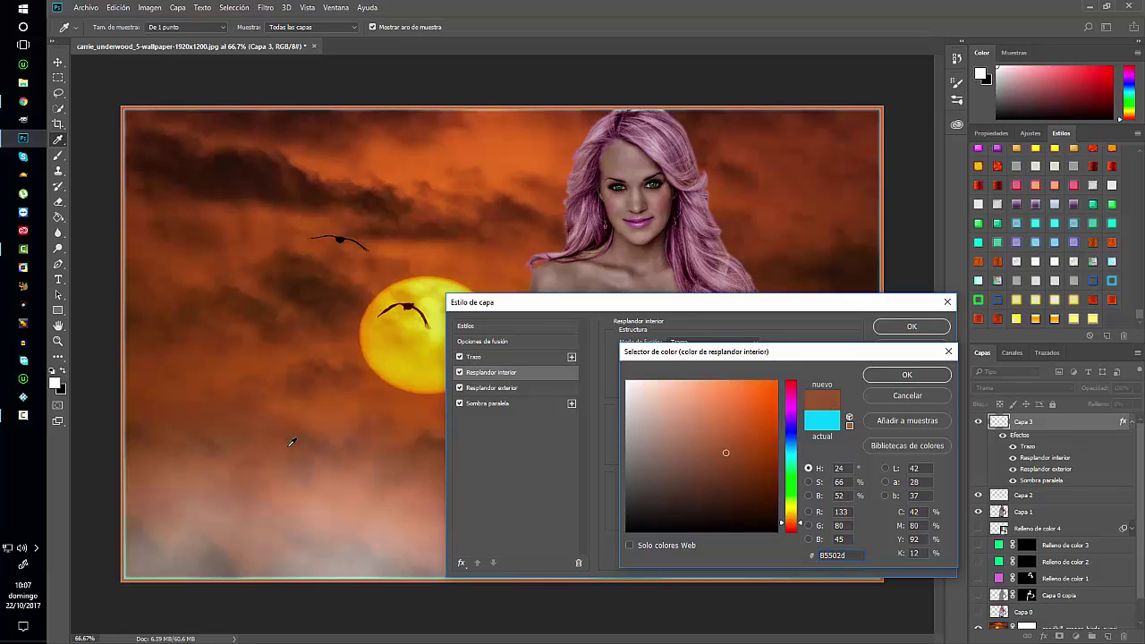
pyautogui.click(323, 485)
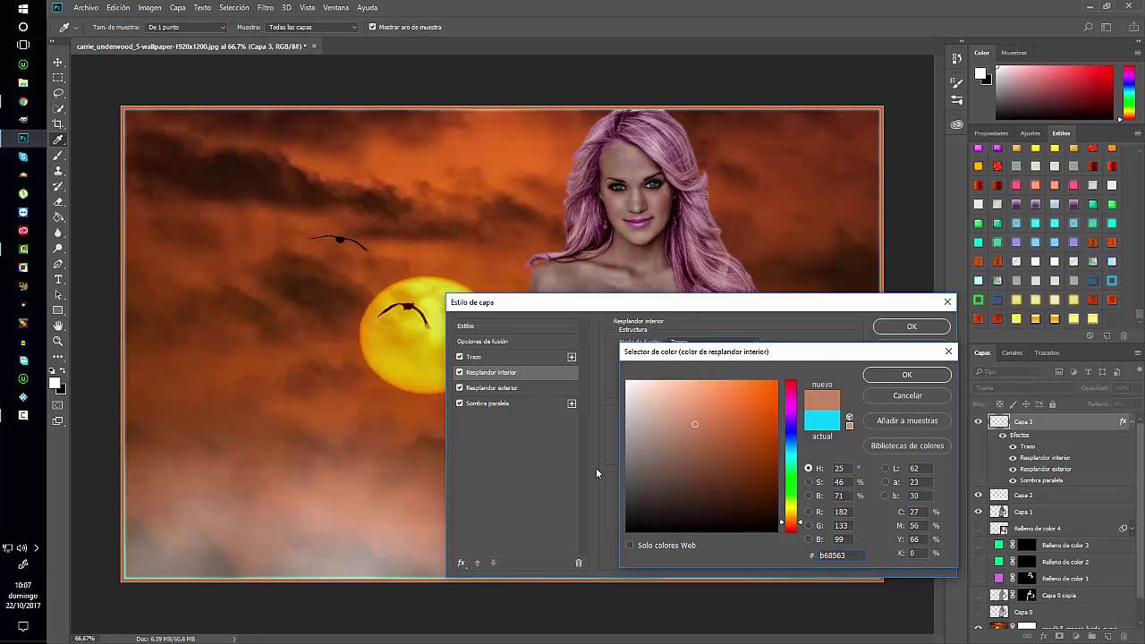
pyautogui.click(916, 378)
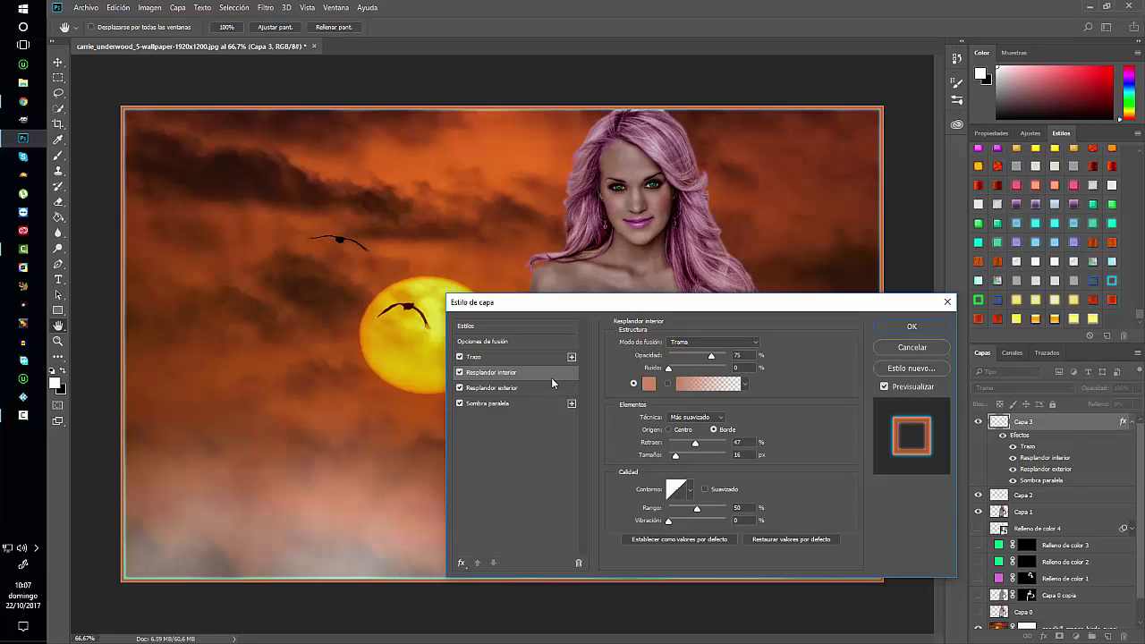
# - Recolour the outer glow and drop shadow with sampled browns and apply the layer style
pyautogui.click(506, 389)
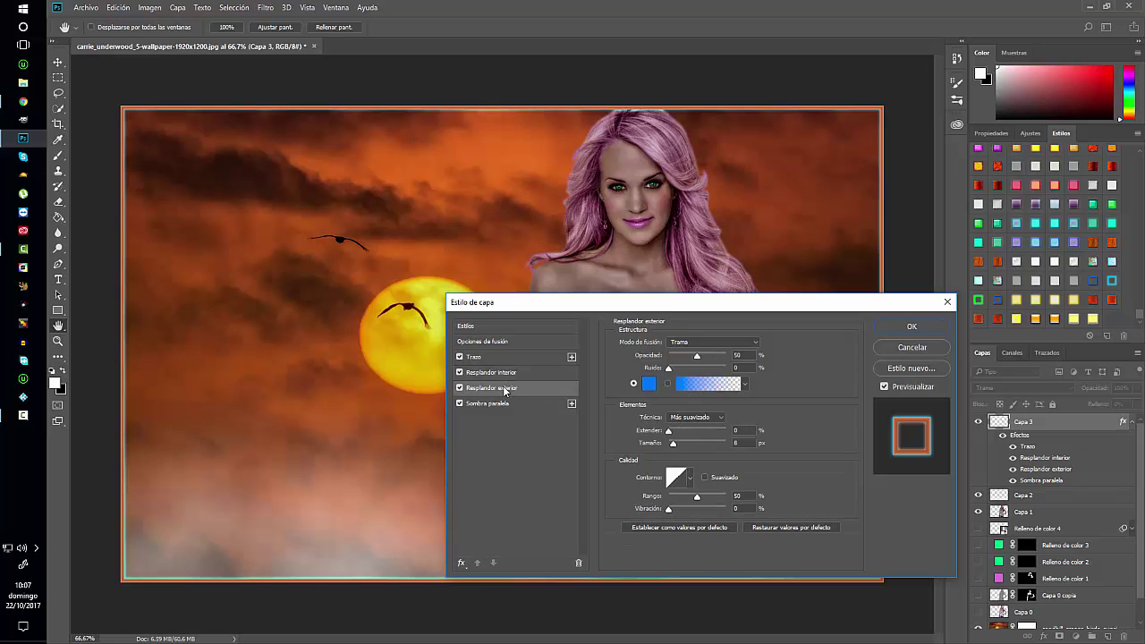
pyautogui.click(650, 384)
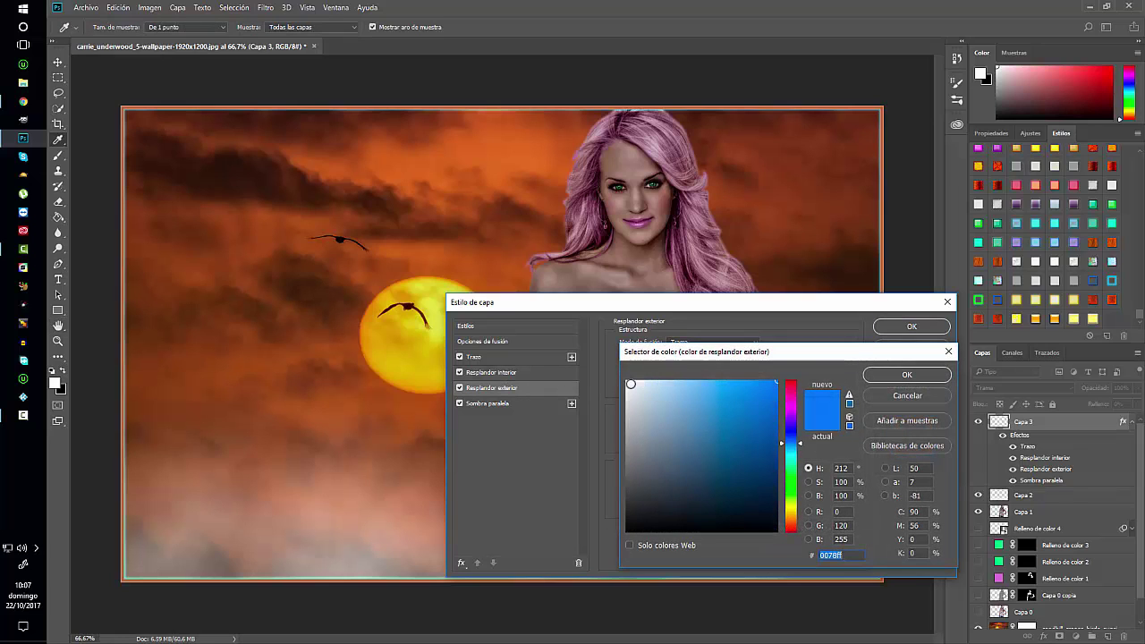
pyautogui.click(340, 438)
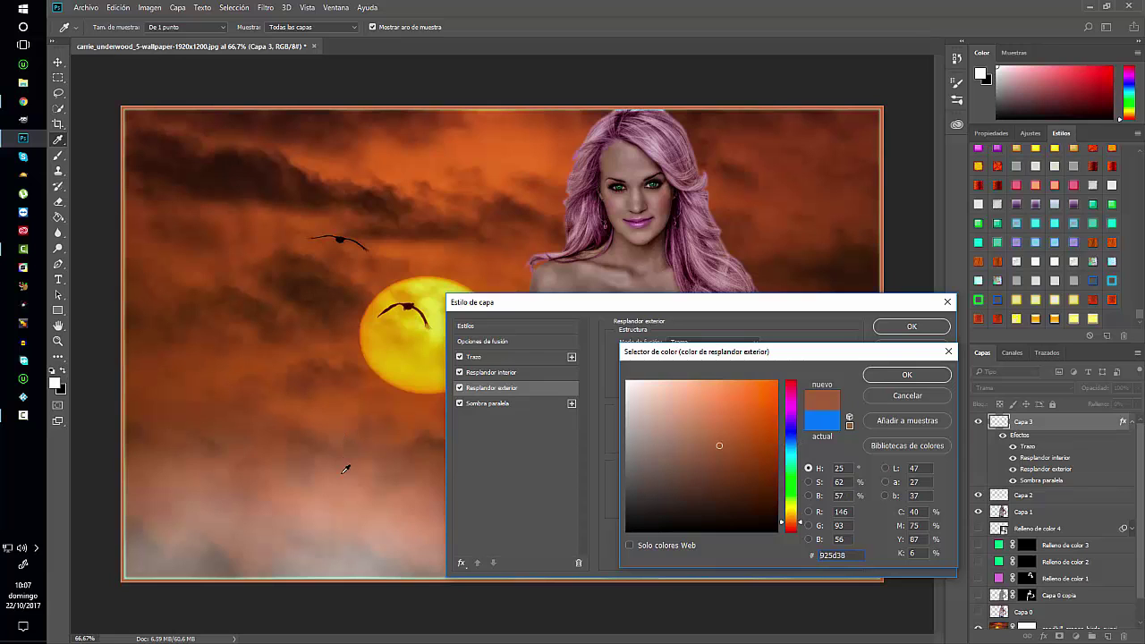
pyautogui.click(907, 376)
pyautogui.click(500, 403)
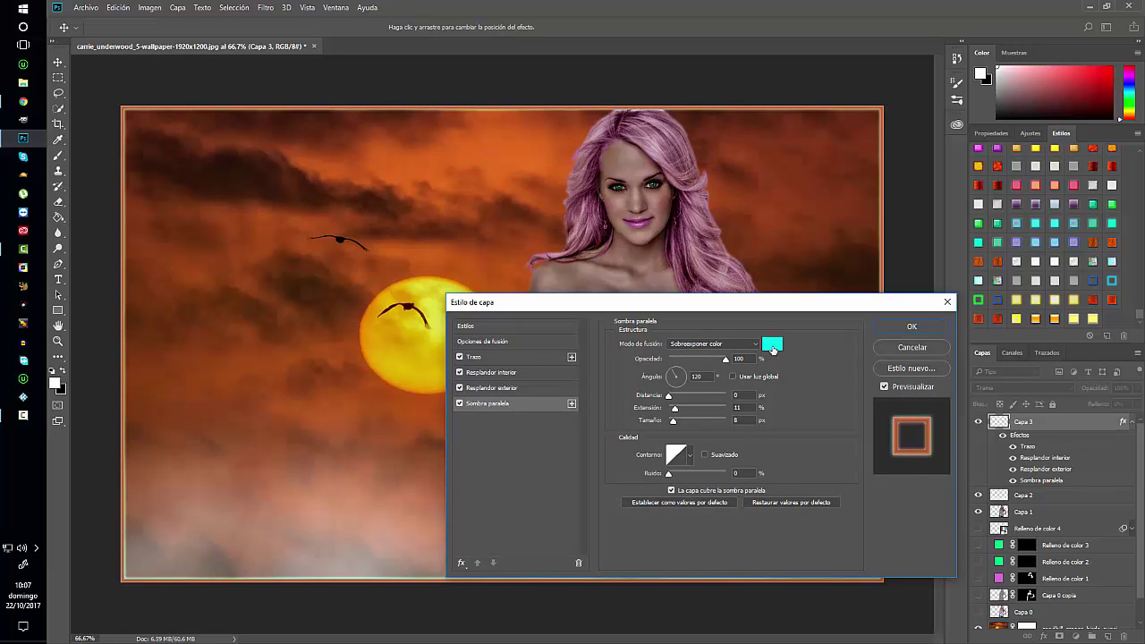
pyautogui.click(771, 346)
pyautogui.click(341, 471)
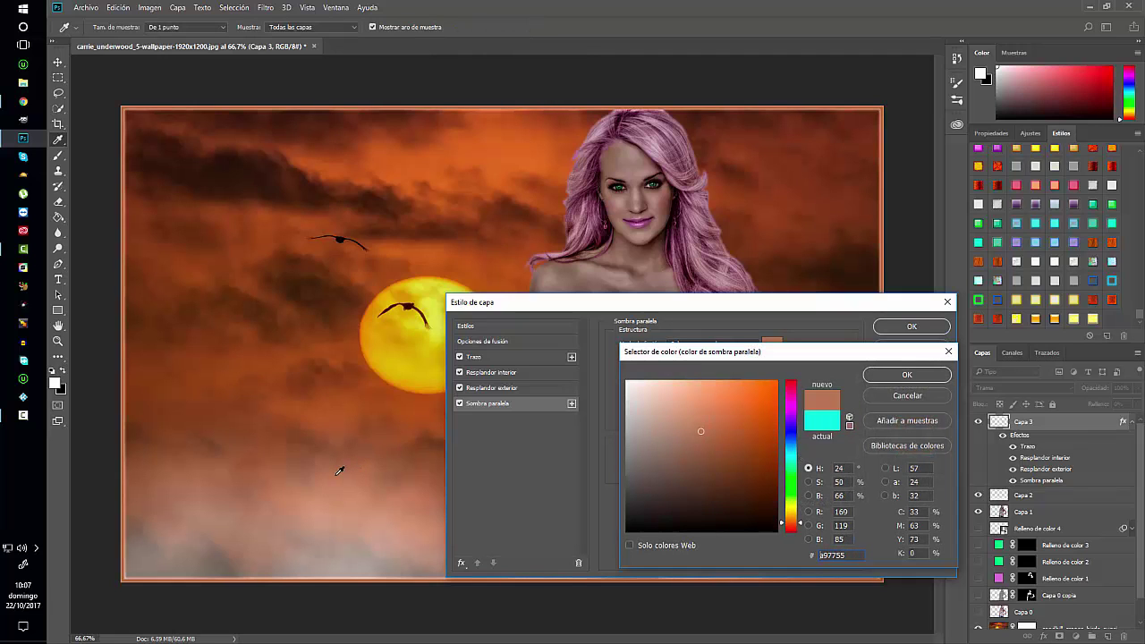
pyautogui.click(905, 375)
pyautogui.click(906, 328)
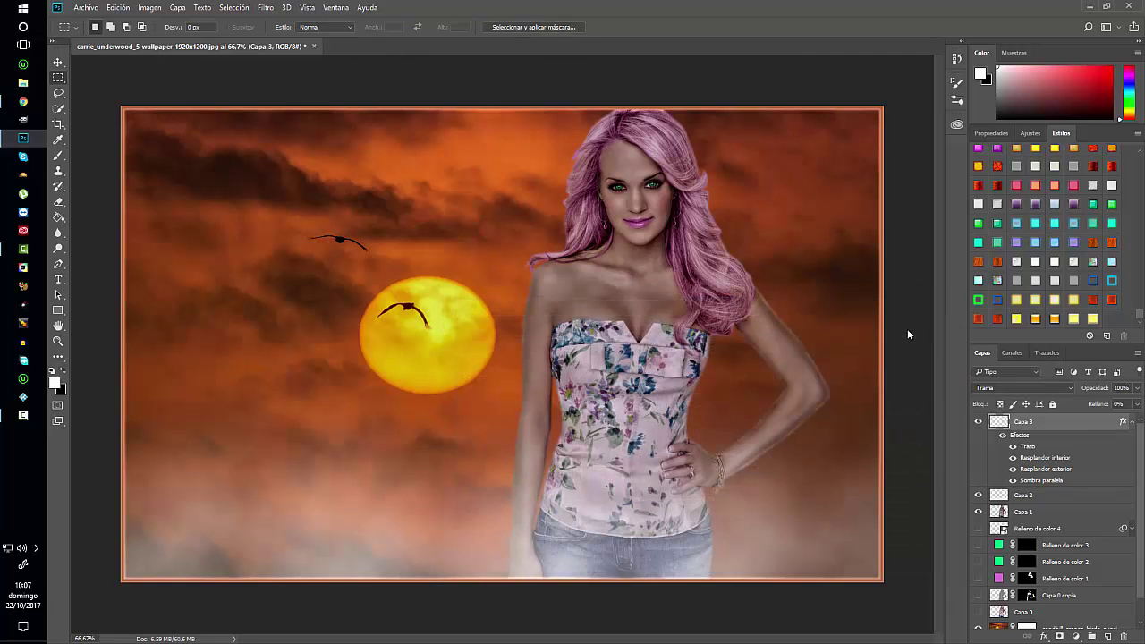
# - Type the signature text in black on a new top layer near the lower-left
pyautogui.click(63, 277)
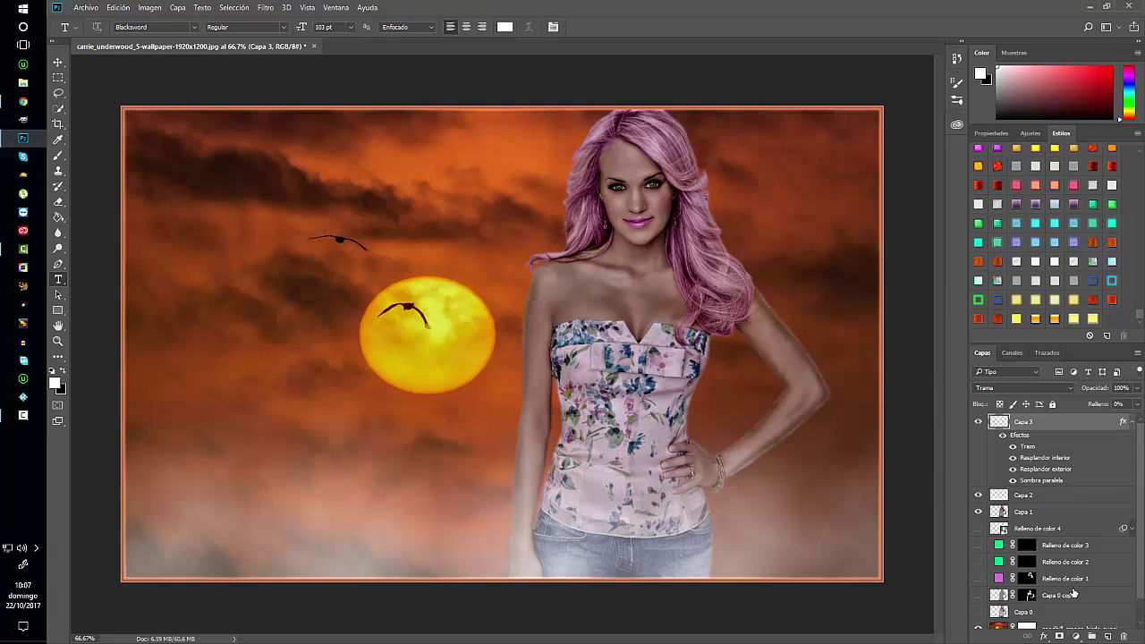
pyautogui.click(1132, 422)
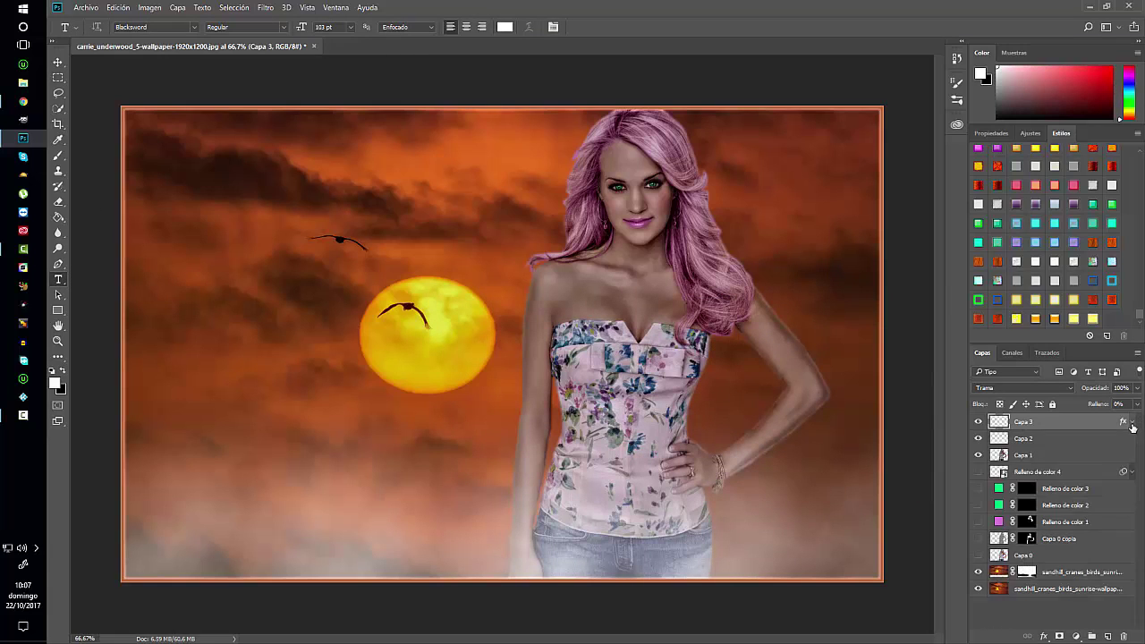
pyautogui.click(1107, 636)
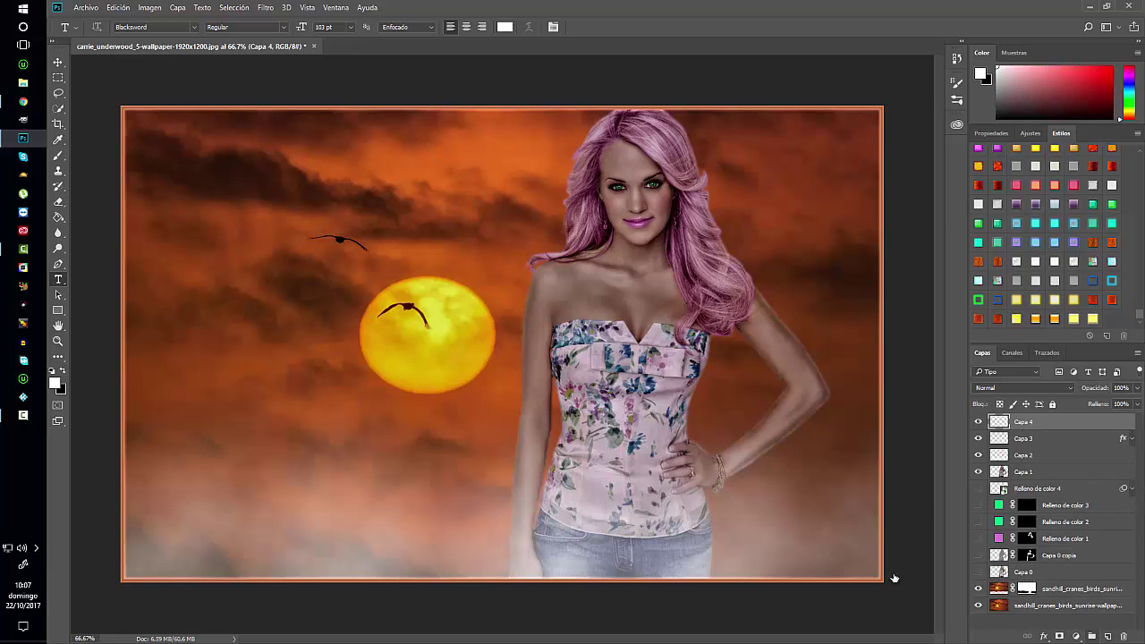
pyautogui.press('d')
pyautogui.click(204, 549)
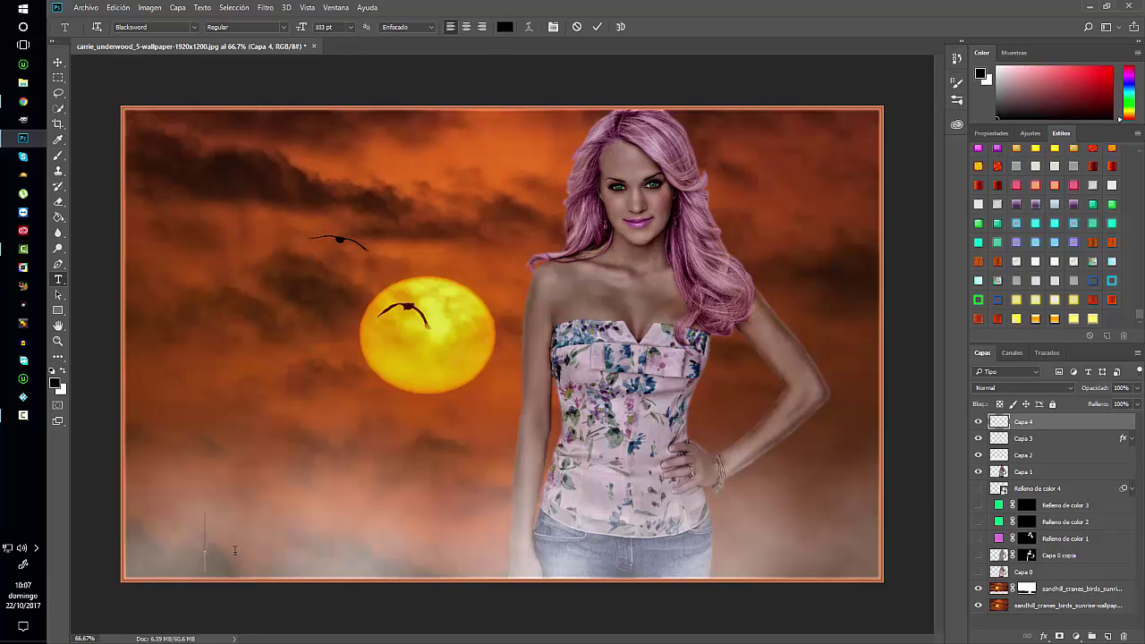
pyautogui.write('MOd3')
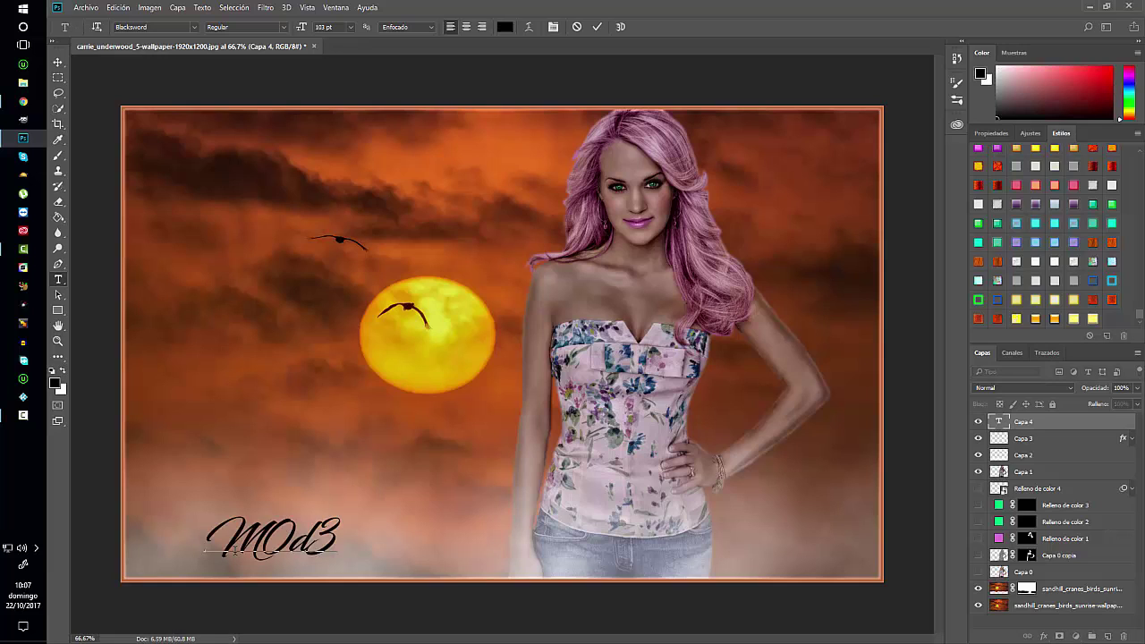
pyautogui.write('xX')
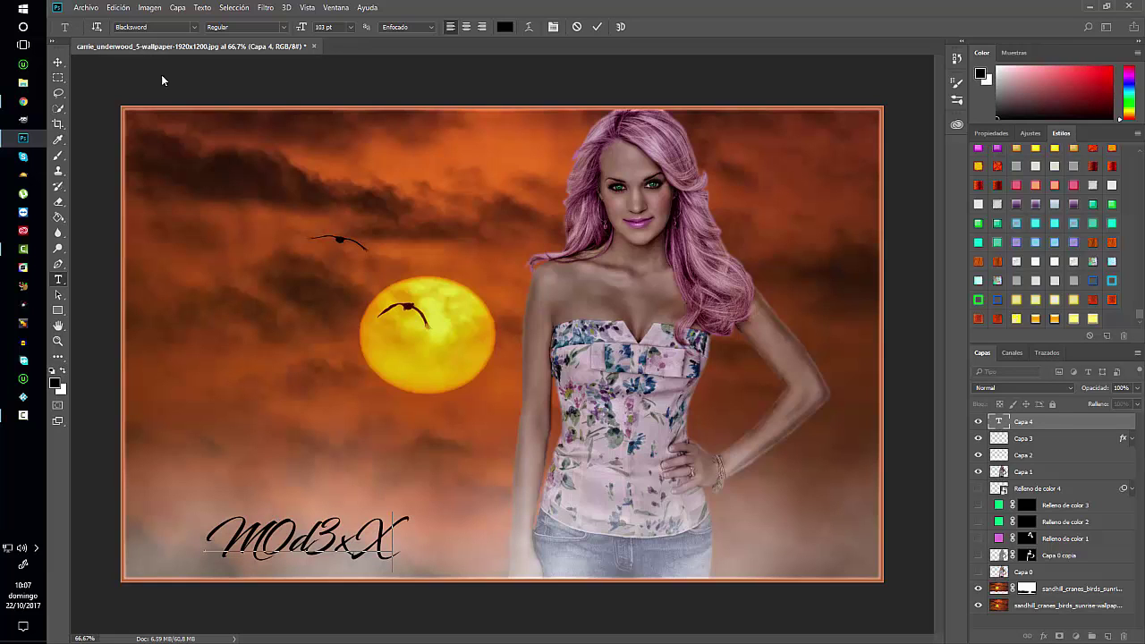
pyautogui.click(55, 63)
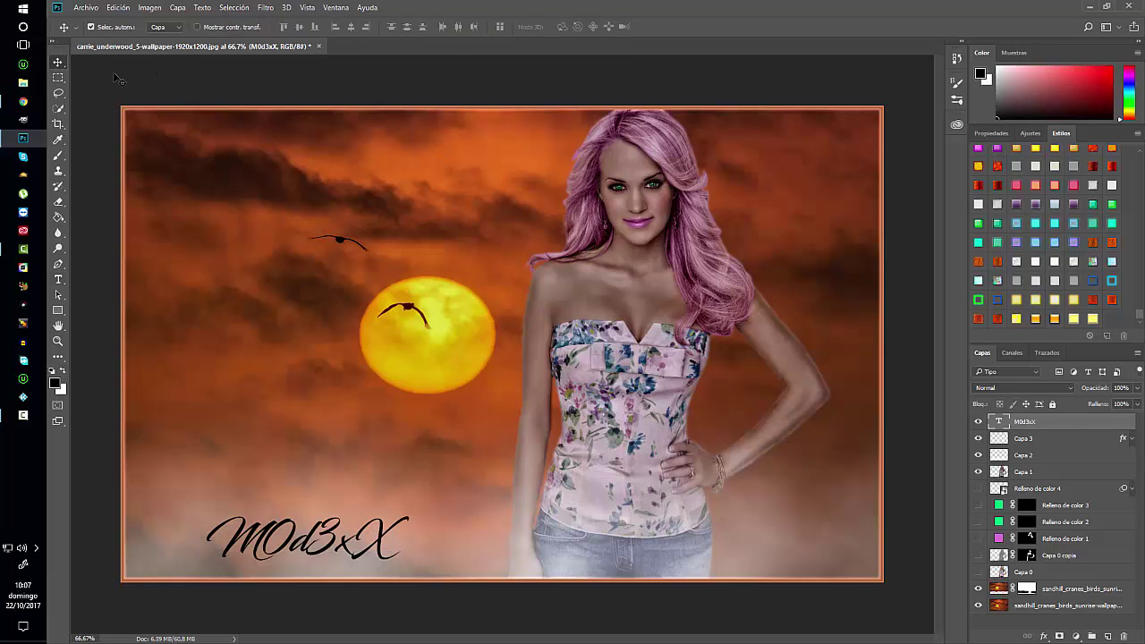
# - Shrink the signature to about a quarter size and move it into the bottom-left corner
pyautogui.hotkey('ctrl', 't')
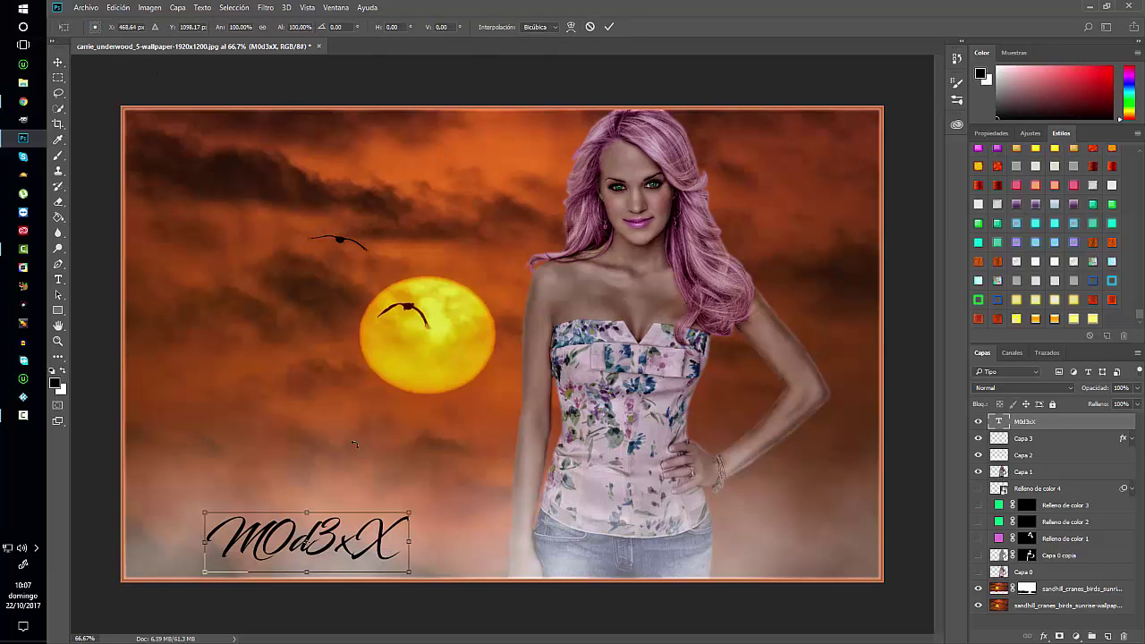
pyautogui.moveTo(406, 516); pyautogui.dragTo(255, 556)
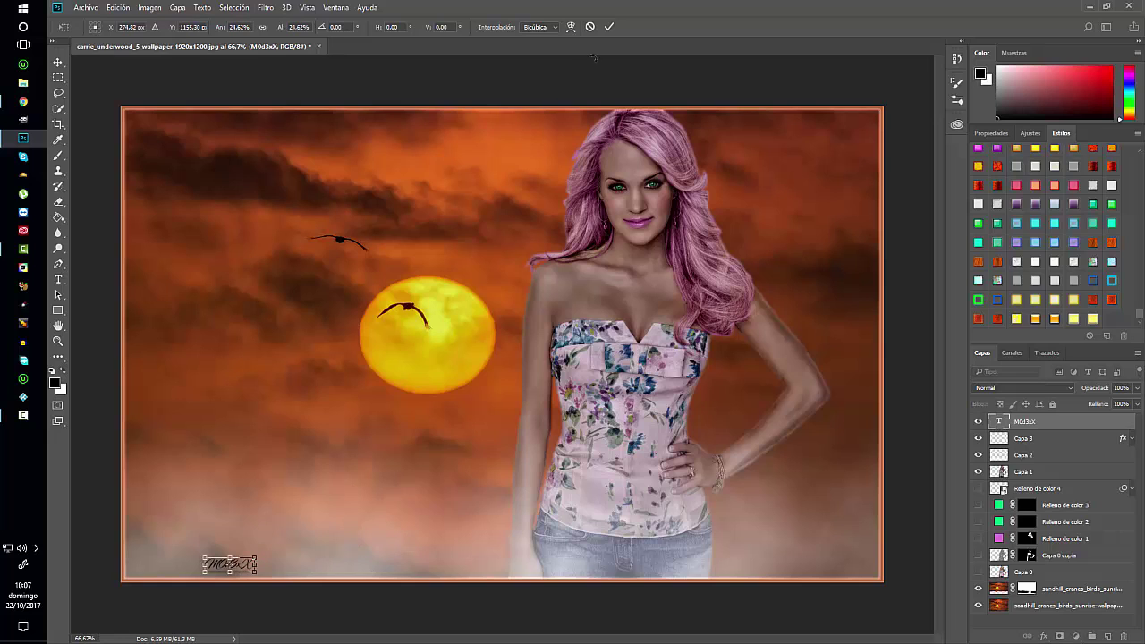
pyautogui.click(608, 26)
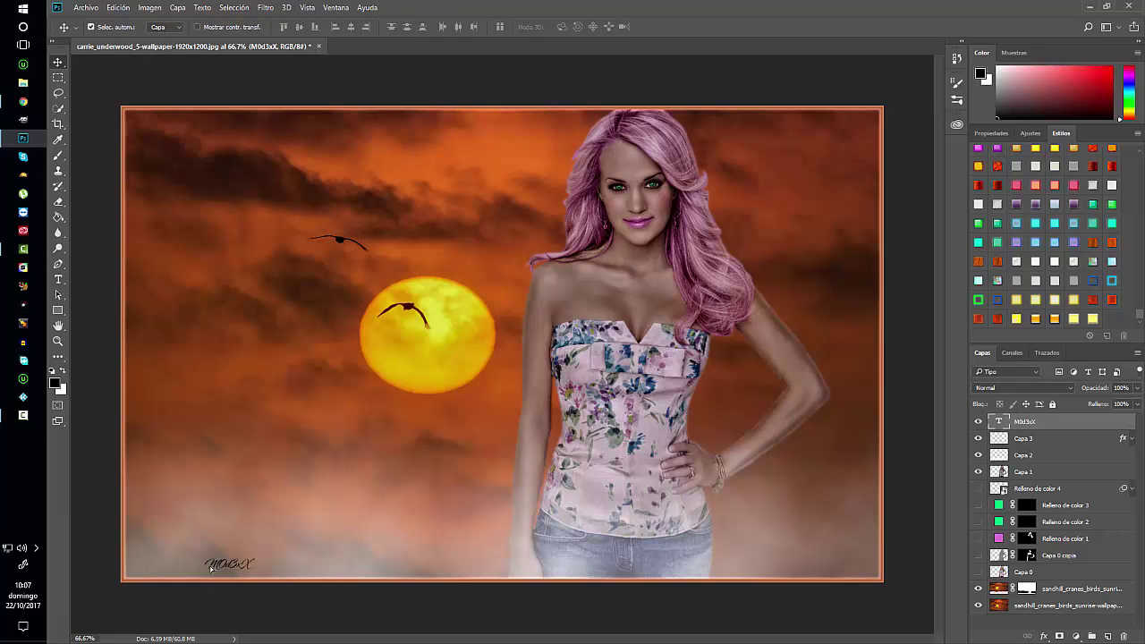
pyautogui.moveTo(211, 566); pyautogui.dragTo(150, 576)
# - Set the signature layer to 75% opacity and scale it slightly smaller, to about 72.81%
pyautogui.click(1135, 387)
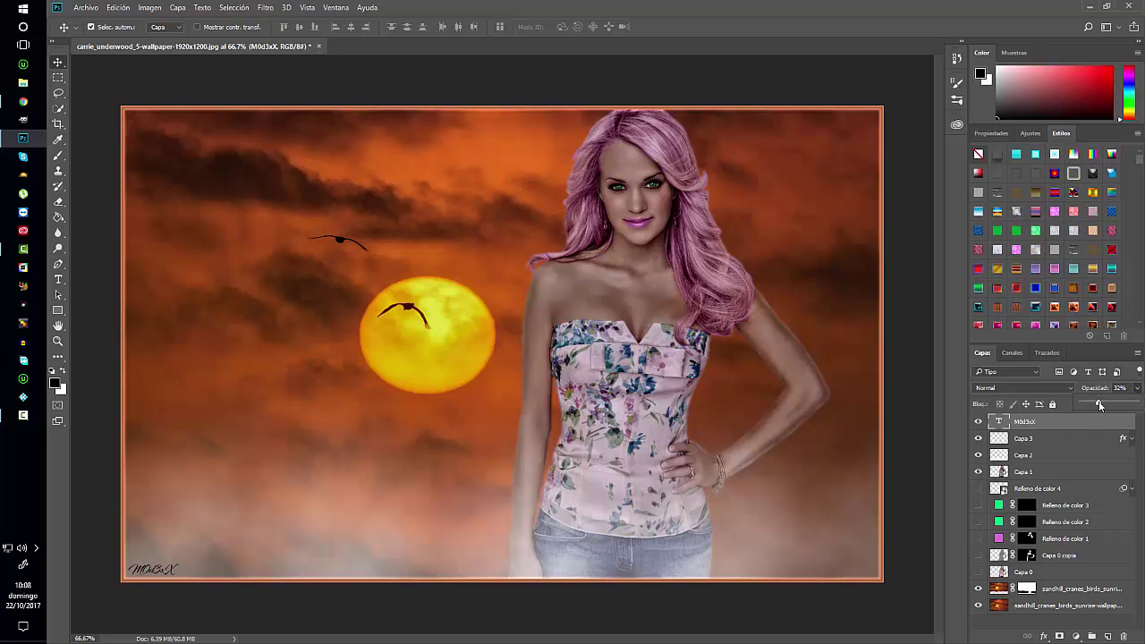
pyautogui.moveTo(1099, 405); pyautogui.dragTo(1109, 405)
pyautogui.moveTo(1107, 403); pyautogui.dragTo(1107, 404)
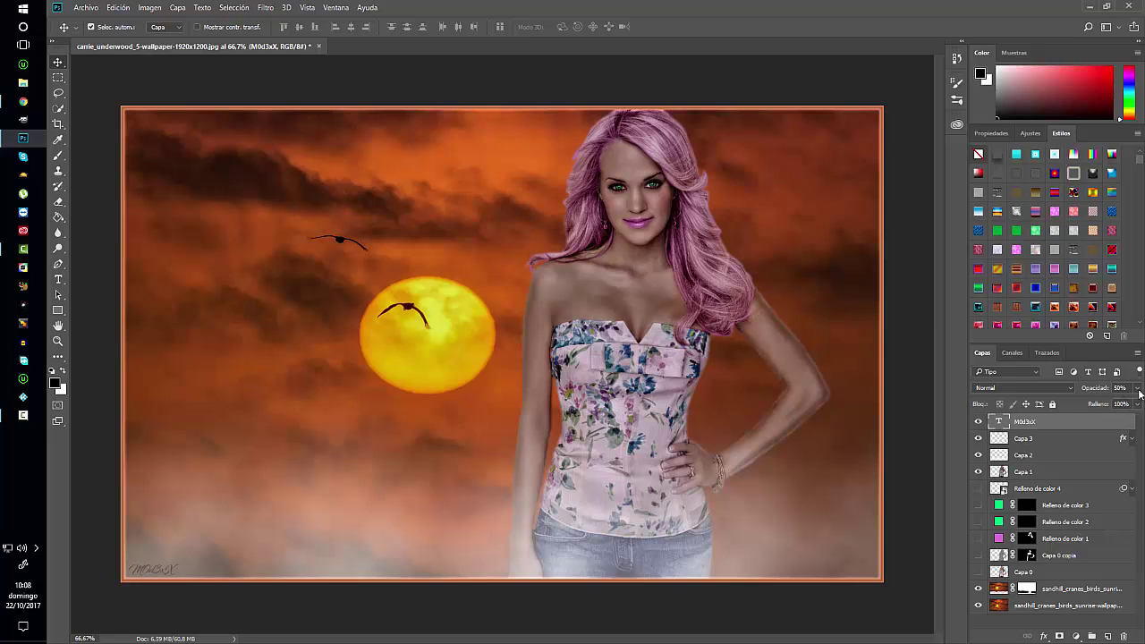
pyautogui.click(1137, 388)
pyautogui.moveTo(1126, 404); pyautogui.dragTo(1122, 405)
pyautogui.hotkey('ctrl', 't')
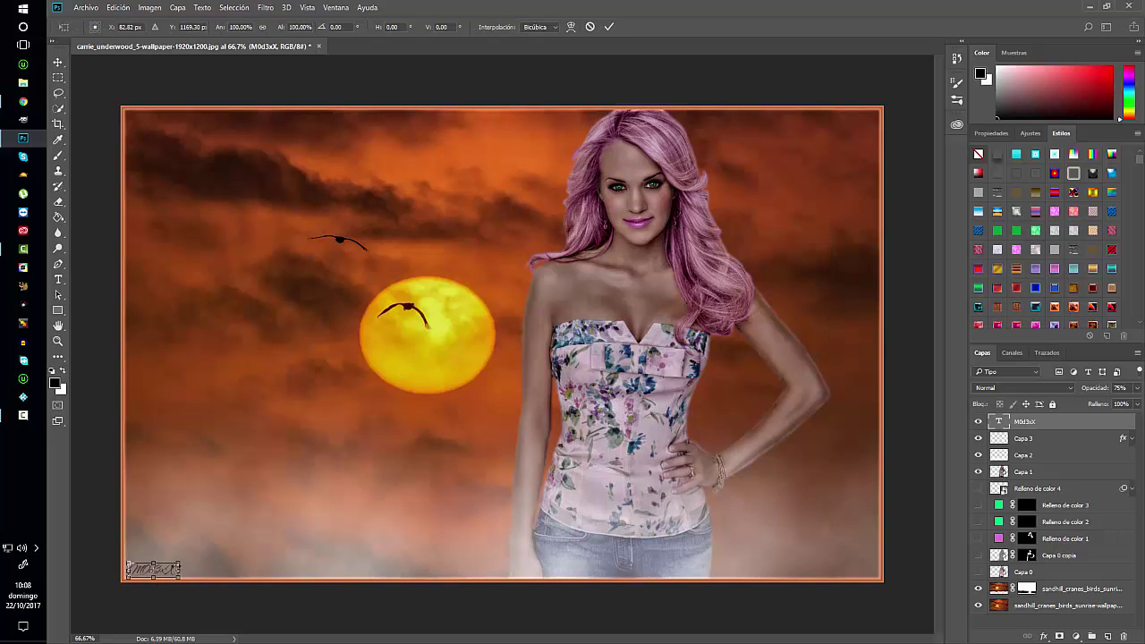
pyautogui.moveTo(179, 562); pyautogui.dragTo(166, 566)
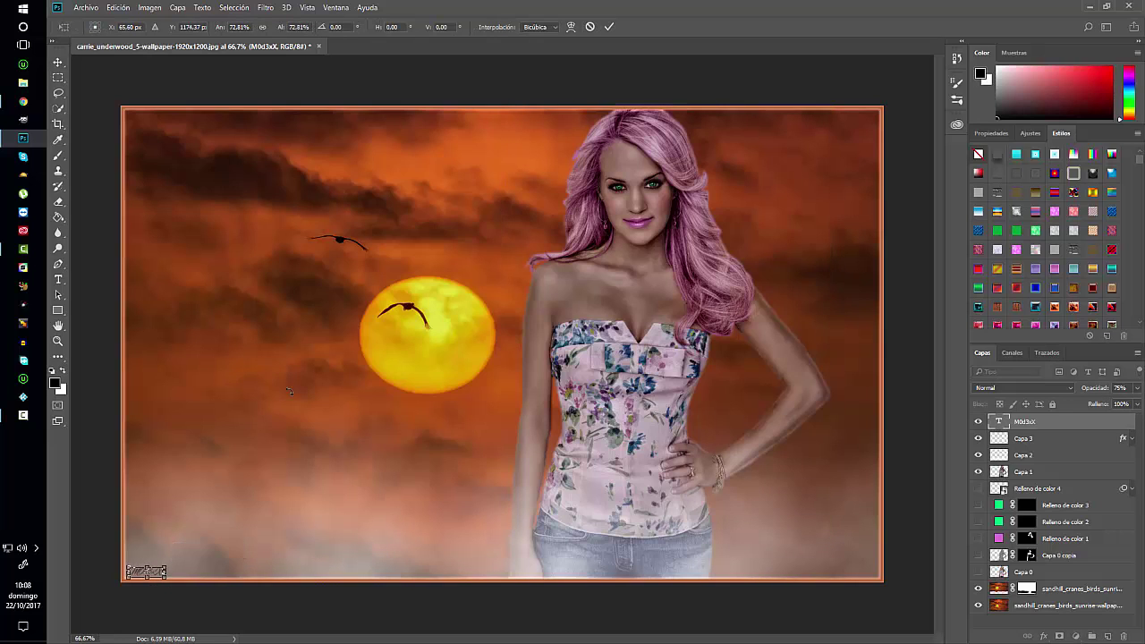
pyautogui.click(608, 26)
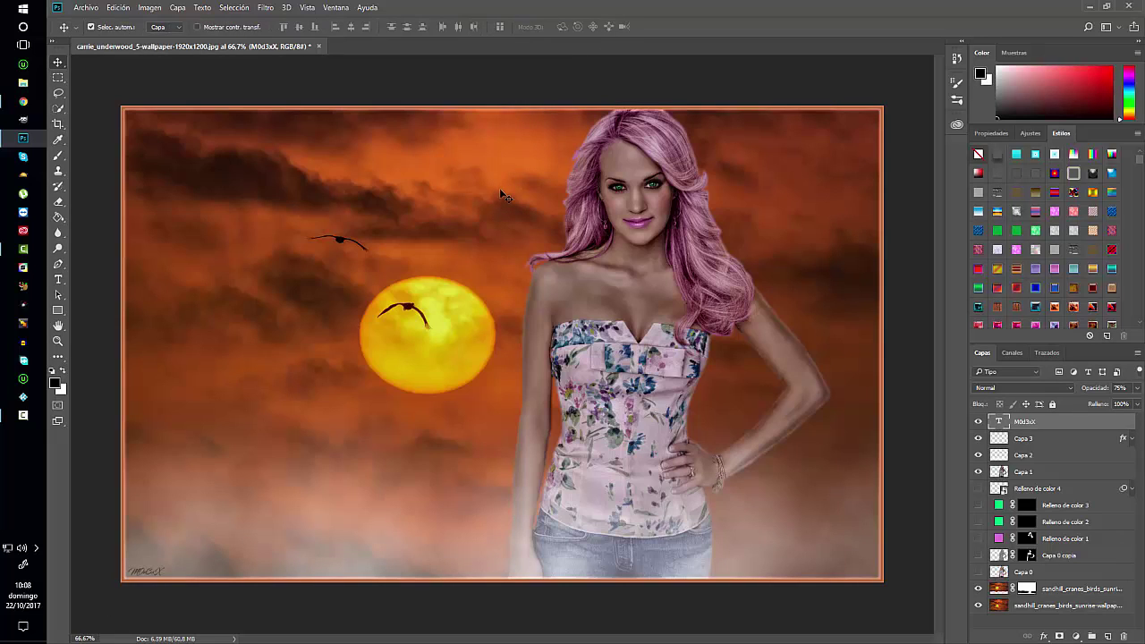